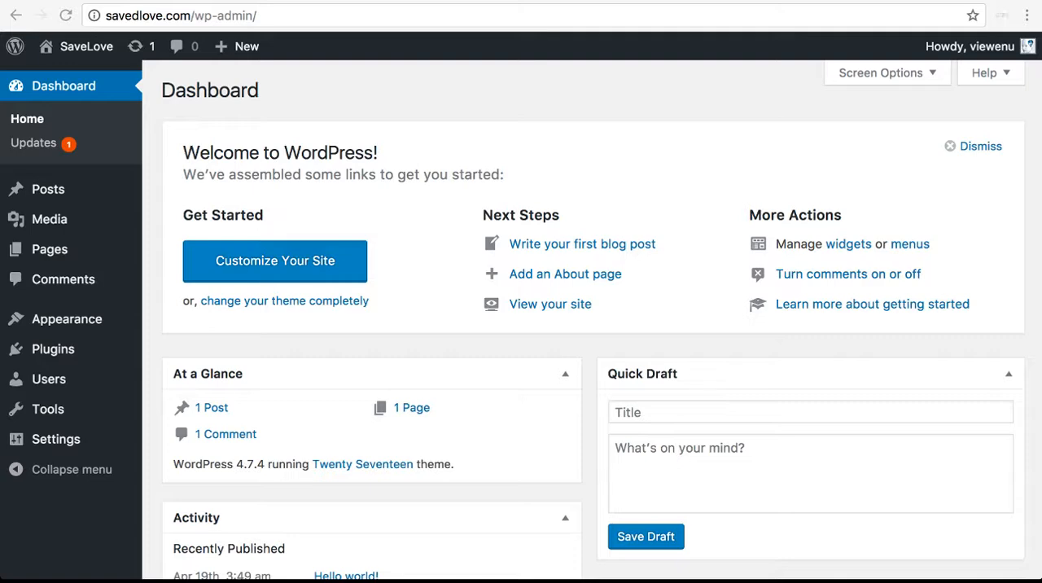
Open the Themes page of the WordPress site to view the installed themes
click(67, 319)
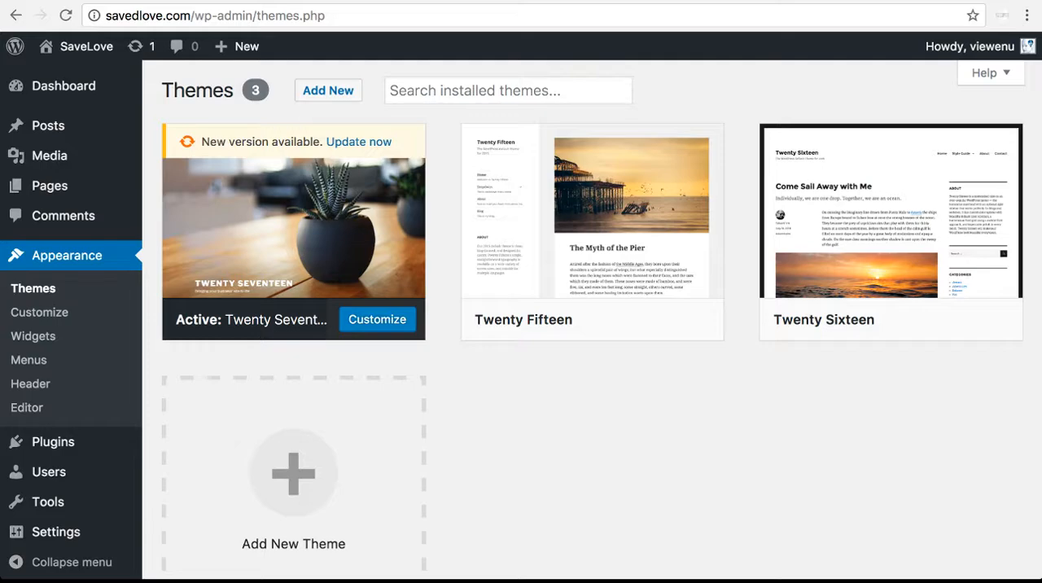
mouse_move(293, 228)
Search Google for "themify" in a new browser tab and open the Drag & Drop WordPress Themes result at themify.me
key(ctrl+t)
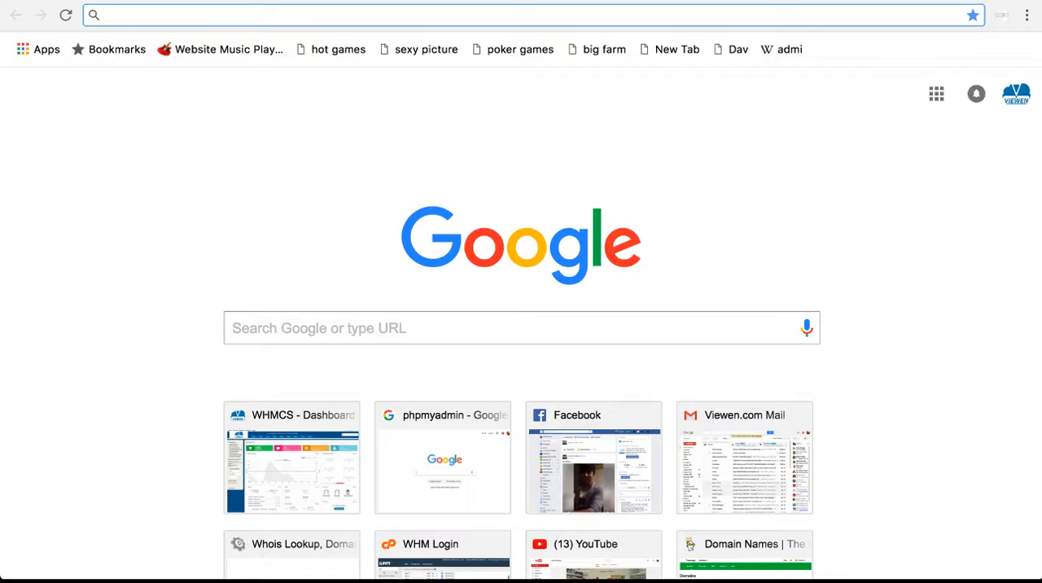
text(g)
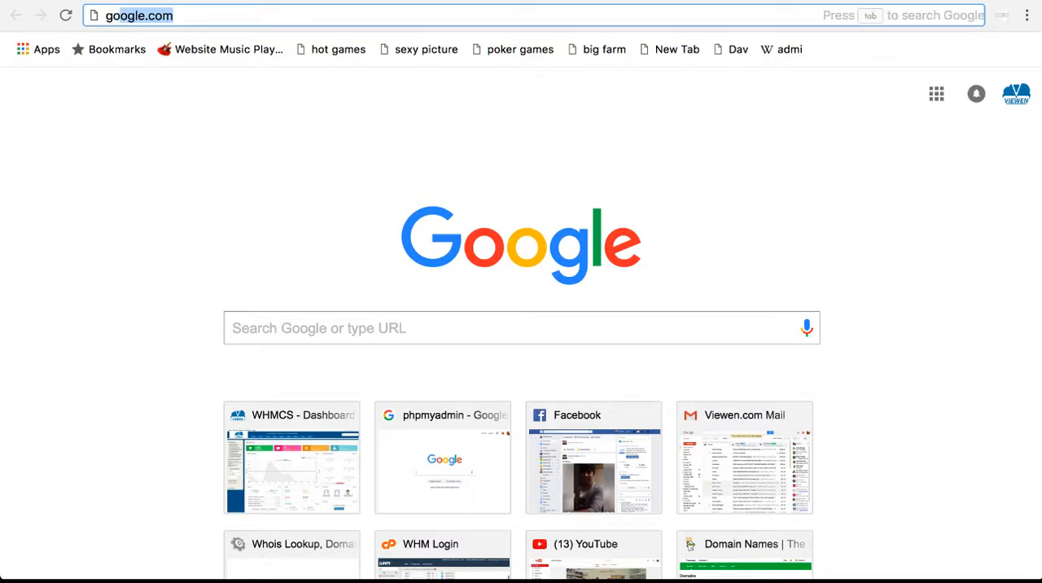
key(Return)
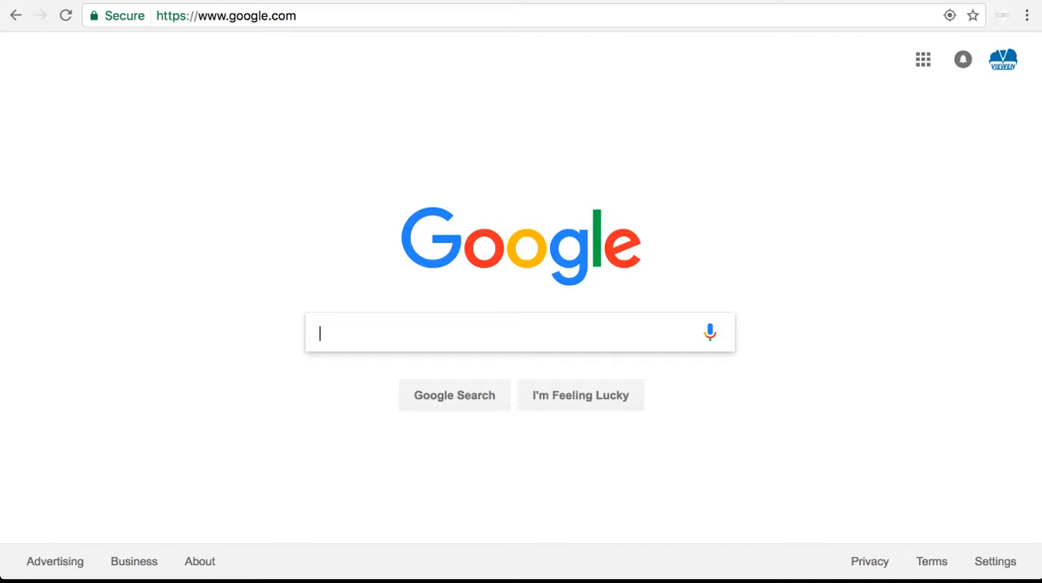
text(the)
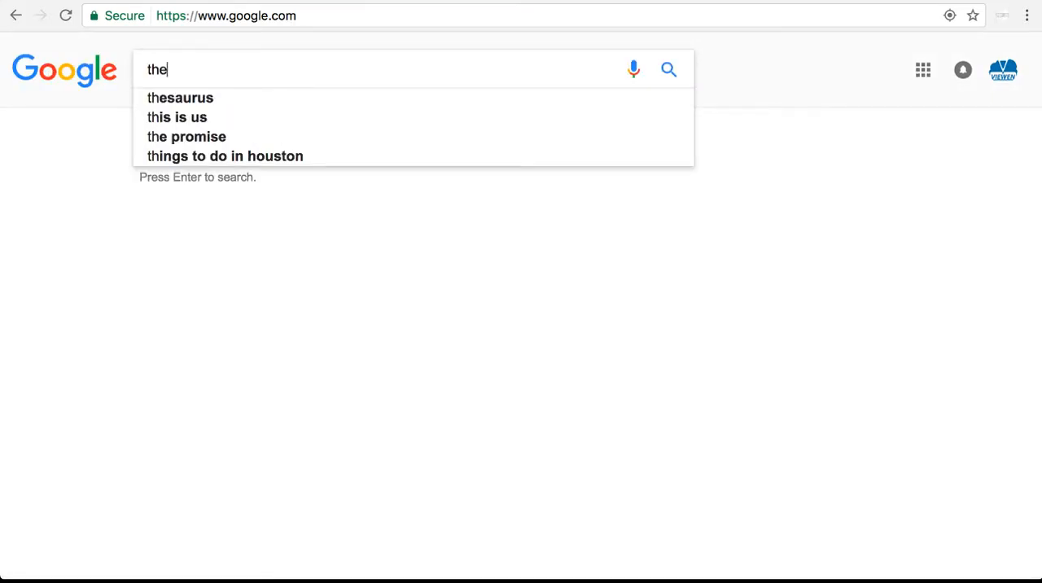
text(mif)
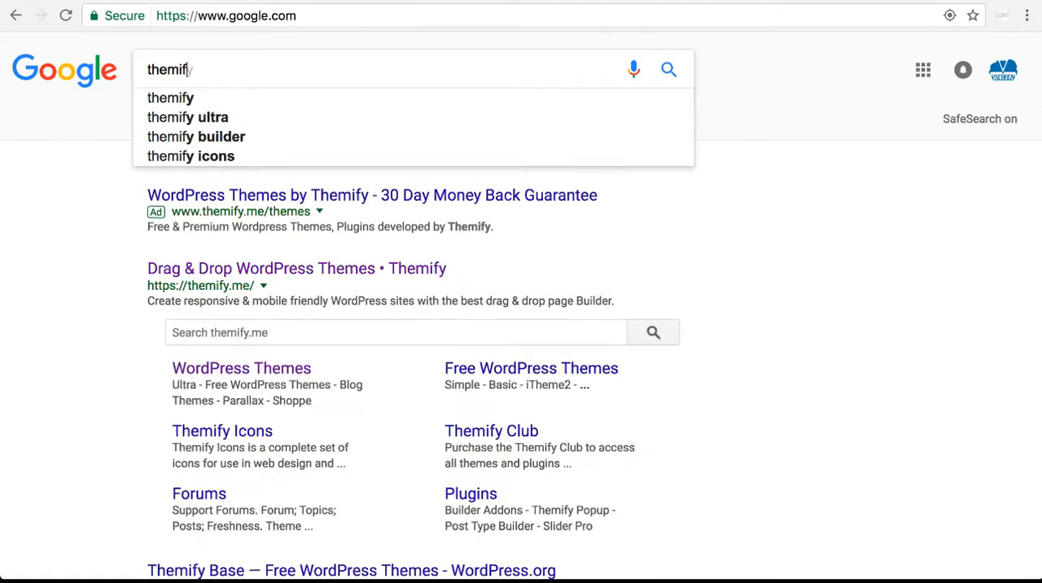
text(y)
key(Return)
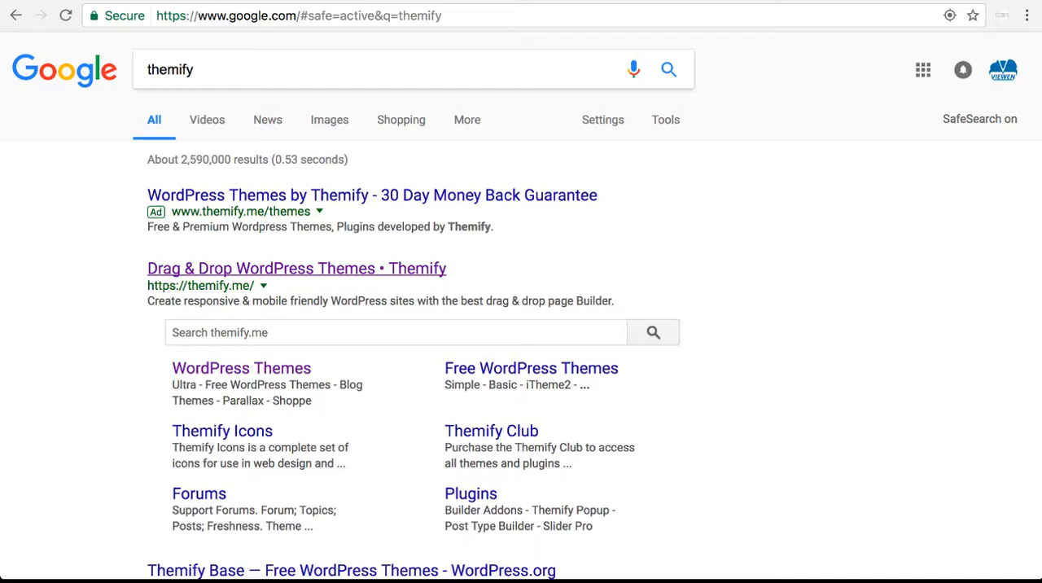
click(189, 269)
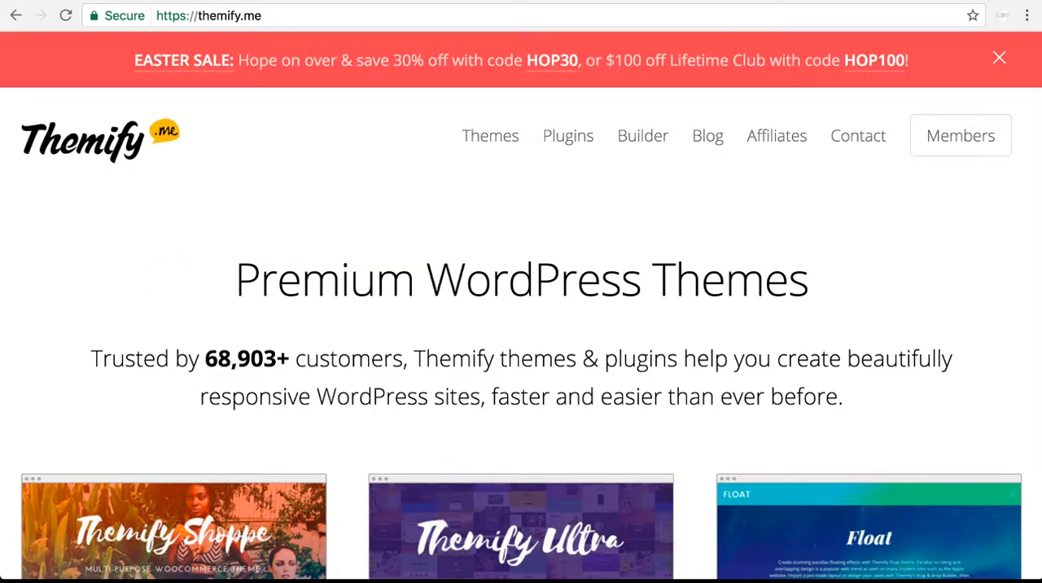
Examine the Themify home page, covering its featured WordPress themes and the Drag & Drop Builder section
scroll(521, 326, down, 5)
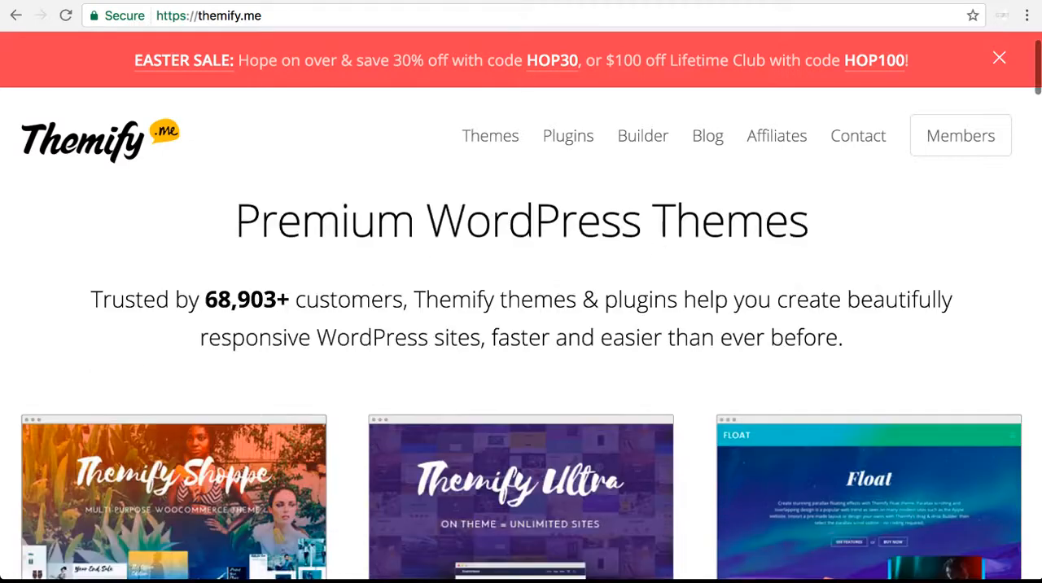
scroll(521, 325, down, 3)
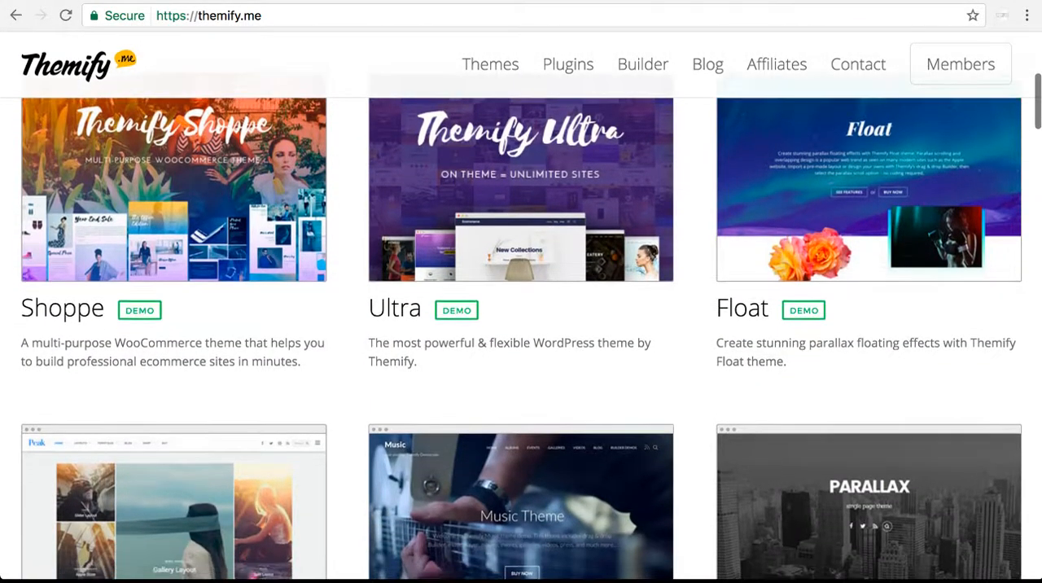
scroll(521, 326, down, 5)
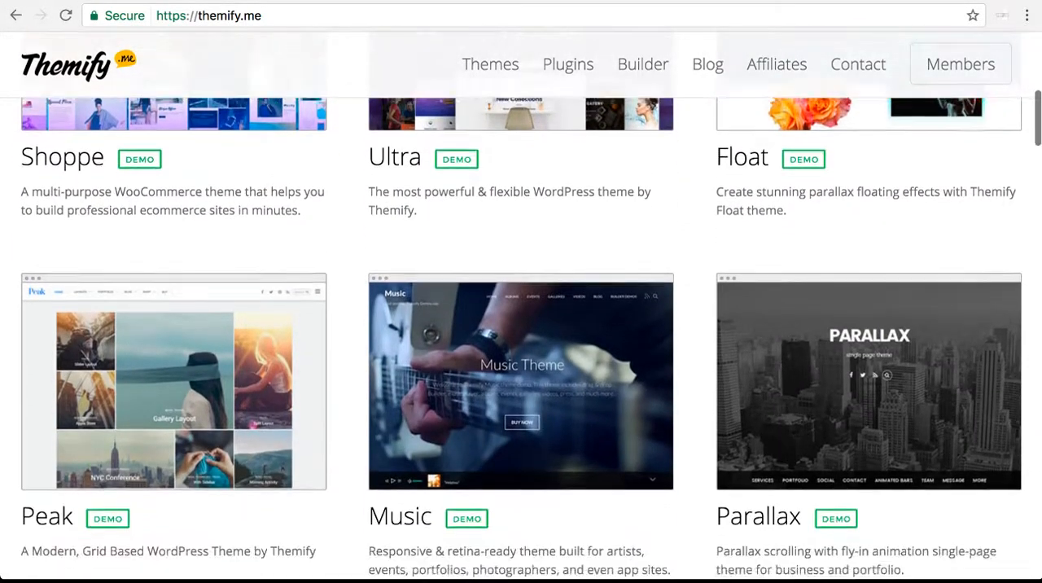
scroll(521, 325, down, 6)
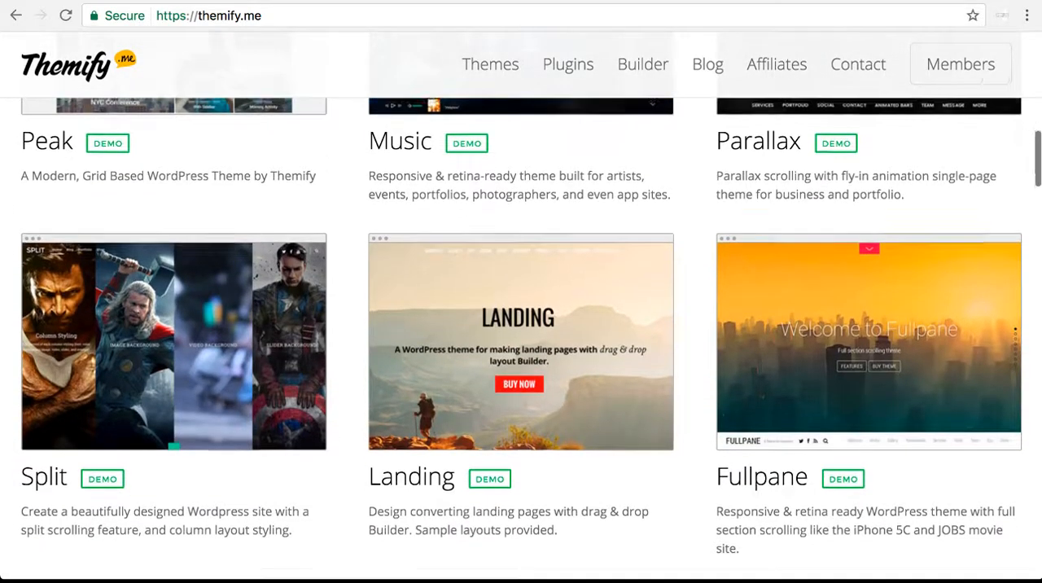
scroll(521, 326, down, 13)
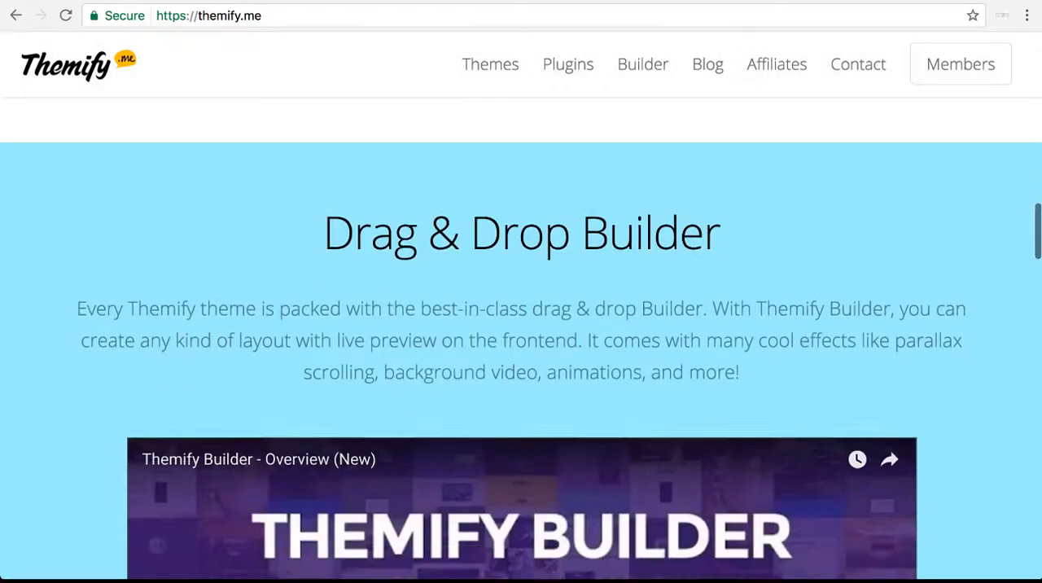
scroll(521, 326, down, 10)
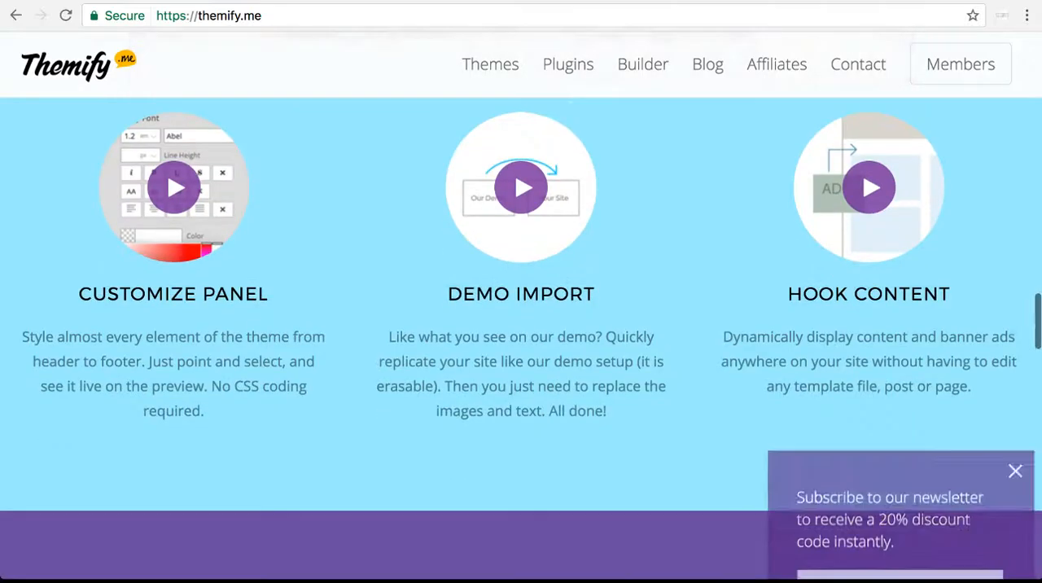
scroll(521, 325, up, 20)
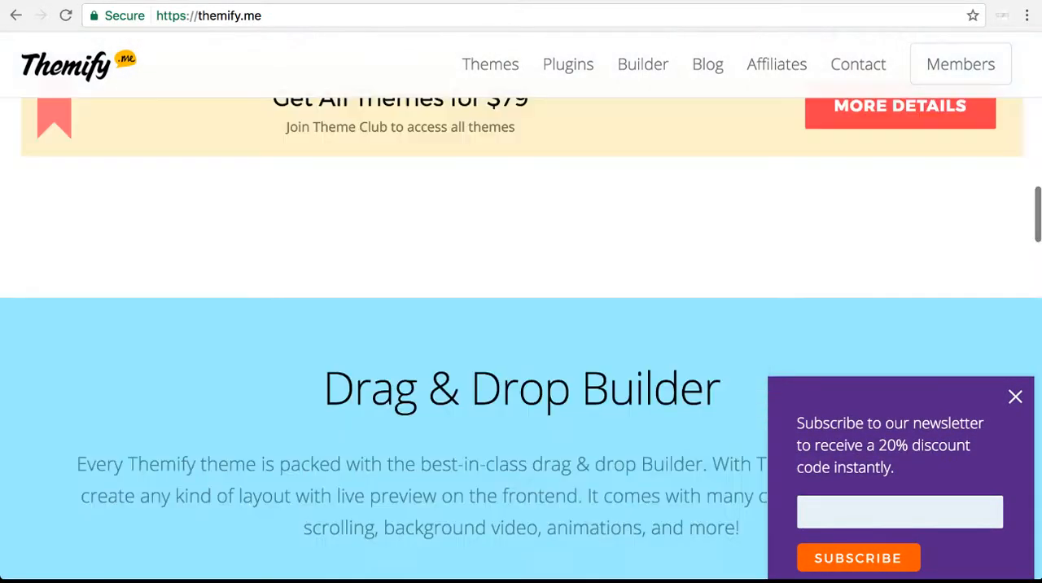
scroll(521, 326, up, 8)
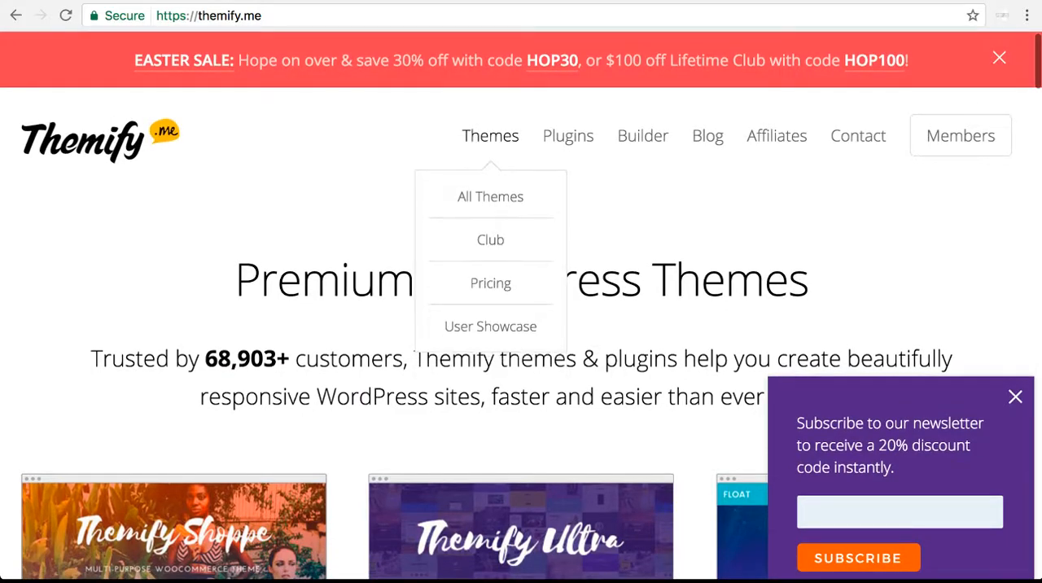
Open Themify's listing of all themes and look through the available WordPress themes to the end of the list
click(490, 197)
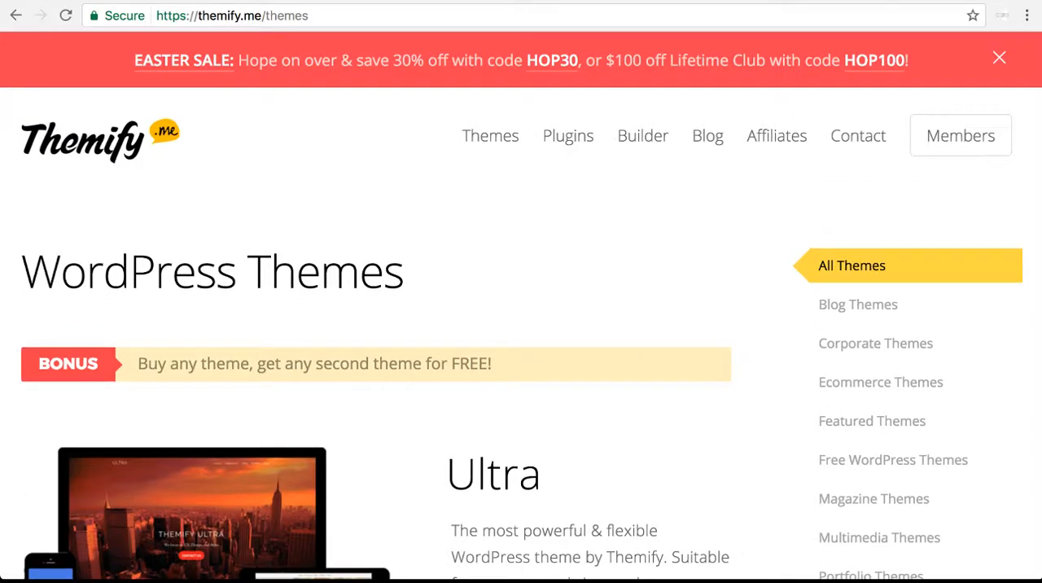
scroll(521, 326, down, 3)
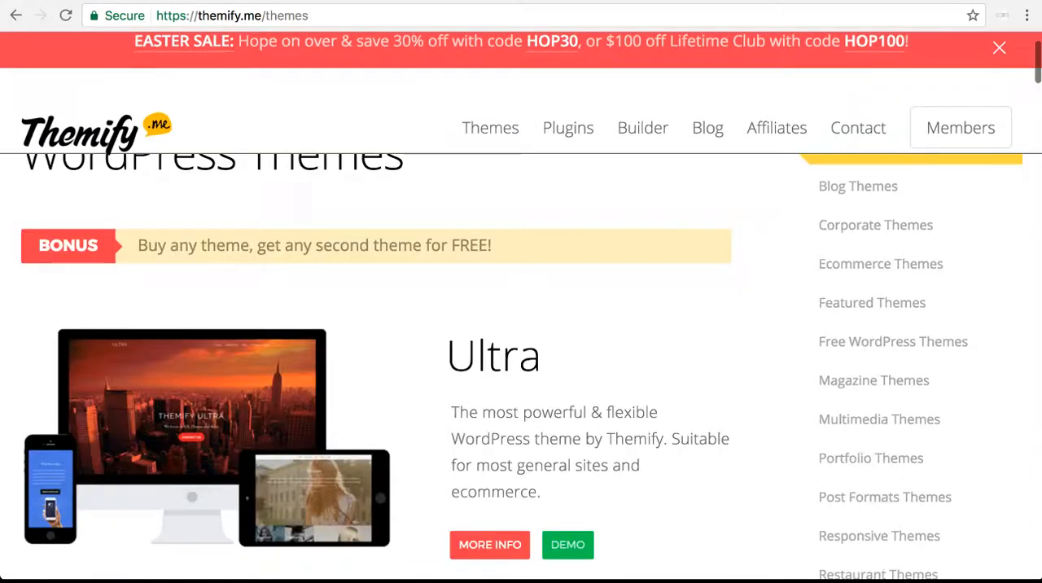
scroll(521, 325, down, 5)
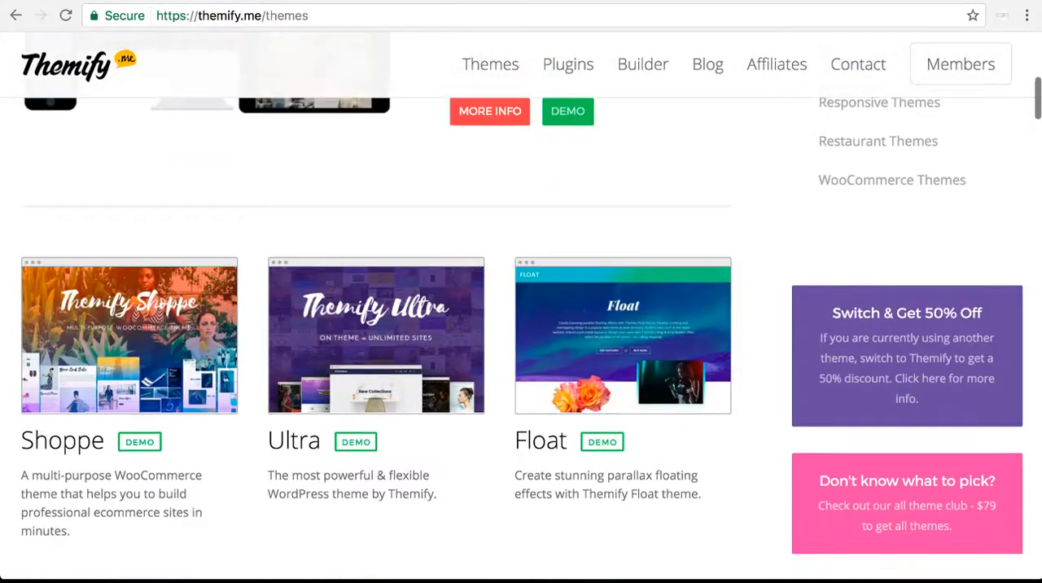
scroll(521, 326, down, 5)
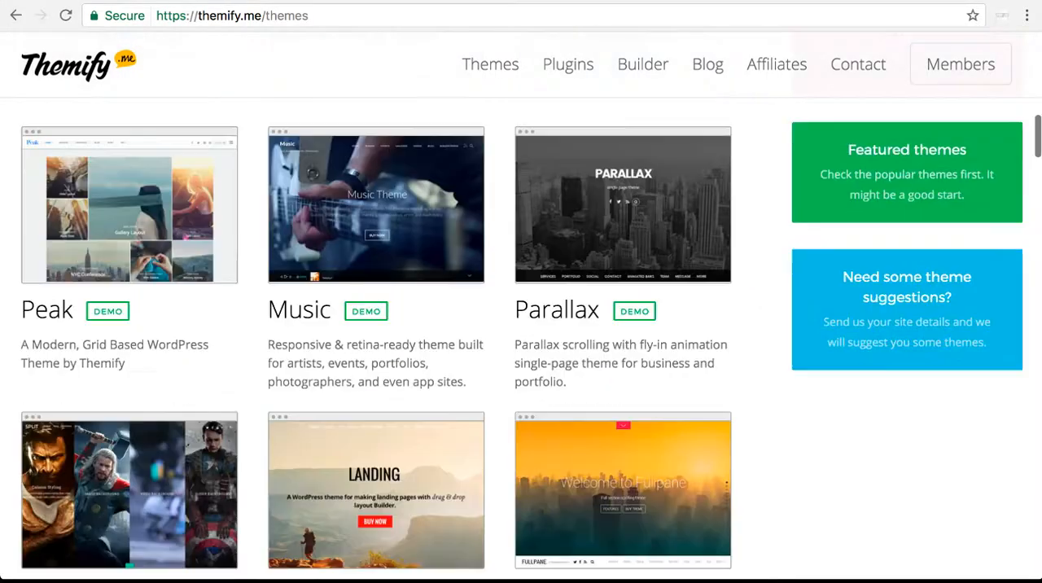
scroll(521, 326, down, 3)
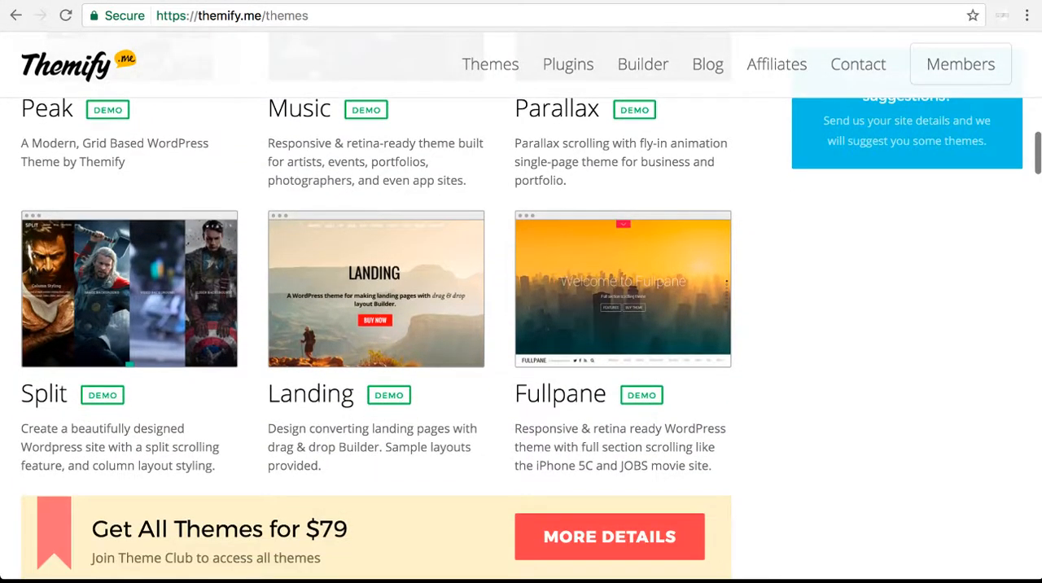
scroll(520, 326, down, 2)
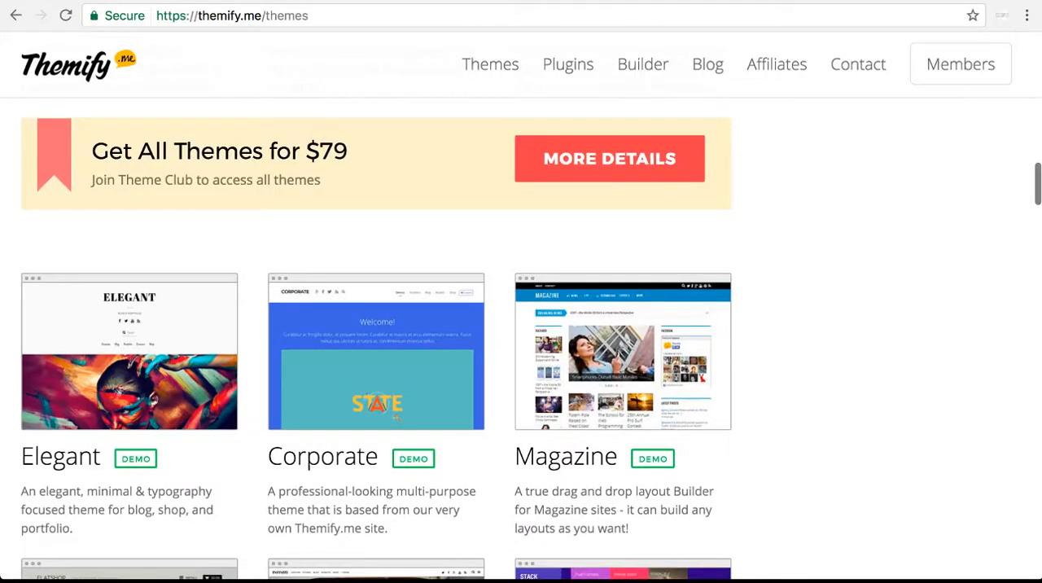
scroll(521, 326, down, 1)
scroll(521, 326, down, 7)
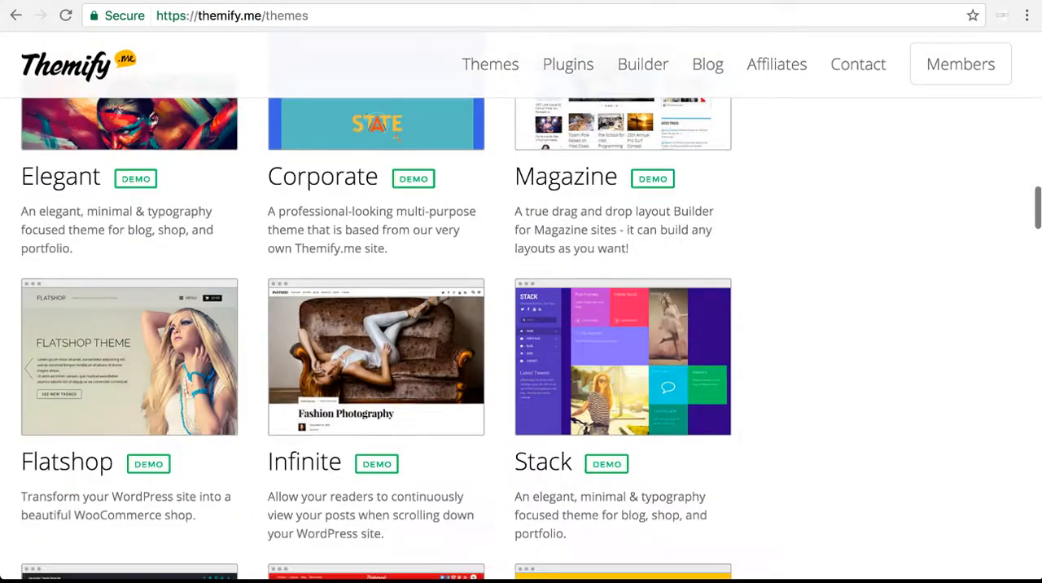
scroll(520, 325, down, 6)
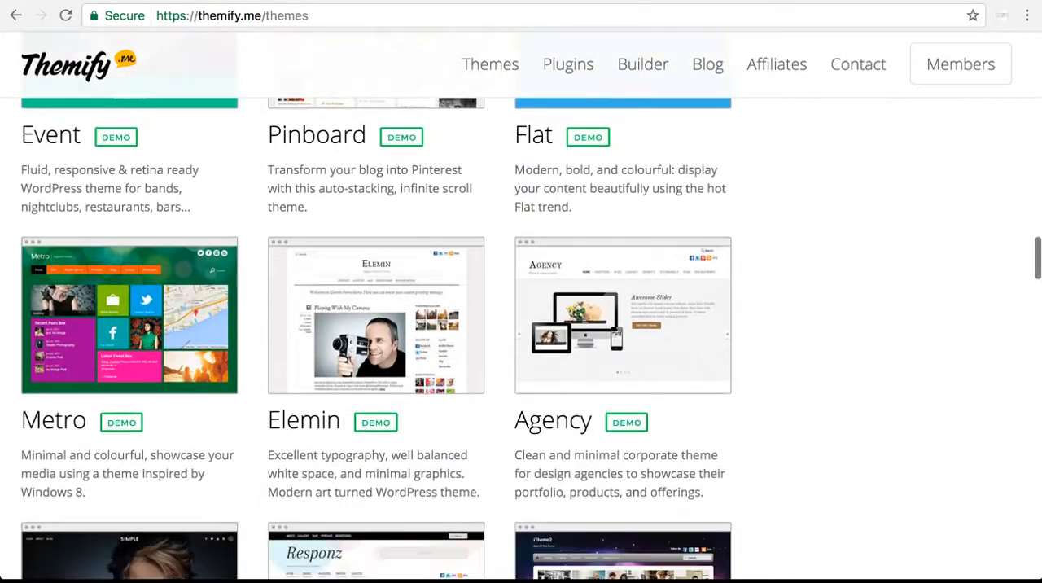
scroll(521, 325, down, 7)
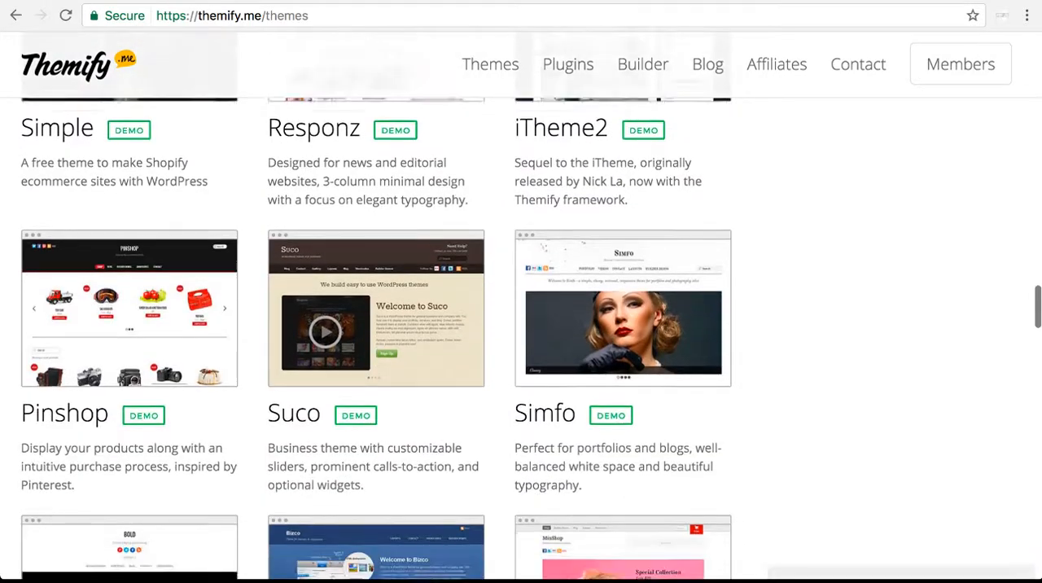
scroll(520, 325, down, 5)
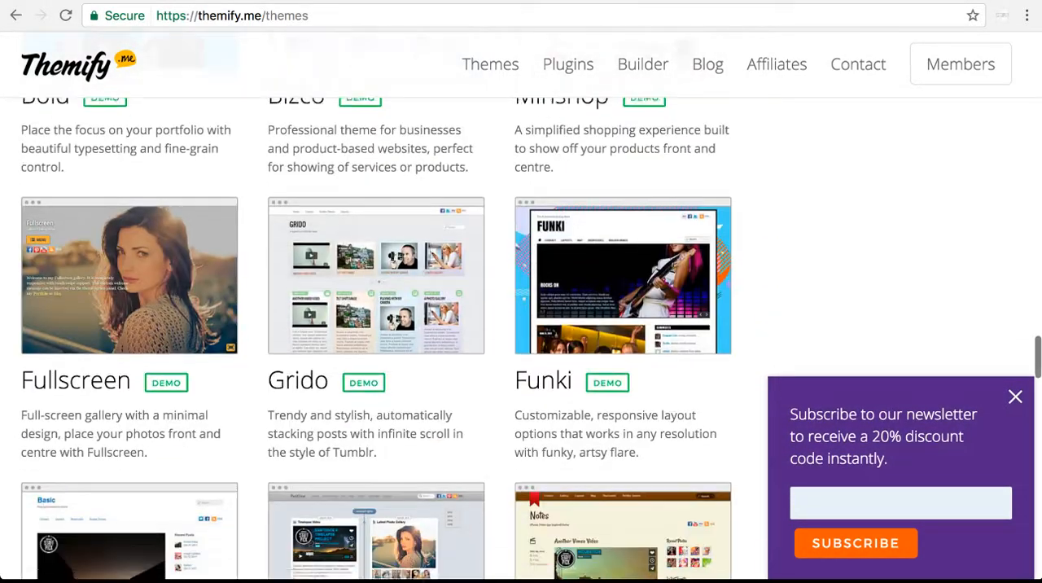
scroll(521, 326, up, 3)
scroll(521, 325, down, 8)
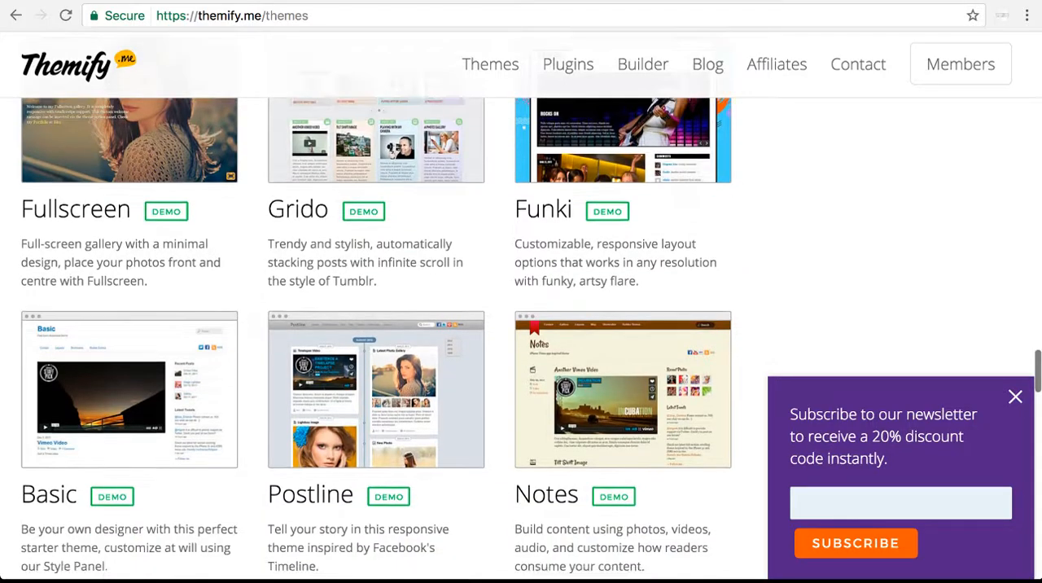
scroll(521, 326, down, 3)
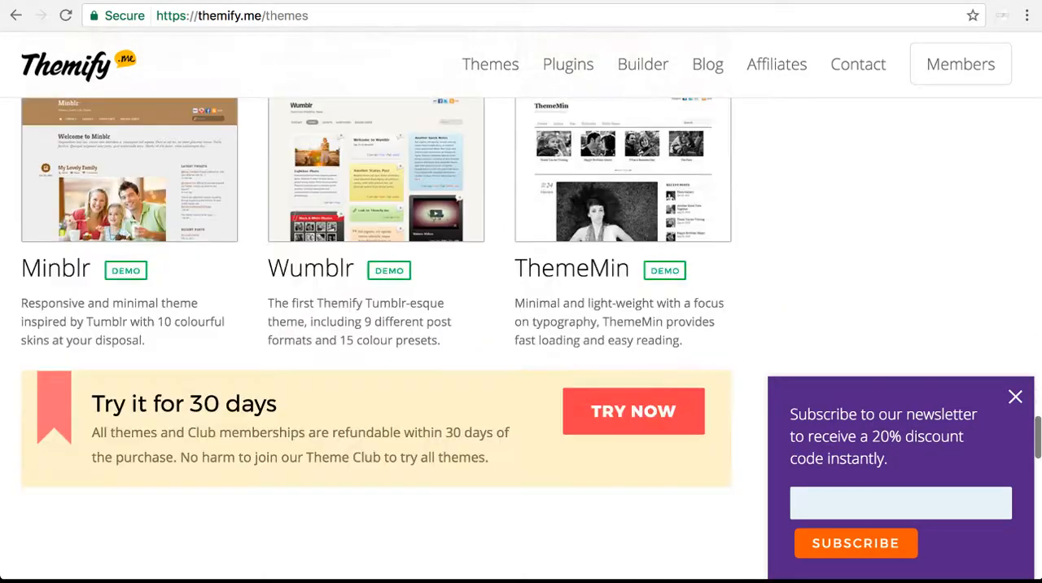
scroll(521, 325, down, 4)
Find the iTheme2 theme in the theme listing and open its details page
scroll(520, 326, up, 5)
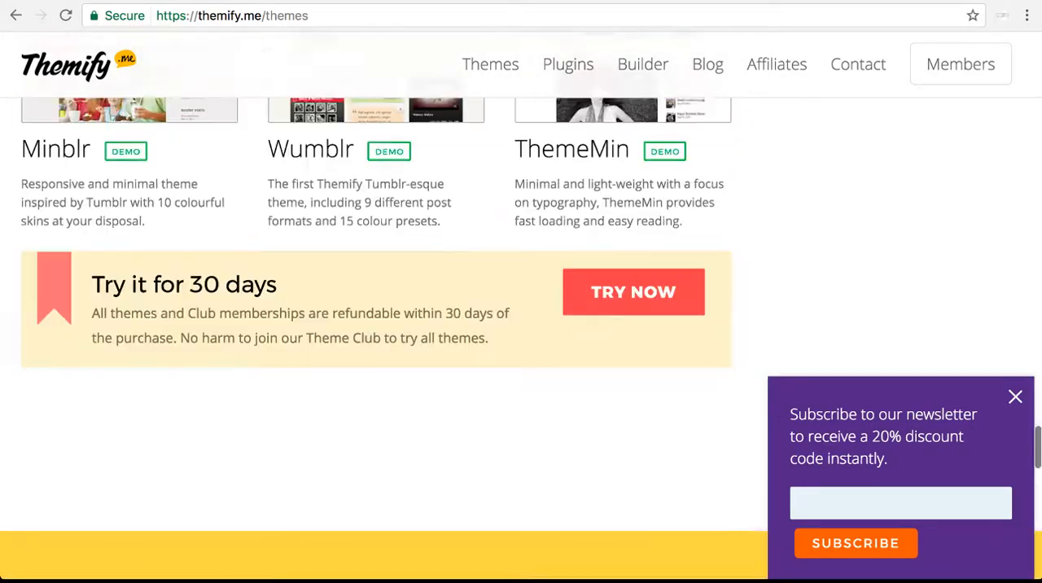
scroll(521, 325, up, 8)
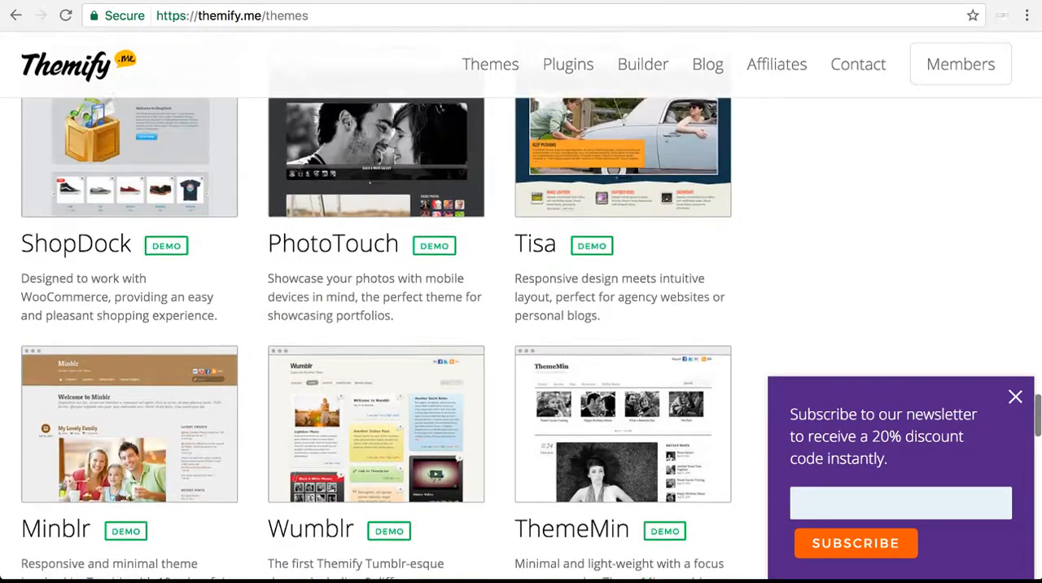
scroll(521, 326, up, 7)
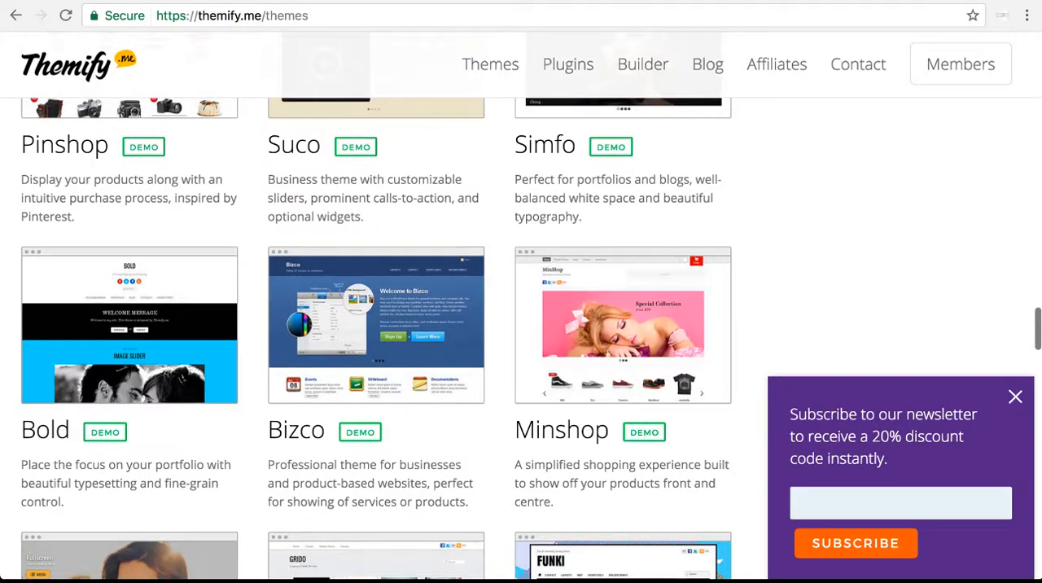
scroll(521, 325, up, 3)
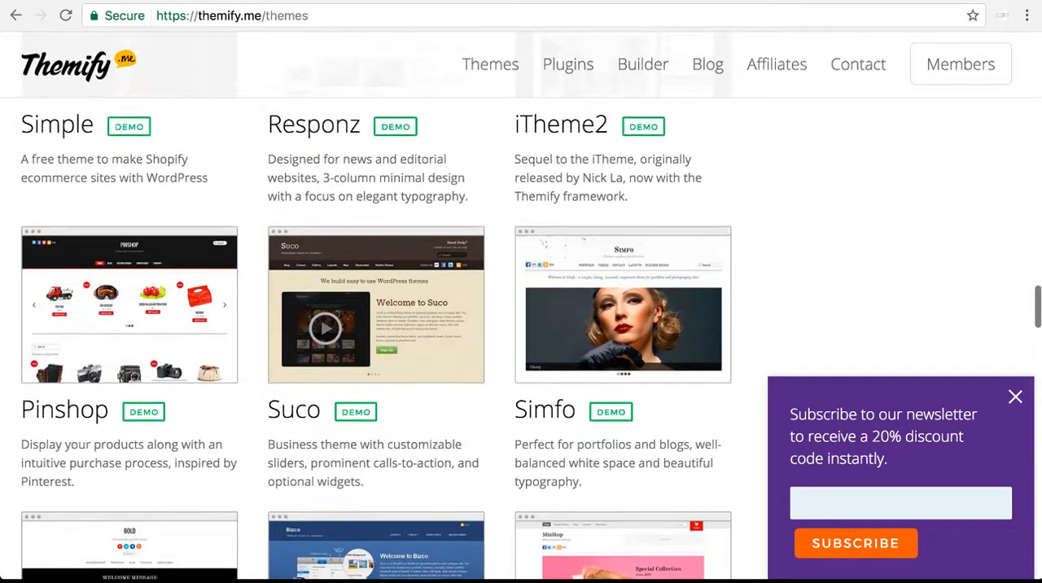
scroll(520, 325, up, 3)
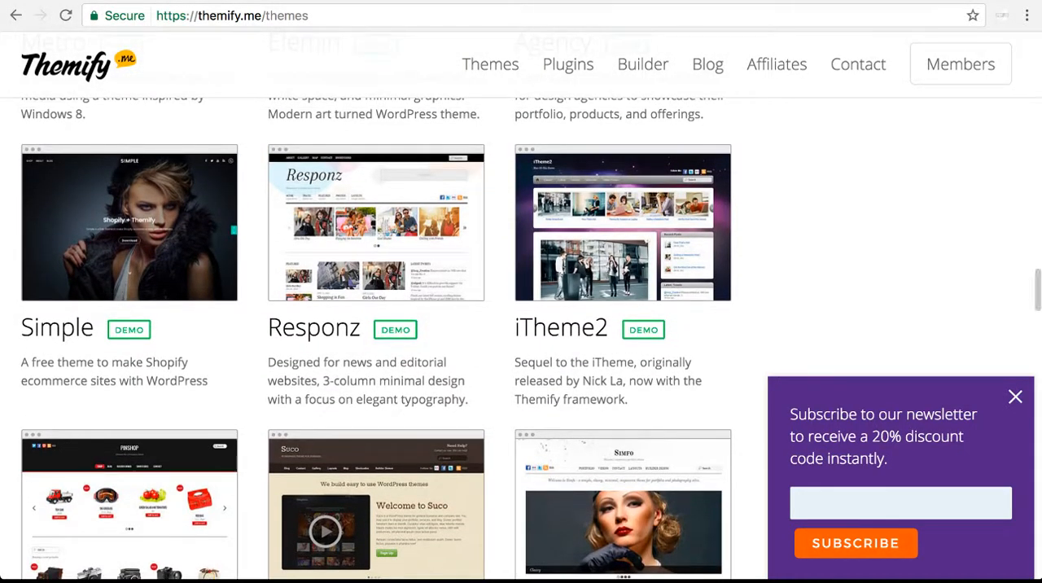
scroll(521, 325, up, 1)
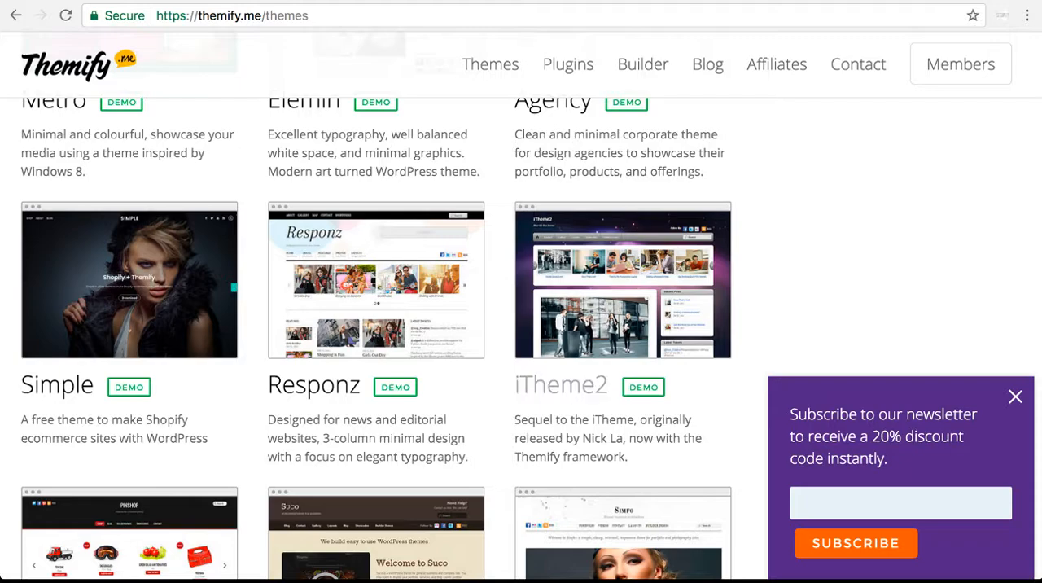
click(561, 384)
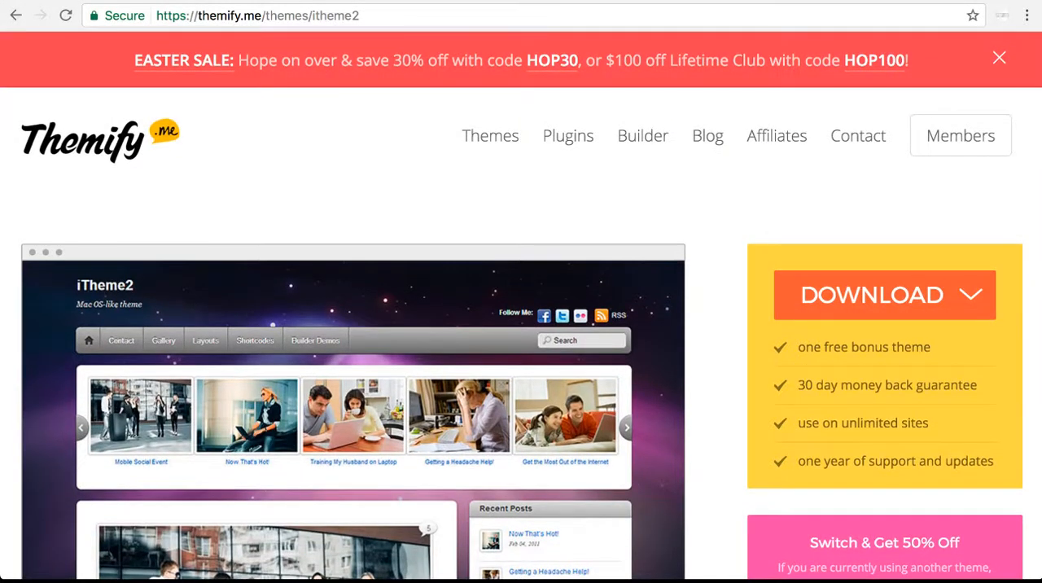
Examine the iTheme2 details page, from the preview and feature list to the Standard Theme Features section
scroll(520, 325, down, 3)
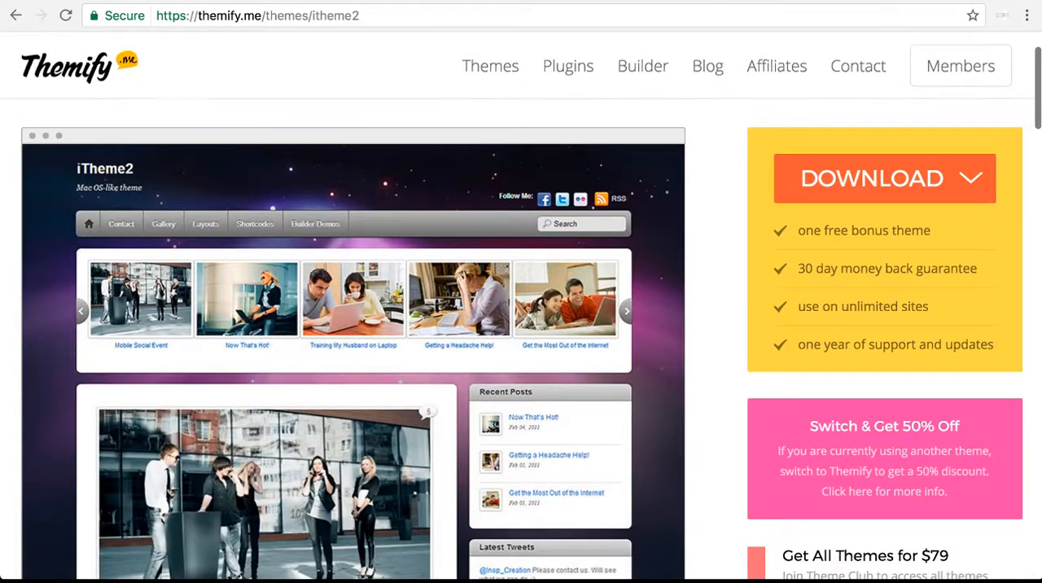
scroll(350, 325, down, 6)
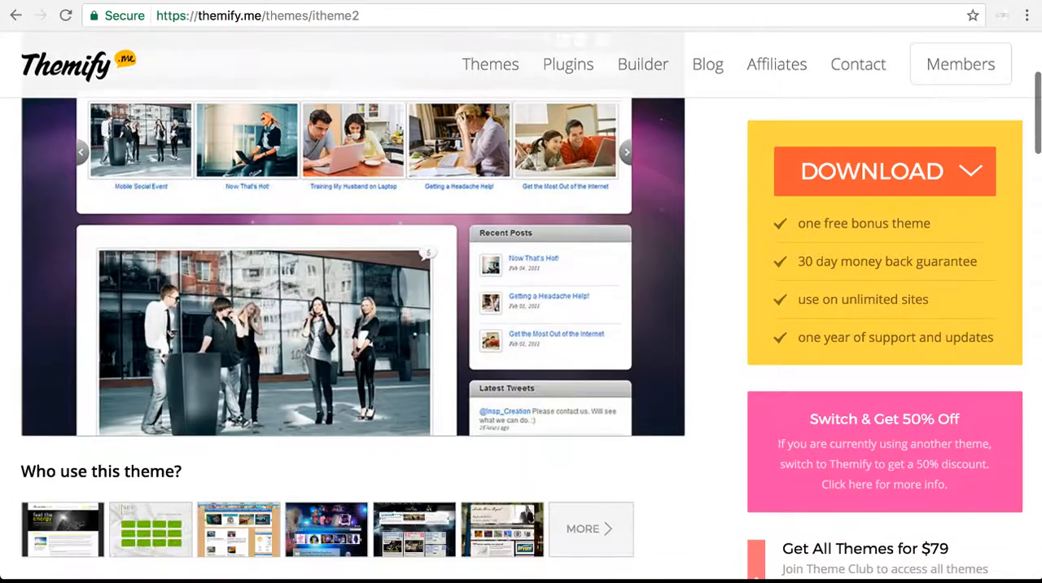
scroll(350, 326, down, 5)
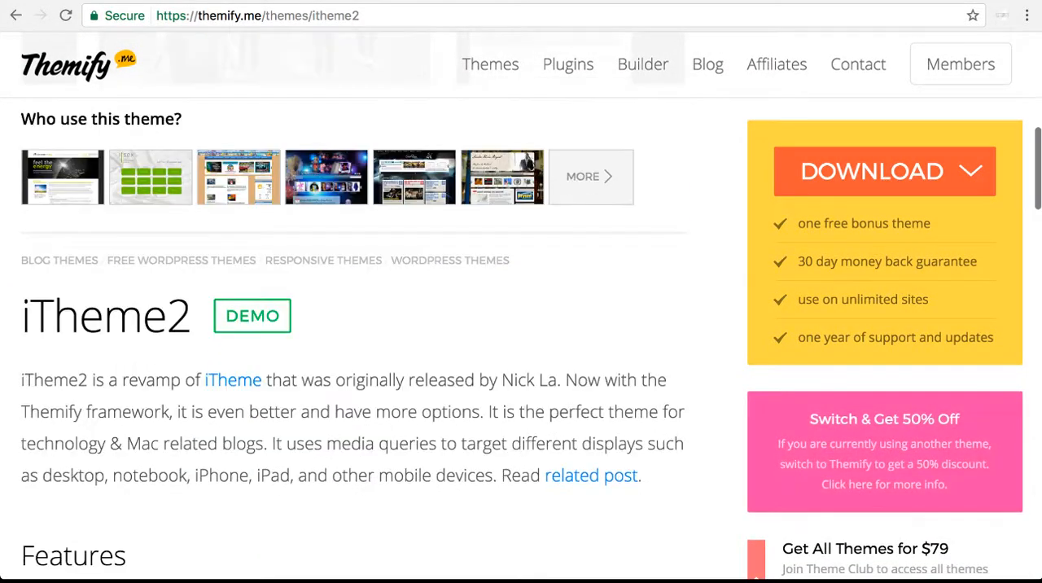
scroll(521, 326, down, 5)
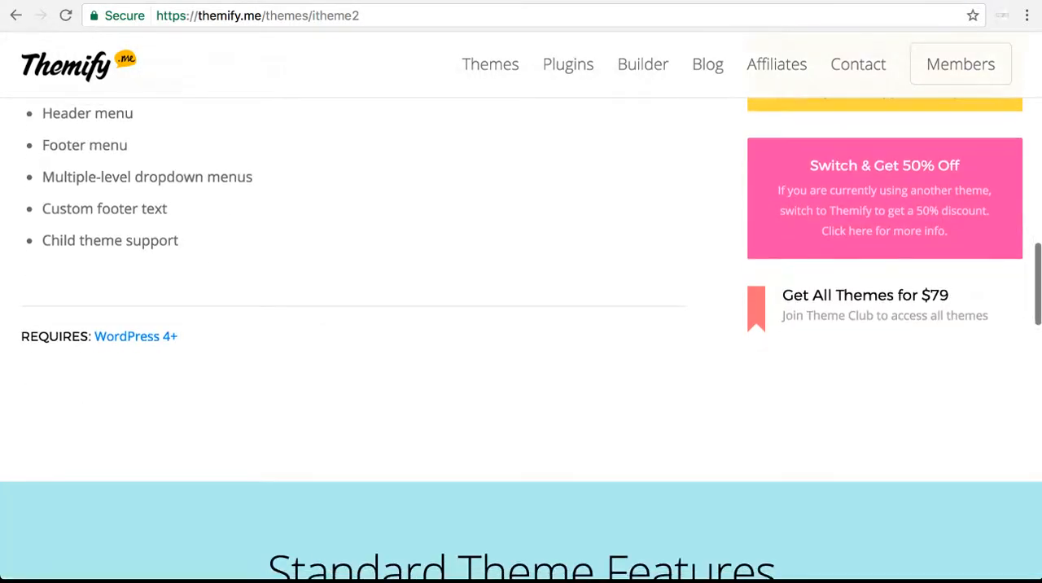
scroll(521, 326, down, 3)
scroll(521, 325, down, 4)
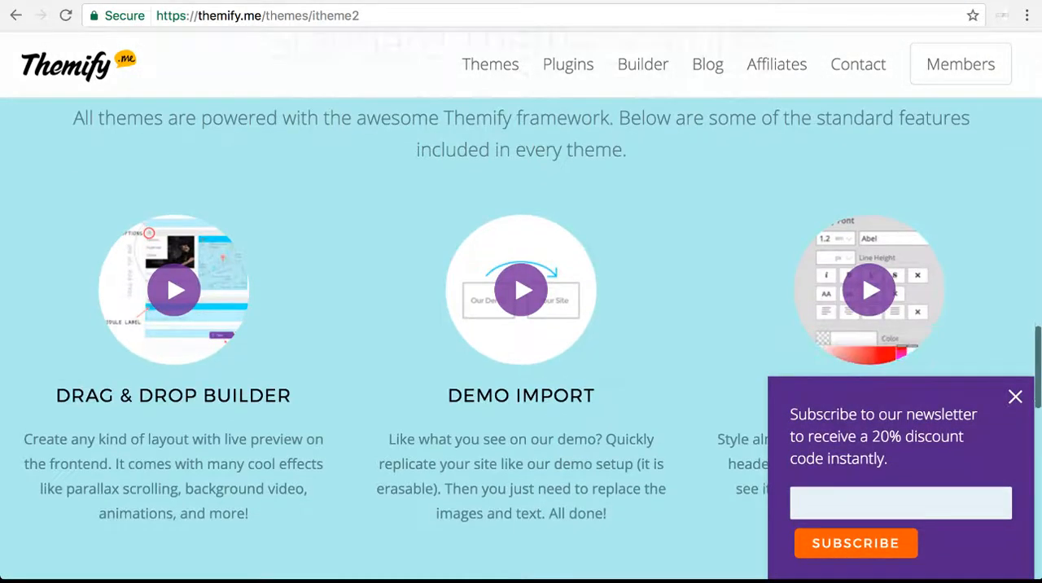
scroll(521, 326, down, 5)
scroll(521, 326, down, 7)
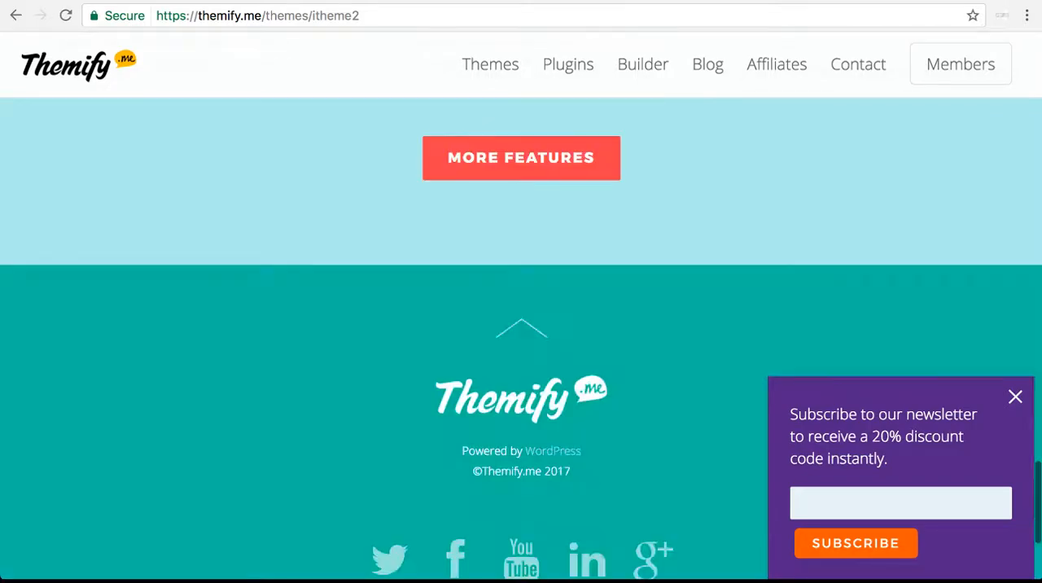
Return to the download offer on the iTheme2 page and download the theme
scroll(521, 326, up, 4)
scroll(521, 325, up, 20)
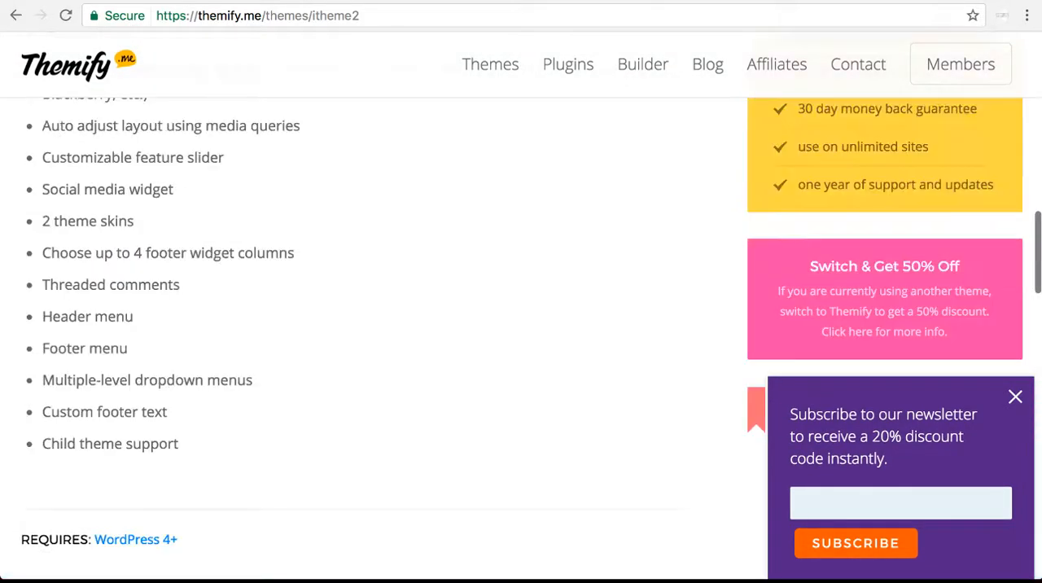
scroll(521, 325, up, 1)
click(884, 171)
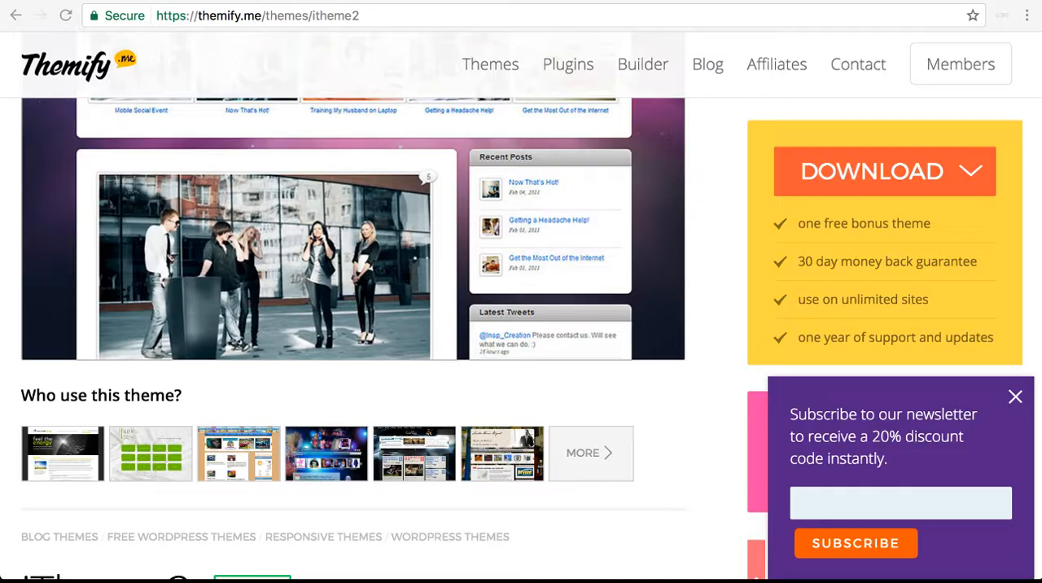
In the WordPress admin, upload itheme2.zip as a new theme and install it
key(ctrl+Tab)
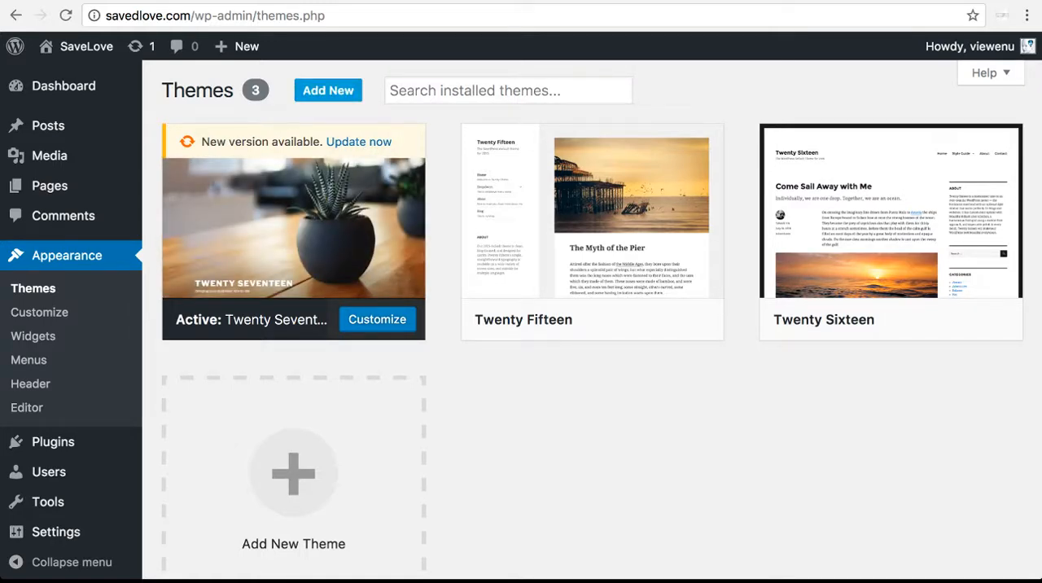
click(328, 91)
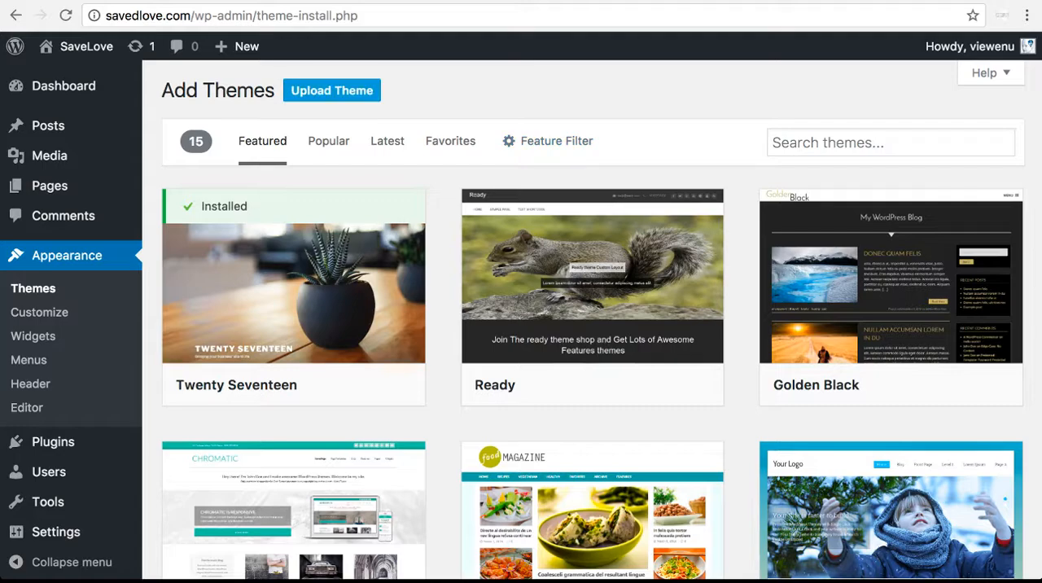
click(331, 90)
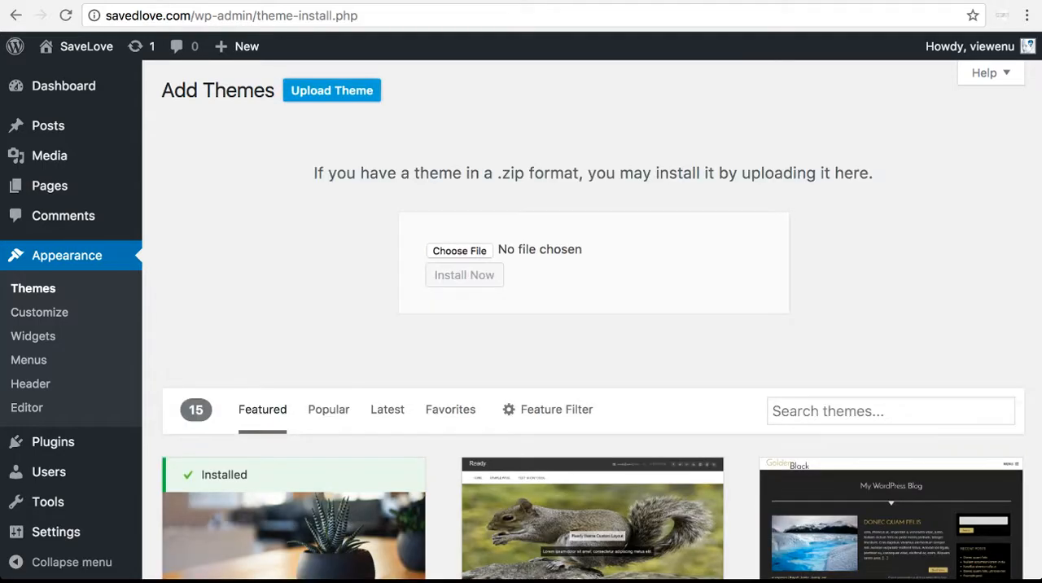
click(460, 250)
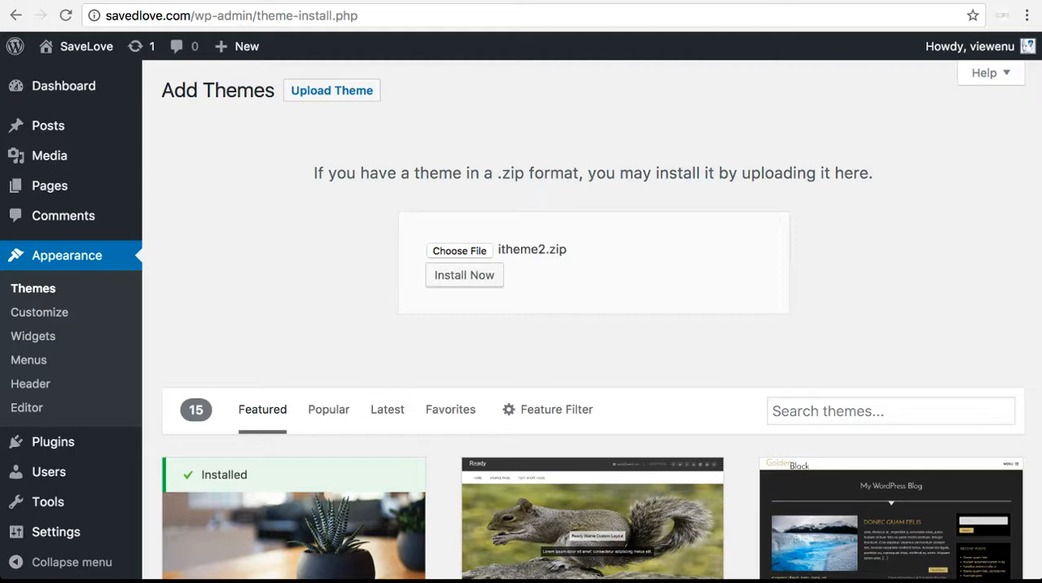
click(463, 275)
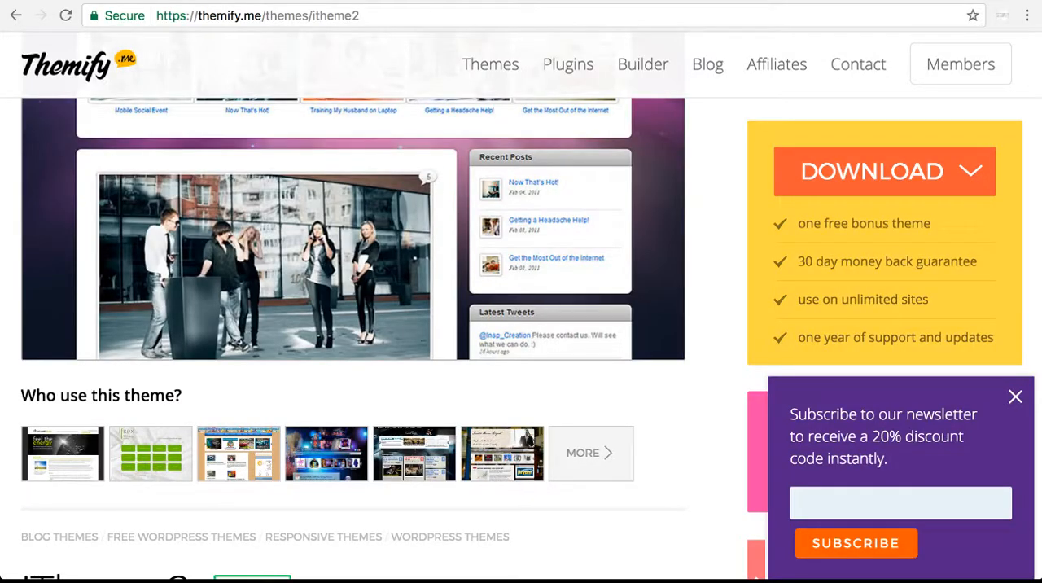
Open the savedlove.com front page in place of the Themify theme page
click(423, 15)
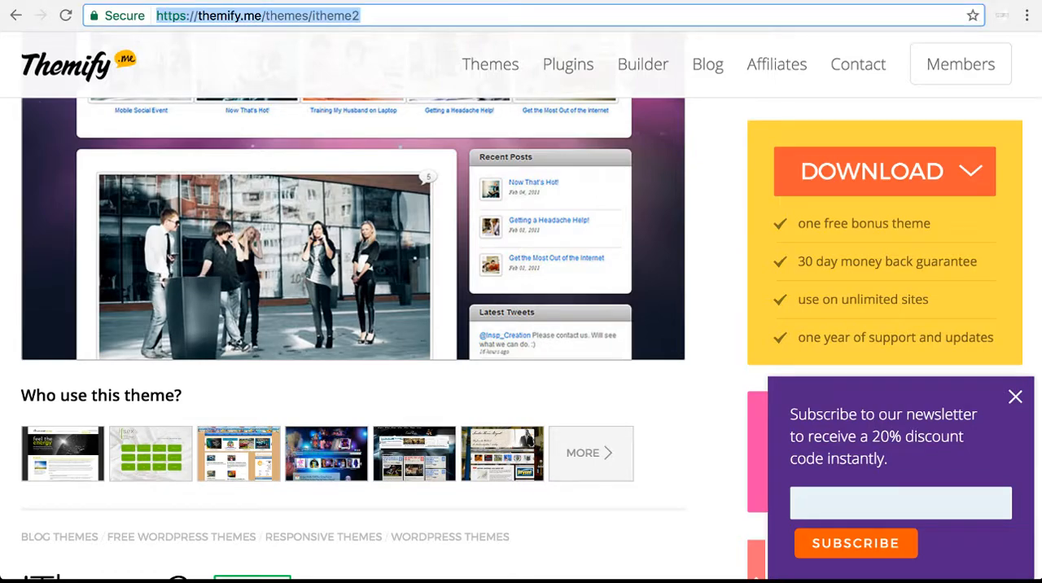
text(sav)
key(Return)
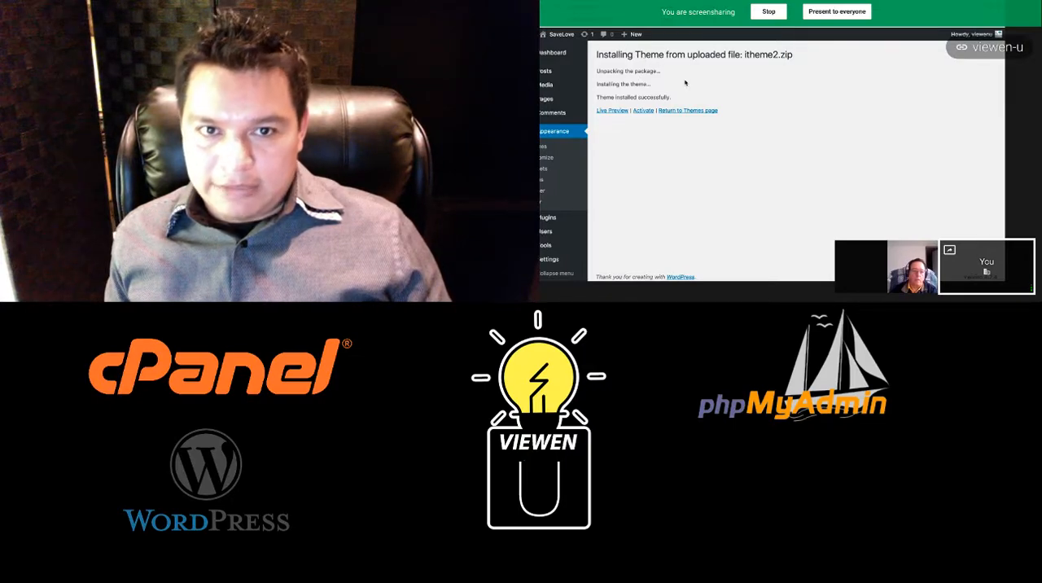
Activate the installed iTheme2 theme and reload the savedlove.com front page to check its look
click(643, 111)
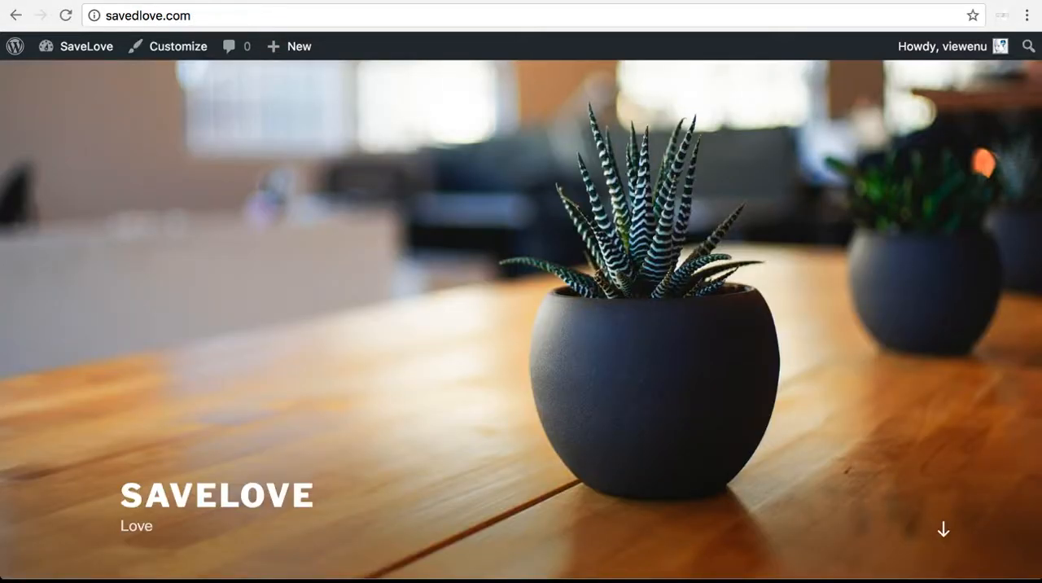
click(65, 15)
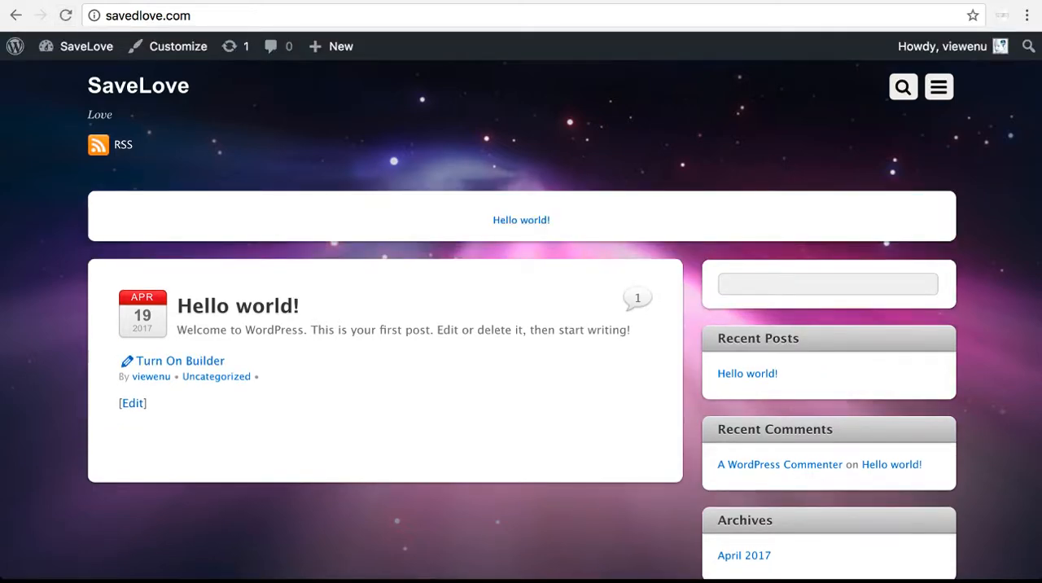
scroll(521, 325, down, 10)
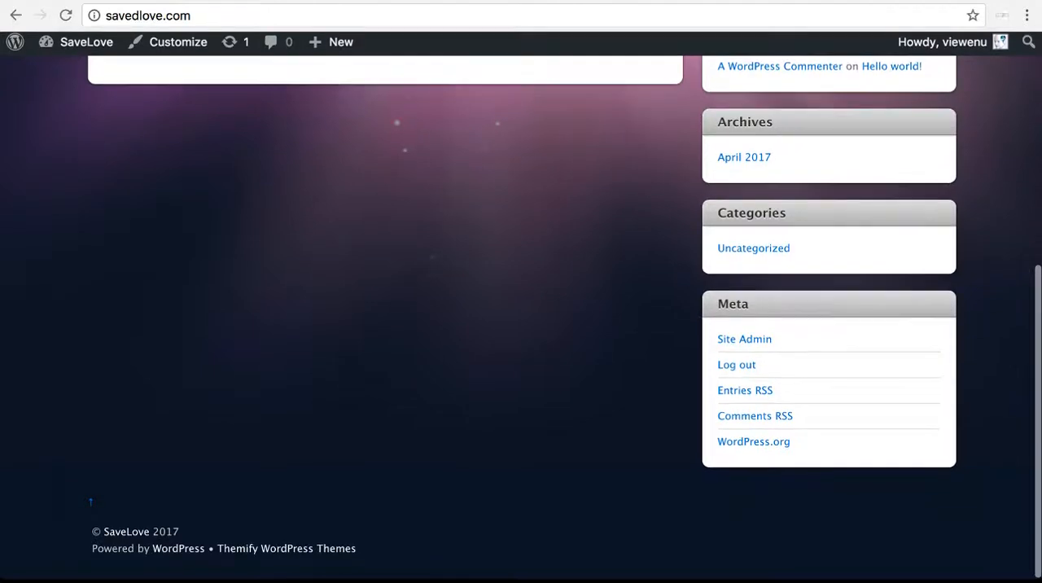
scroll(521, 326, up, 10)
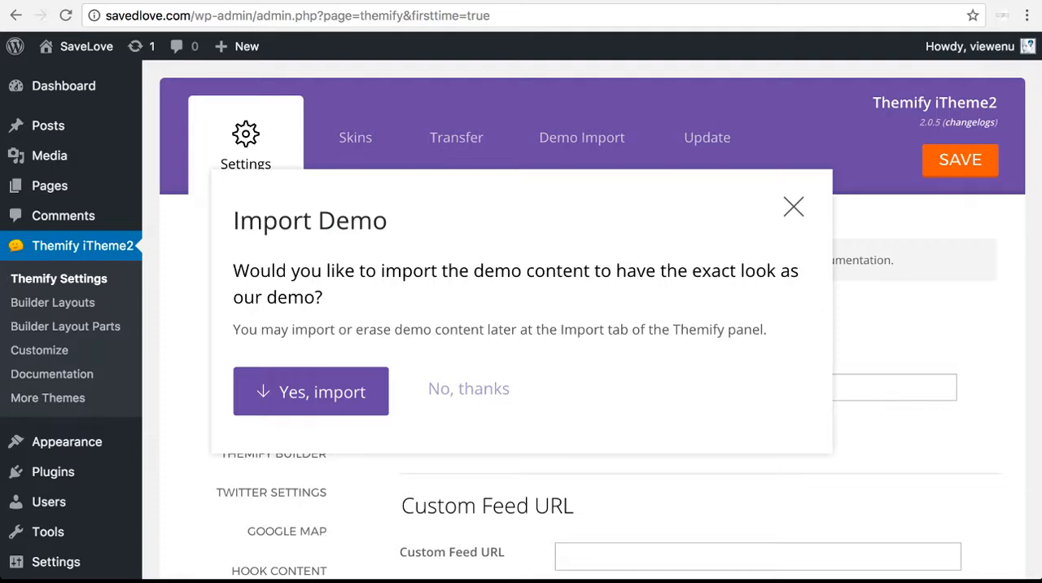
Import the iTheme2 demo content and look over the theme's General settings
click(311, 392)
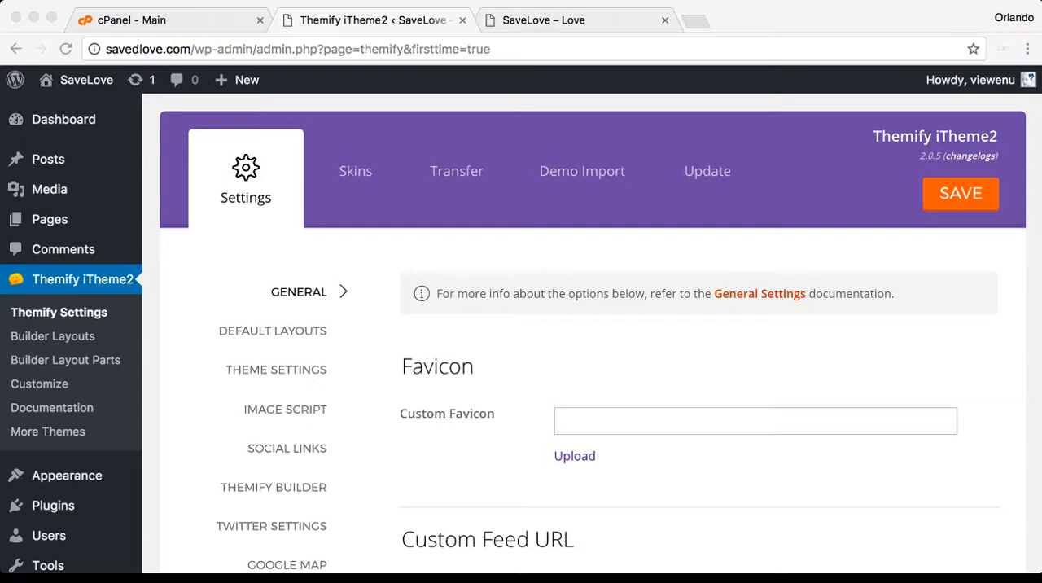
scroll(591, 326, down, 5)
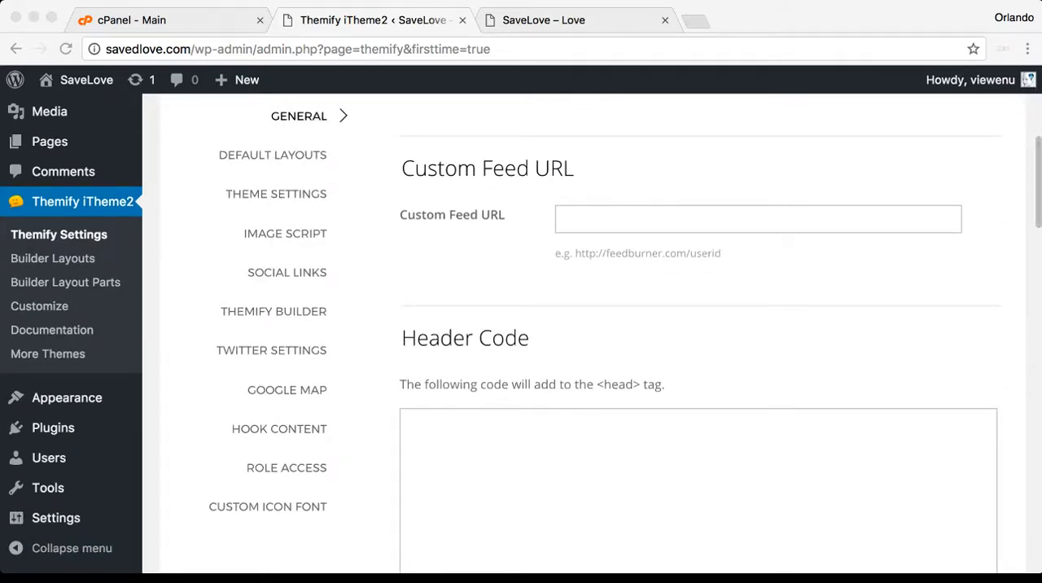
scroll(591, 325, down, 4)
scroll(592, 325, up, 8)
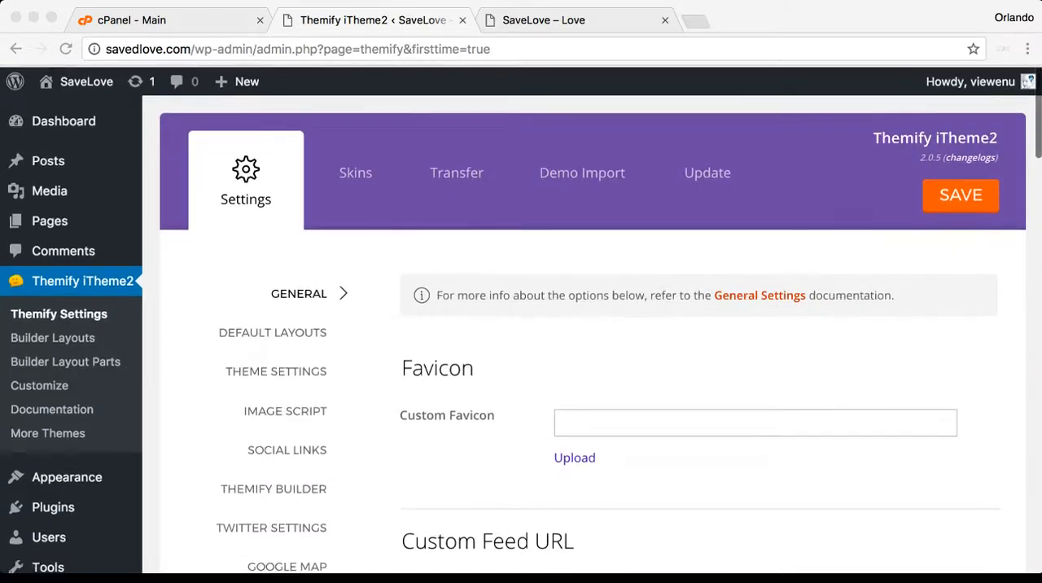
Reload the SaveLove front page and look through the imported demo posts down to the footer
click(543, 20)
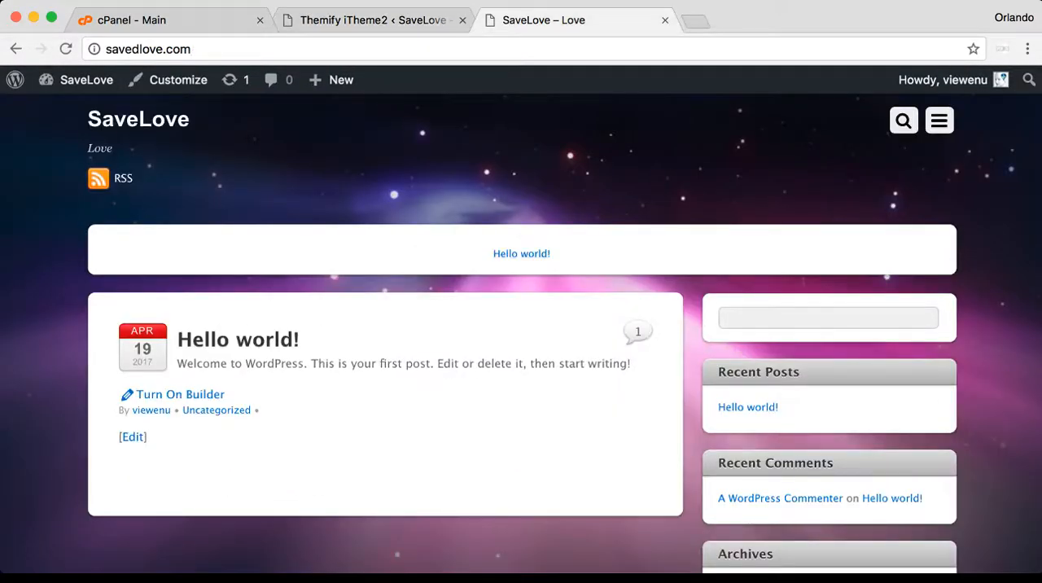
key(super+r)
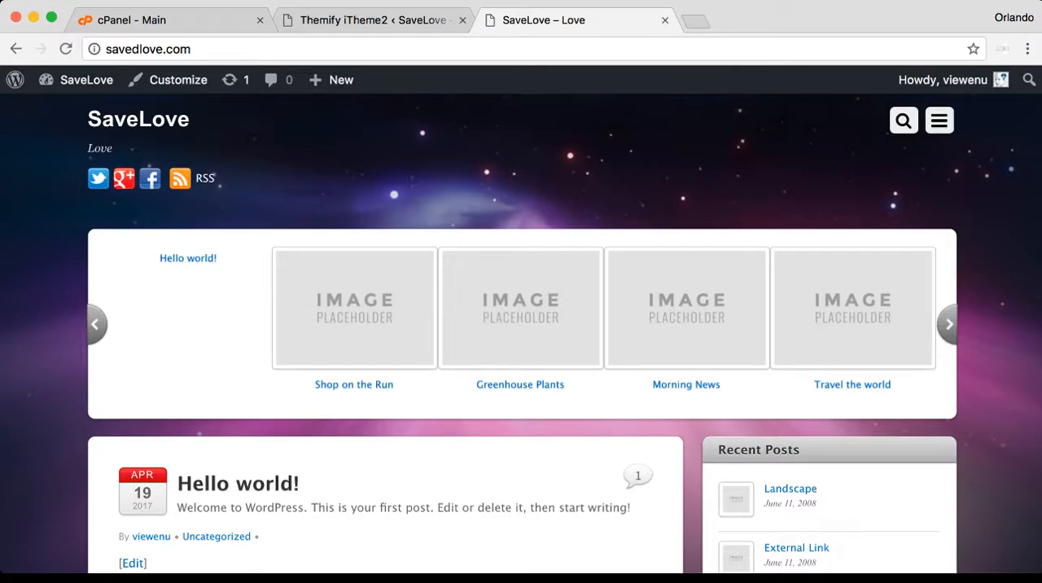
scroll(521, 334, down, 15)
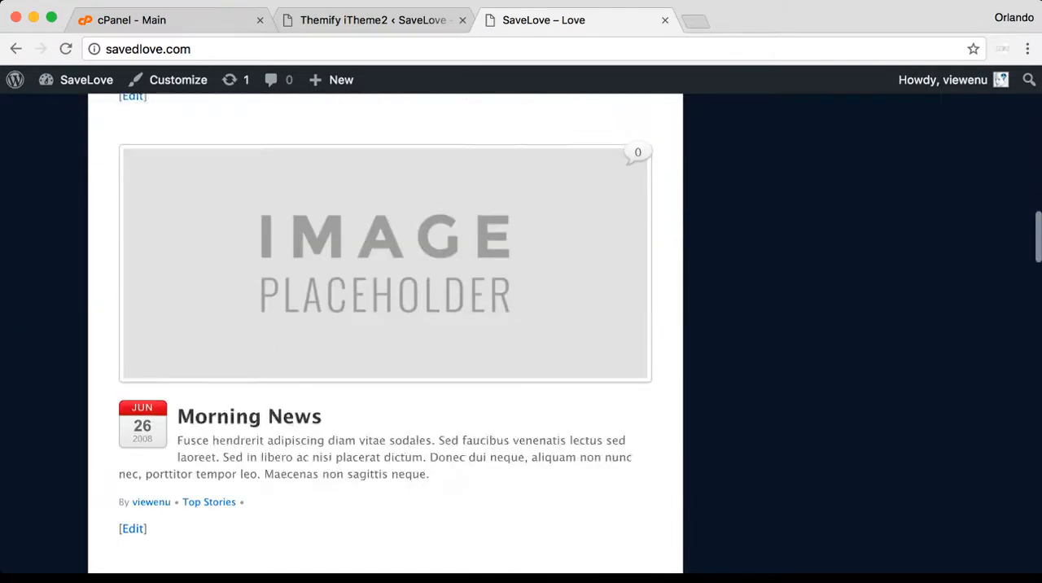
scroll(521, 334, down, 20)
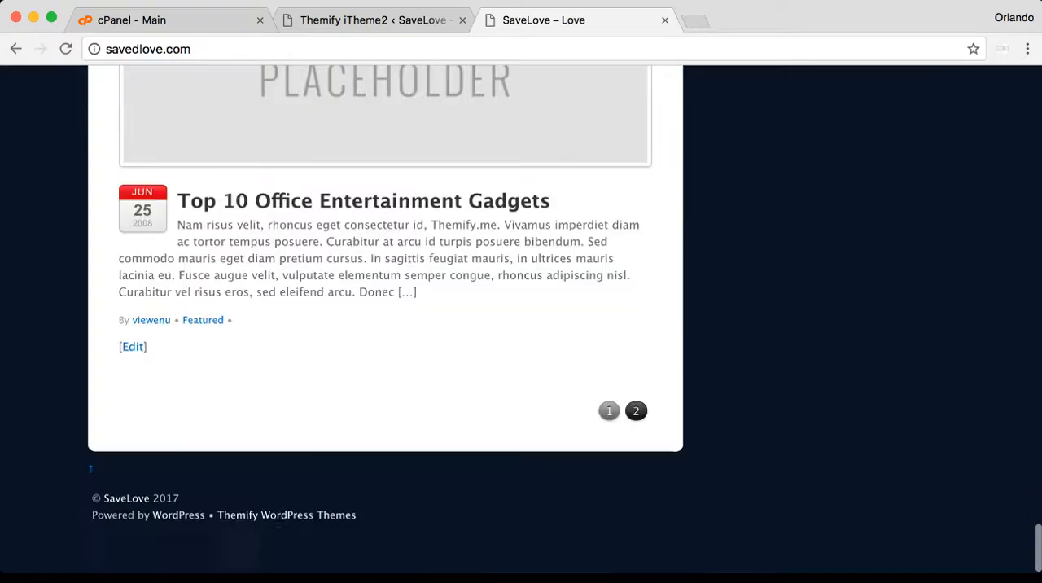
scroll(521, 333, up, 10)
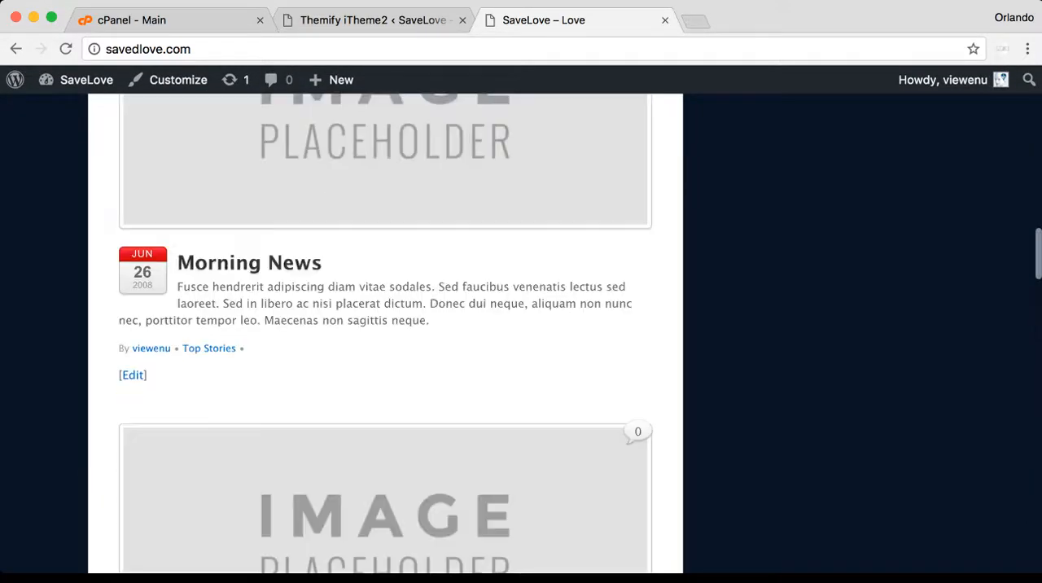
scroll(521, 333, up, 10)
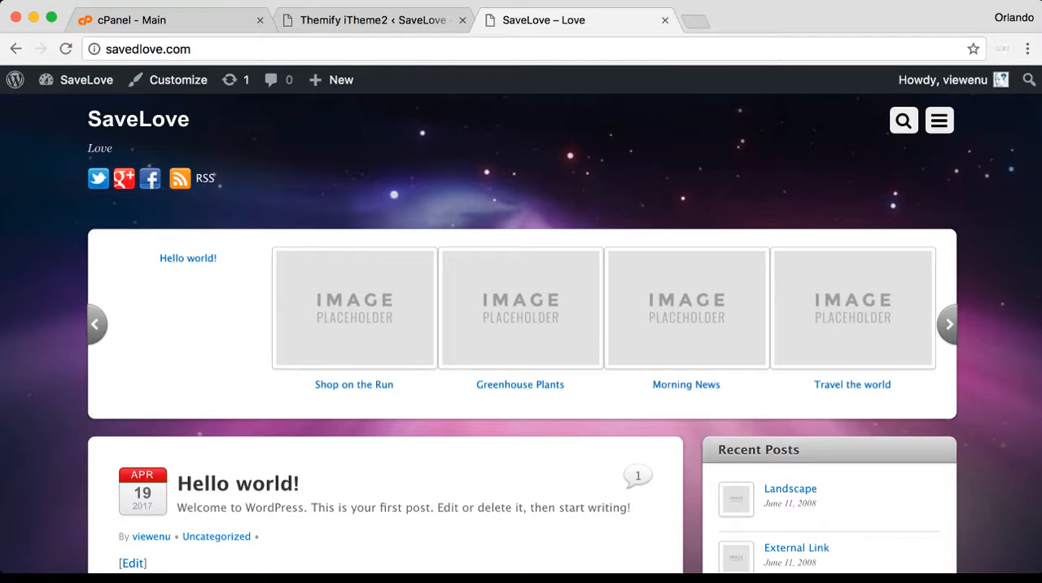
Widen the browser window to view the site's full-width layout and reload the front page
drag(1039, 325, 1040, 325)
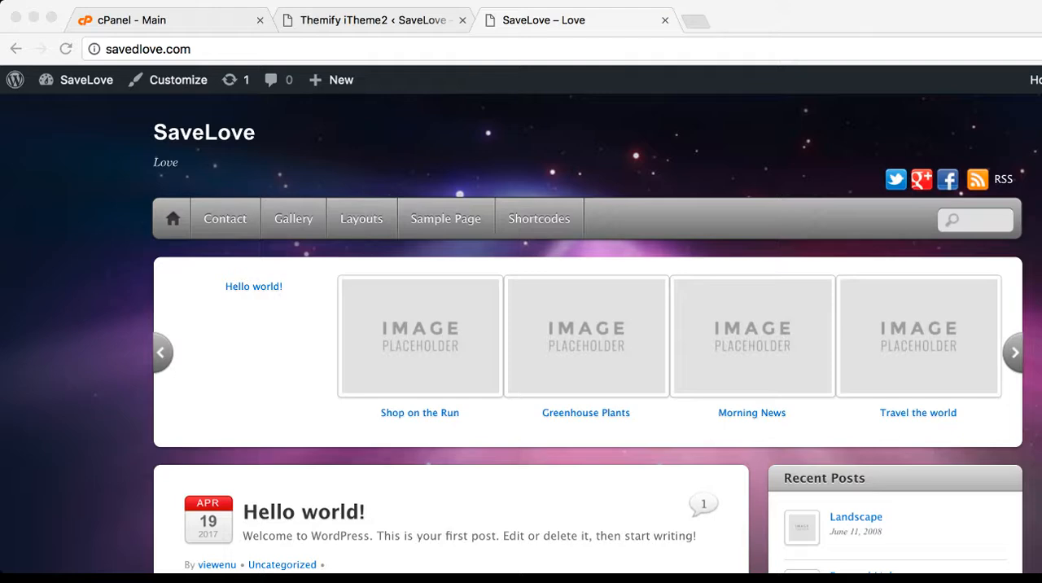
click(65, 49)
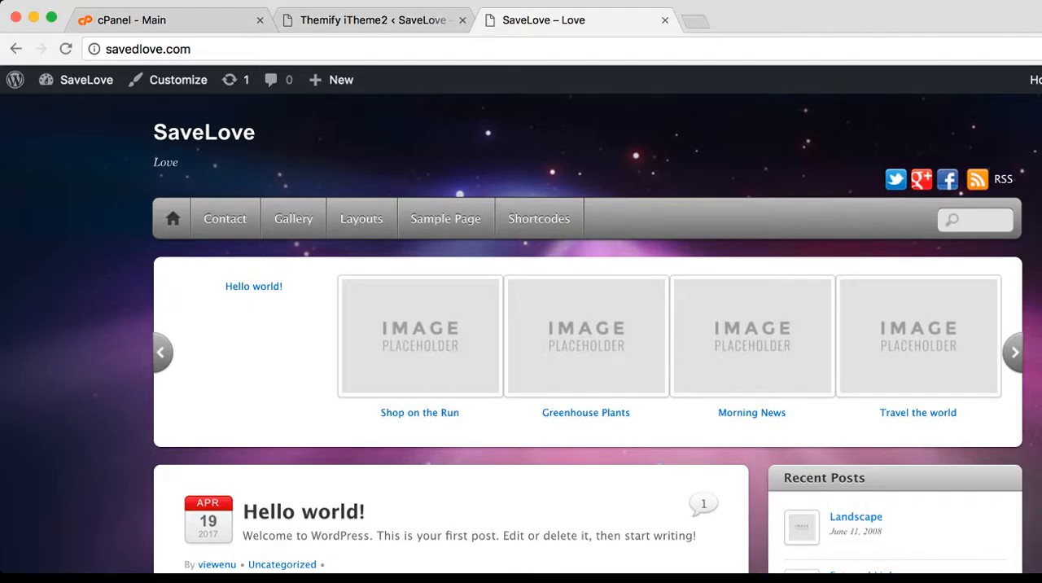
Return to the Themify iTheme2 settings page and look through the admin's Users, Appearance and Settings options
click(358, 20)
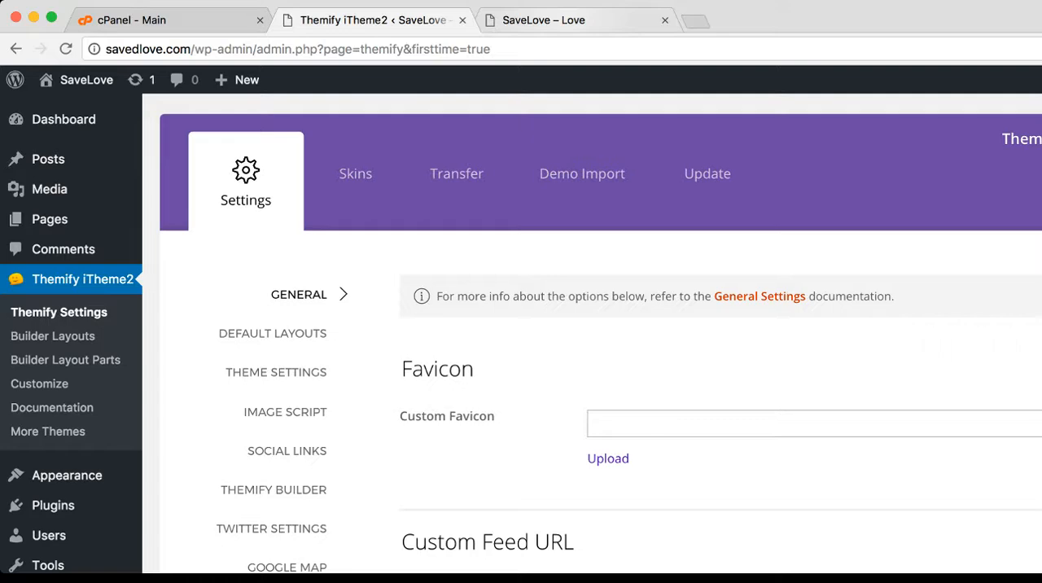
mouse_move(49, 535)
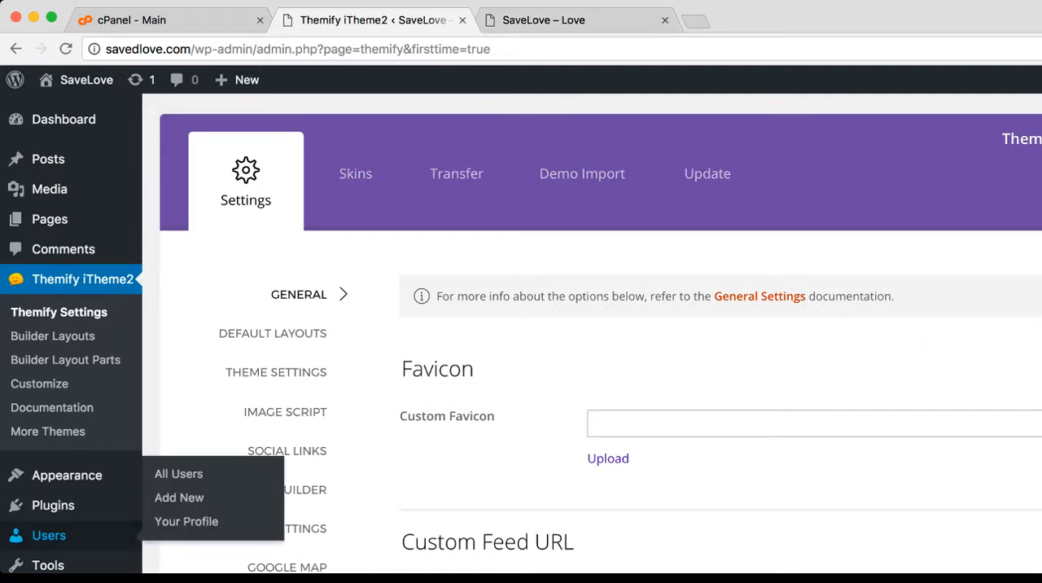
mouse_move(47, 565)
mouse_move(67, 475)
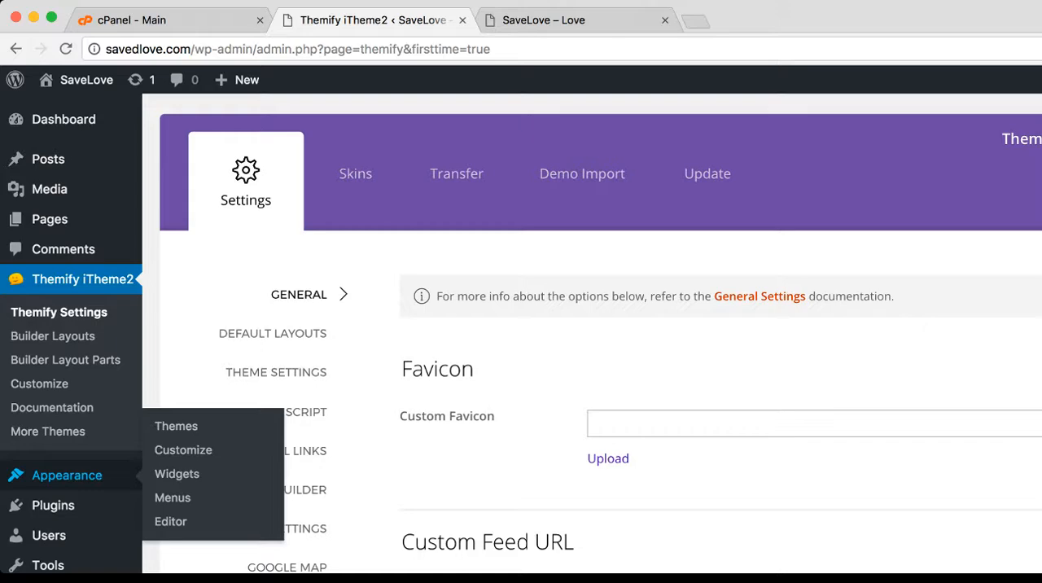
mouse_move(53, 505)
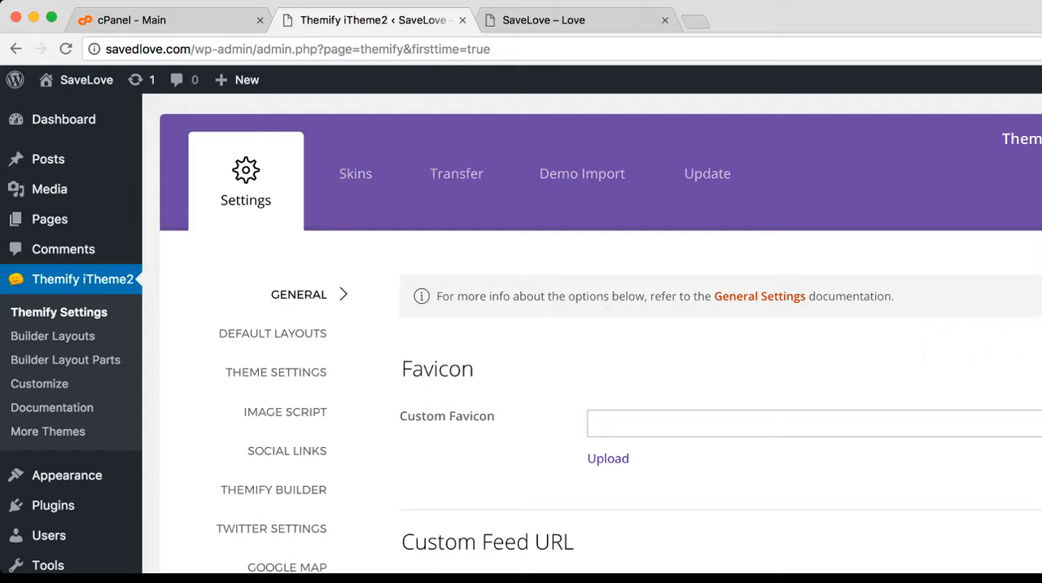
scroll(57, 513, down, 5)
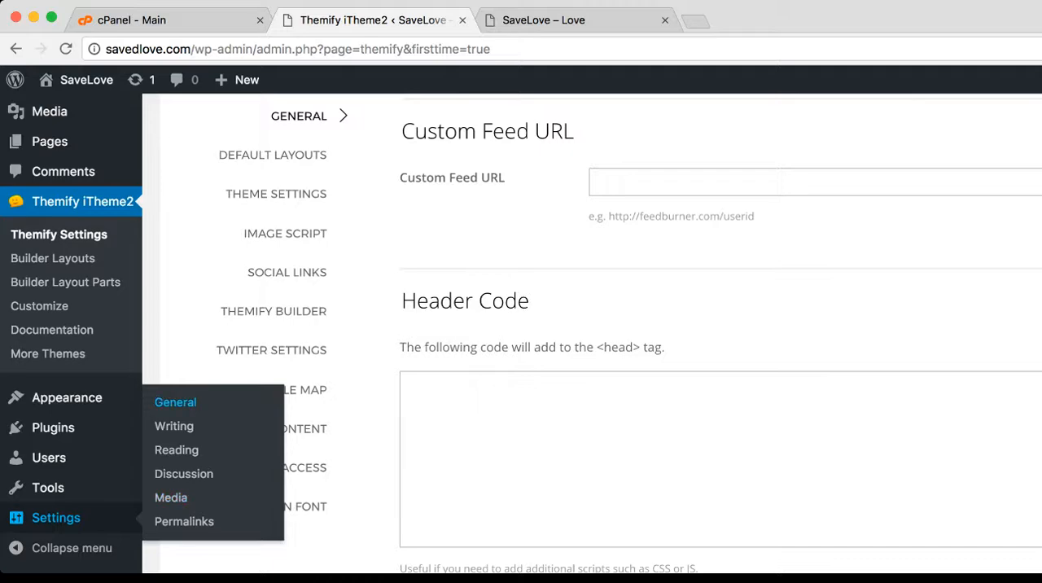
Open the site's General Settings and change the site title to "Saved Love"
click(175, 402)
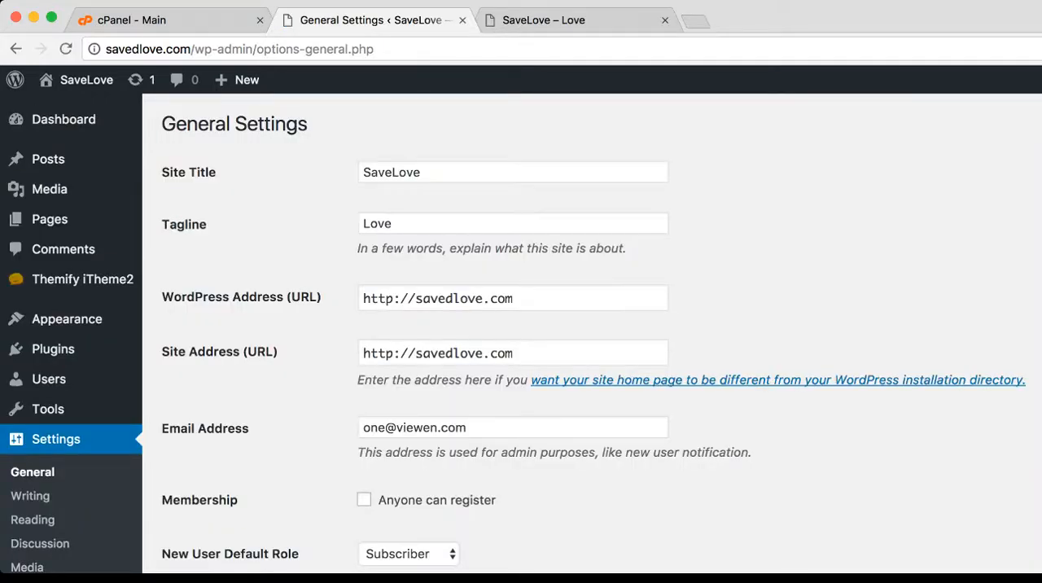
click(392, 173)
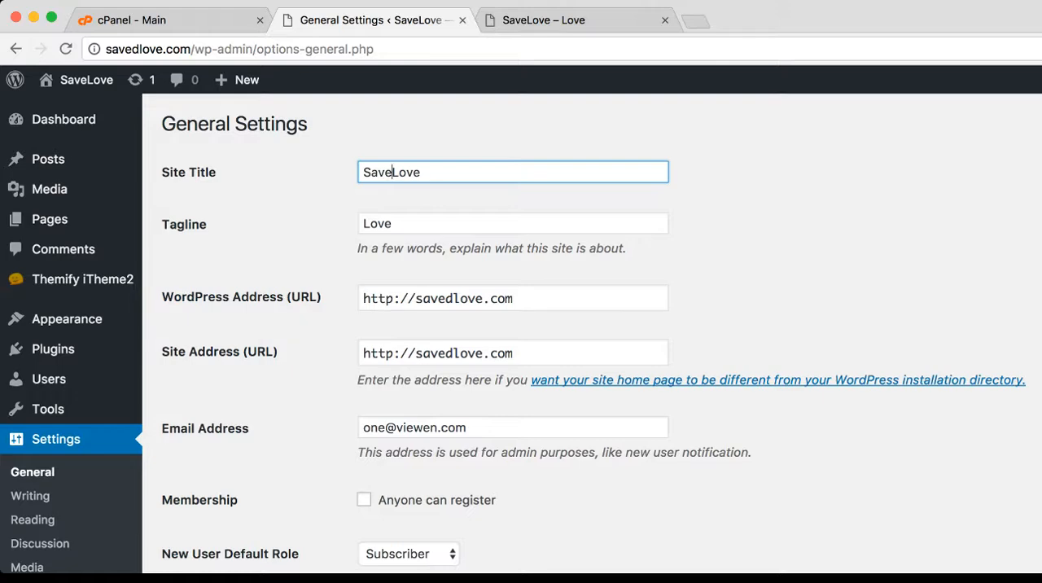
text(d)
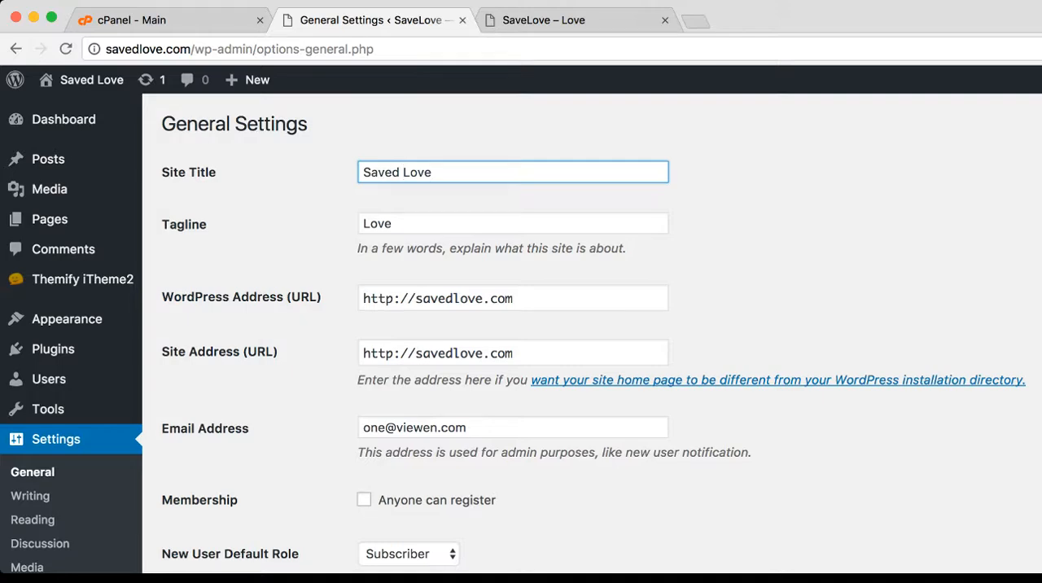
Check where the tagline sits on the front page and set it to "Love is amazing" in General Settings
click(539, 18)
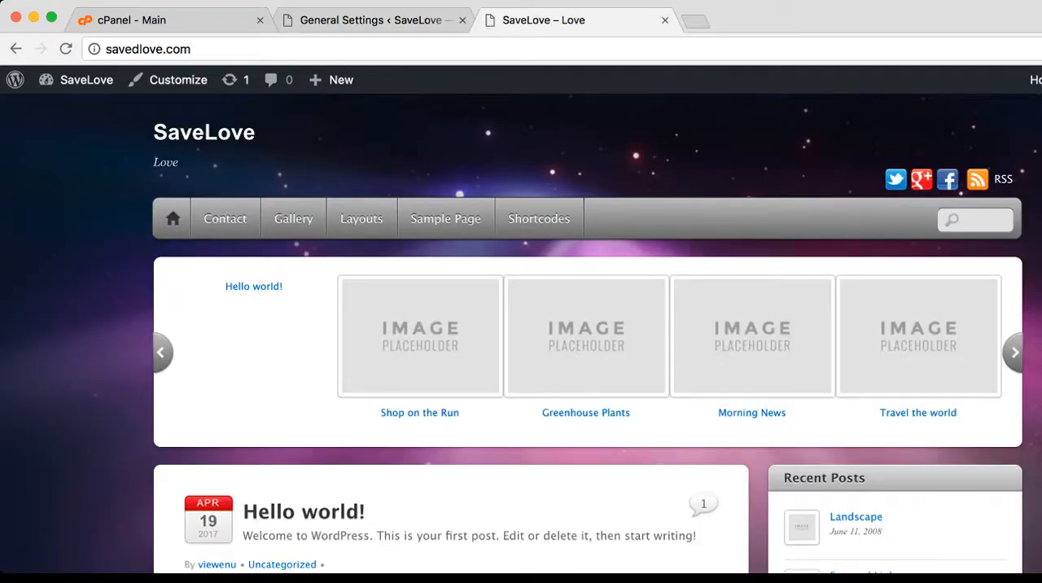
double_click(165, 162)
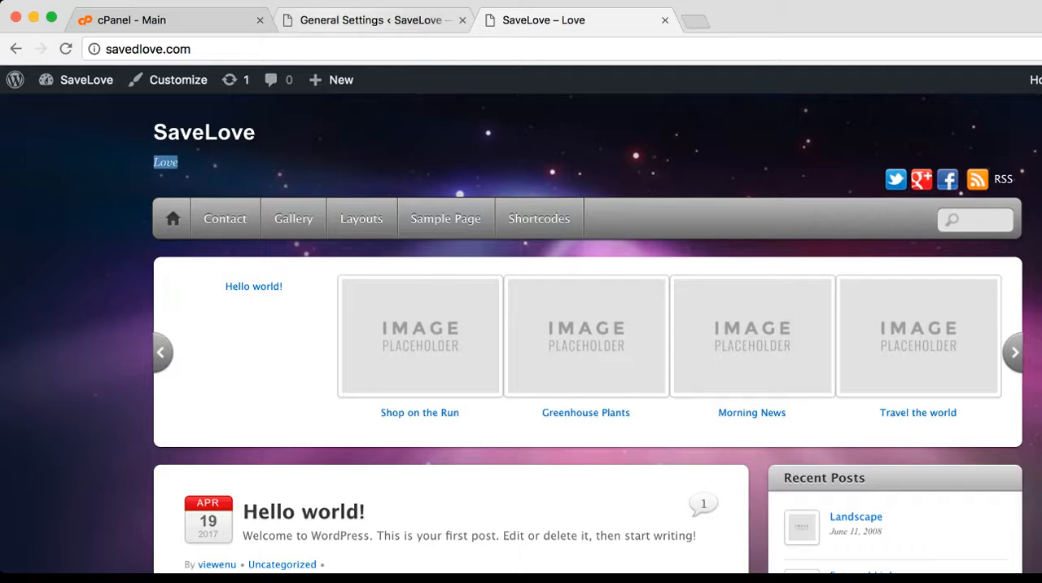
click(358, 21)
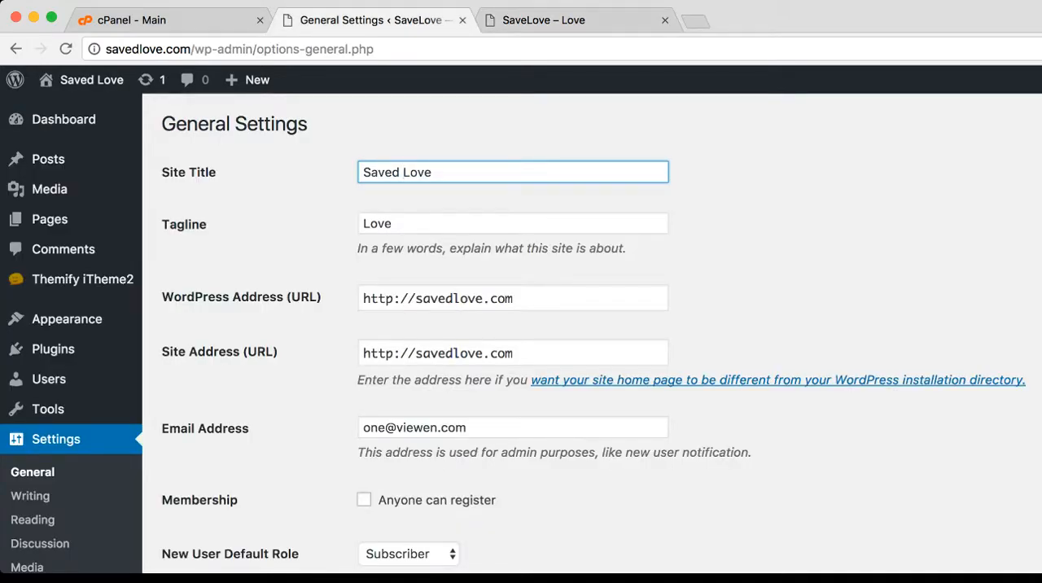
click(393, 223)
text(is amazing)
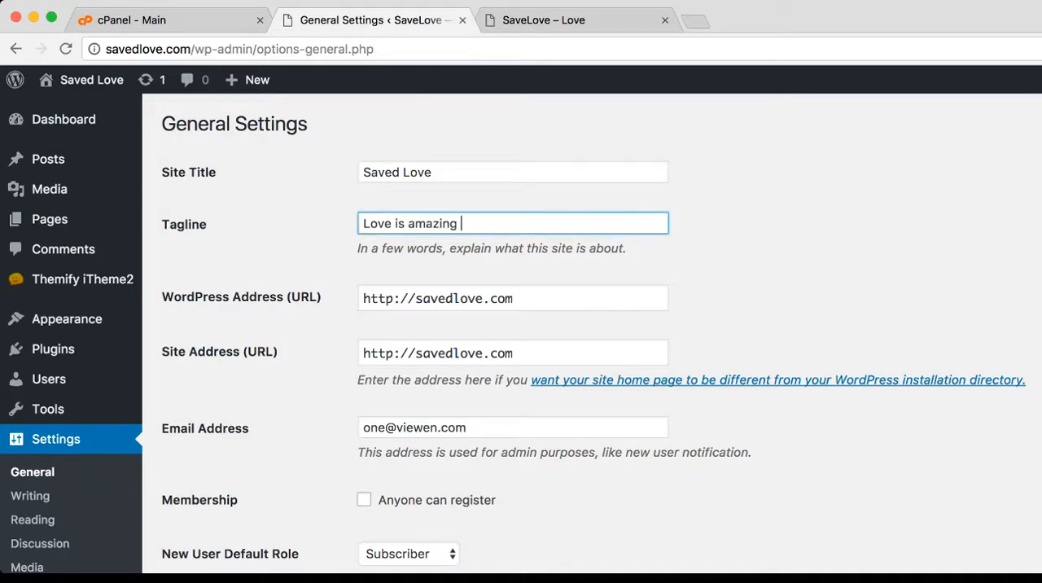
text( \)
key(BackSpace)
key(BackSpace)
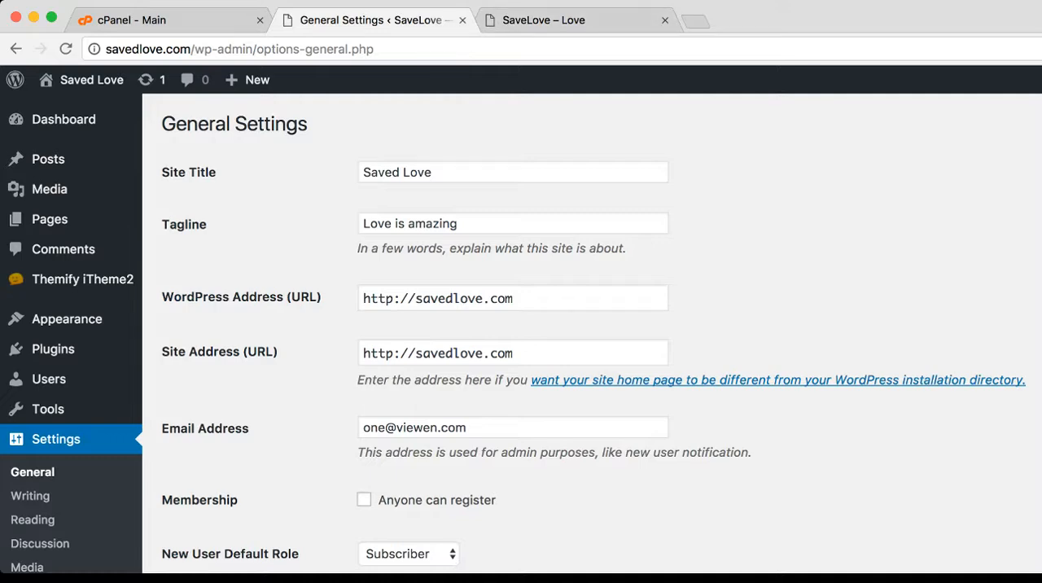
Look over the remaining general settings down to the site language and save the changes
scroll(593, 339, down, 5)
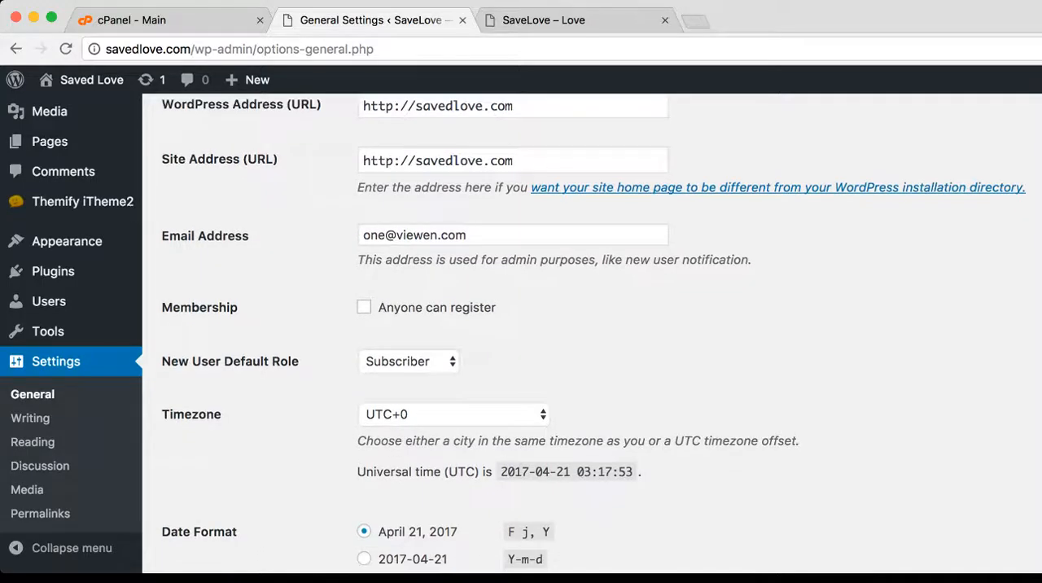
scroll(593, 339, down, 6)
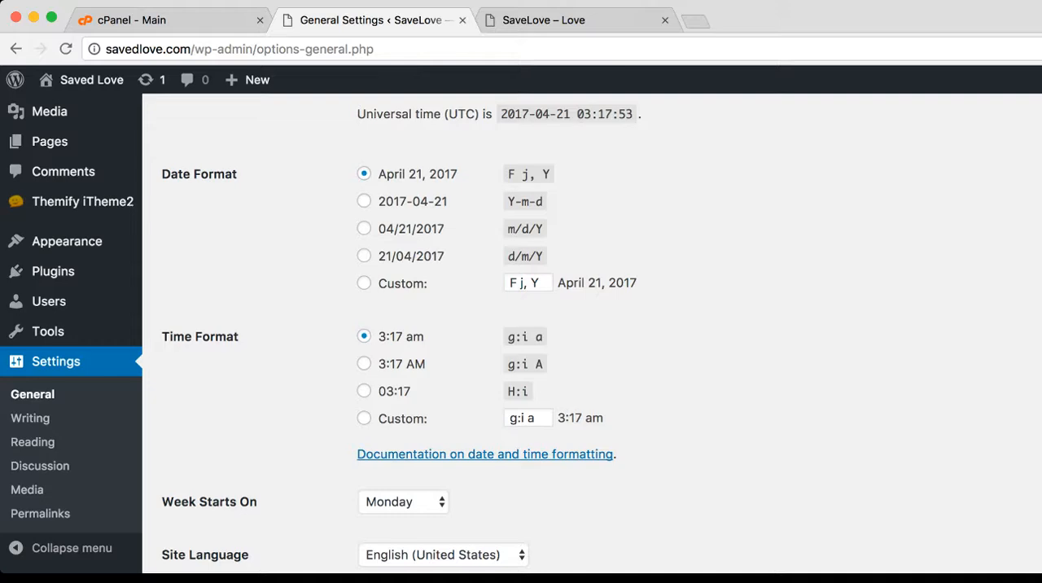
scroll(593, 339, down, 3)
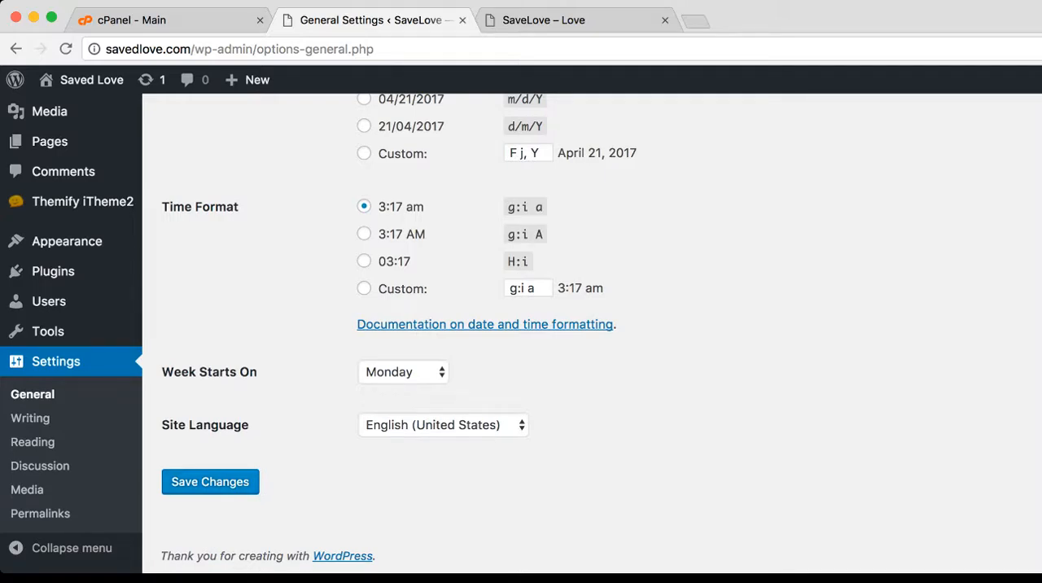
click(210, 481)
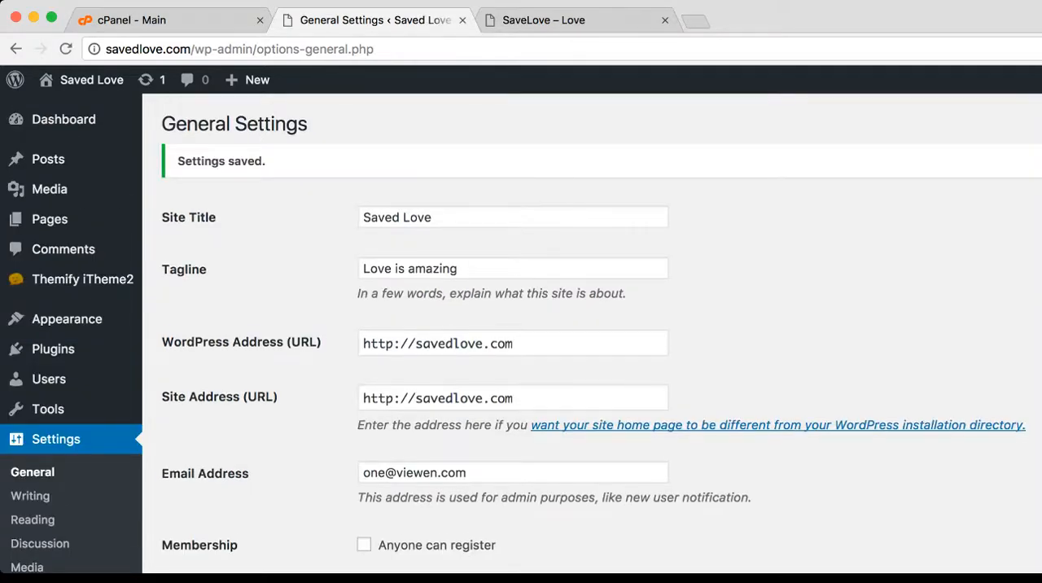
Reload the site's front page to check the title and tagline, and look through the posts below
click(543, 19)
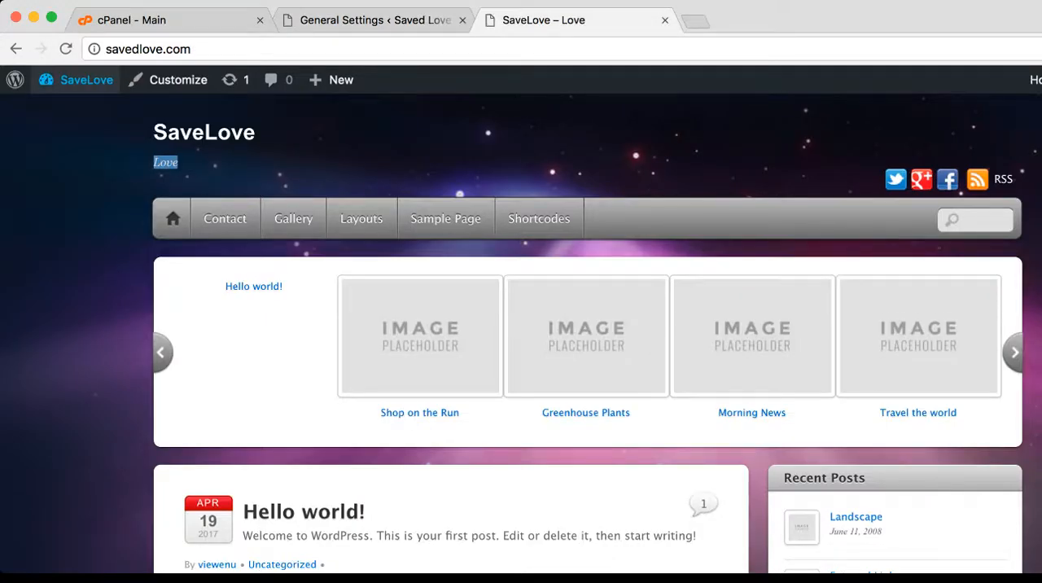
click(65, 49)
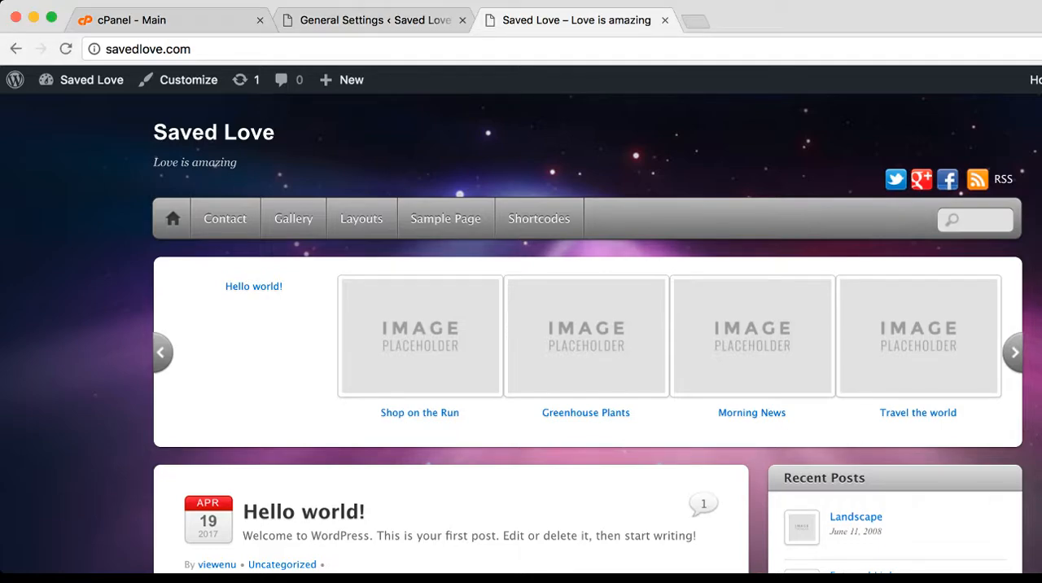
scroll(520, 334, down, 10)
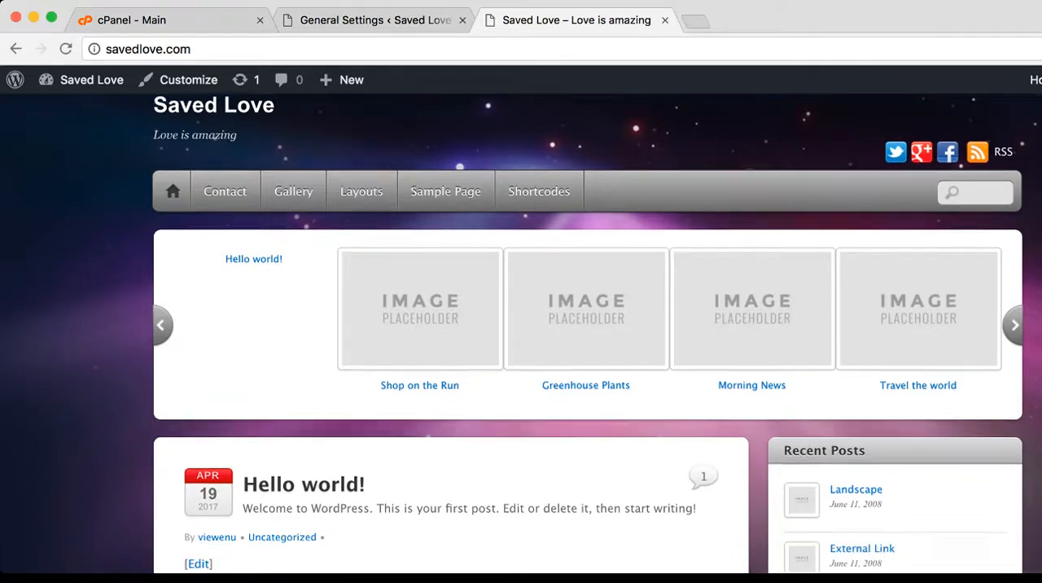
scroll(452, 334, down, 10)
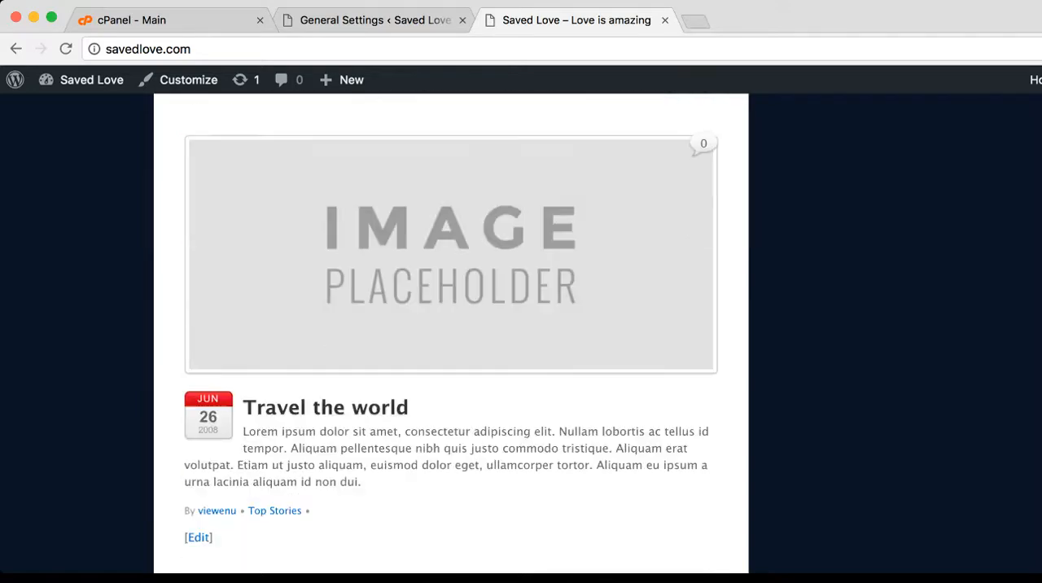
scroll(452, 334, up, 15)
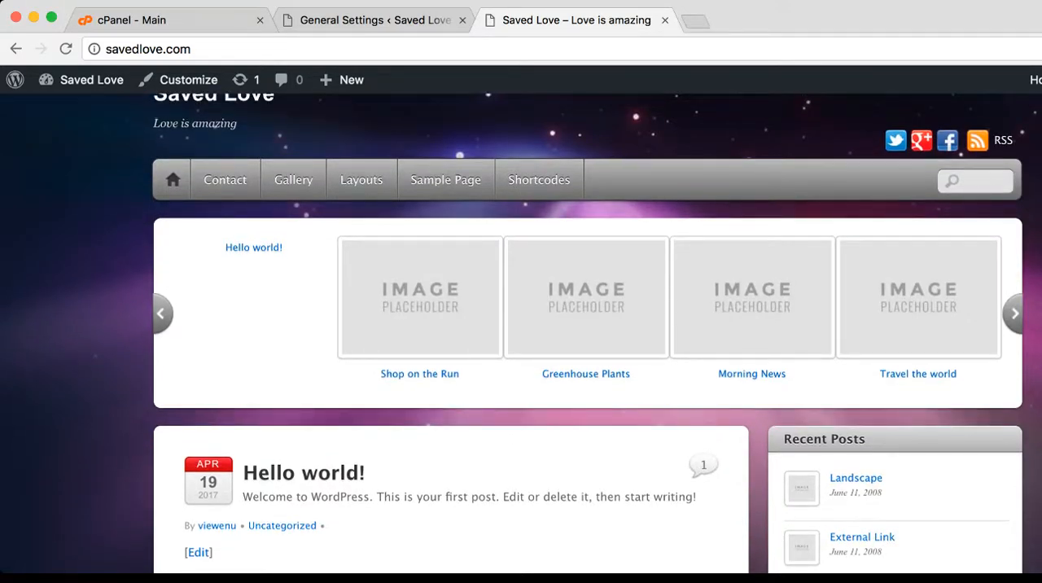
scroll(521, 334, up, 2)
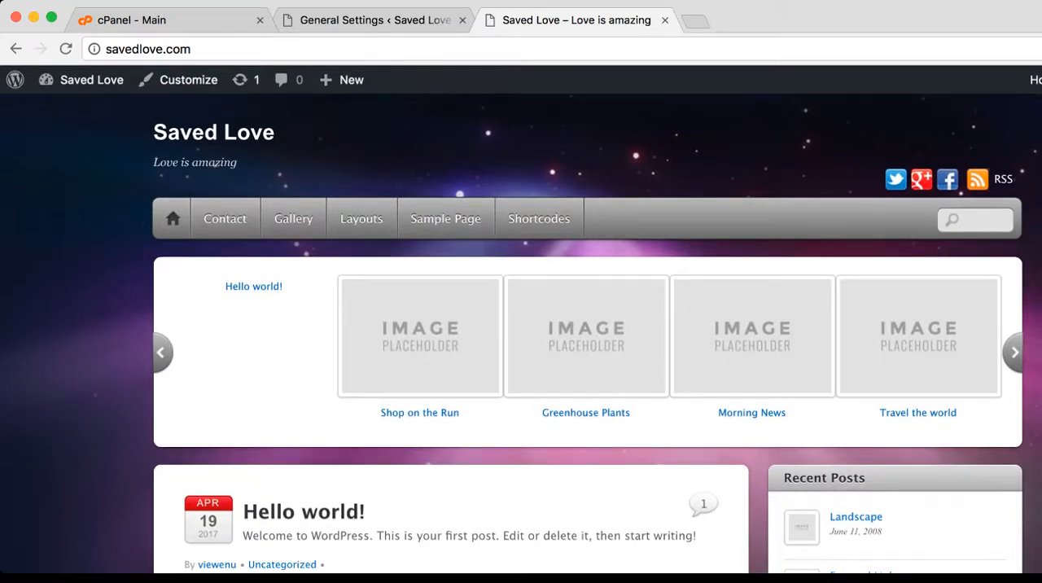
scroll(521, 333, down, 15)
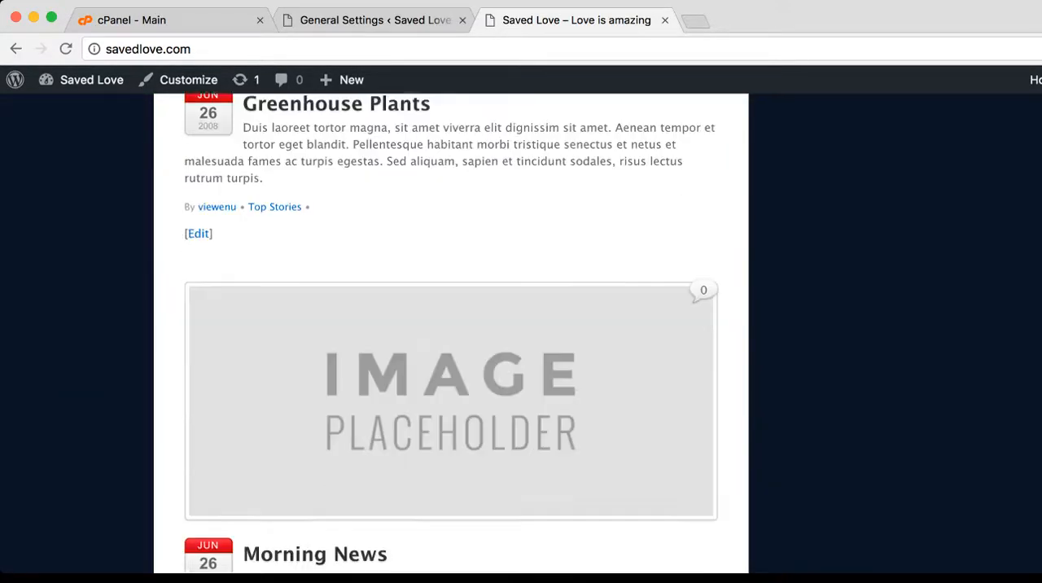
scroll(521, 334, up, 15)
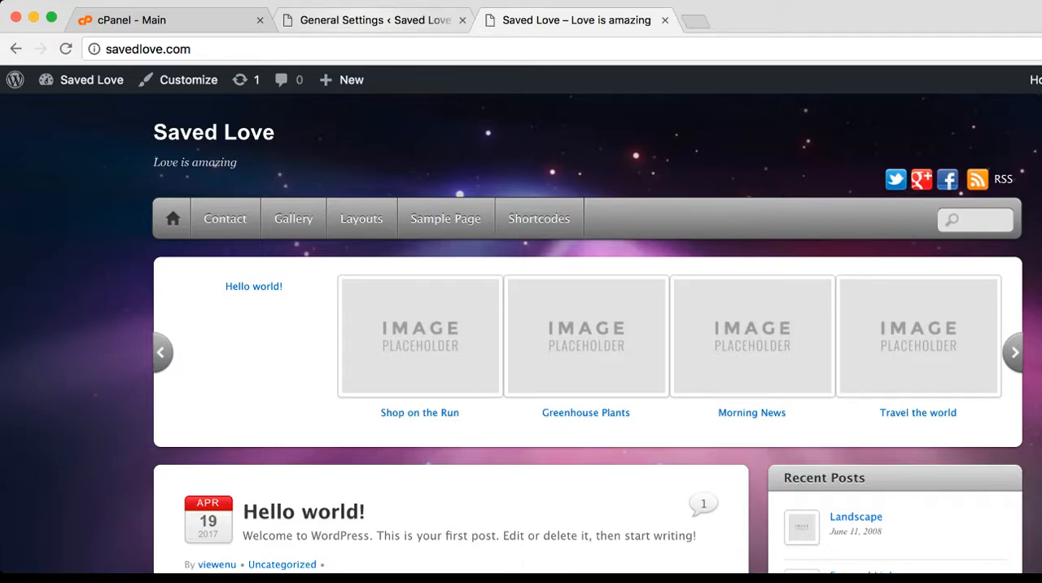
Look at the submenus under Contact and Layouts on the live site and view the Gallery and Layouts pages
click(376, 20)
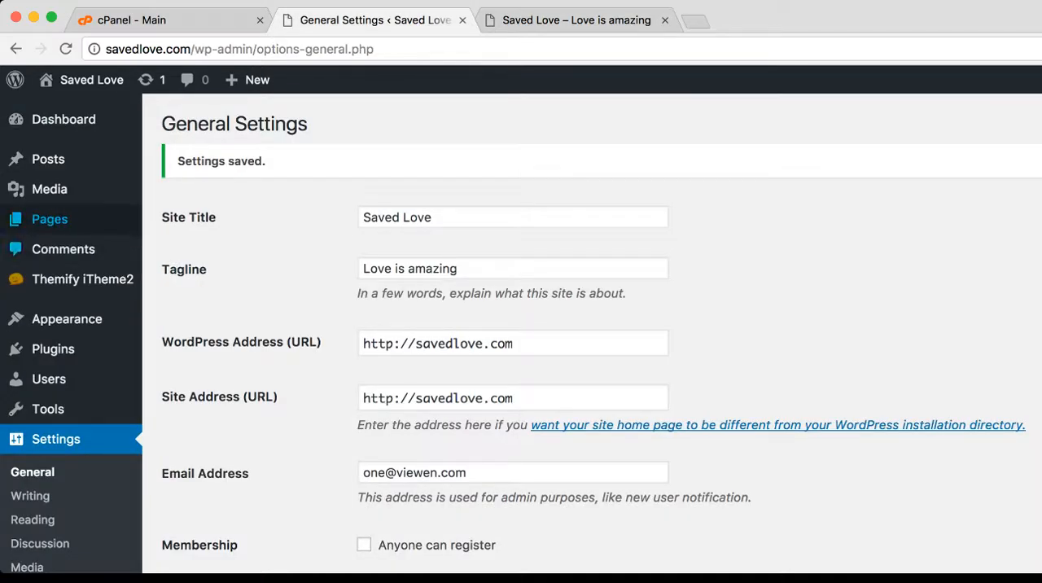
click(576, 20)
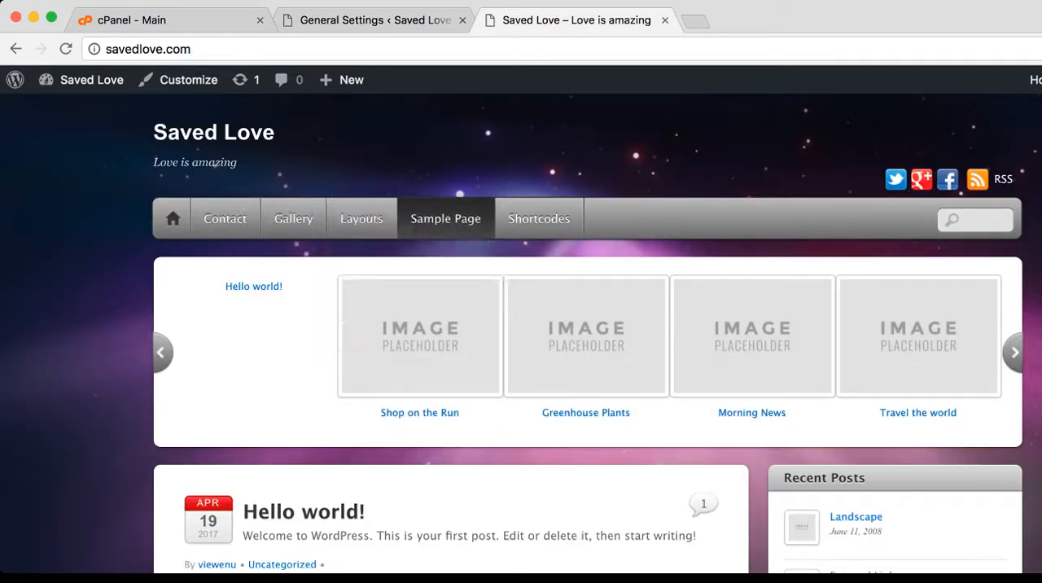
mouse_move(225, 218)
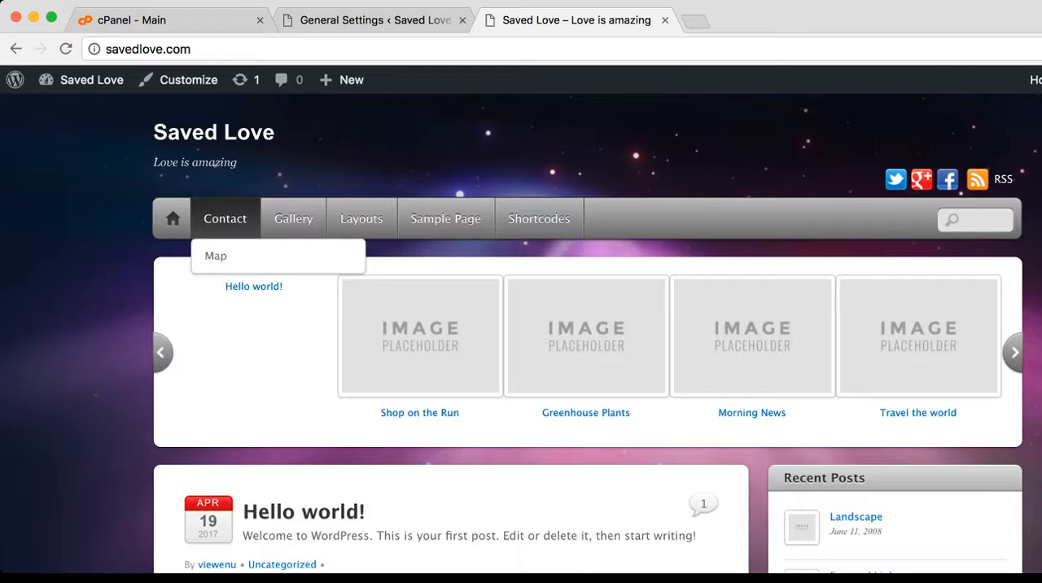
click(293, 218)
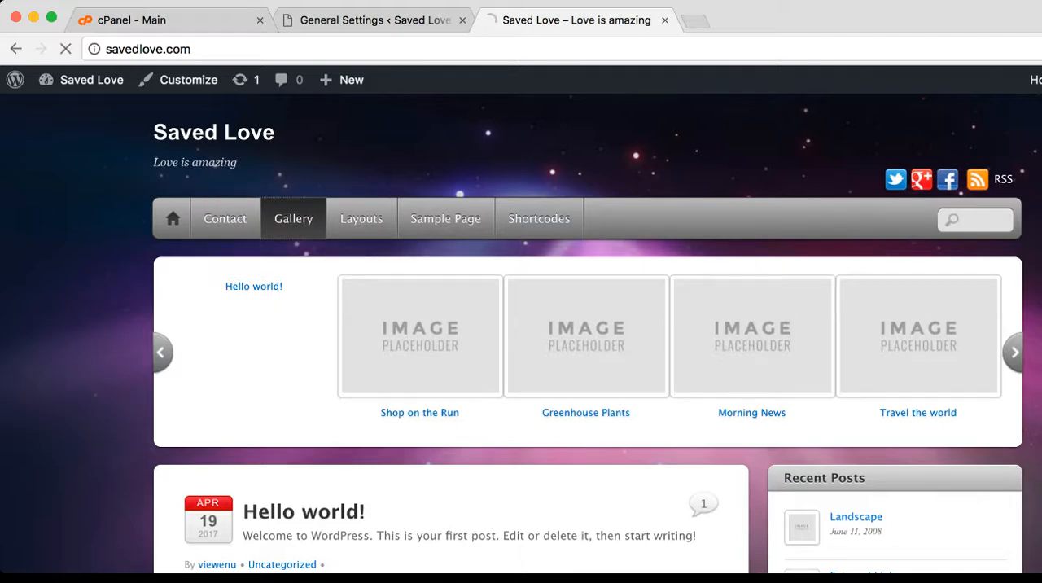
mouse_move(362, 218)
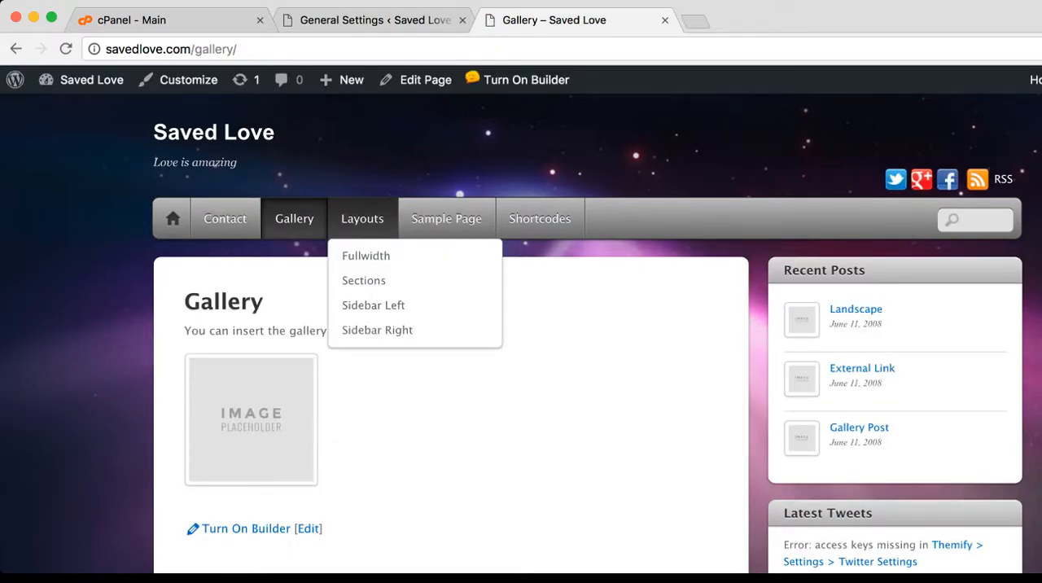
mouse_move(225, 218)
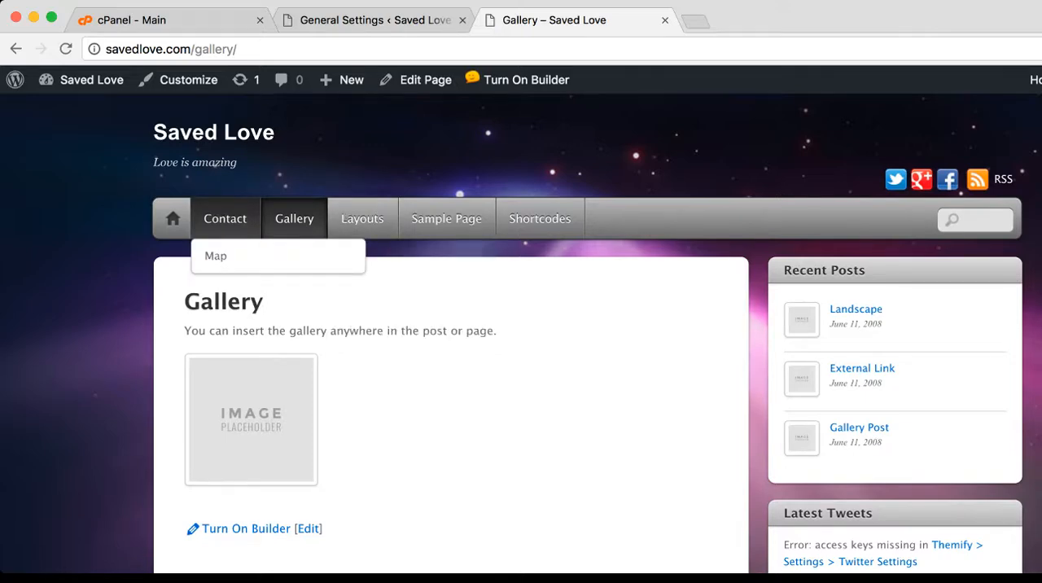
click(362, 218)
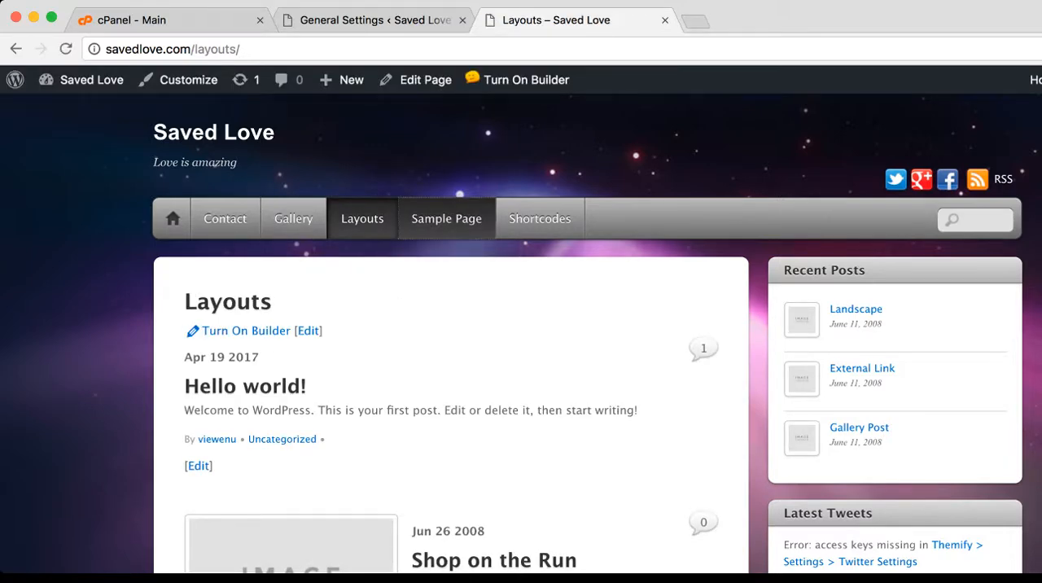
Open the site's Sample Page and look through its content
click(446, 219)
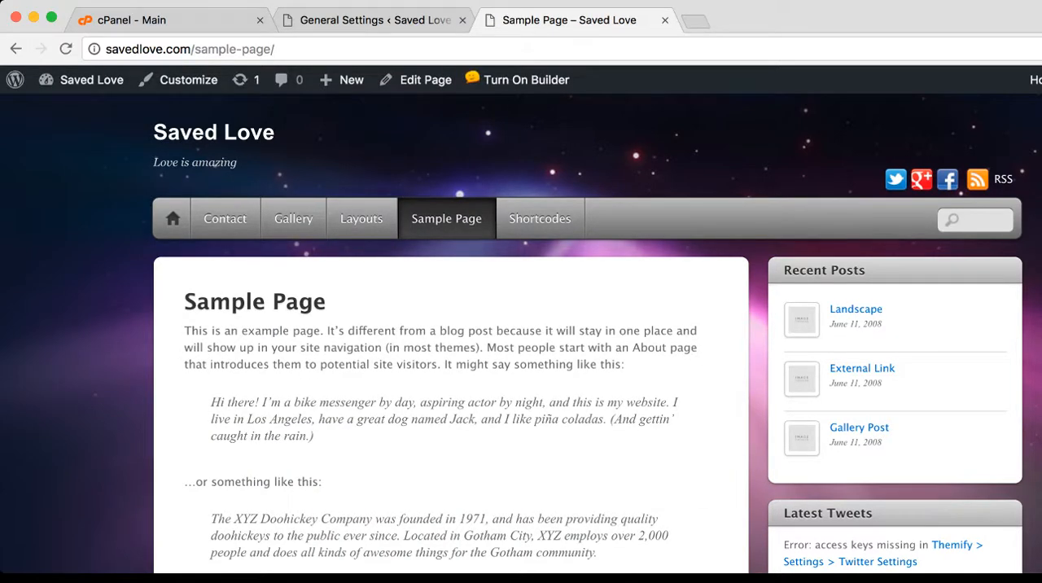
scroll(521, 333, down, 5)
scroll(521, 334, up, 5)
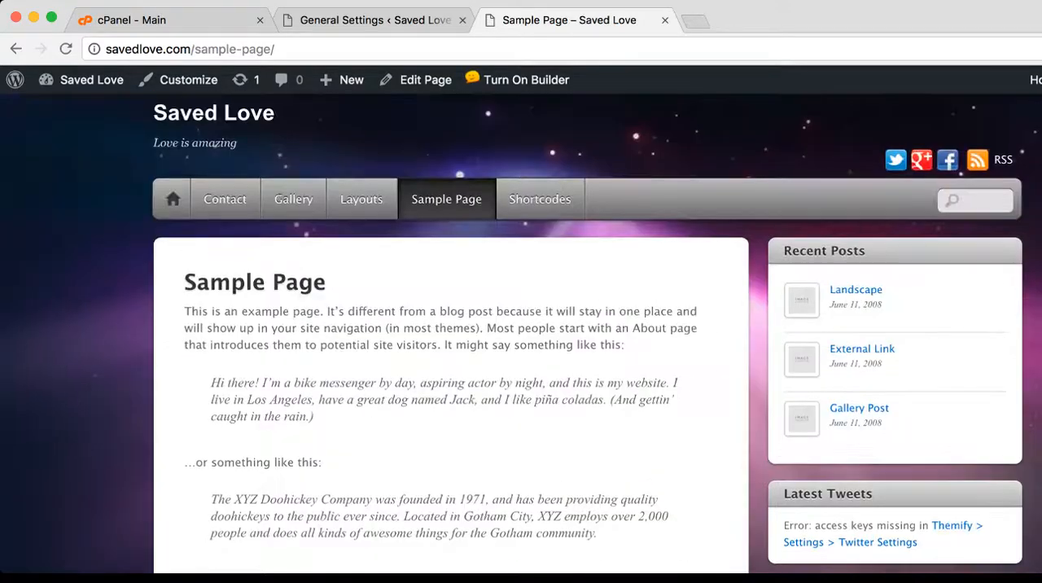
scroll(520, 333, down, 3)
scroll(520, 334, down, 1)
scroll(521, 334, up, 4)
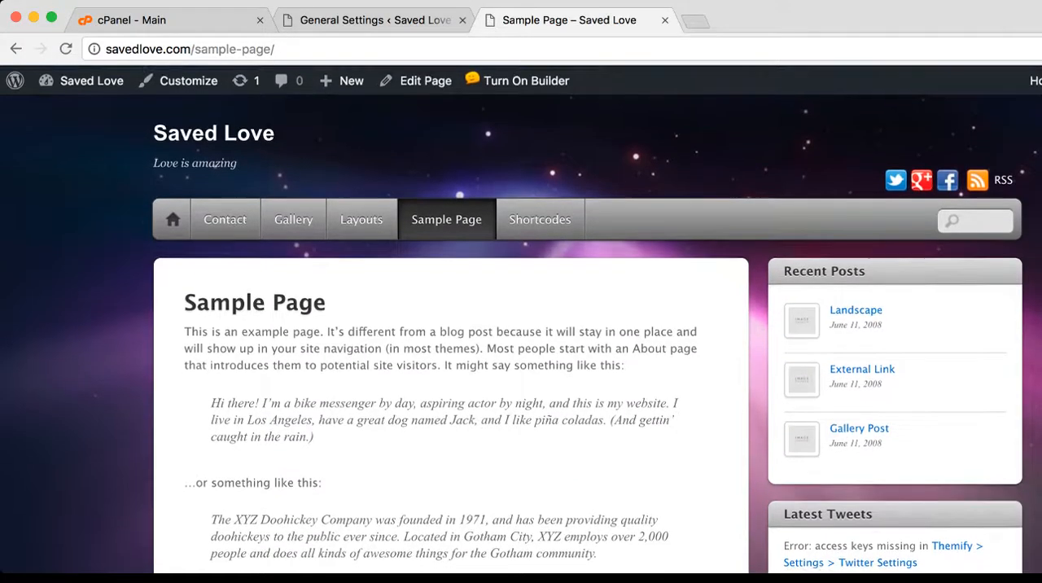
View the Layouts and Gallery pages again and return to the General Settings admin page
click(361, 218)
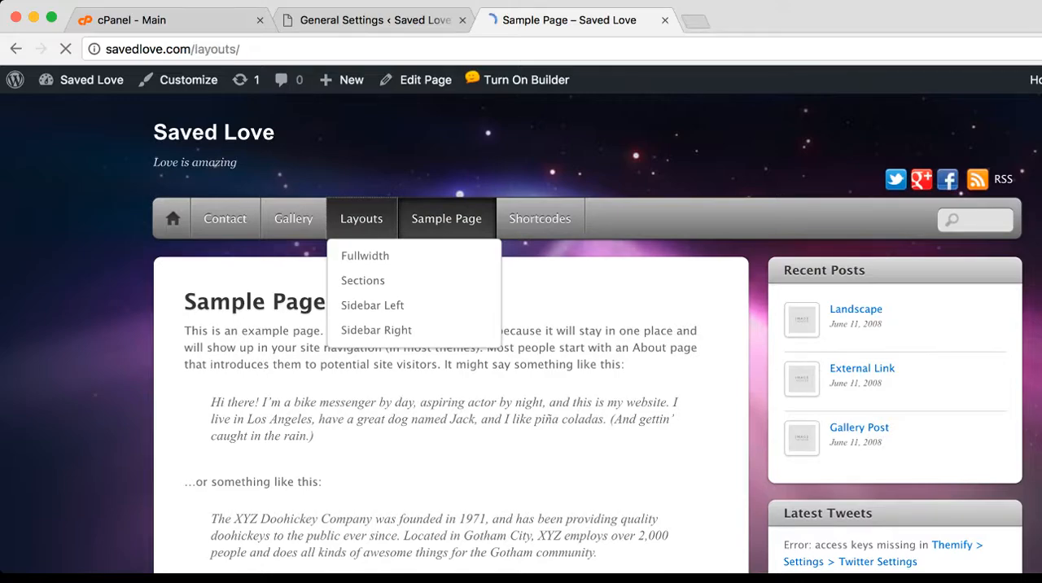
scroll(521, 333, down, 3)
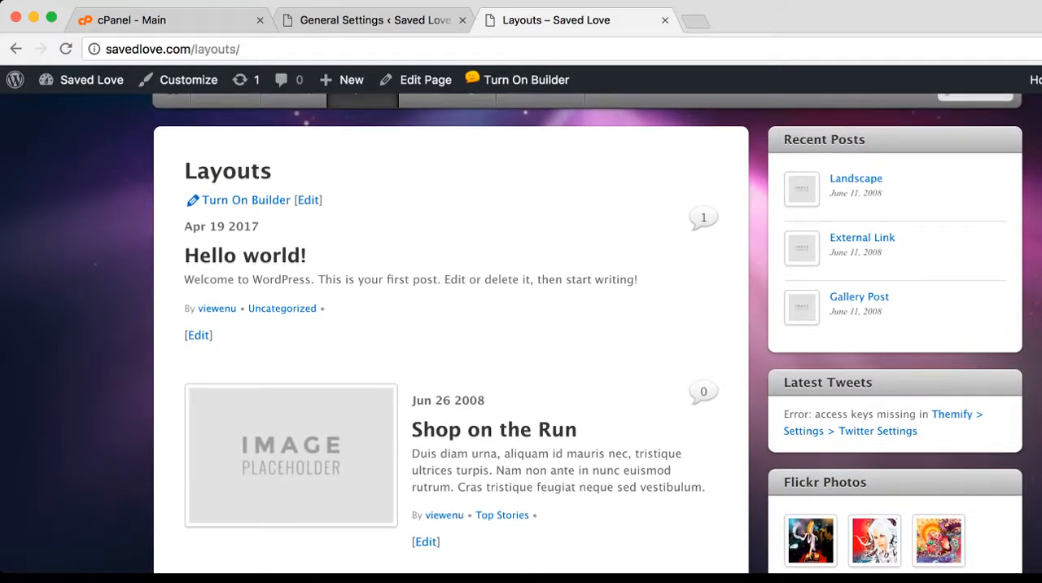
scroll(521, 334, up, 2)
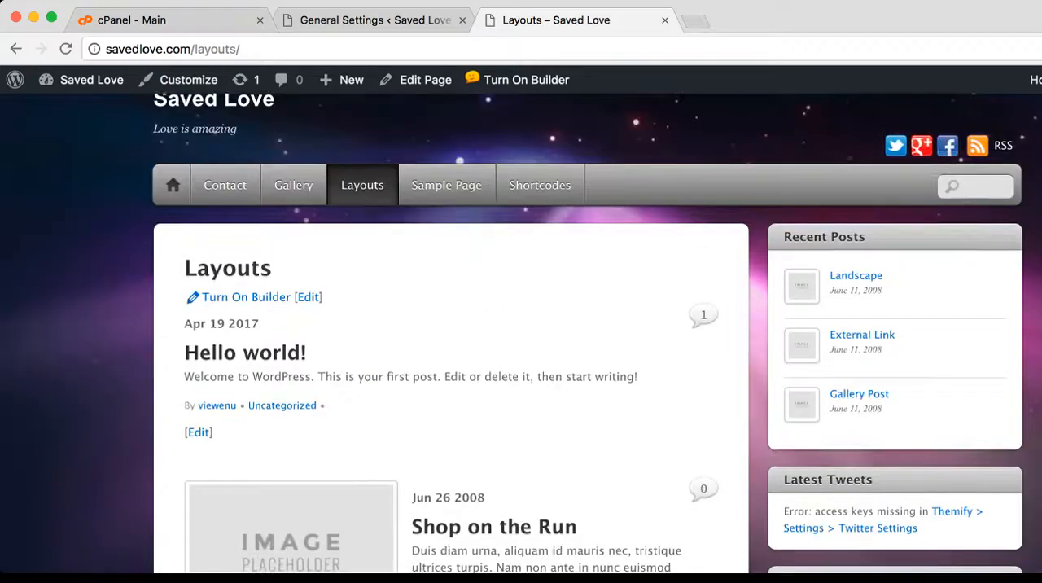
click(293, 203)
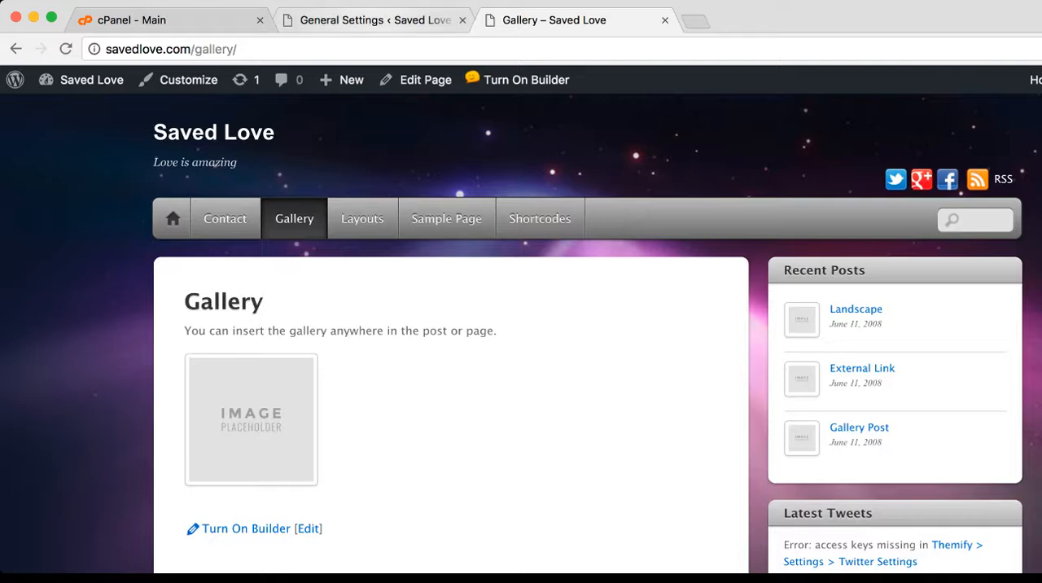
click(362, 20)
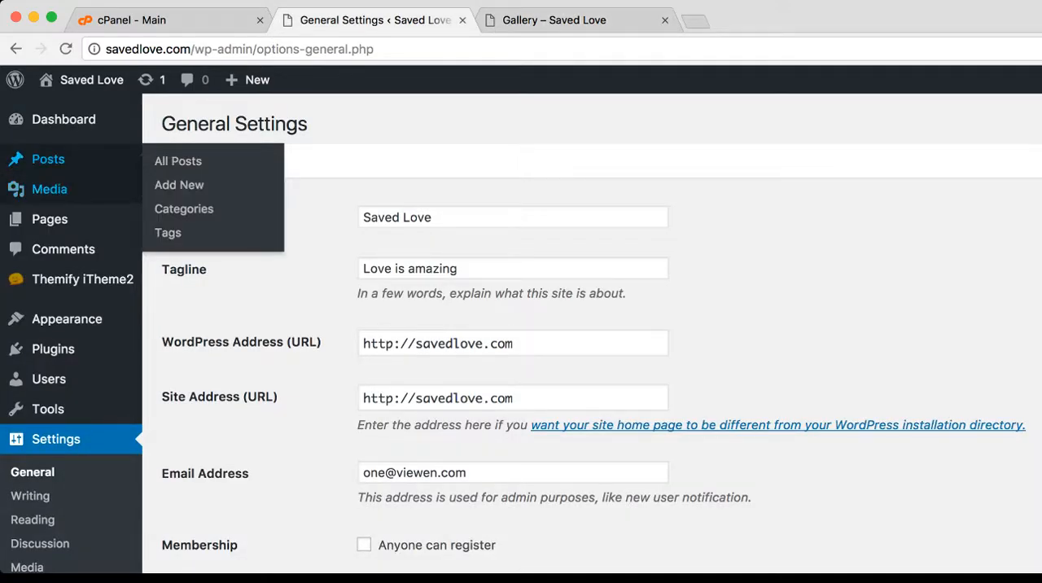
Open the list of all pages in the site admin and look through its titles
mouse_move(50, 219)
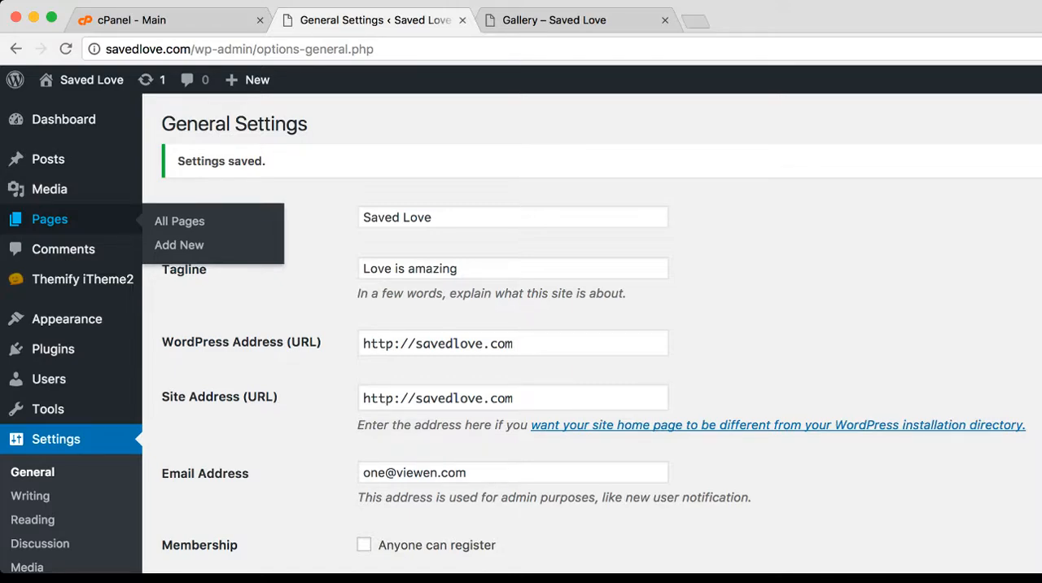
click(179, 220)
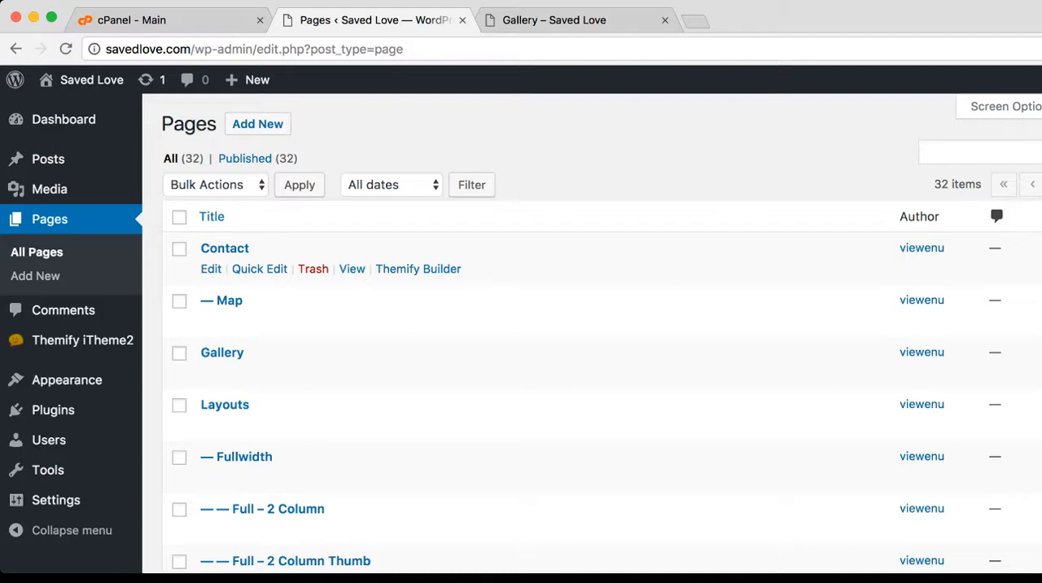
scroll(582, 334, down, 10)
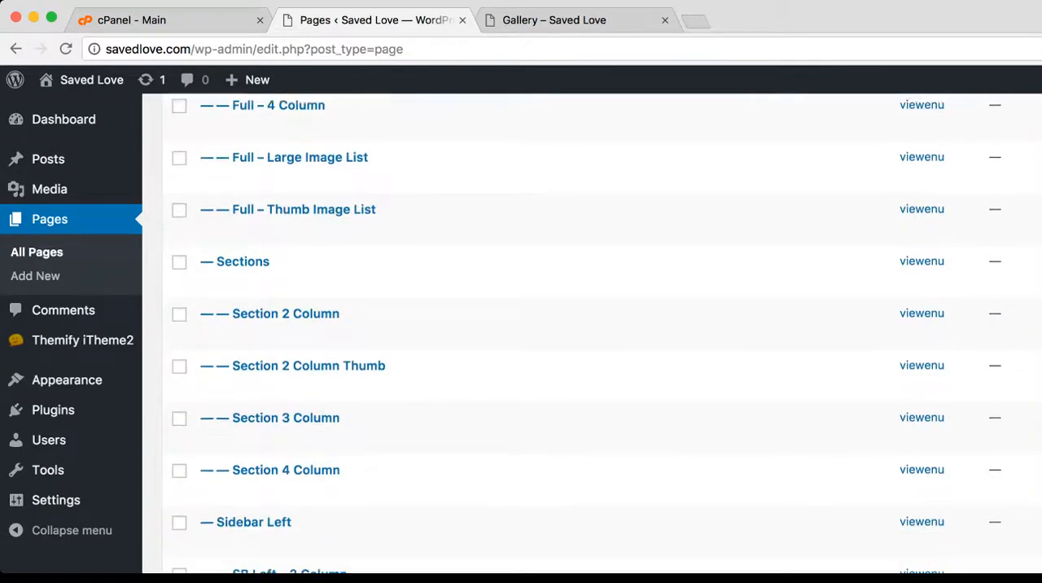
scroll(582, 334, down, 2)
scroll(582, 334, up, 8)
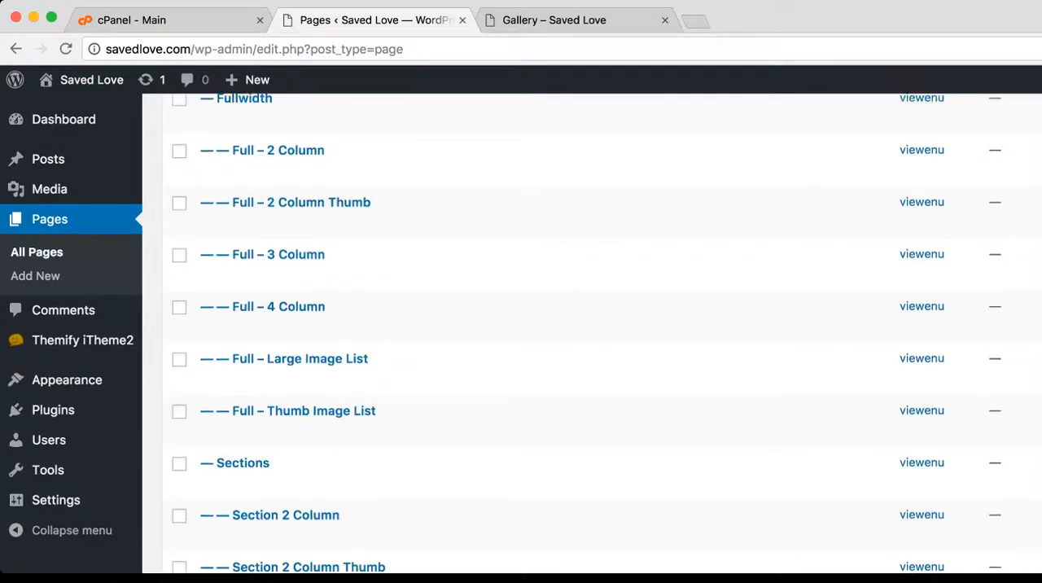
scroll(602, 334, up, 3)
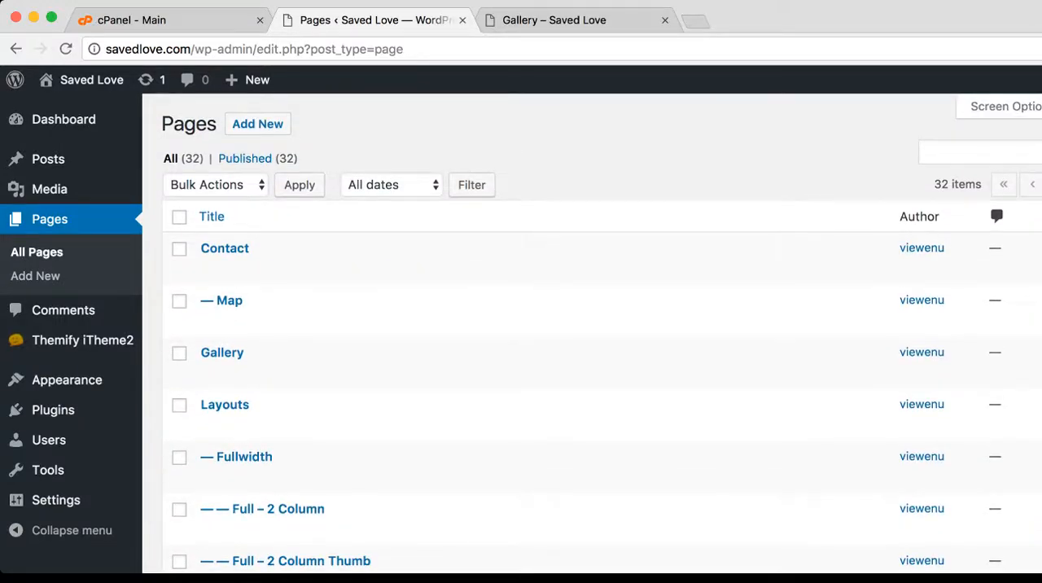
Switch to the live site and view its Sample Page
click(561, 21)
mouse_move(362, 219)
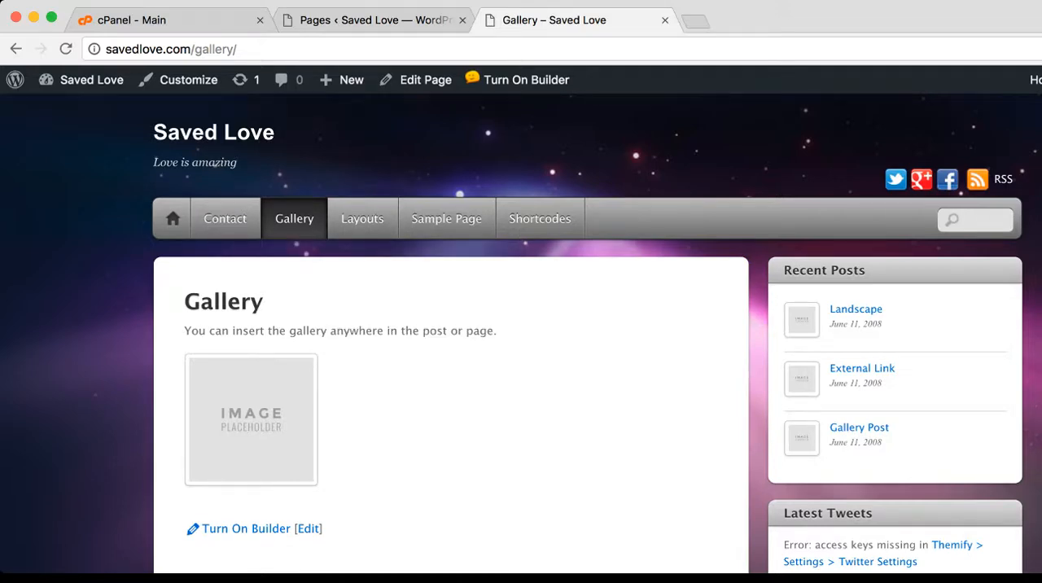
click(446, 218)
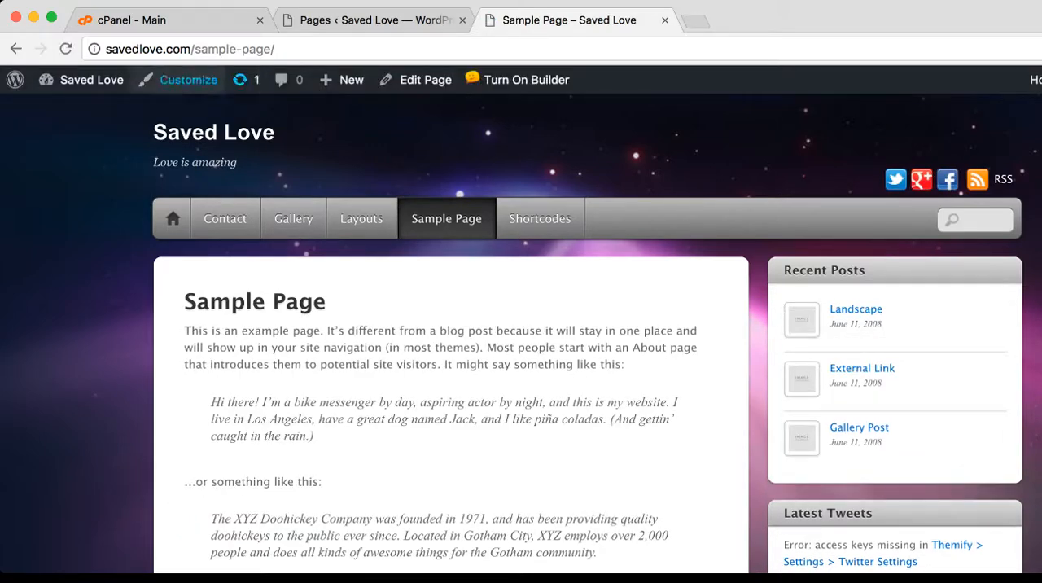
Search the admin page list for "sample" and open Sample Page for editing
click(374, 20)
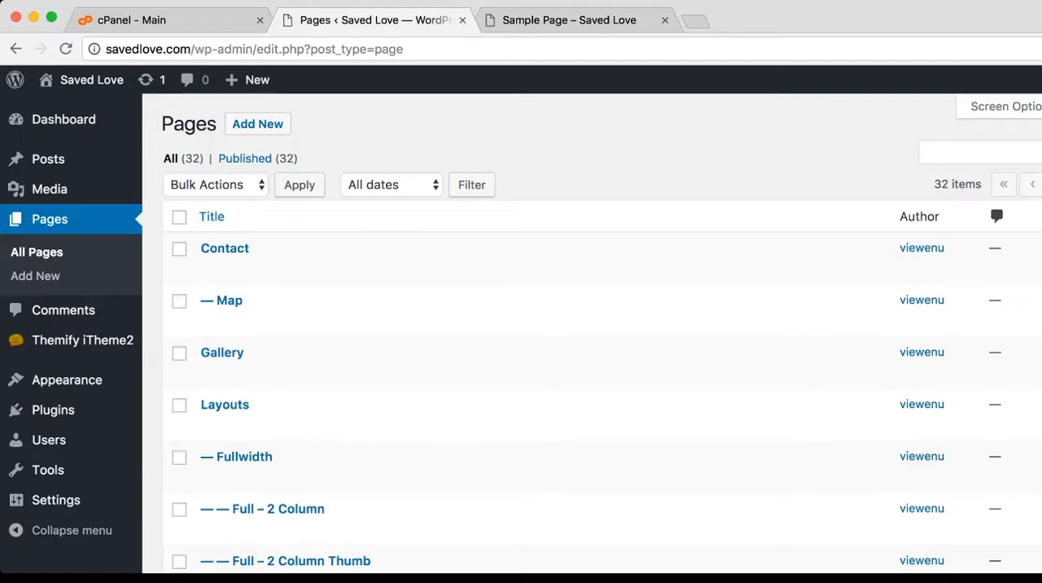
click(979, 152)
text(sample)
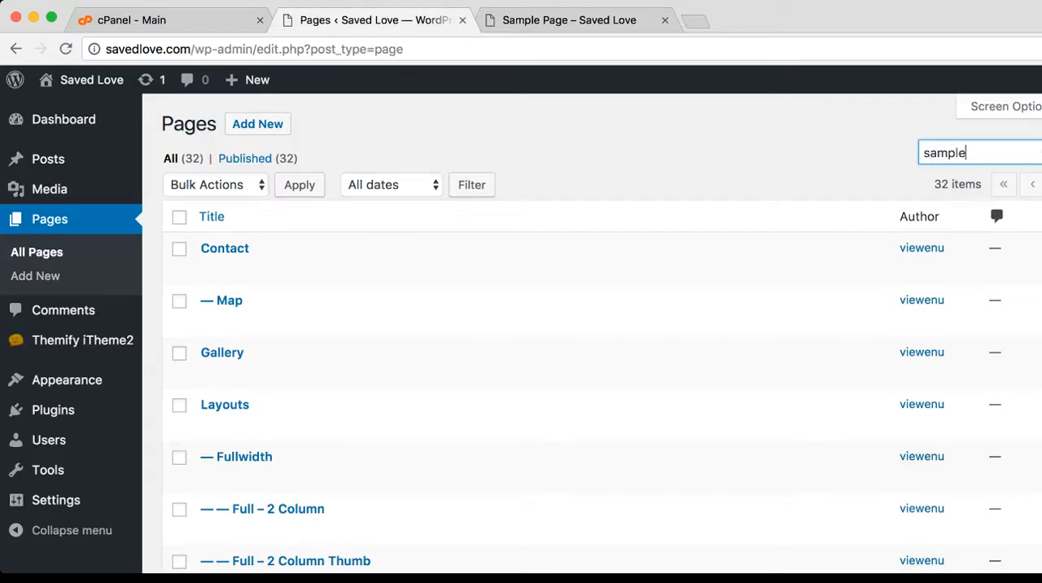
key(Return)
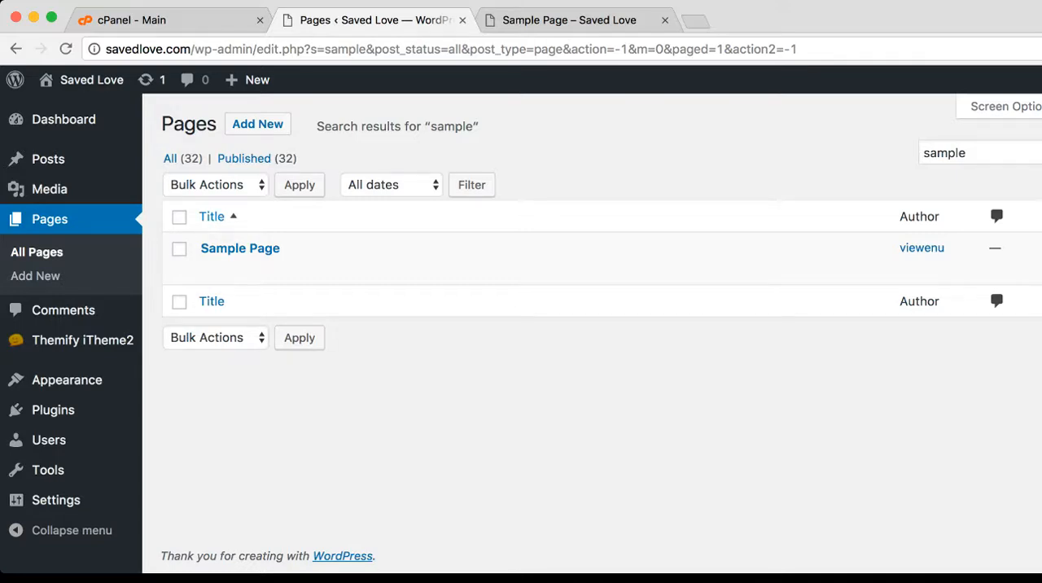
mouse_move(256, 265)
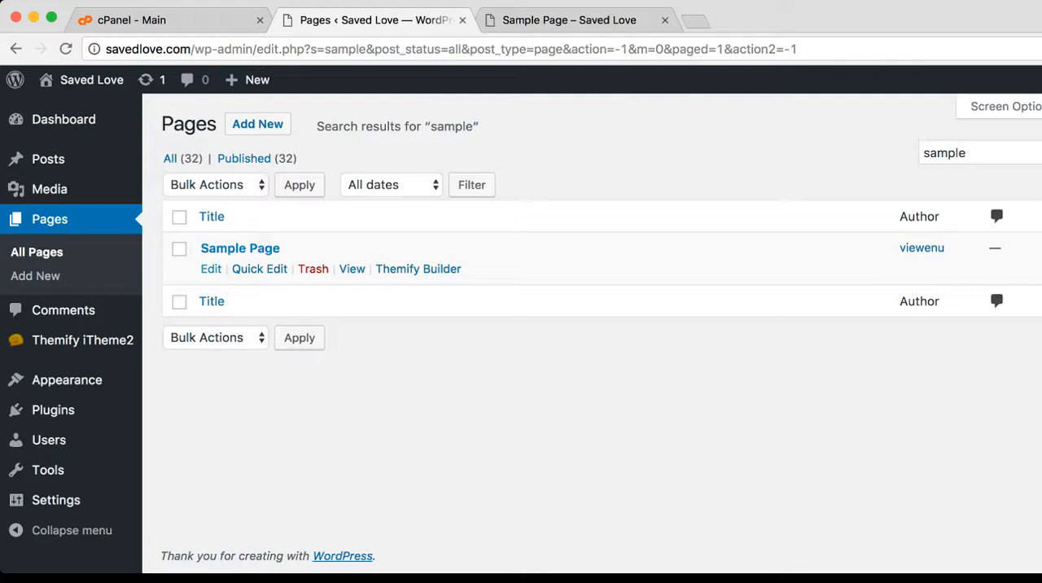
click(210, 269)
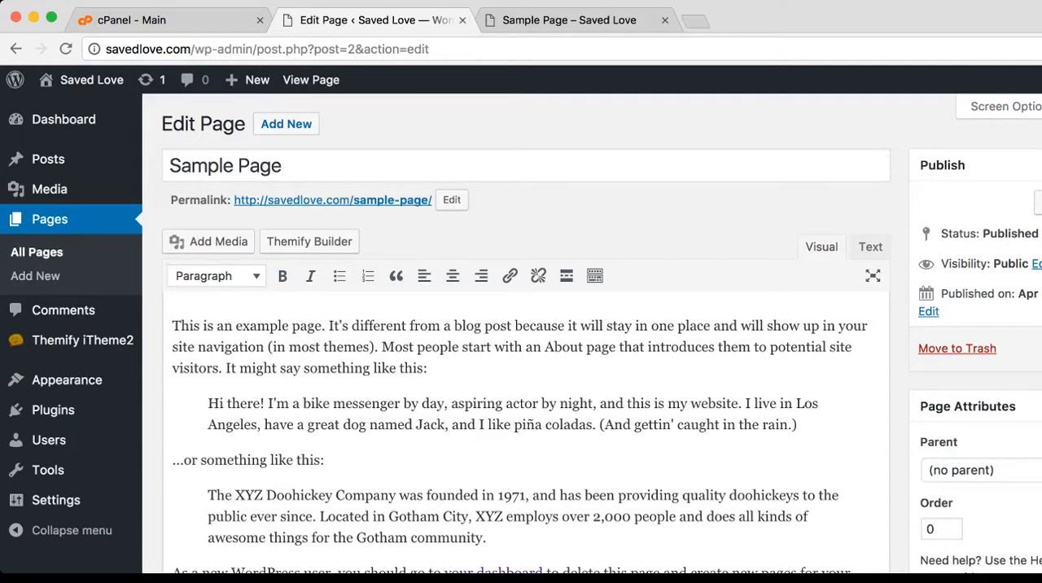
Change the page title from Sample Page to "Massive Love" and update the page
click(282, 165)
drag(282, 165, 168, 166)
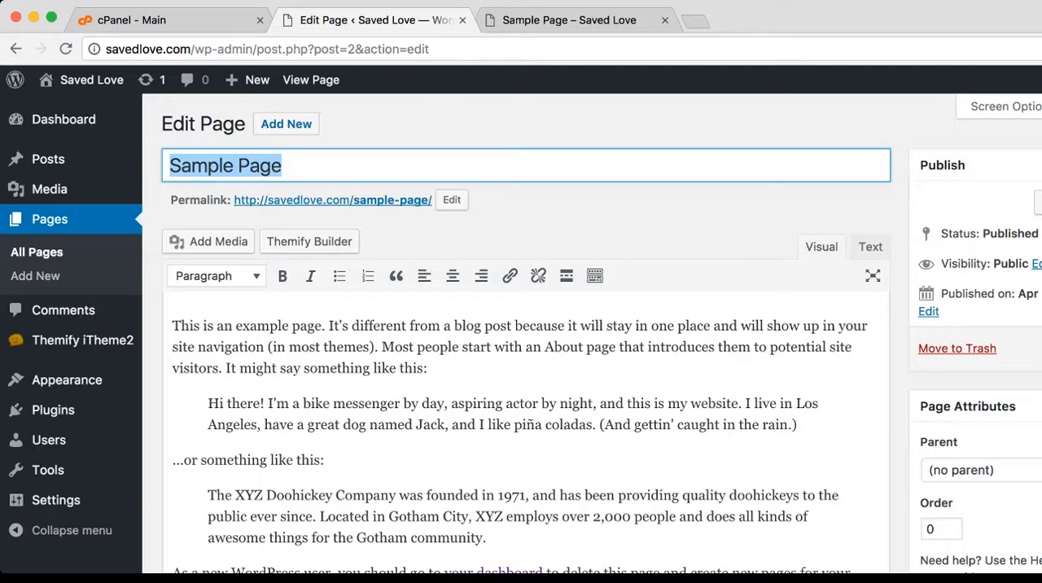
text(Massive Liov)
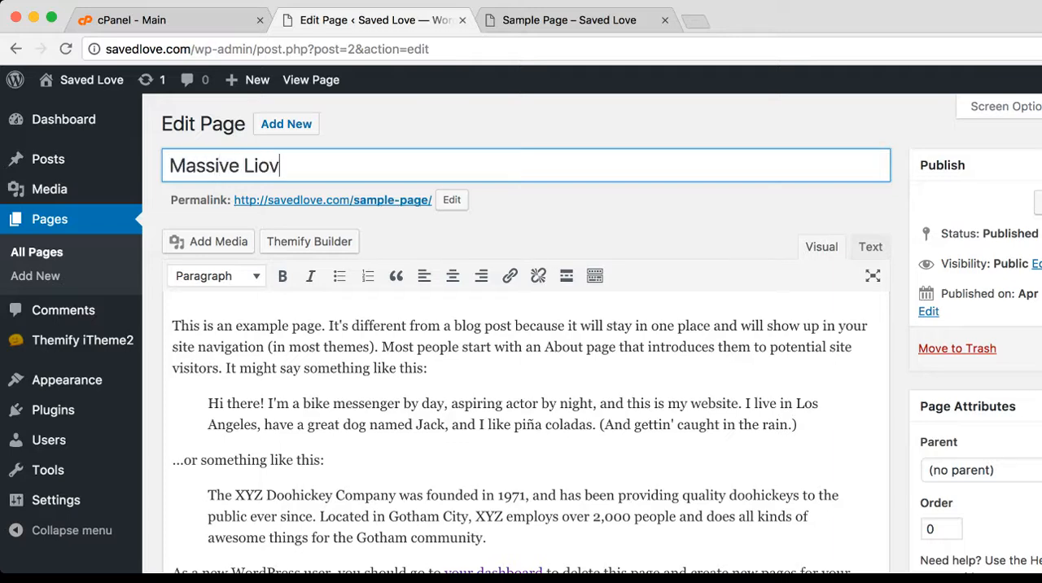
key(BackSpace)
key(BackSpace)
key(BackSpace)
text(ove)
key(Tab)
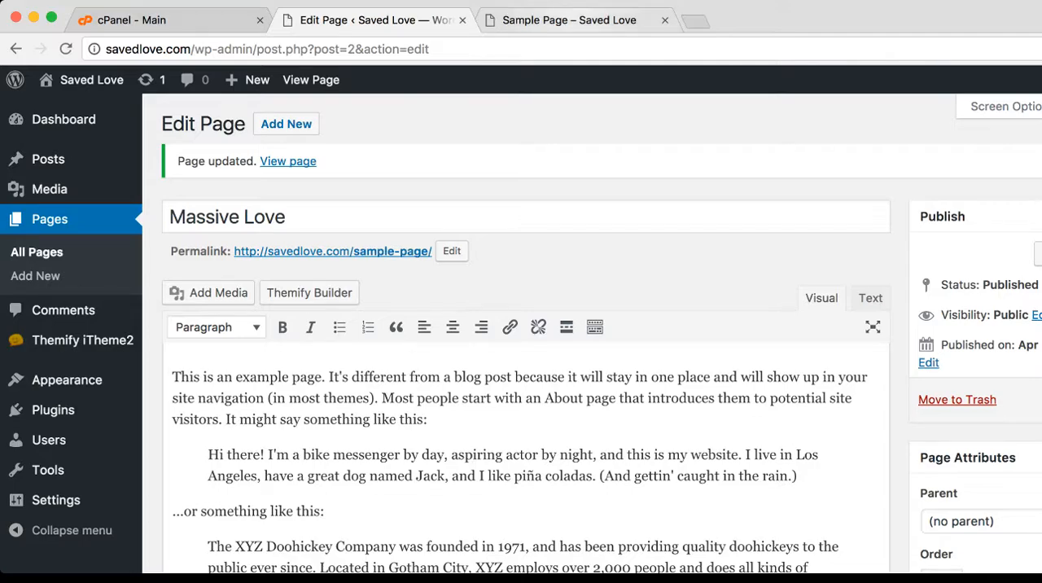
Reload the live page to check its new title and examine the slug in its address
key(ctrl+Tab)
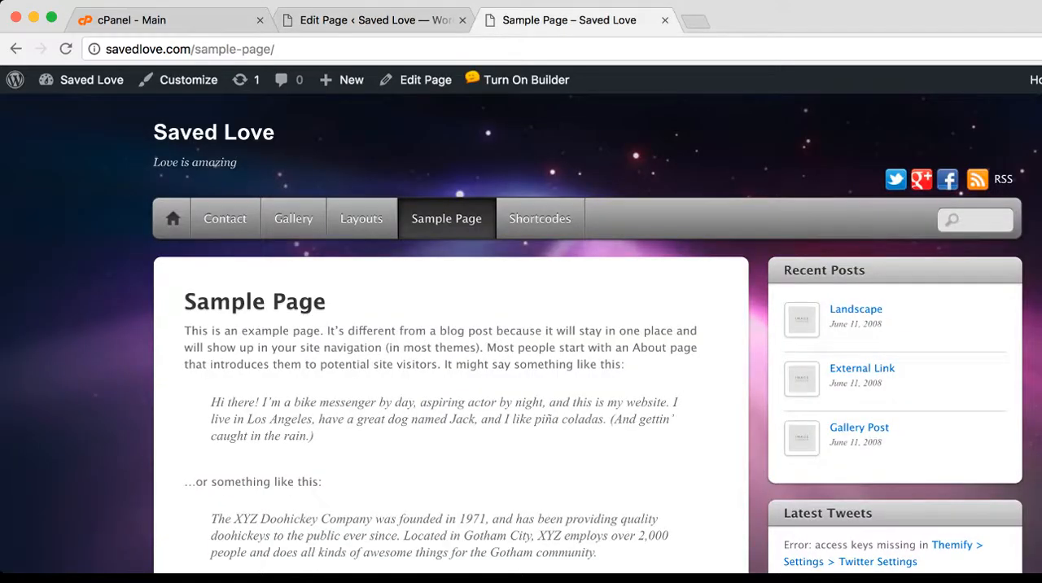
click(65, 48)
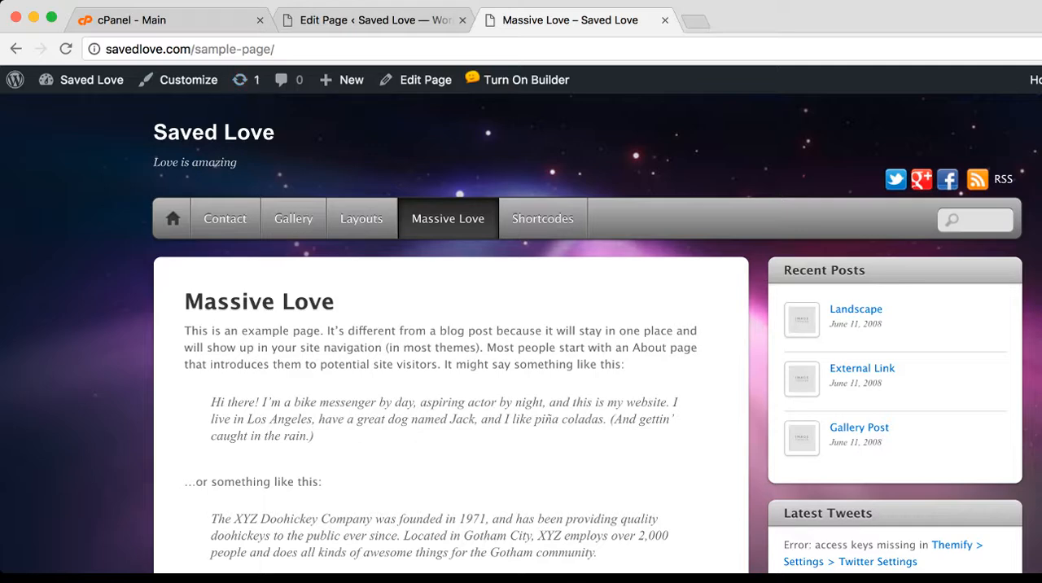
drag(194, 49, 275, 49)
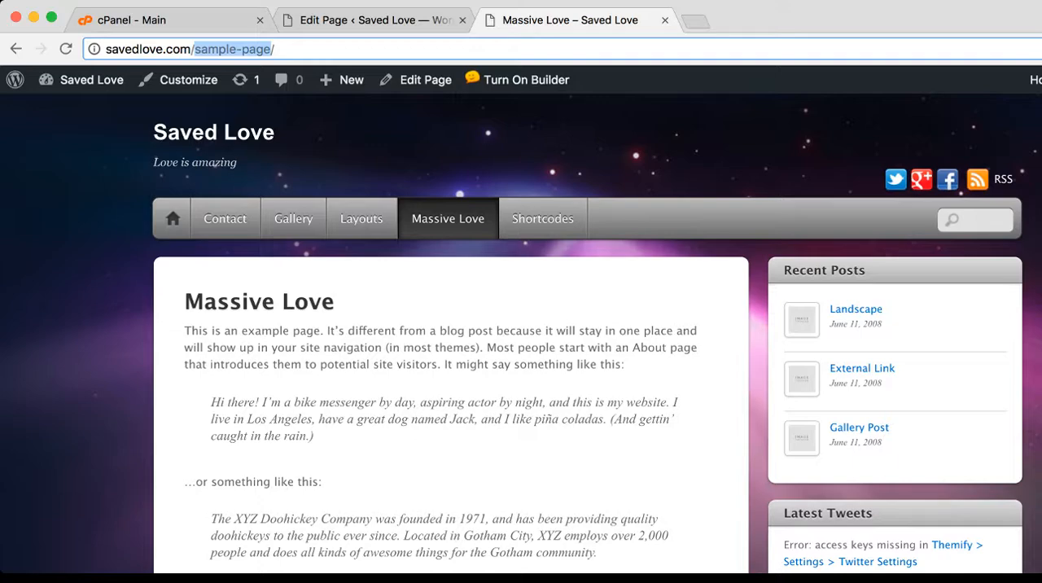
Change the Massive Love page's permalink slug to "massive-love" and update the page
click(375, 21)
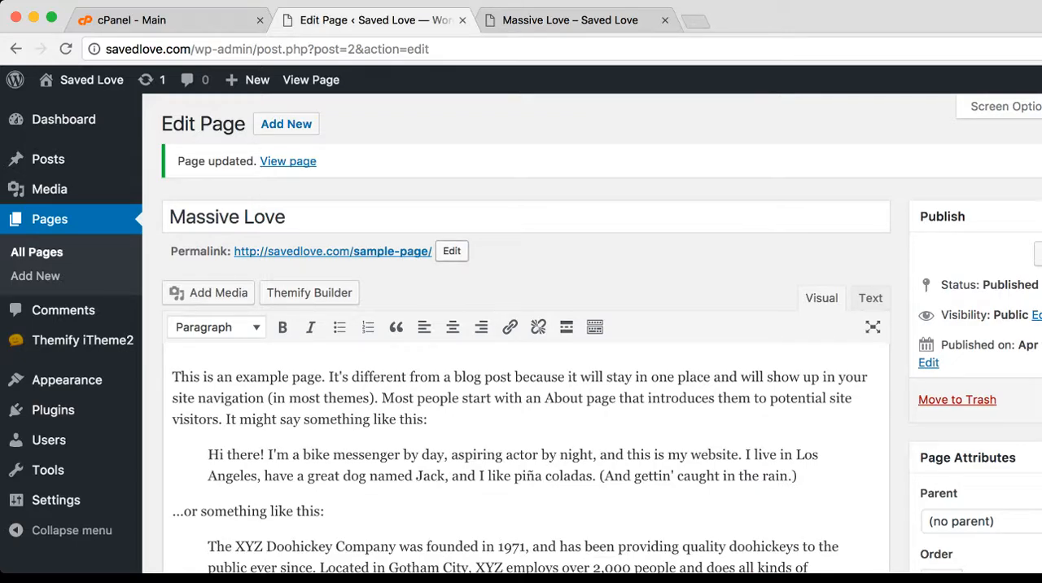
click(451, 251)
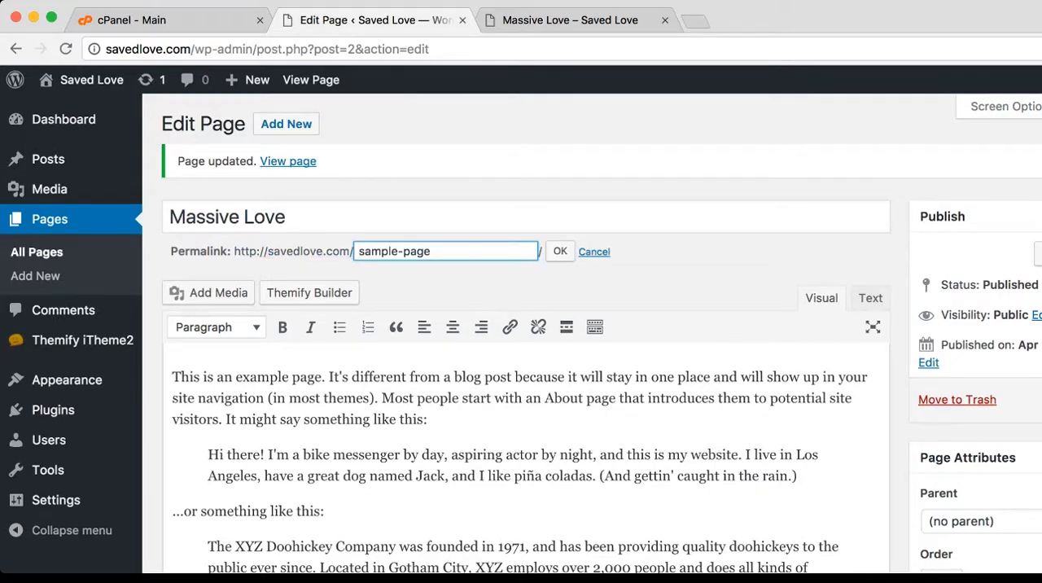
drag(397, 250, 359, 251)
text(massive)
key(Right)
key(shift+Right)
key(shift+Right)
key(shift+Right)
key(shift+Right)
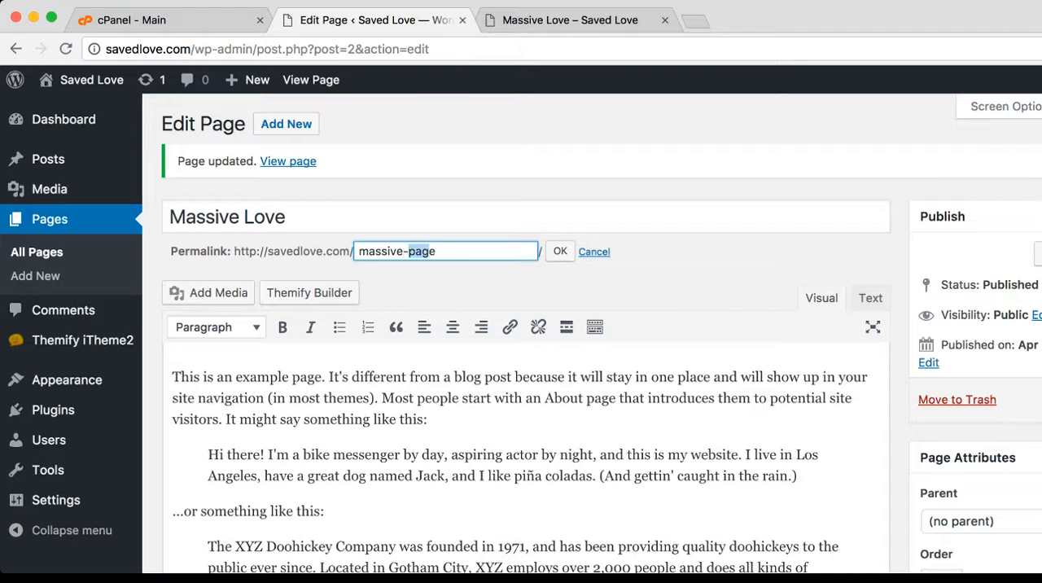
text(love)
key(Tab)
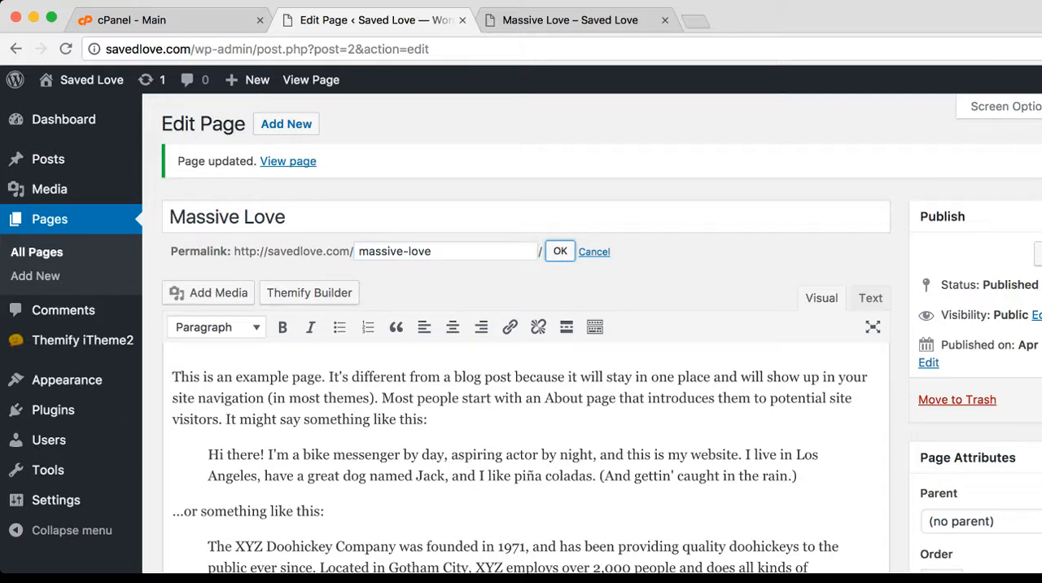
key(Return)
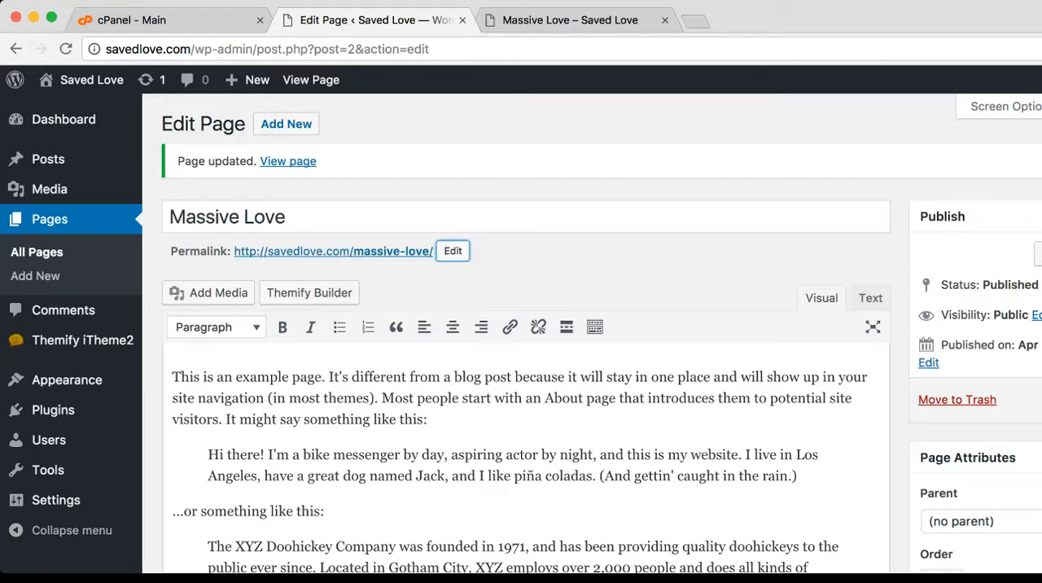
click(1041, 399)
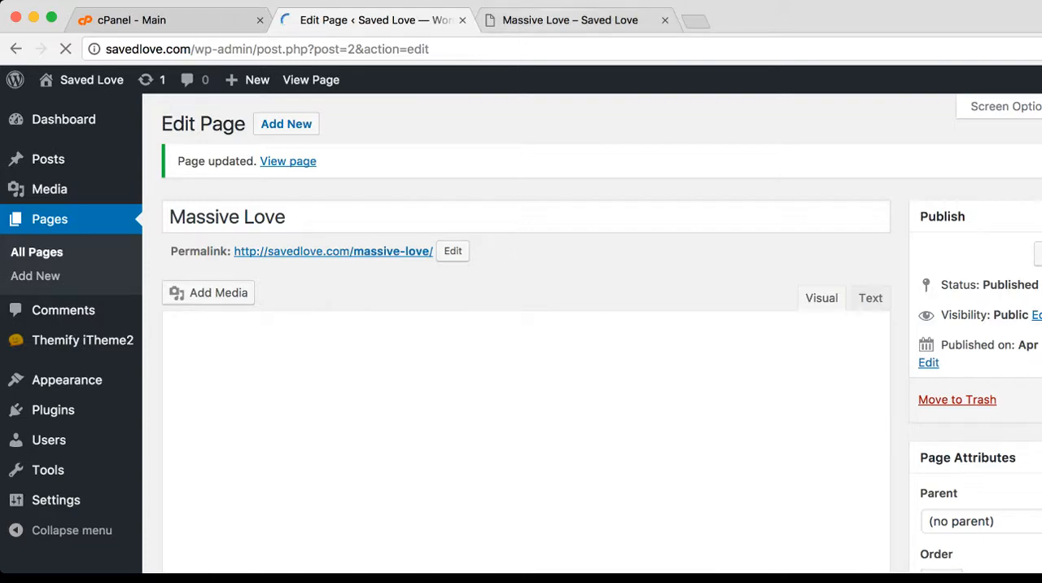
Reload the old sample-page address on the live site, and open Massive Love from the site navigation
click(562, 19)
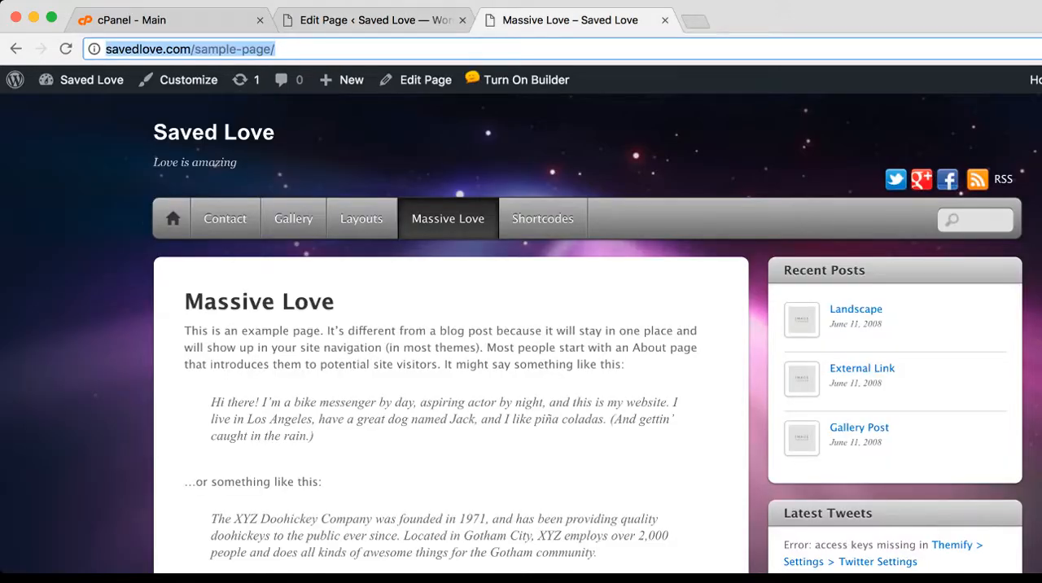
click(66, 49)
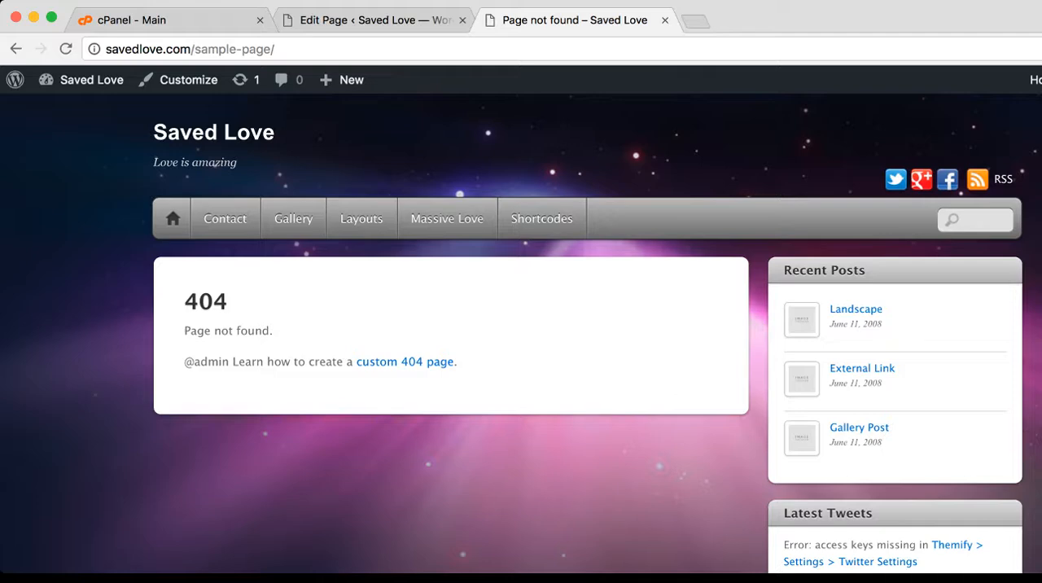
drag(195, 49, 272, 49)
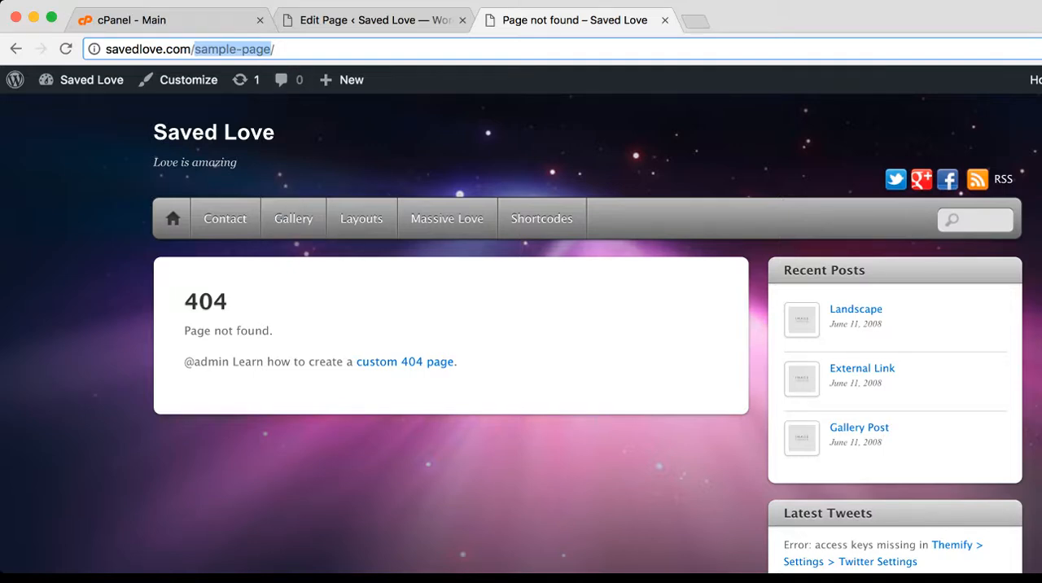
drag(183, 295, 273, 332)
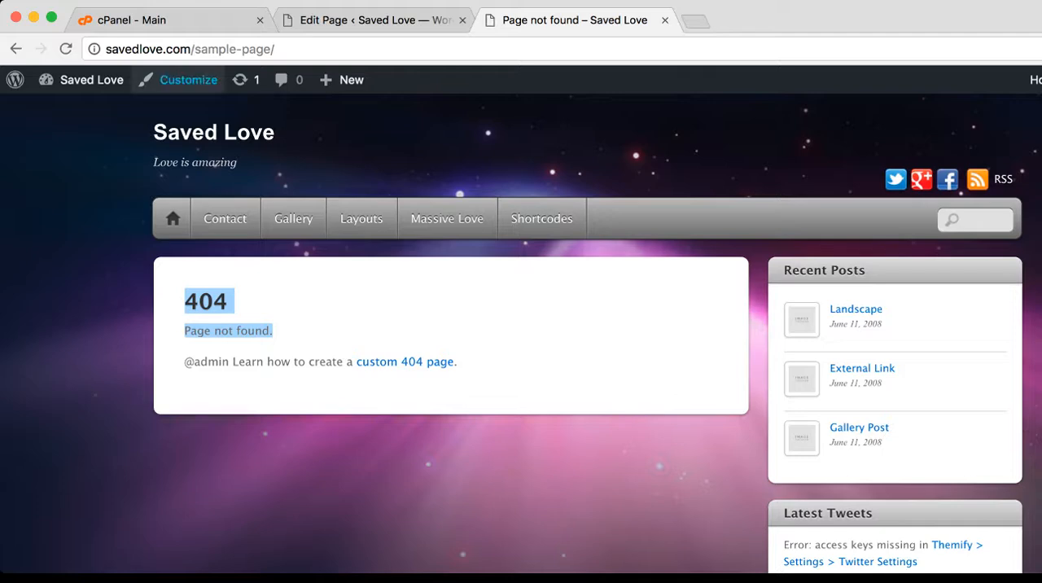
drag(195, 49, 264, 49)
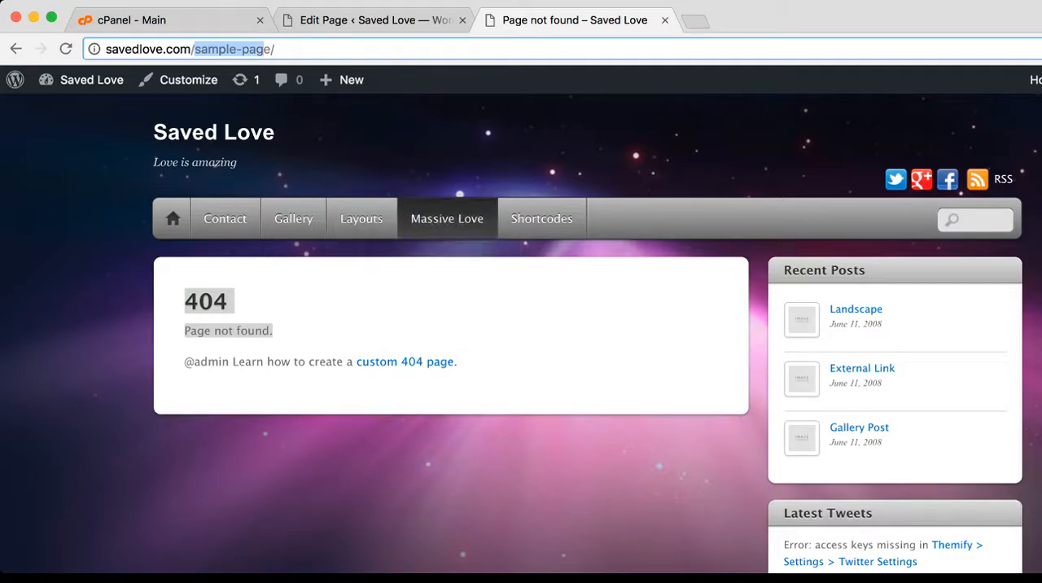
click(447, 218)
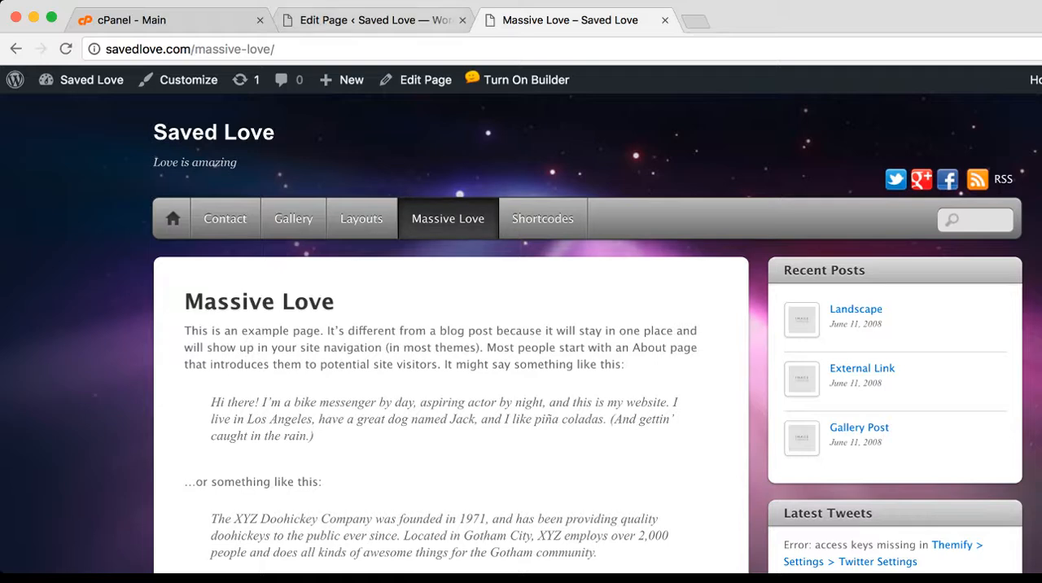
Compare the Massive Love page's body text on the live site with its content in the page editor
click(374, 21)
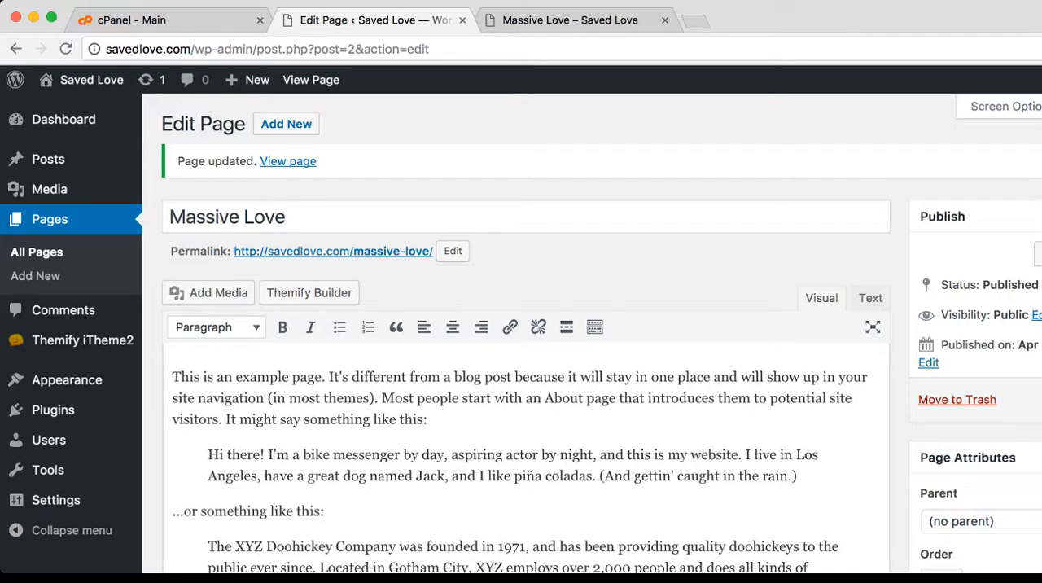
click(569, 20)
scroll(521, 326, down, 3)
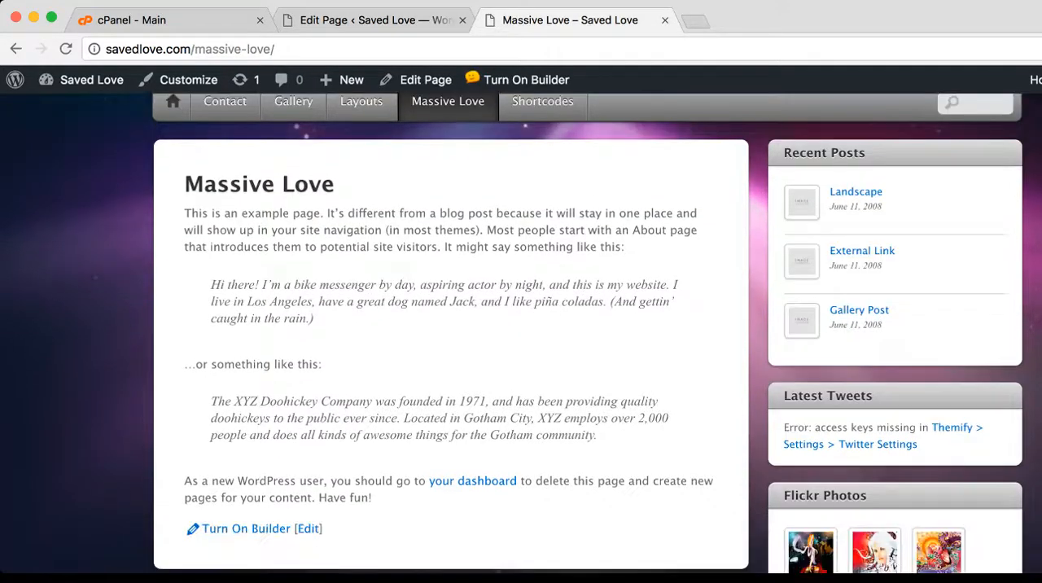
scroll(520, 333, down, 2)
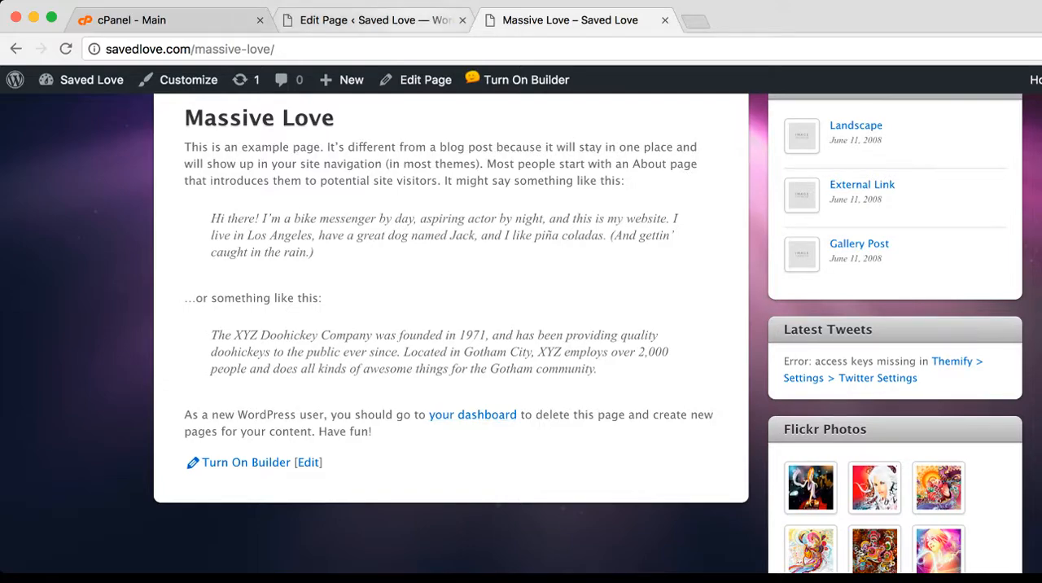
click(375, 20)
scroll(520, 342, down, 5)
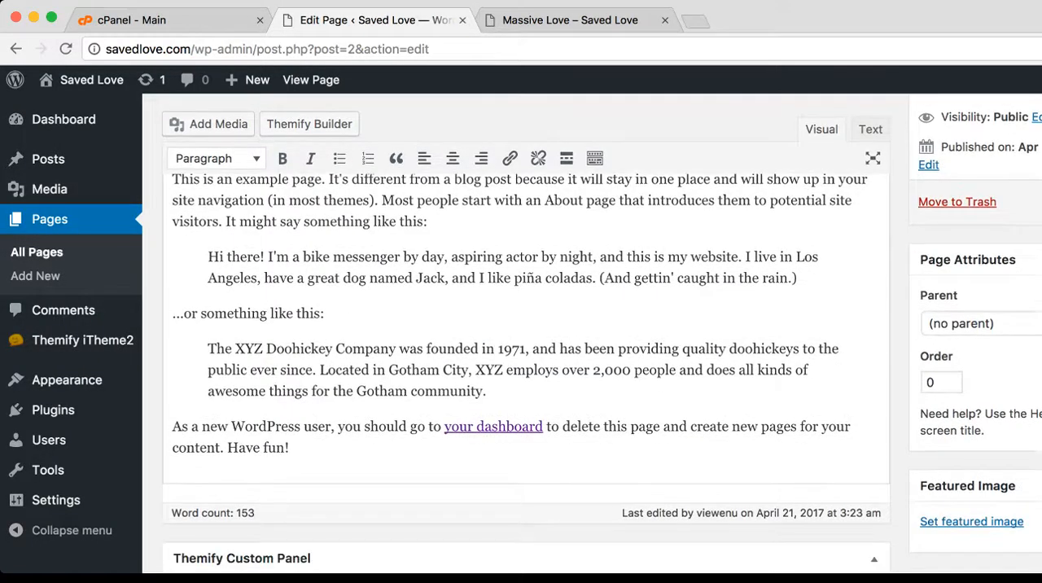
scroll(521, 341, up, 3)
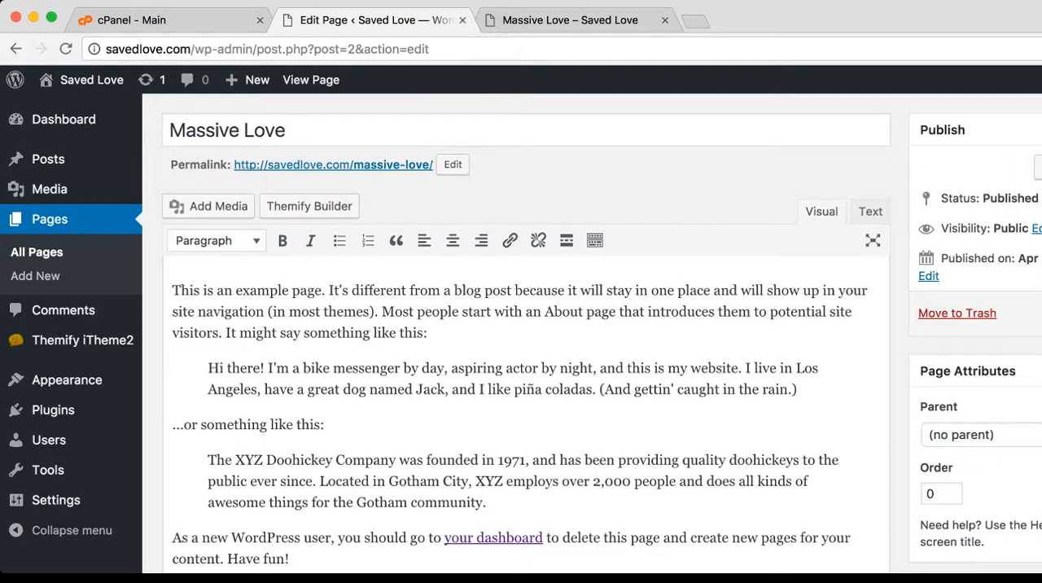
Delete all the sample body text from the Massive Love page and update the page
scroll(520, 334, down, 2)
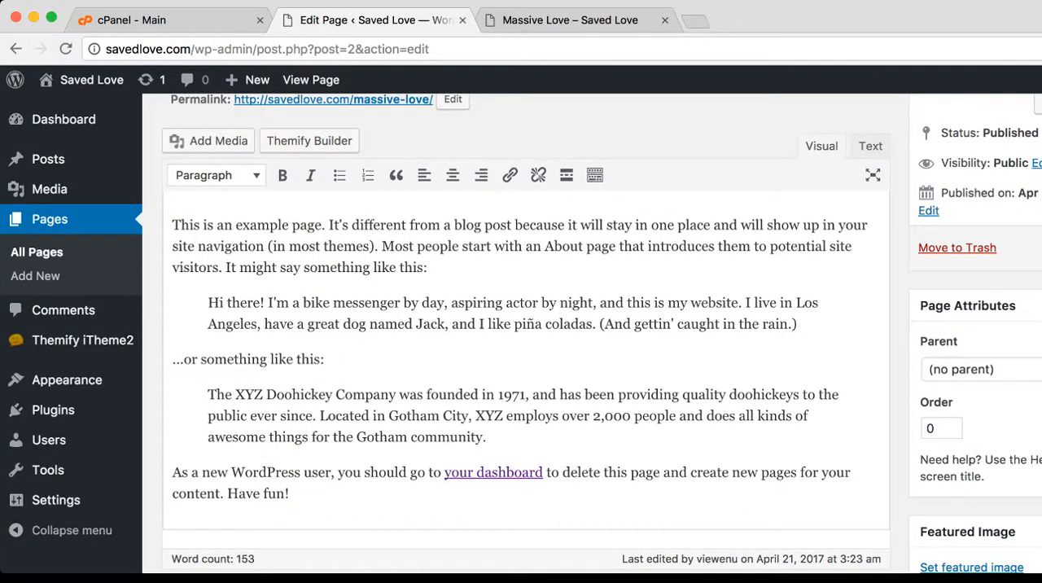
drag(290, 493, 172, 219)
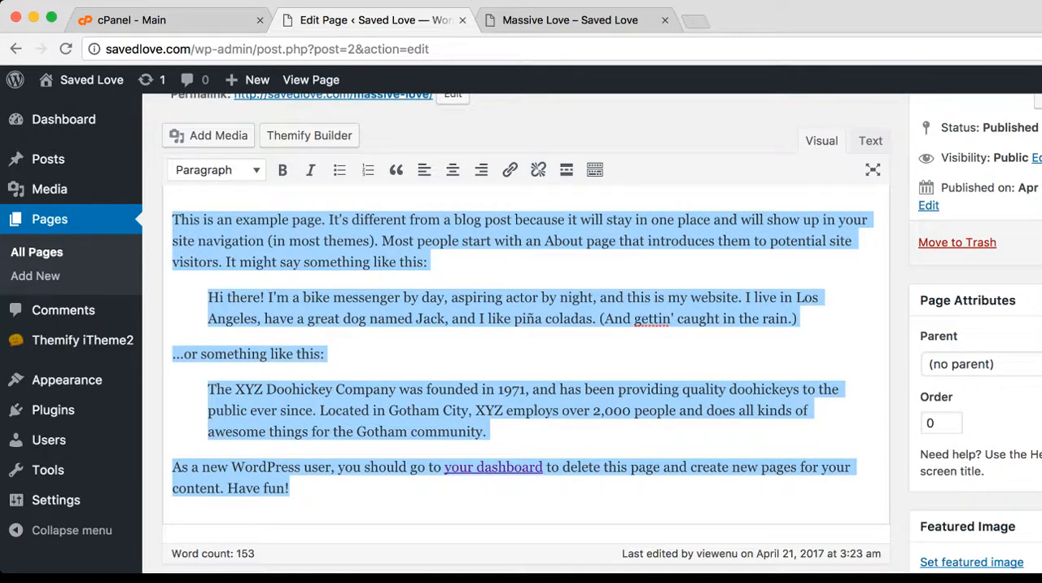
key(BackSpace)
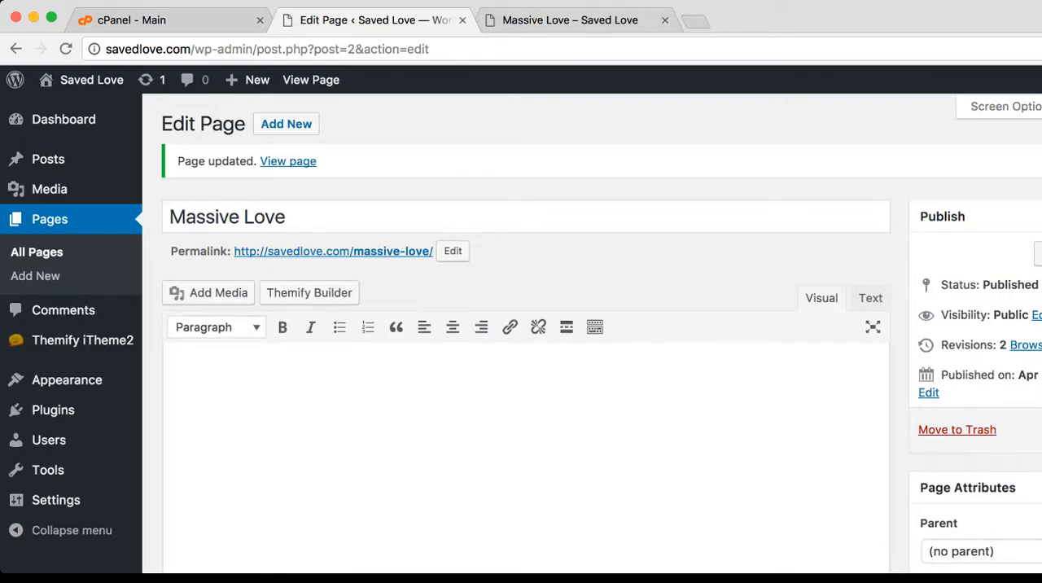
Reload the live Massive Love page and examine its content area, header and sidebar widgets
click(570, 21)
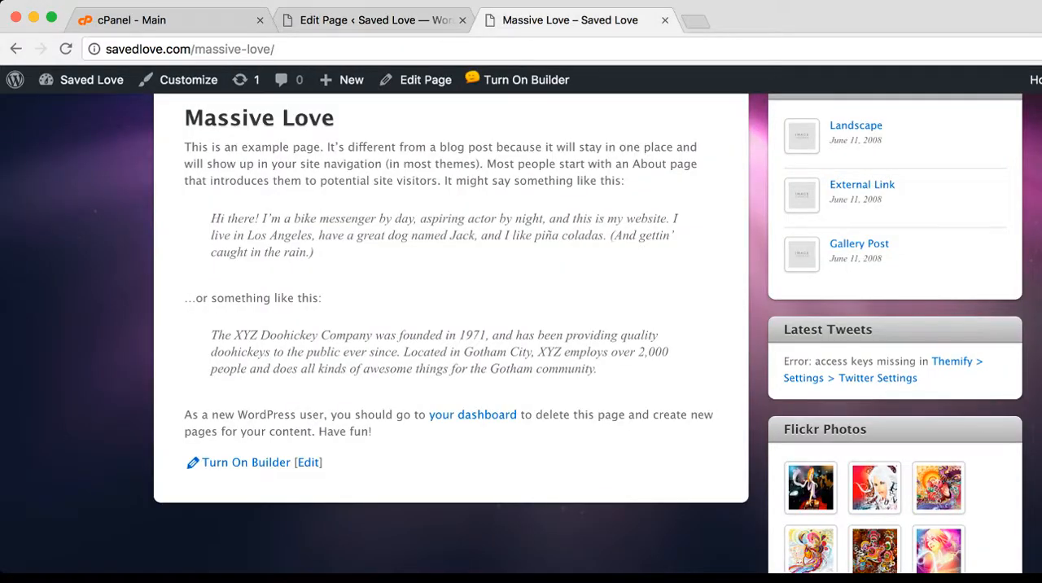
scroll(521, 332, up, 2)
scroll(521, 332, down, 1)
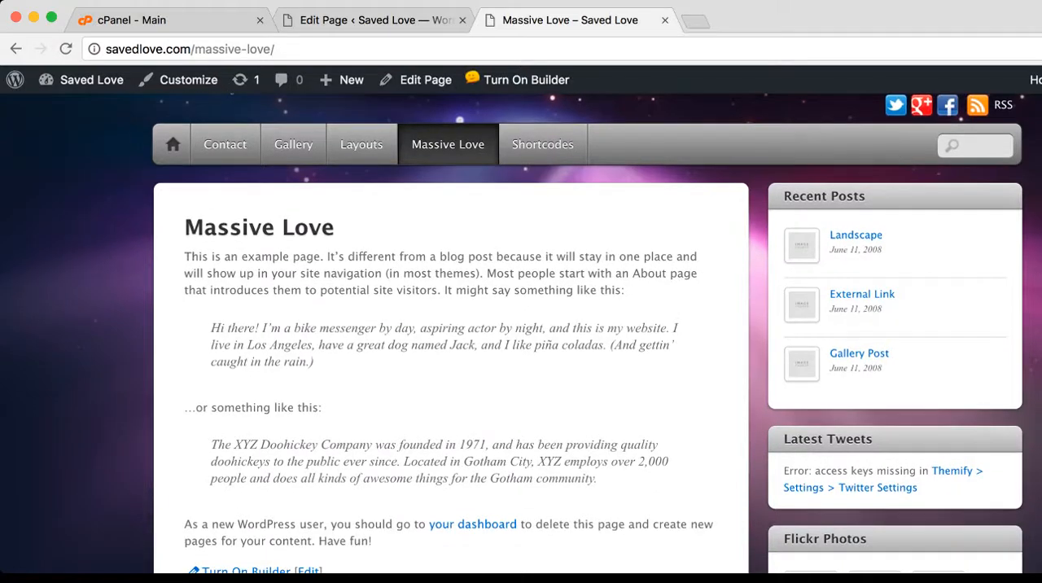
click(65, 49)
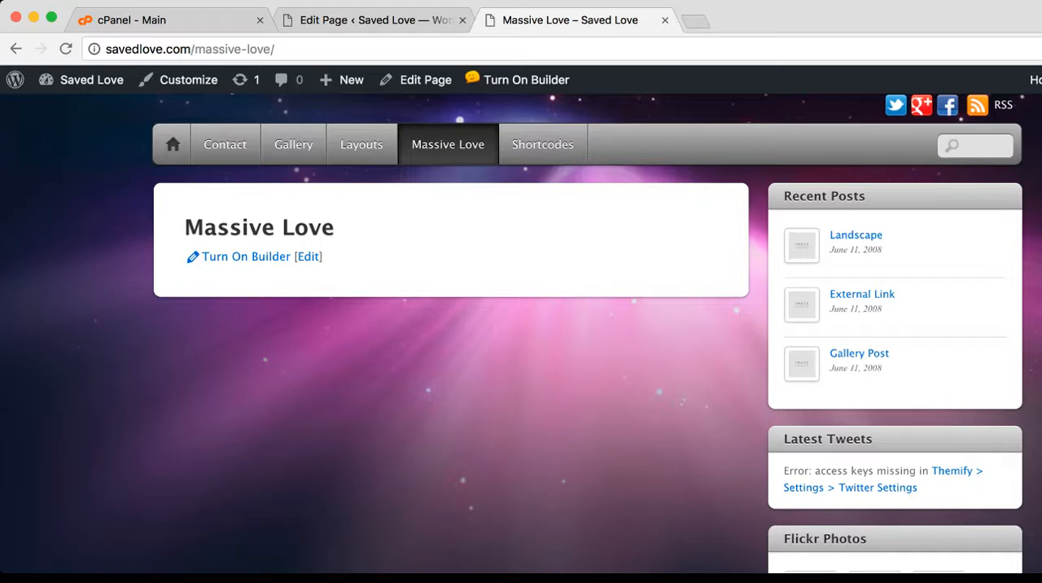
scroll(520, 332, down, 4)
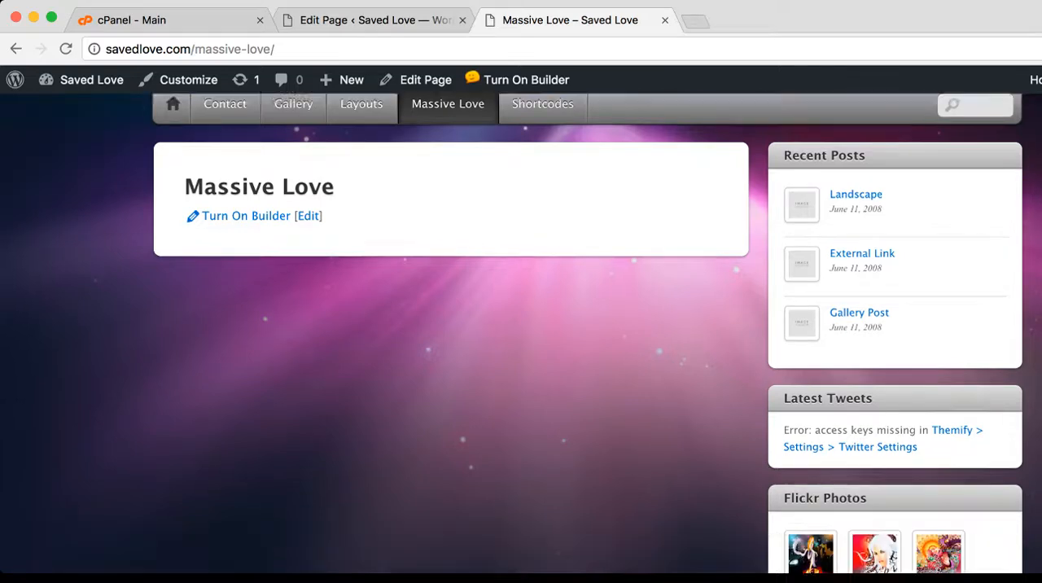
scroll(521, 332, up, 4)
scroll(521, 332, up, 2)
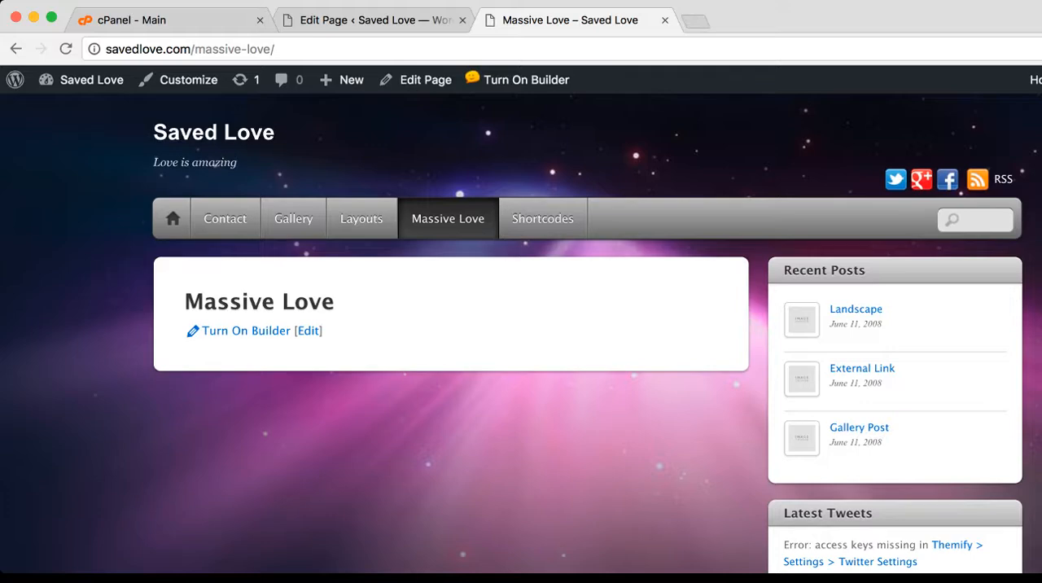
scroll(521, 332, down, 4)
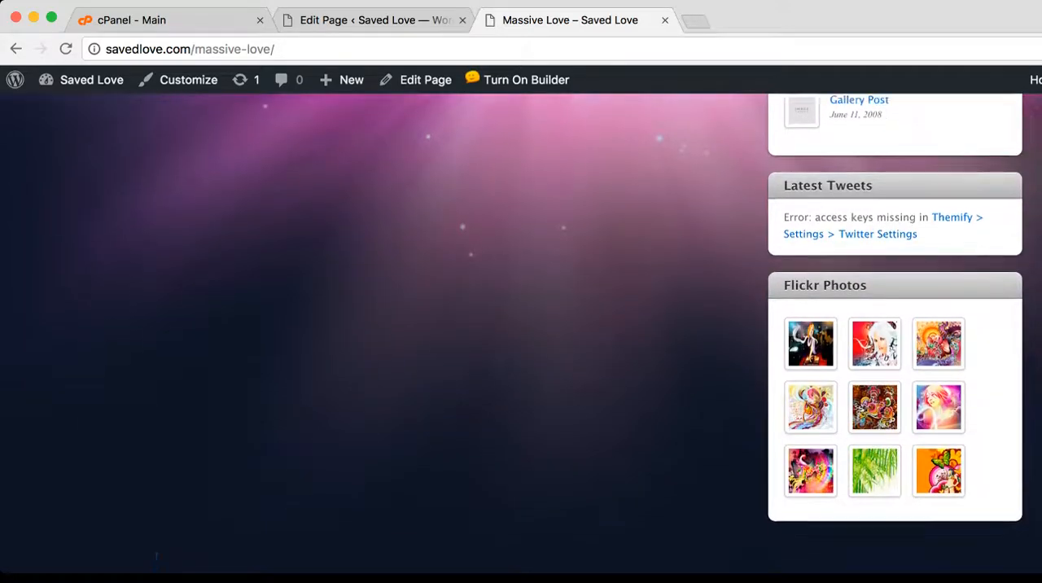
scroll(521, 332, up, 4)
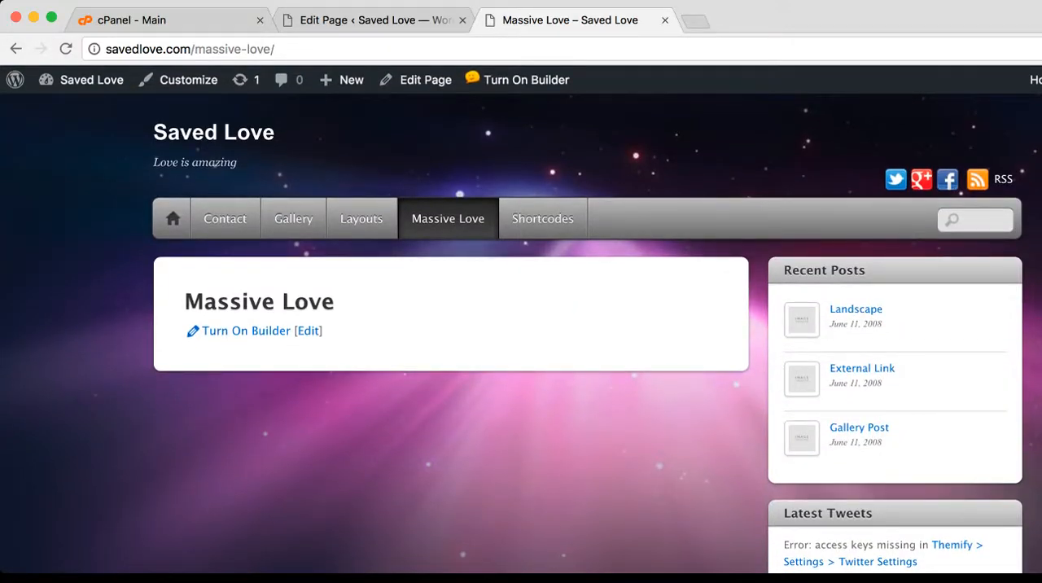
scroll(520, 332, down, 5)
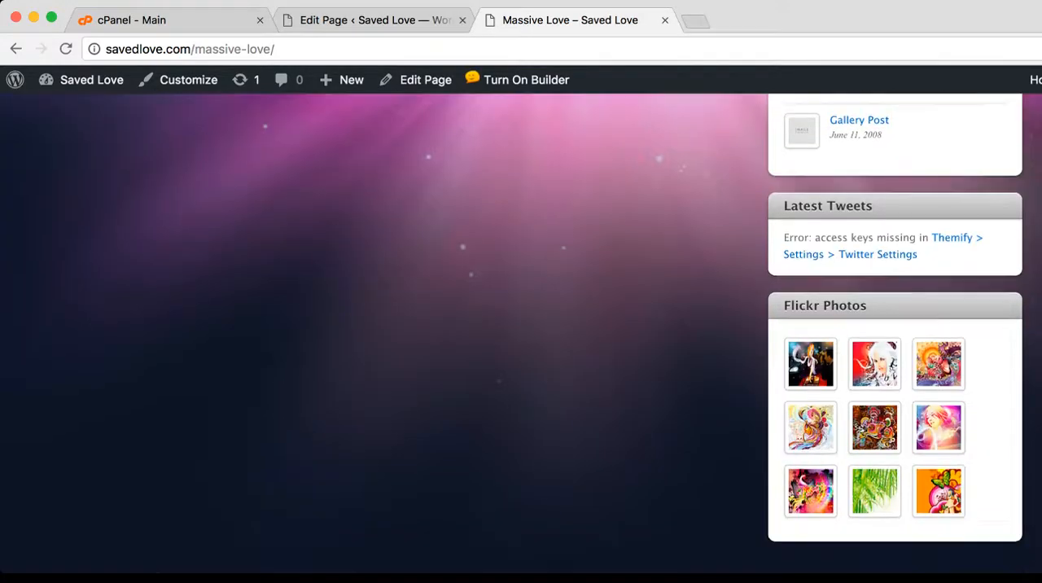
scroll(521, 332, up, 2)
scroll(521, 332, up, 3)
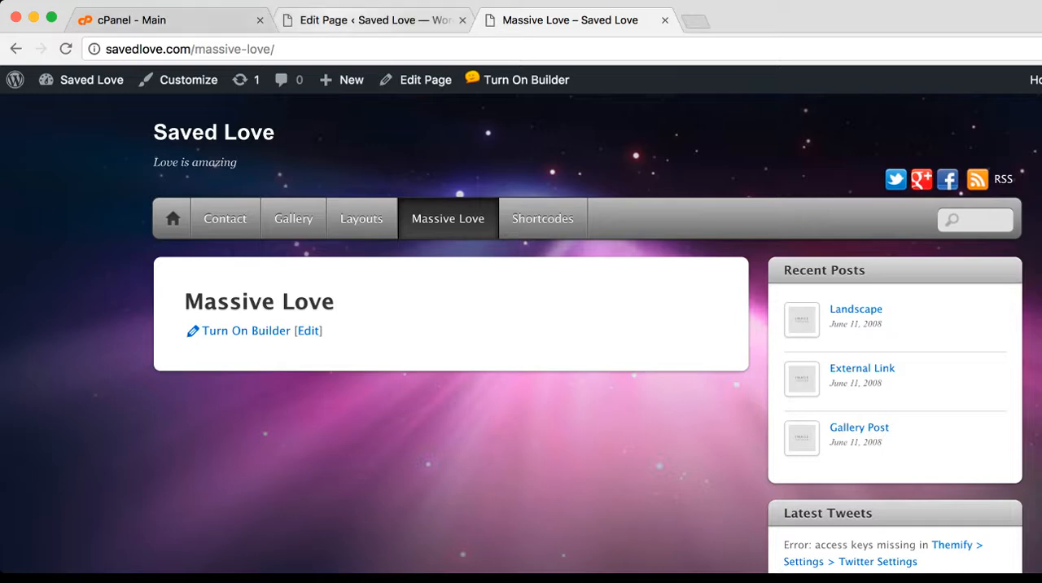
Return to the Massive Love page editor and open the Themify Builder in its Themify Custom Panel
click(358, 20)
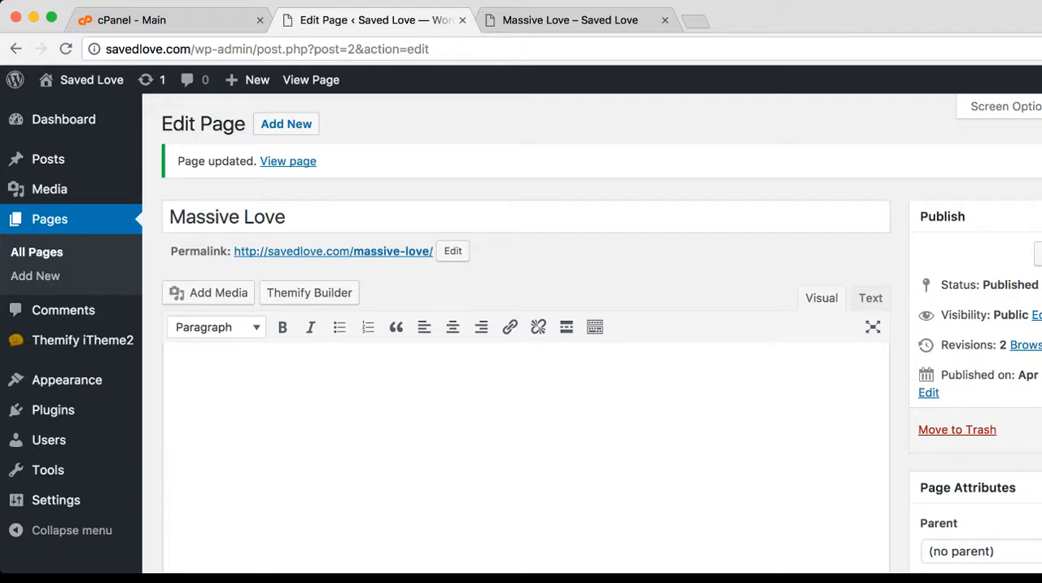
scroll(521, 333, down, 10)
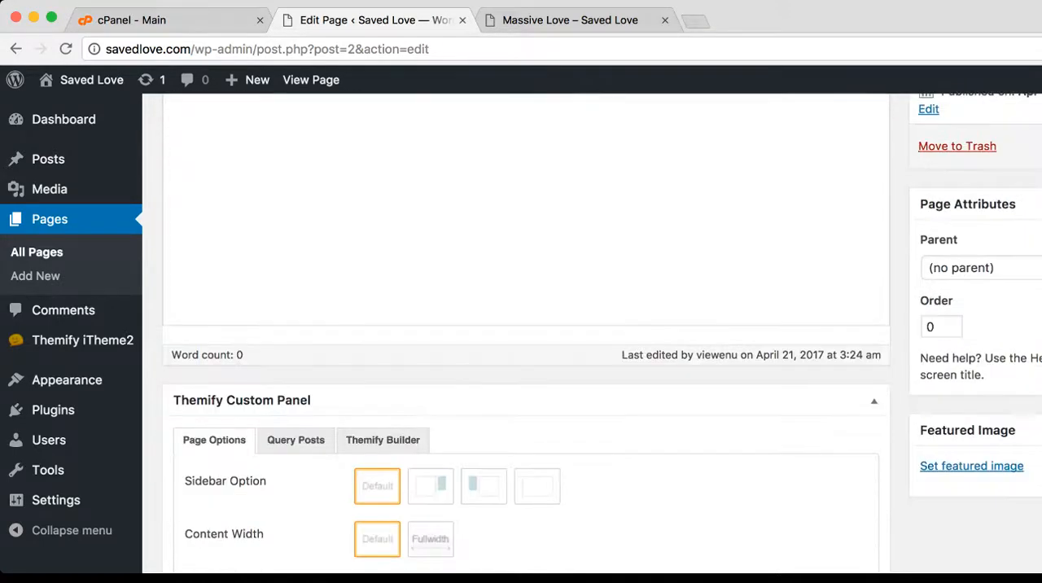
scroll(376, 297, down, 2)
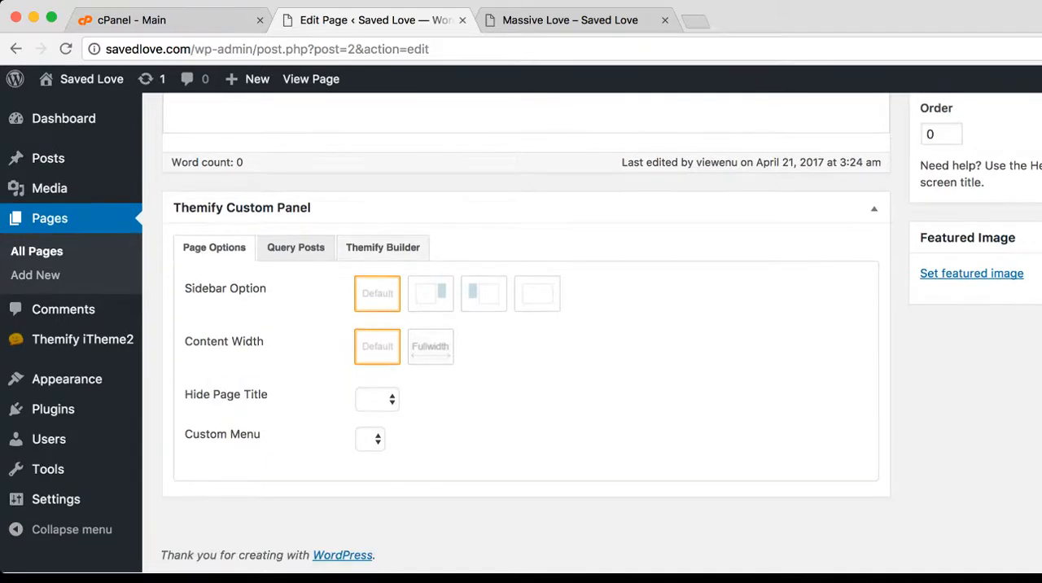
scroll(377, 293, up, 12)
scroll(368, 298, down, 1)
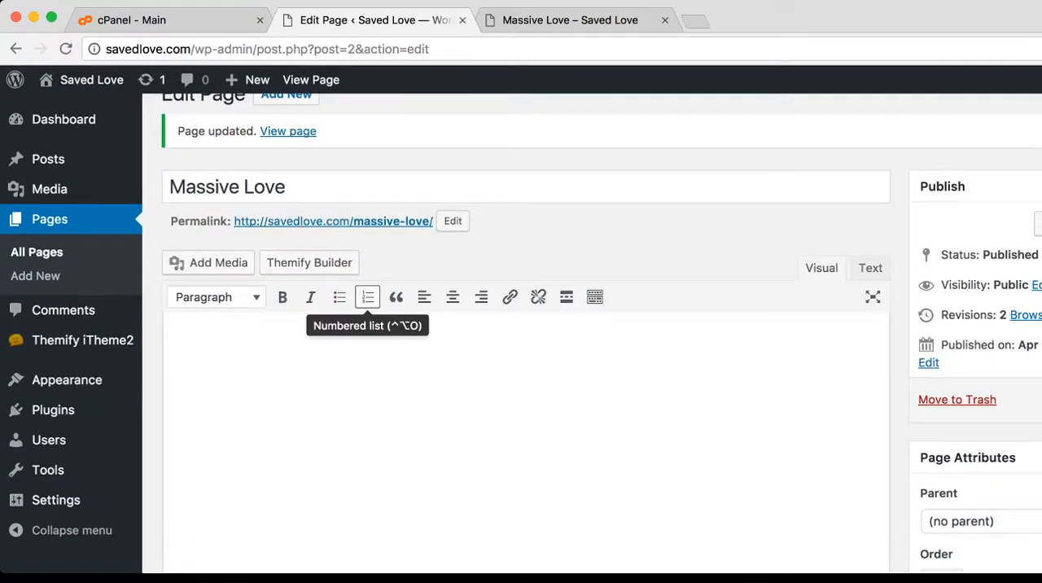
click(173, 346)
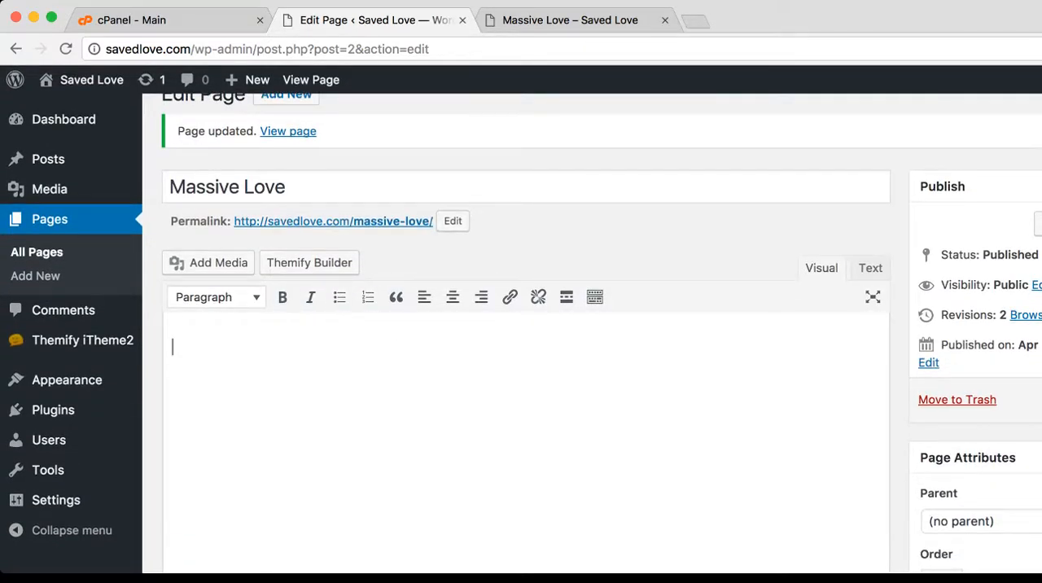
scroll(521, 334, down, 4)
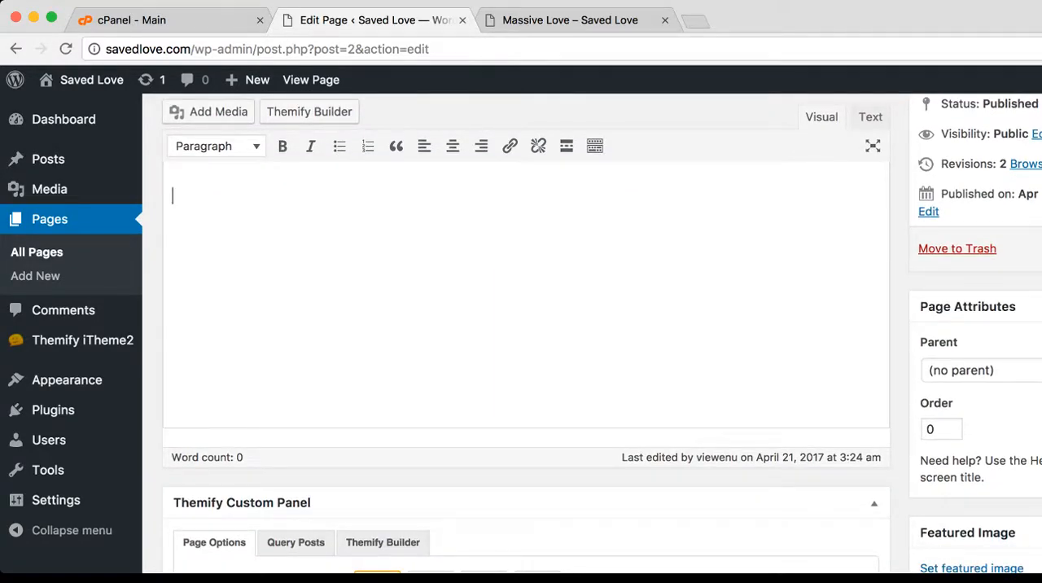
scroll(521, 326, down, 8)
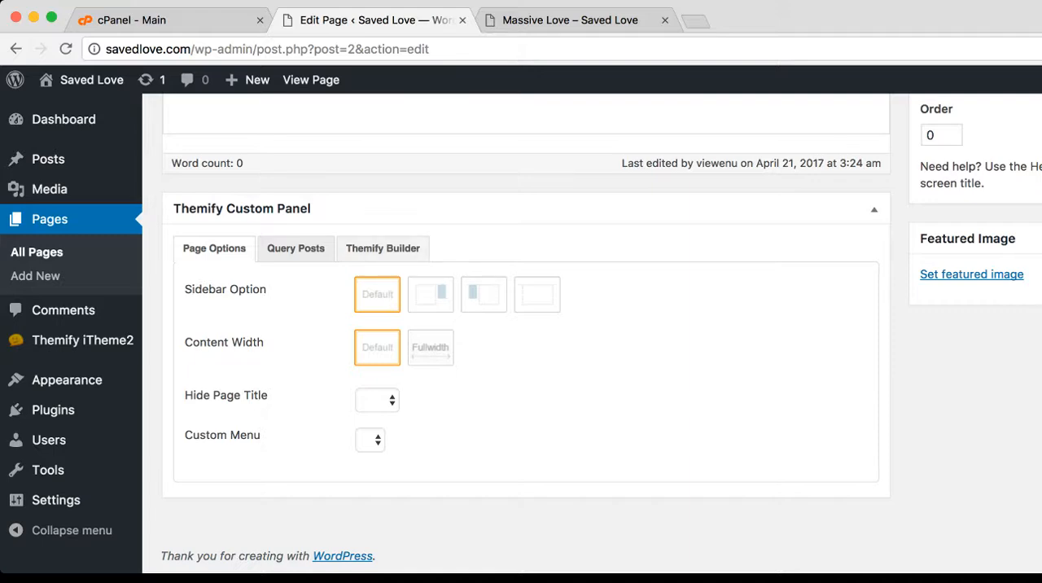
click(383, 248)
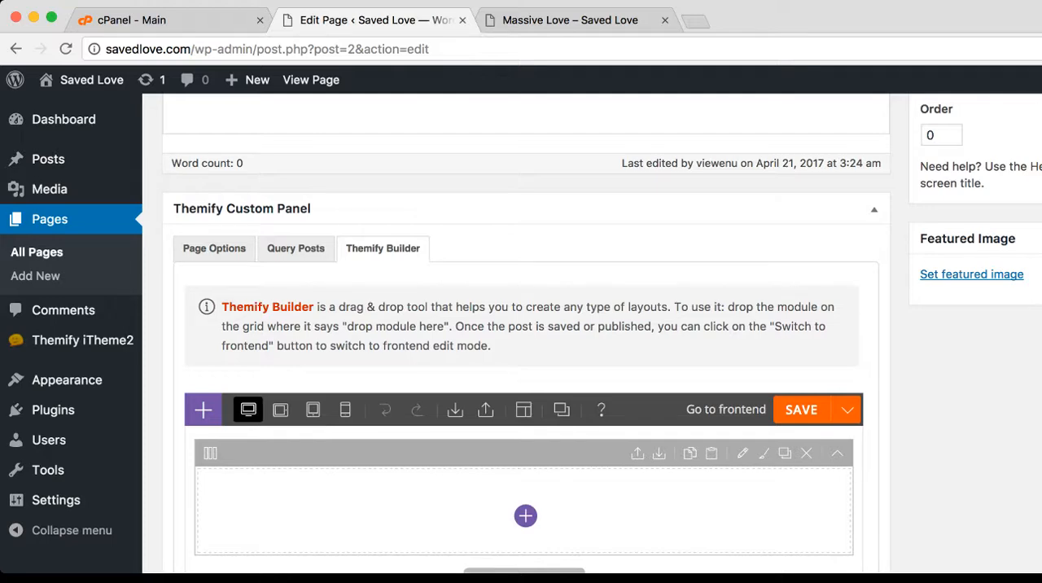
scroll(521, 334, down, 4)
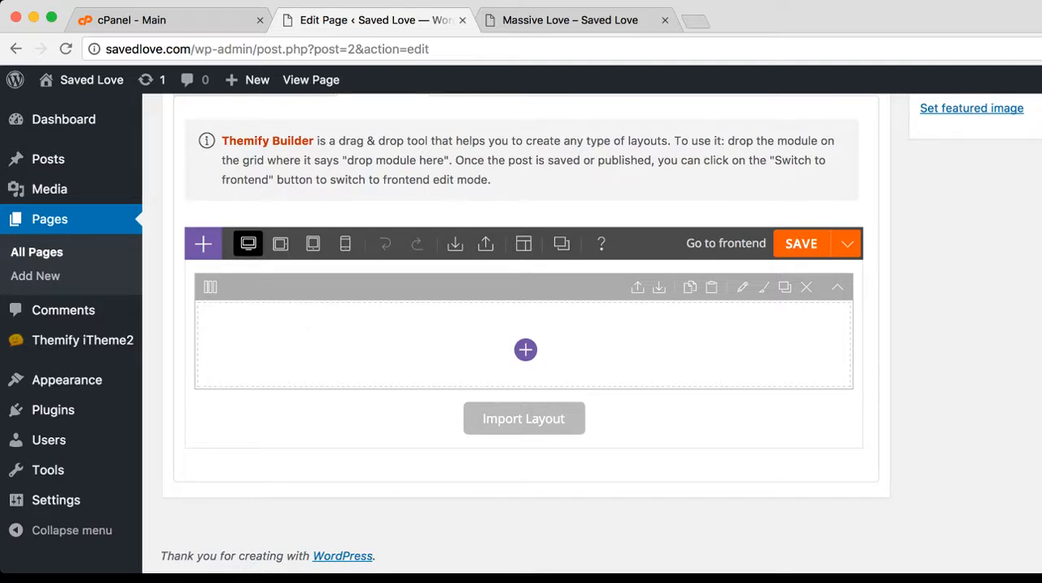
Add a Text module to the empty builder row and clear its placeholder text
mouse_move(204, 243)
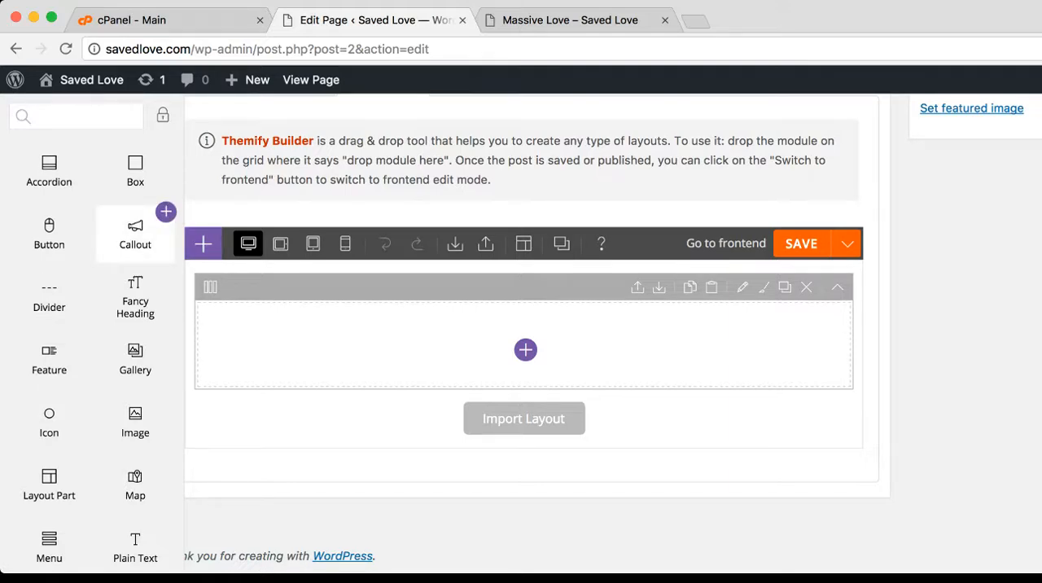
scroll(135, 248, down, 3)
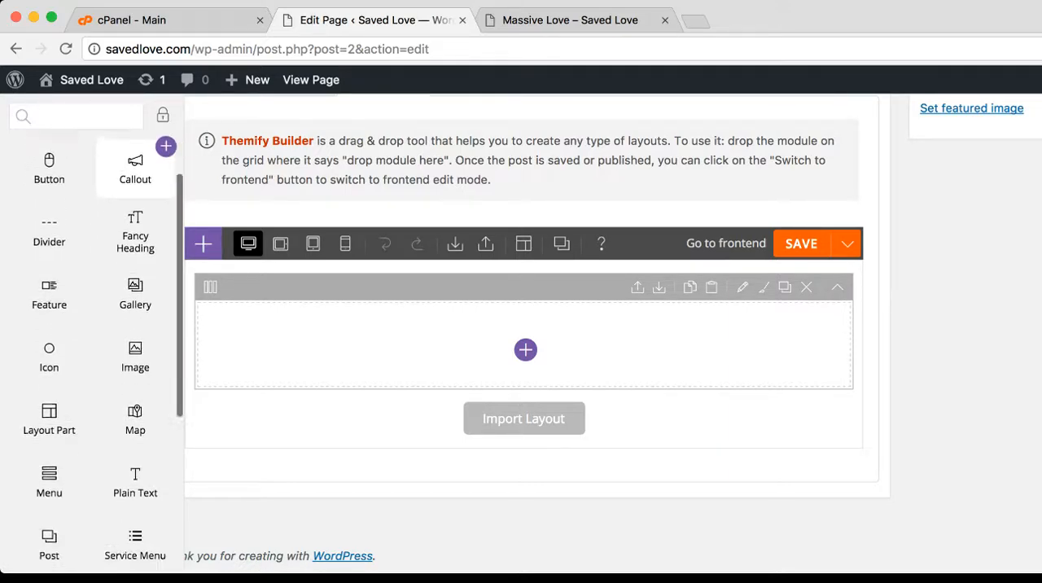
scroll(135, 257, down, 4)
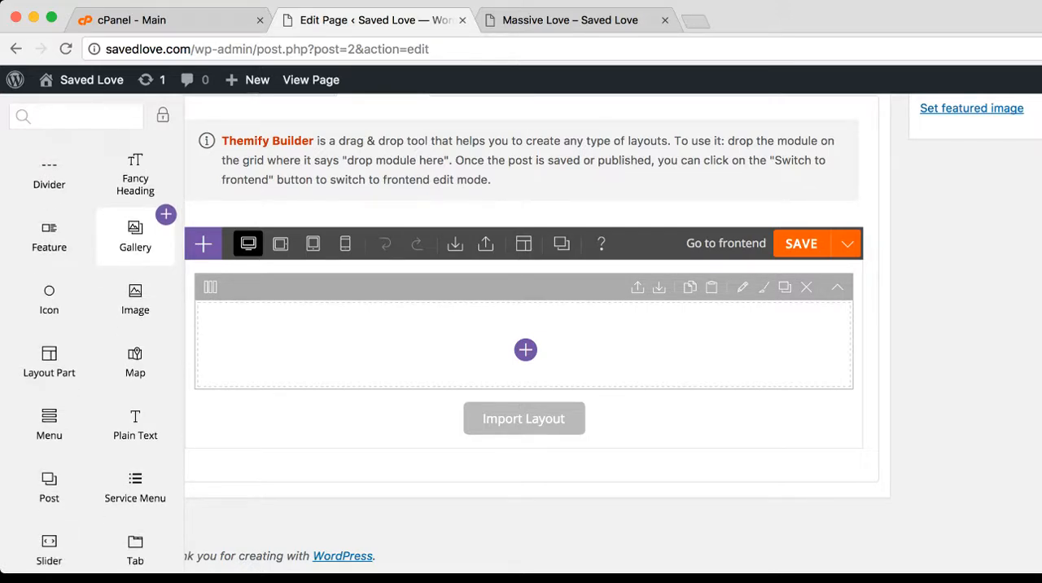
scroll(135, 261, down, 4)
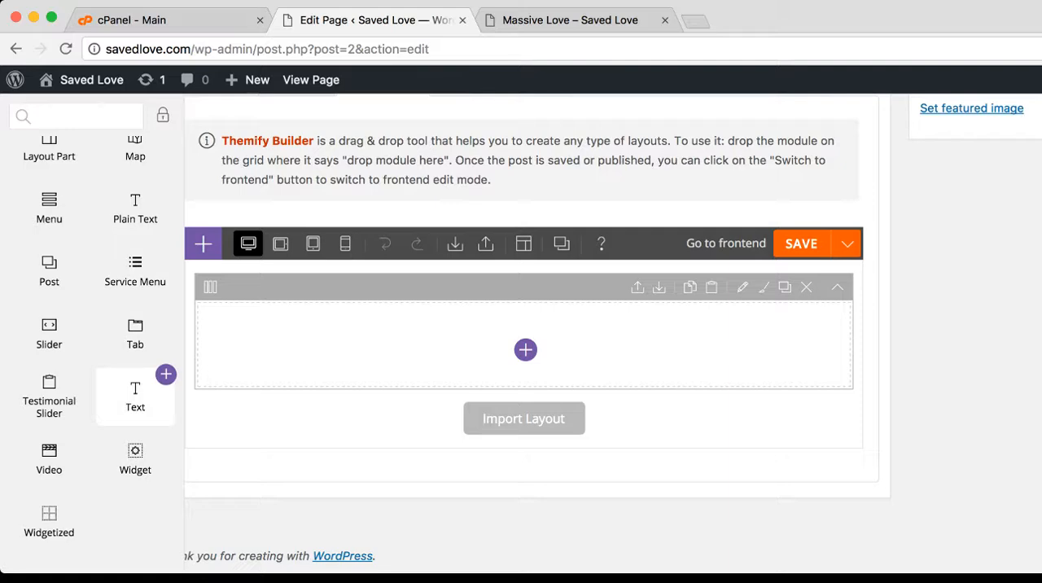
drag(135, 394, 373, 346)
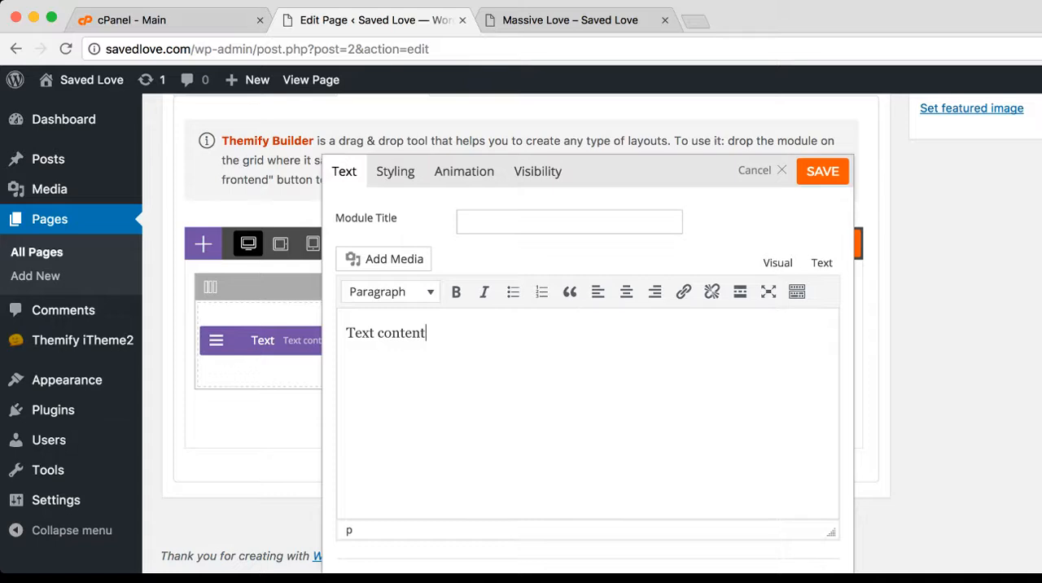
drag(426, 333, 345, 333)
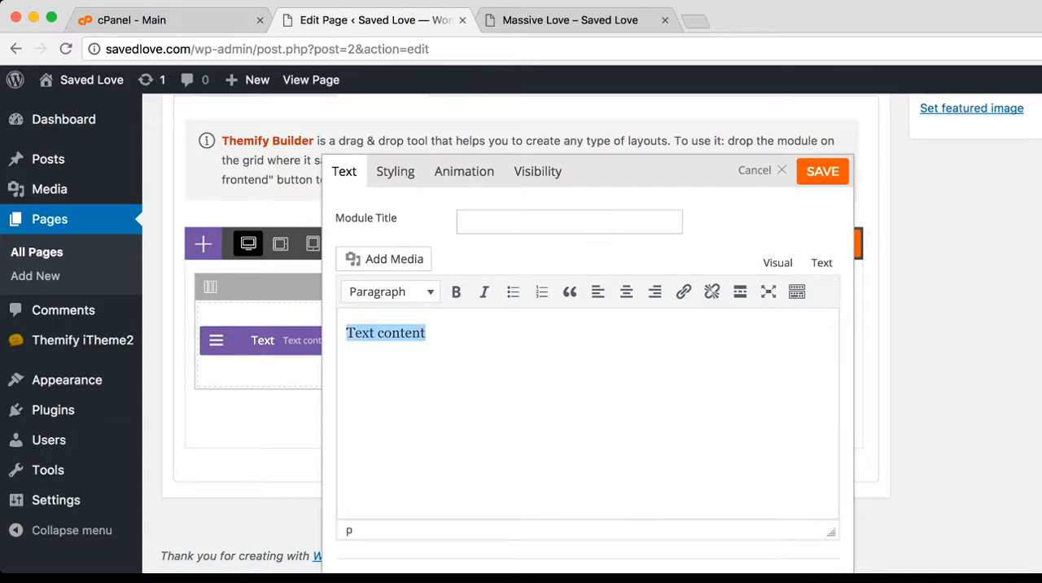
key(BackSpace)
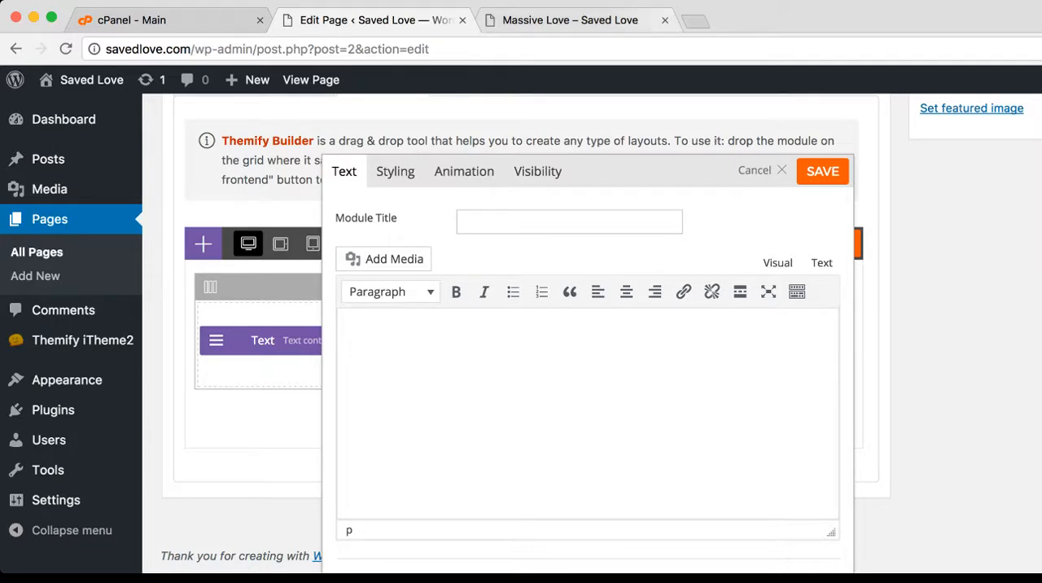
Check the live Massive Love page, and open google.com in a new browser tab
click(620, 18)
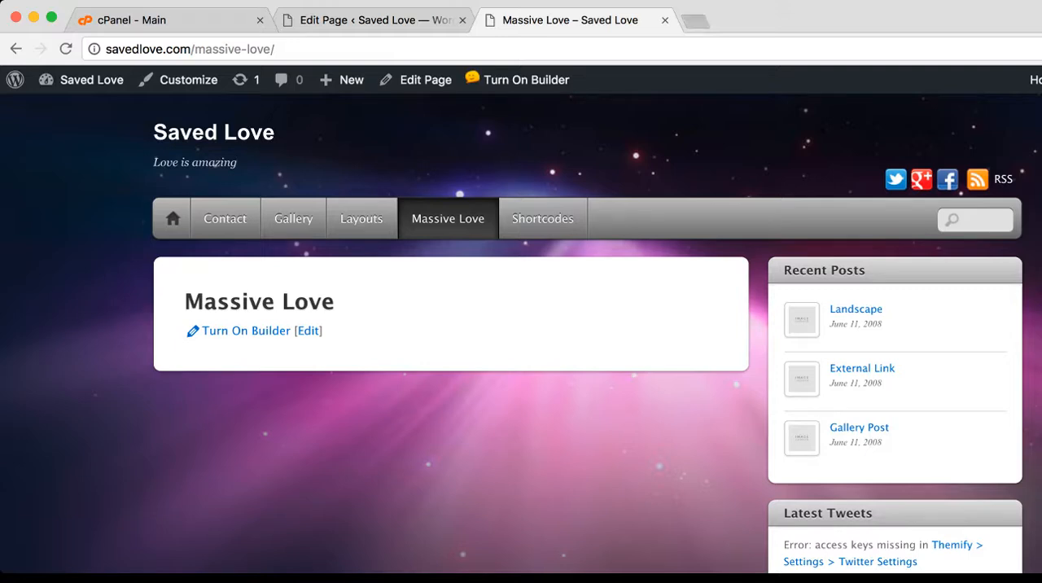
key(super+t)
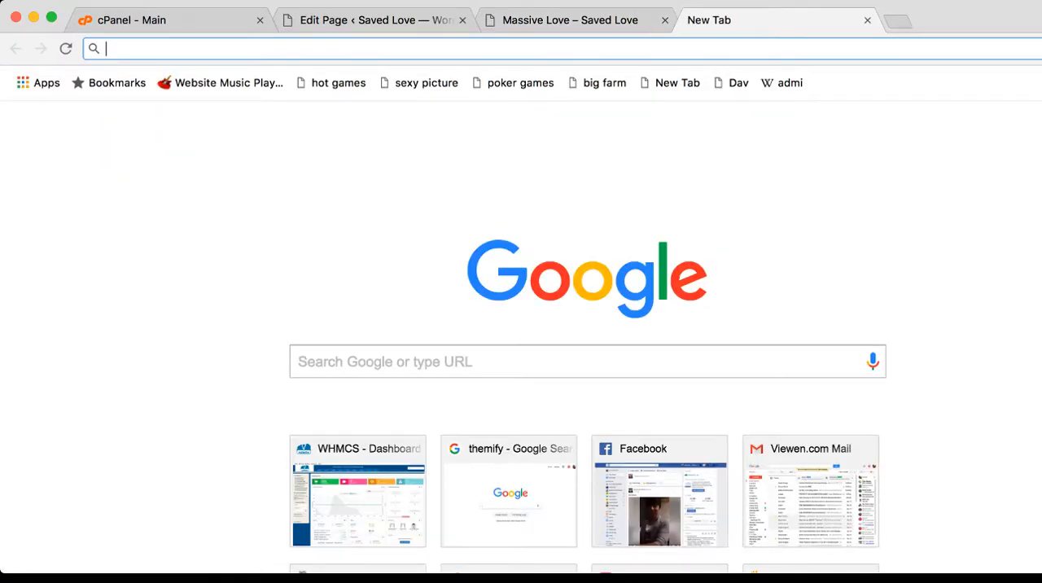
text(google.com)
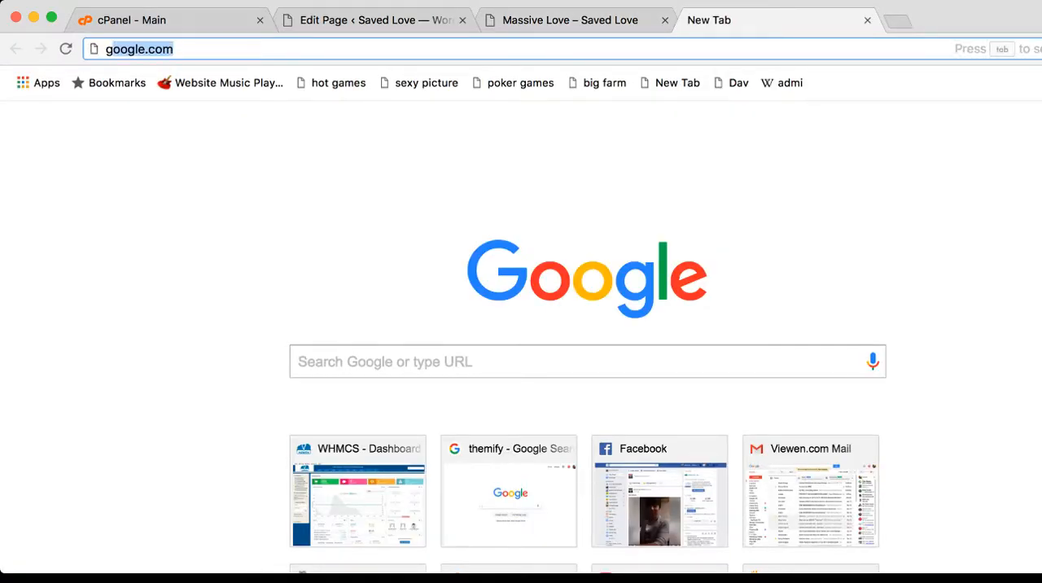
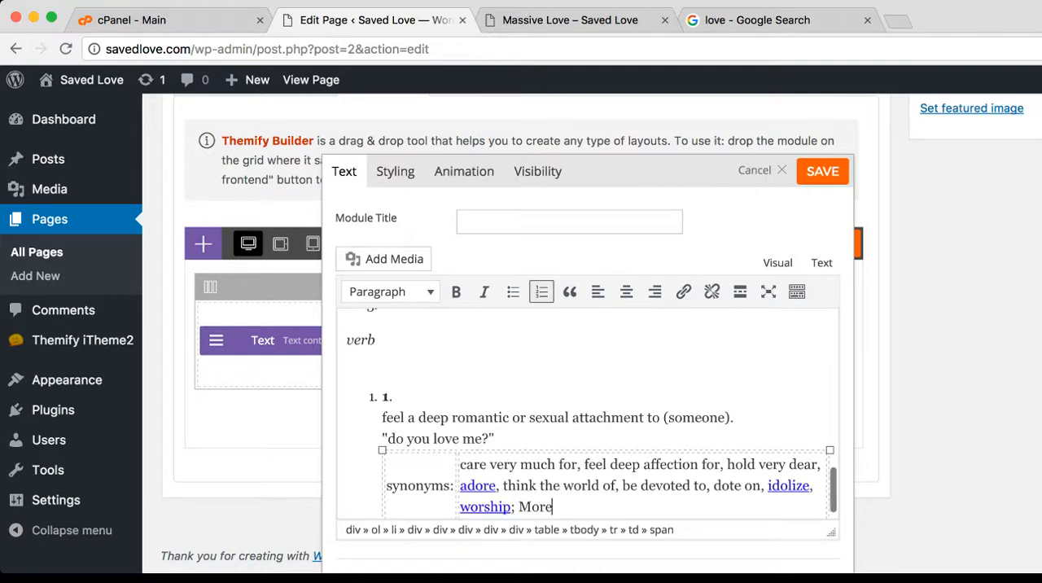
Review the pasted love definition in the Text module from start to end, and save the module
scroll(585, 407, down, 2)
scroll(585, 374, up, 5)
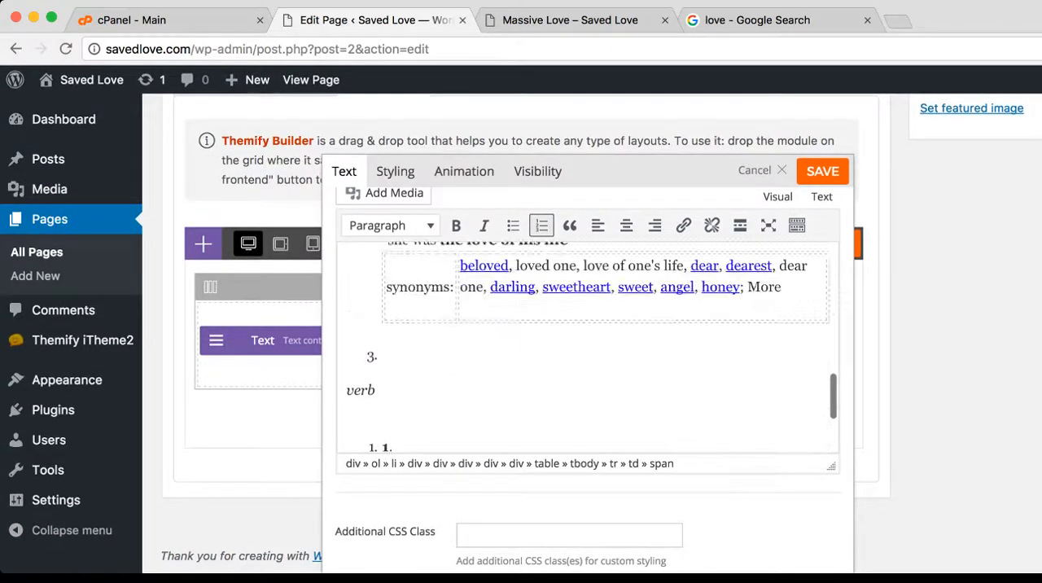
scroll(586, 358, up, 1)
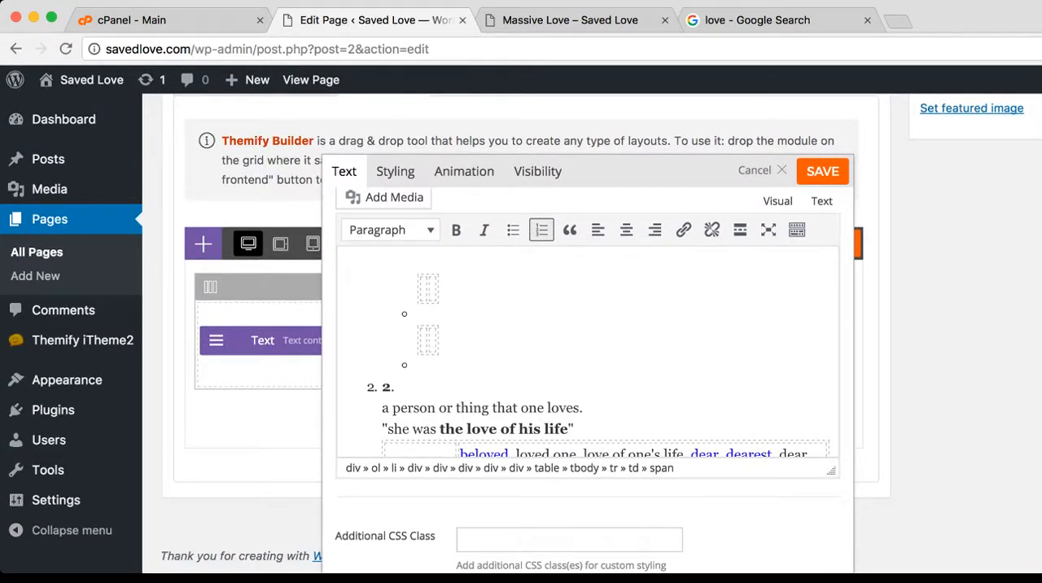
click(821, 200)
click(777, 201)
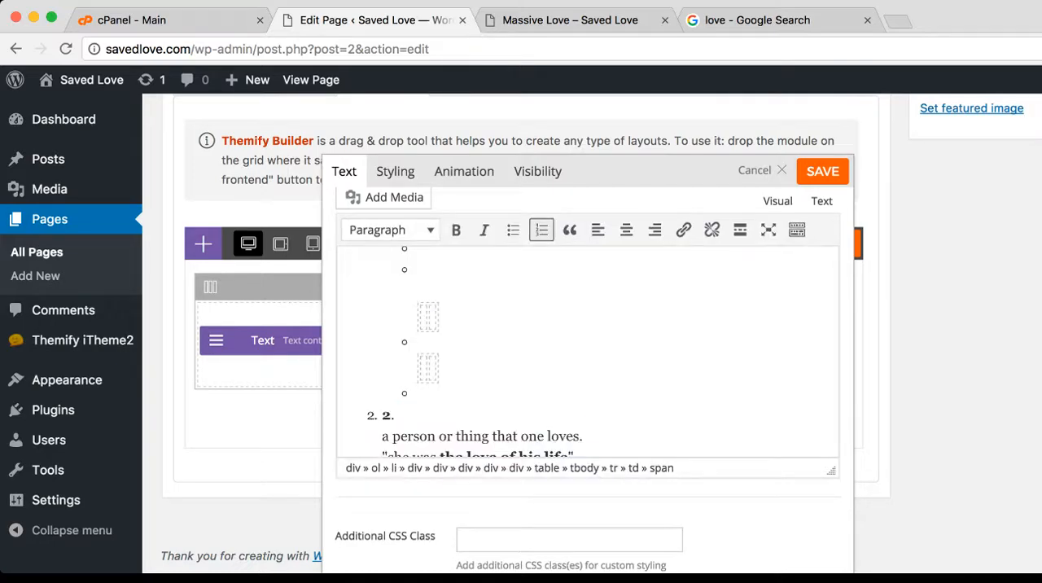
scroll(586, 407, up, 5)
scroll(586, 407, down, 8)
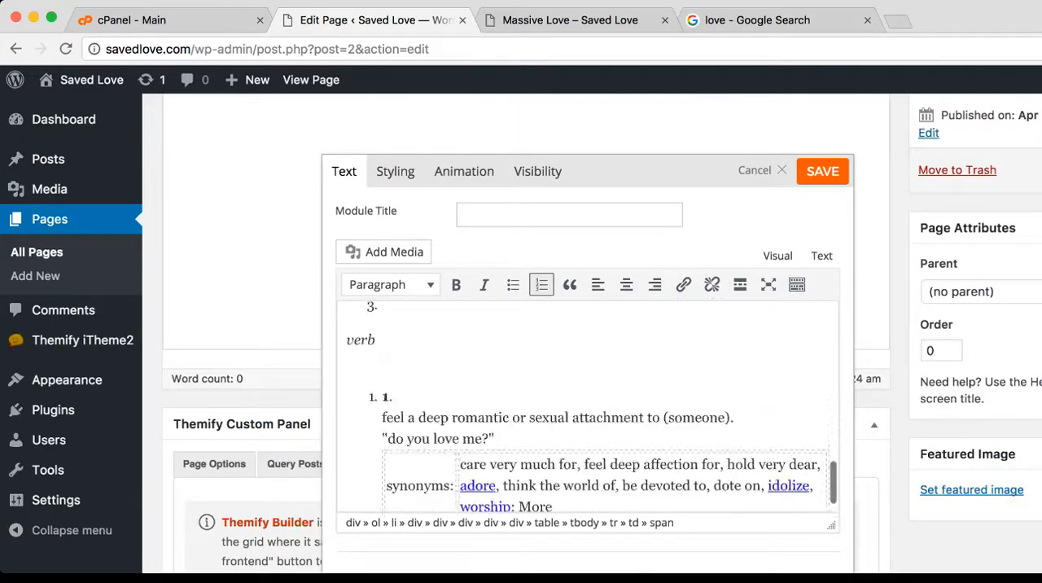
scroll(586, 366, down, 5)
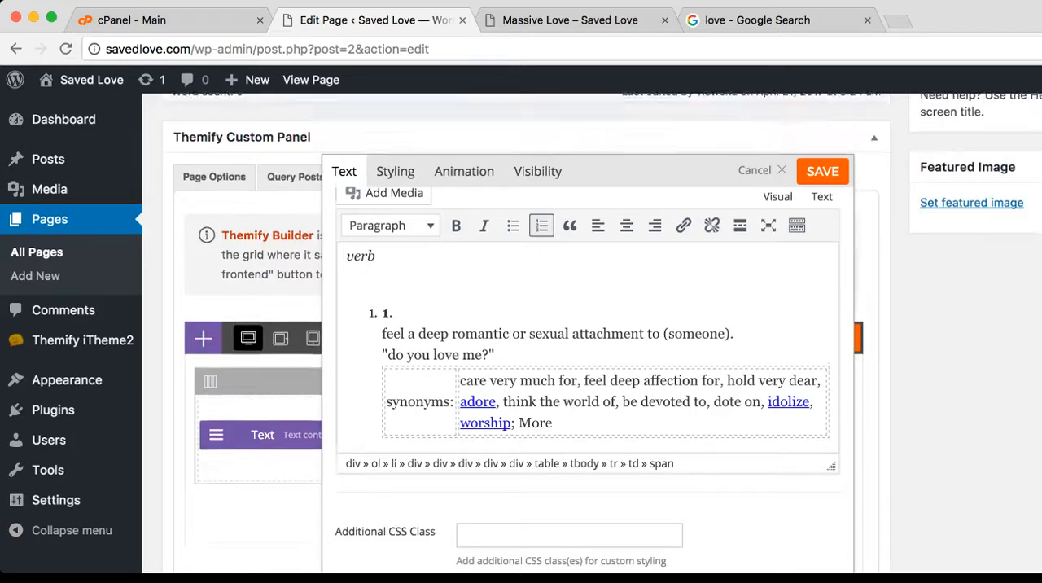
scroll(586, 350, up, 5)
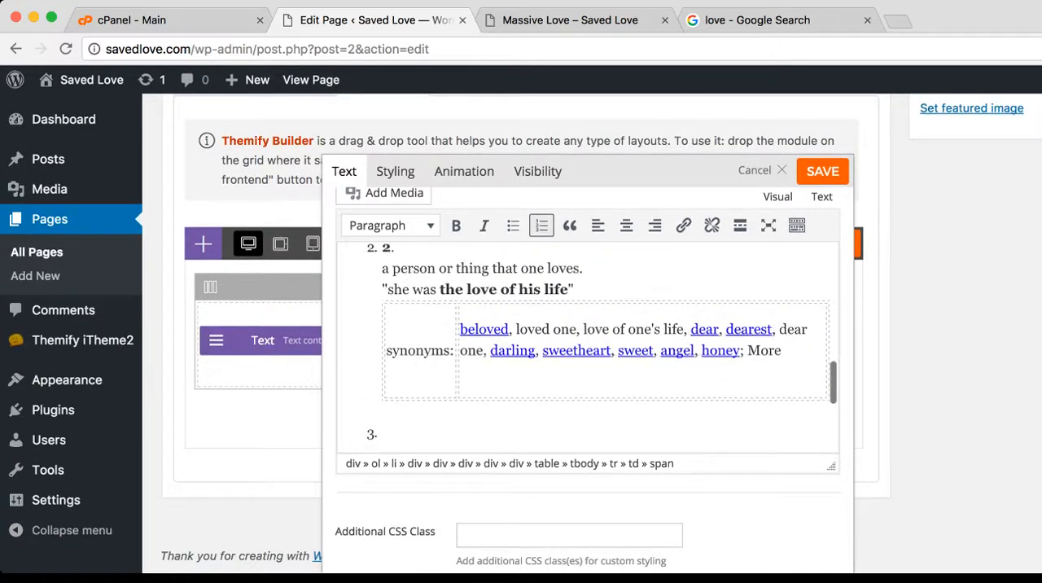
scroll(586, 349, up, 5)
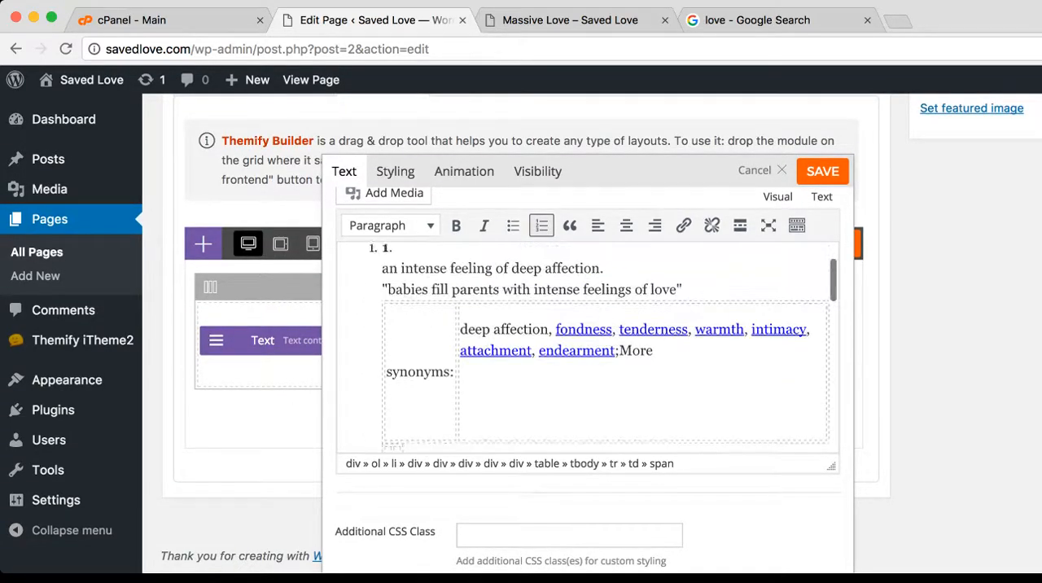
scroll(586, 350, up, 5)
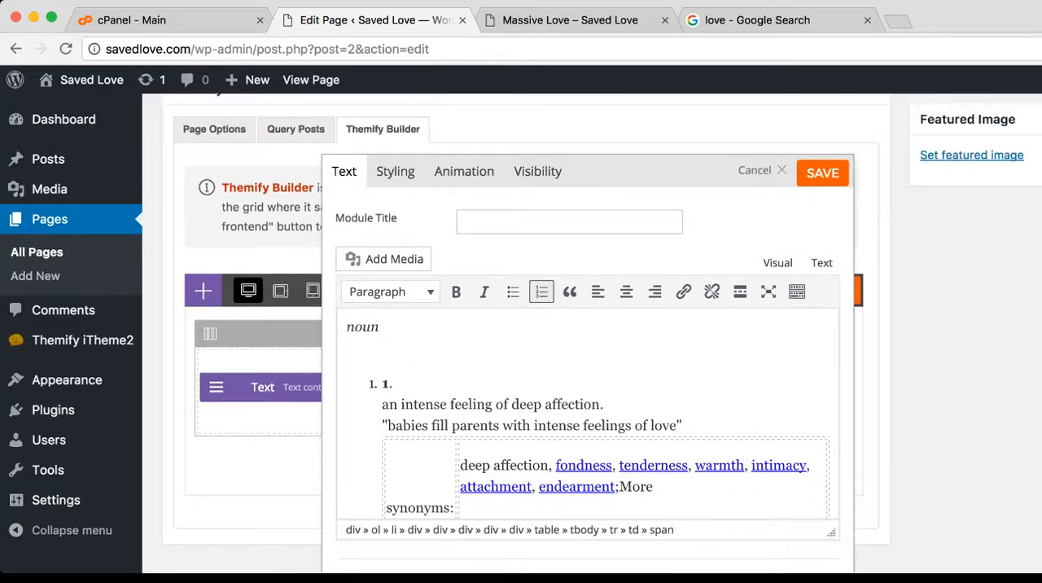
click(821, 172)
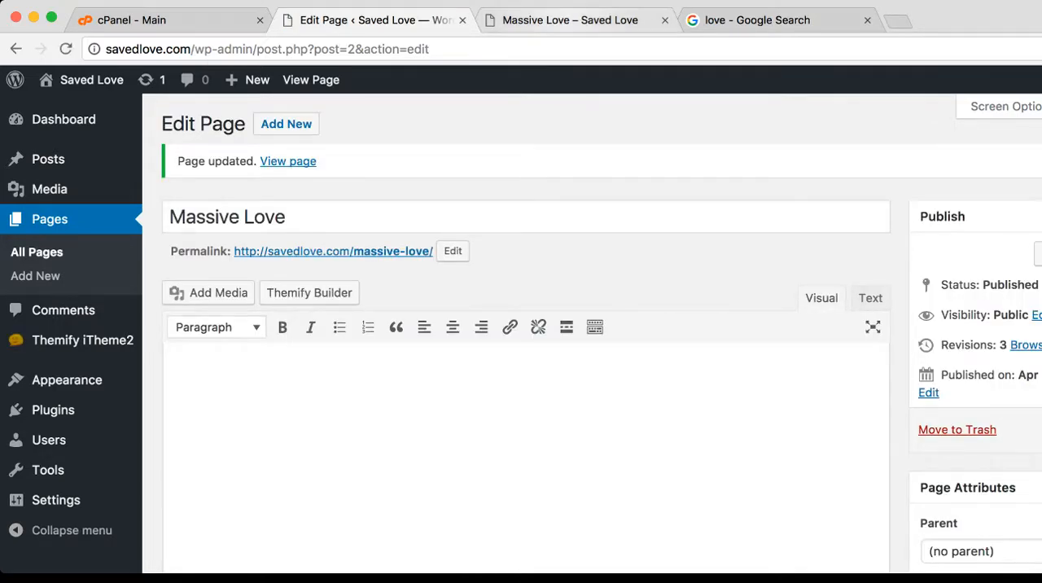
Switch to the live Massive Love page and examine the pasted definition's spacing, bullets and synonym lists down to the footer
key(ctrl+Tab)
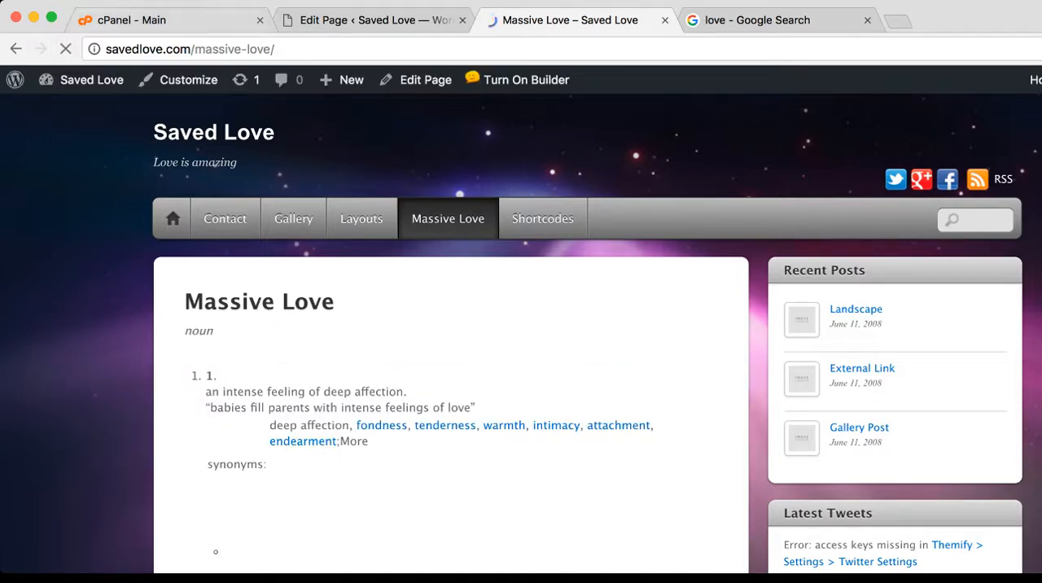
scroll(520, 325, down, 2)
scroll(520, 325, down, 7)
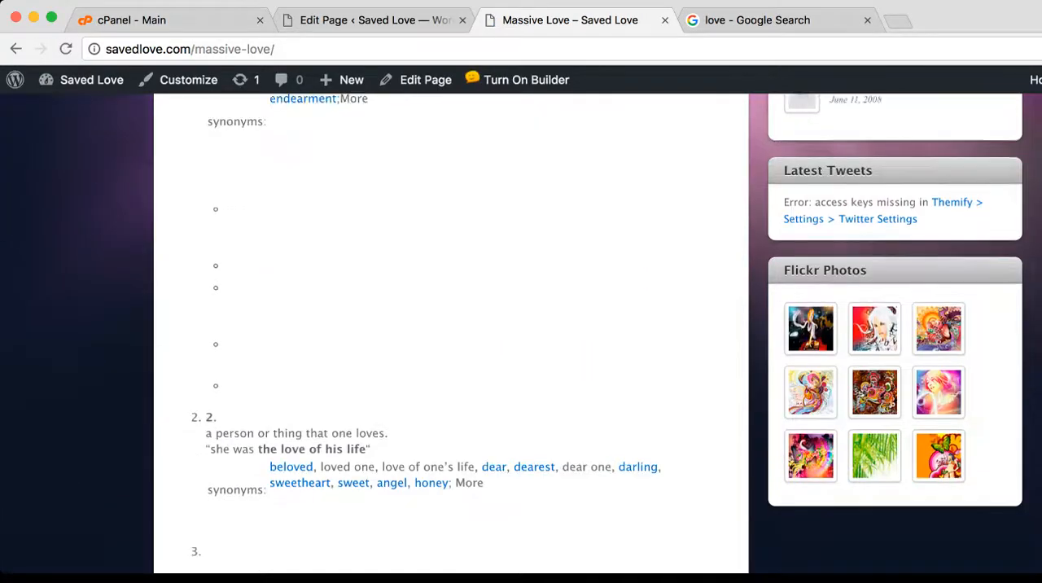
scroll(521, 325, down, 1)
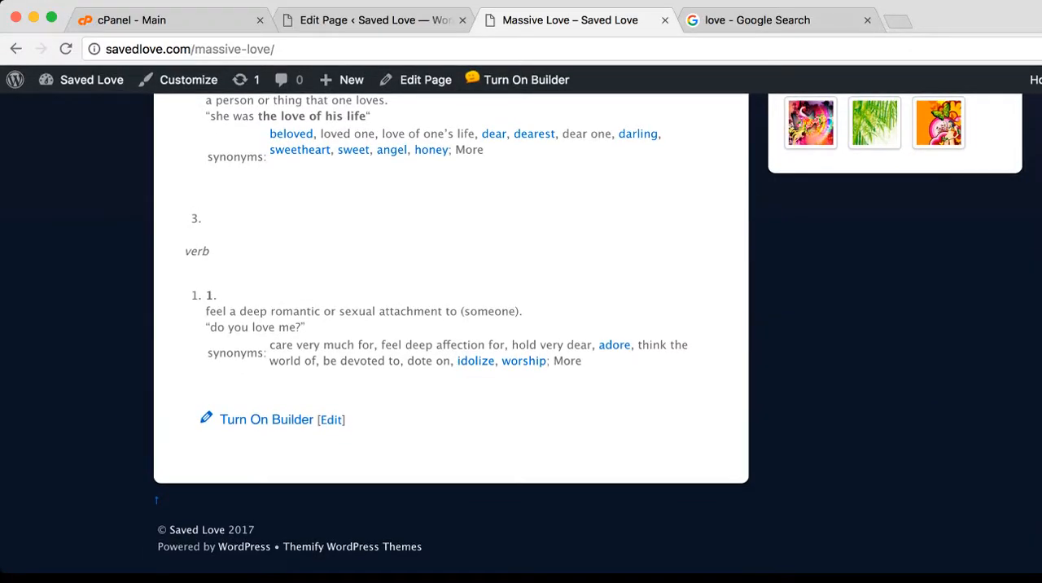
scroll(521, 325, up, 6)
scroll(520, 325, up, 3)
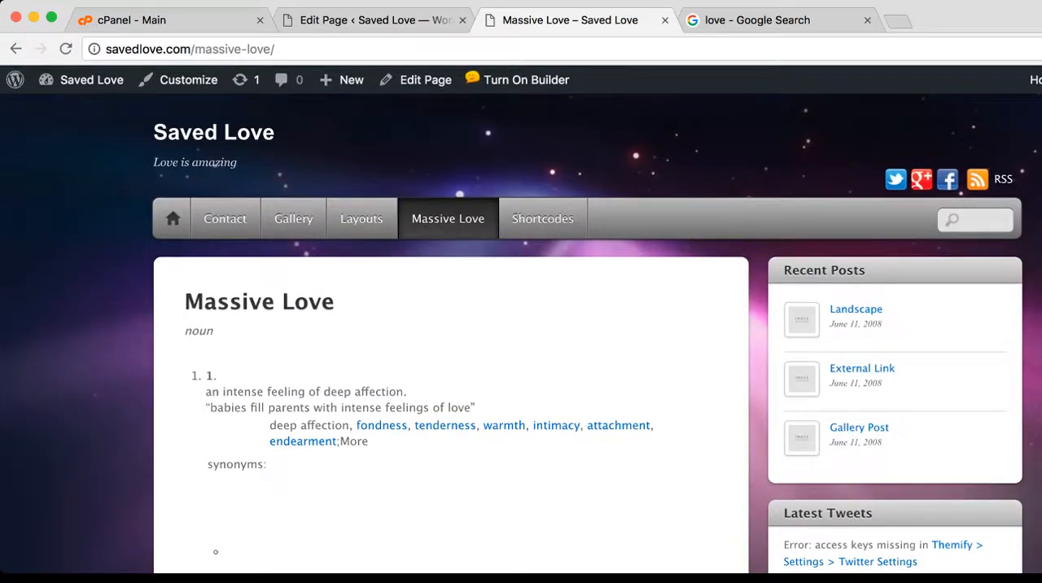
scroll(521, 325, down, 1)
scroll(520, 326, down, 1)
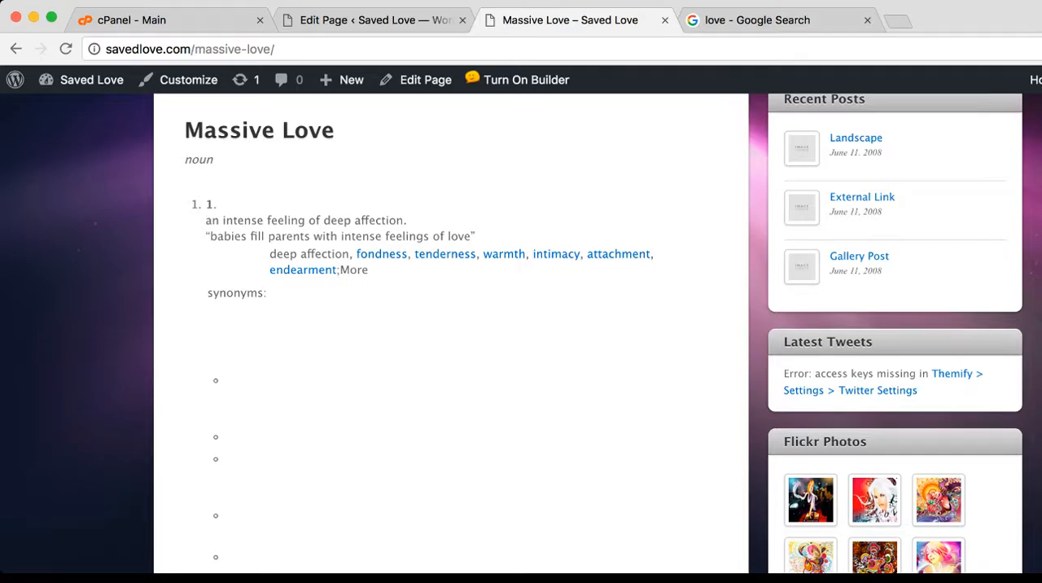
scroll(521, 325, down, 1)
scroll(521, 326, up, 3)
scroll(521, 325, down, 3)
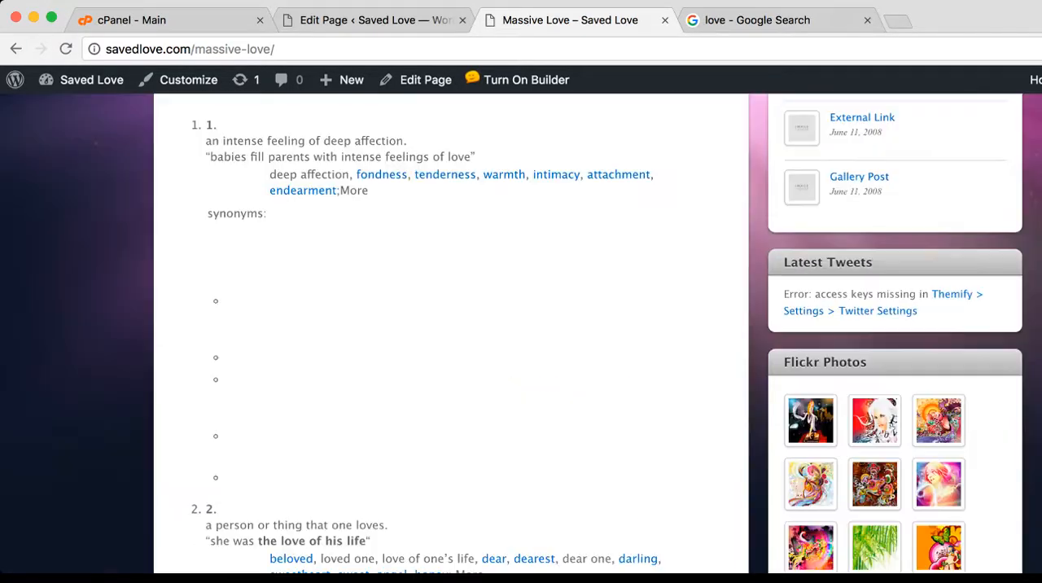
scroll(520, 326, down, 5)
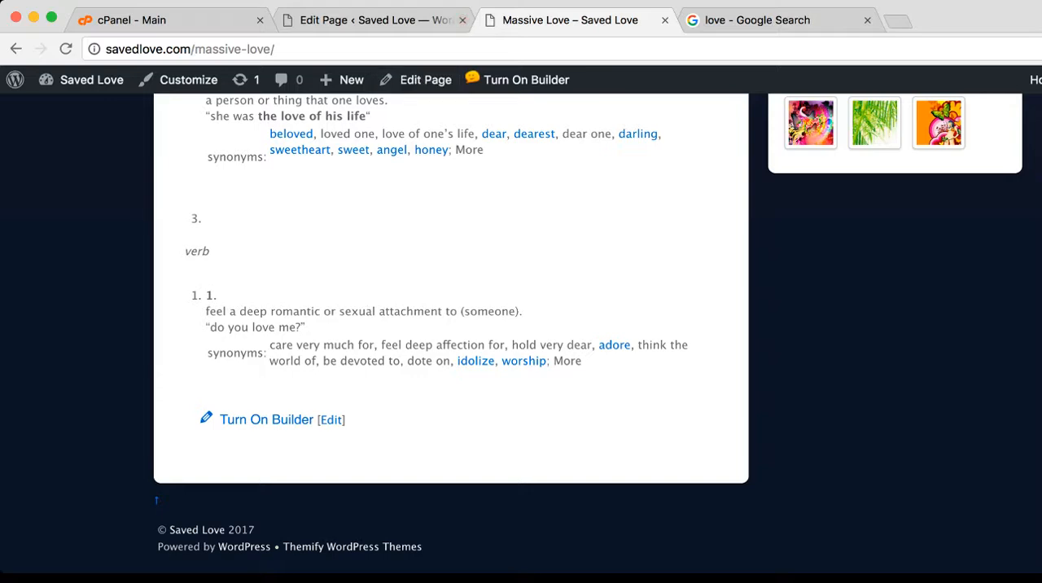
scroll(521, 326, up, 5)
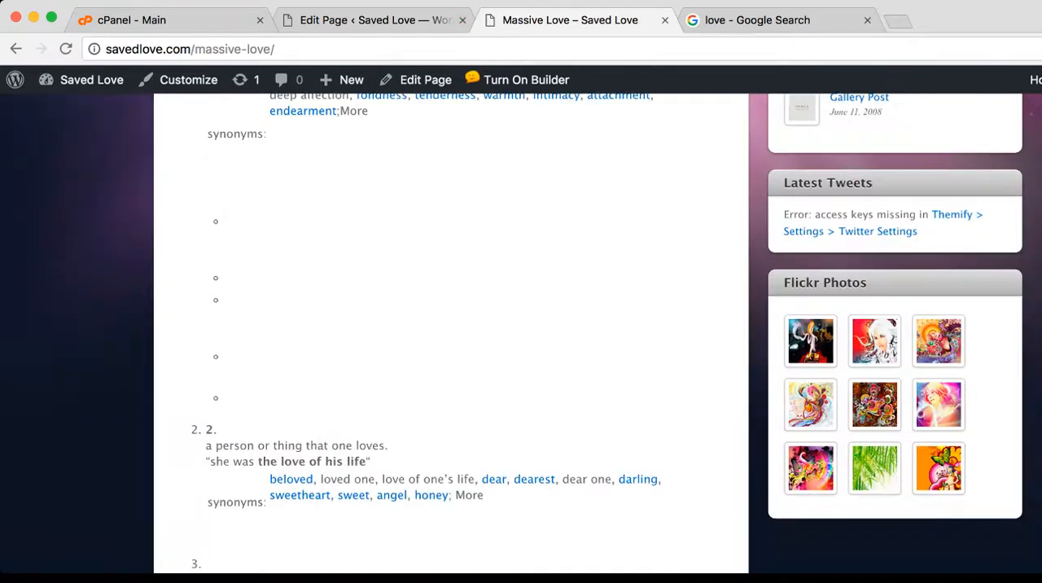
scroll(521, 325, down, 5)
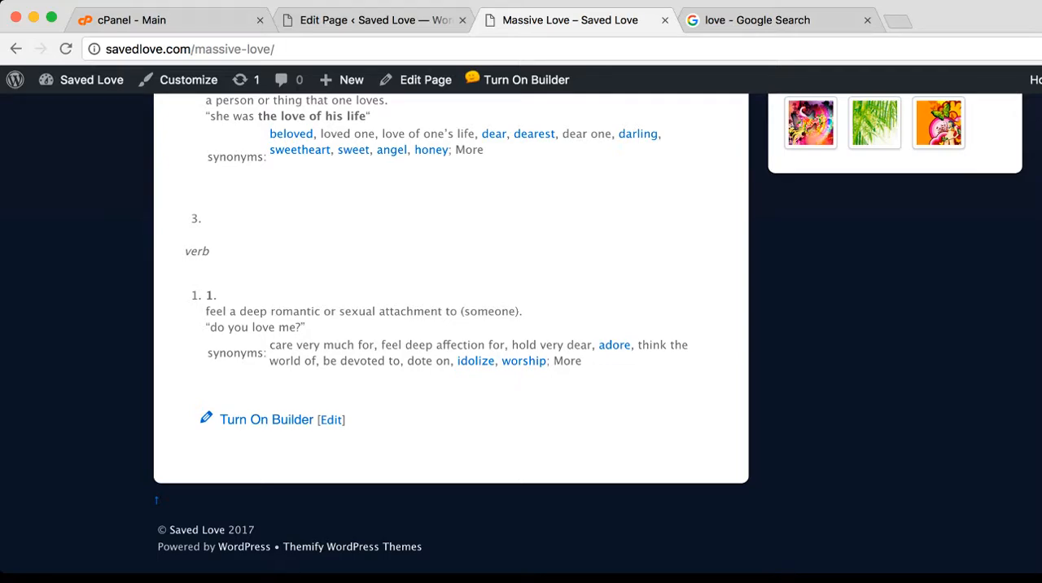
scroll(521, 325, up, 6)
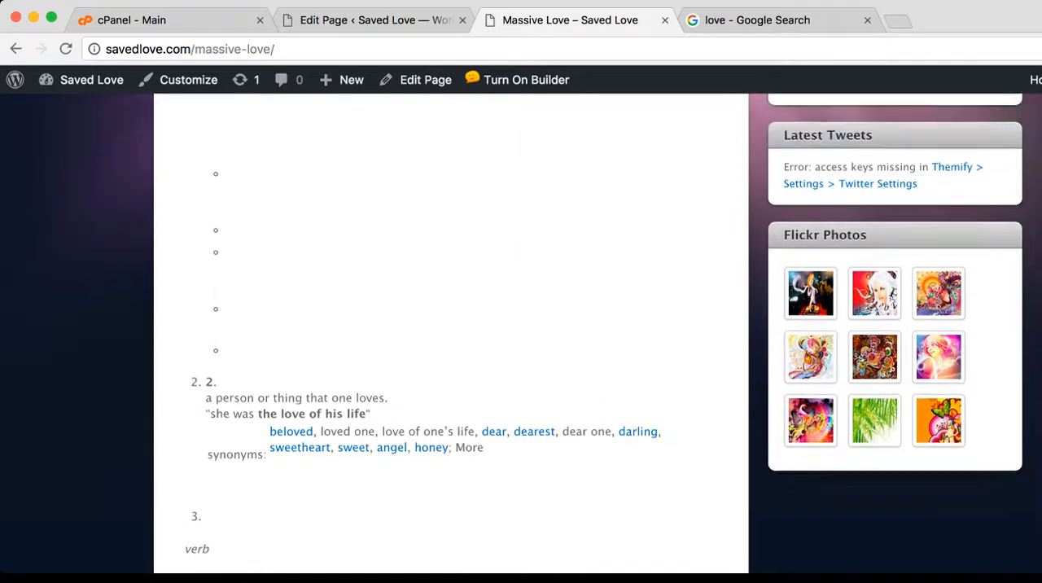
scroll(521, 332, up, 2)
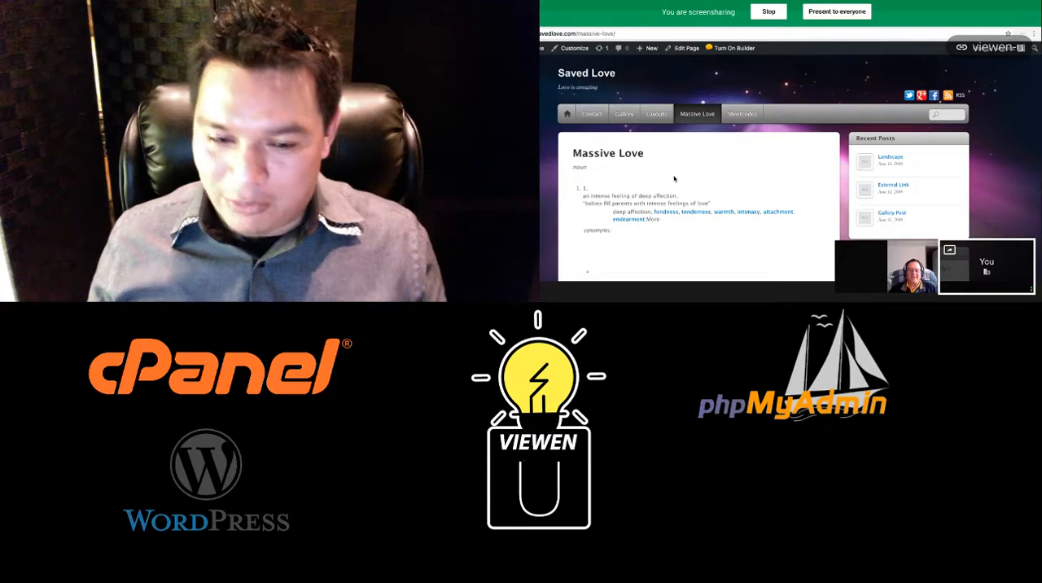
scroll(674, 179, down, 2)
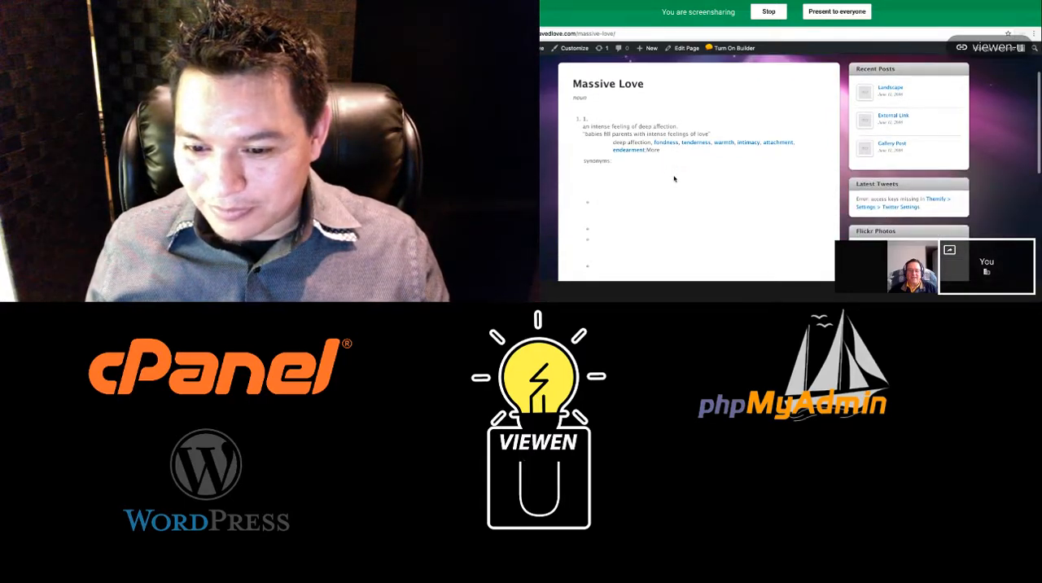
scroll(673, 179, up, 2)
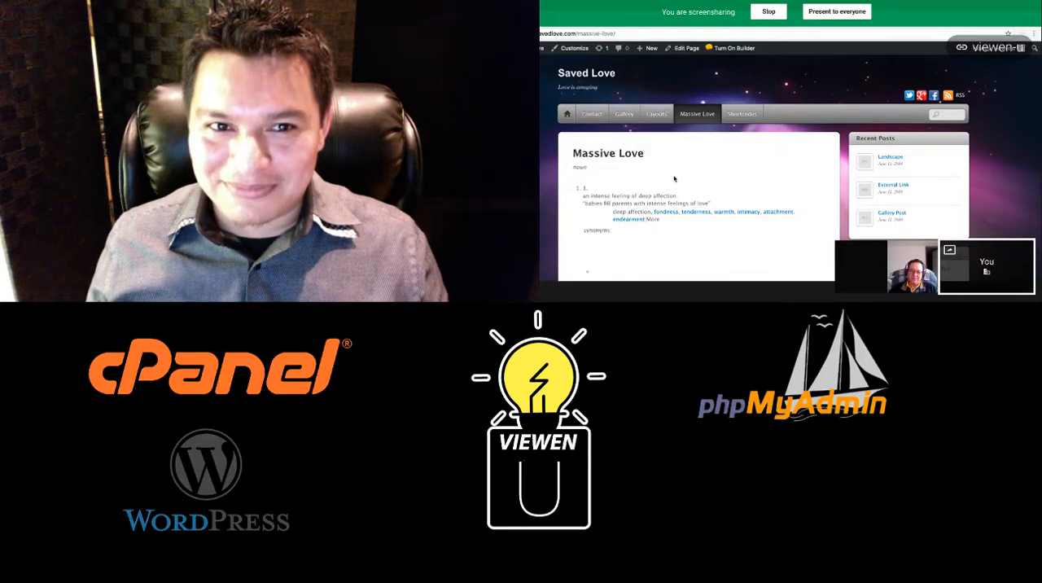
scroll(674, 179, down, 1)
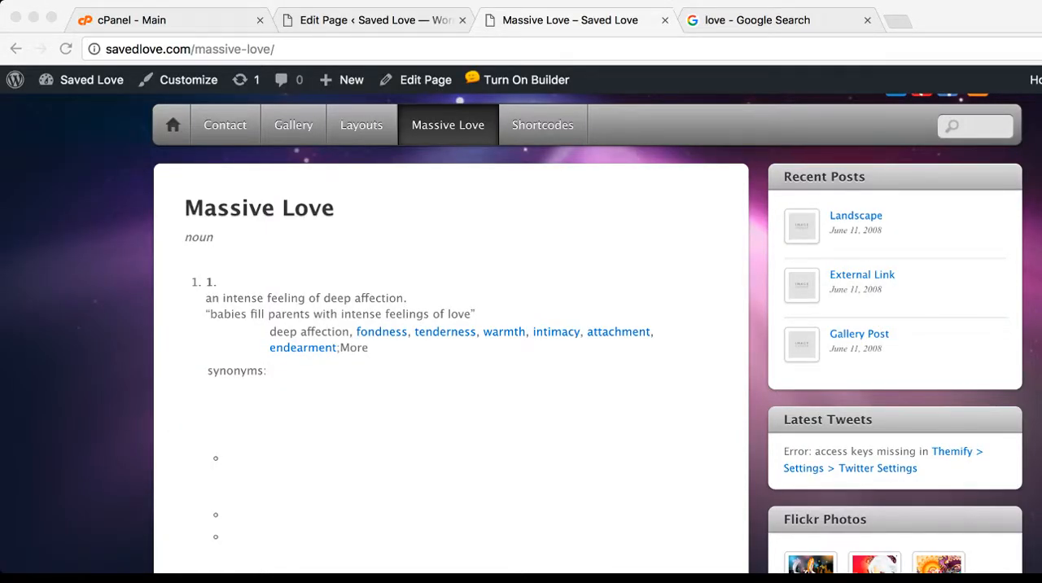
scroll(451, 366, down, 10)
scroll(451, 366, up, 10)
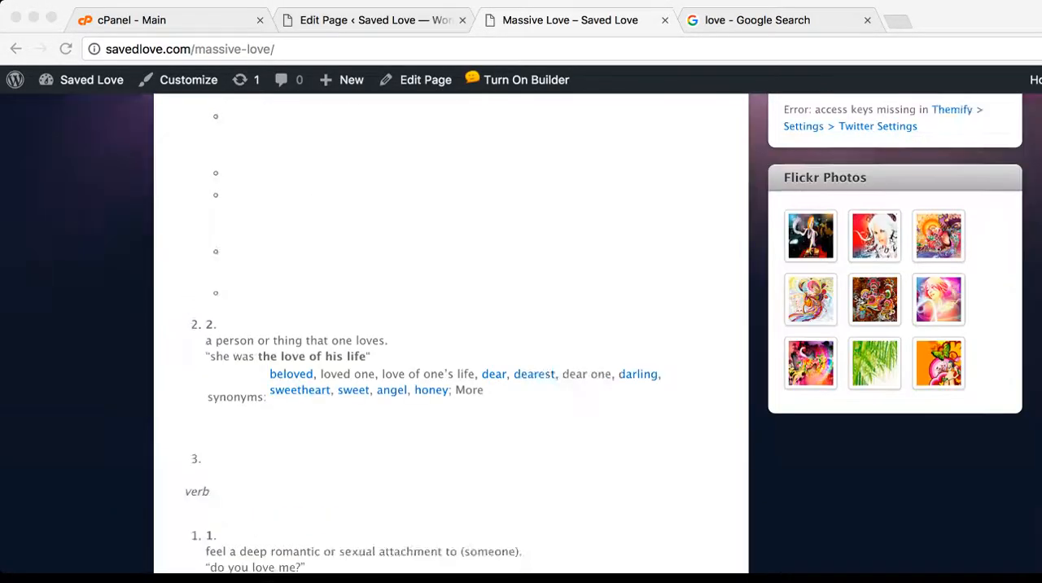
scroll(521, 332, down, 10)
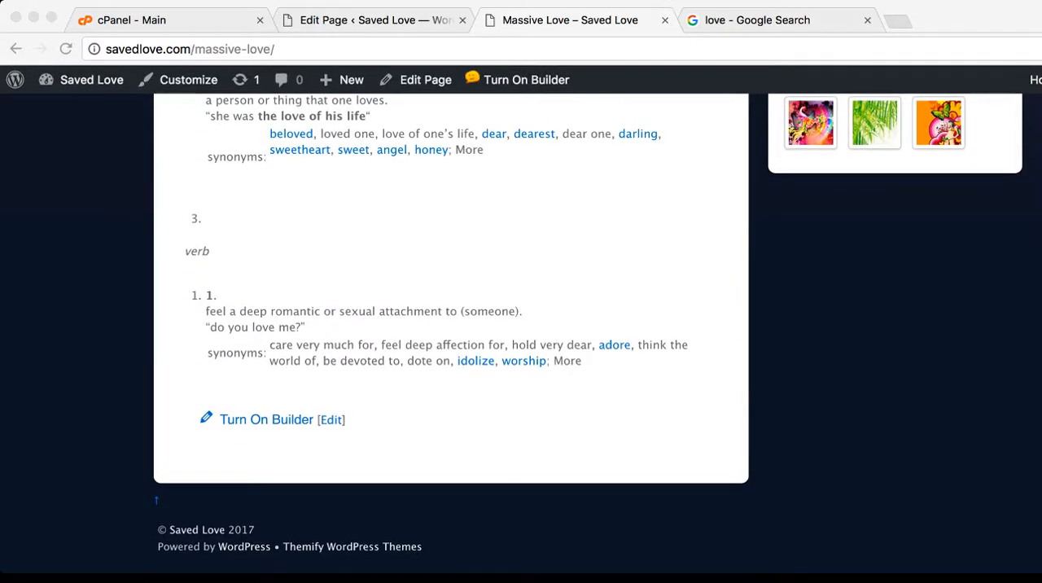
scroll(451, 325, up, 10)
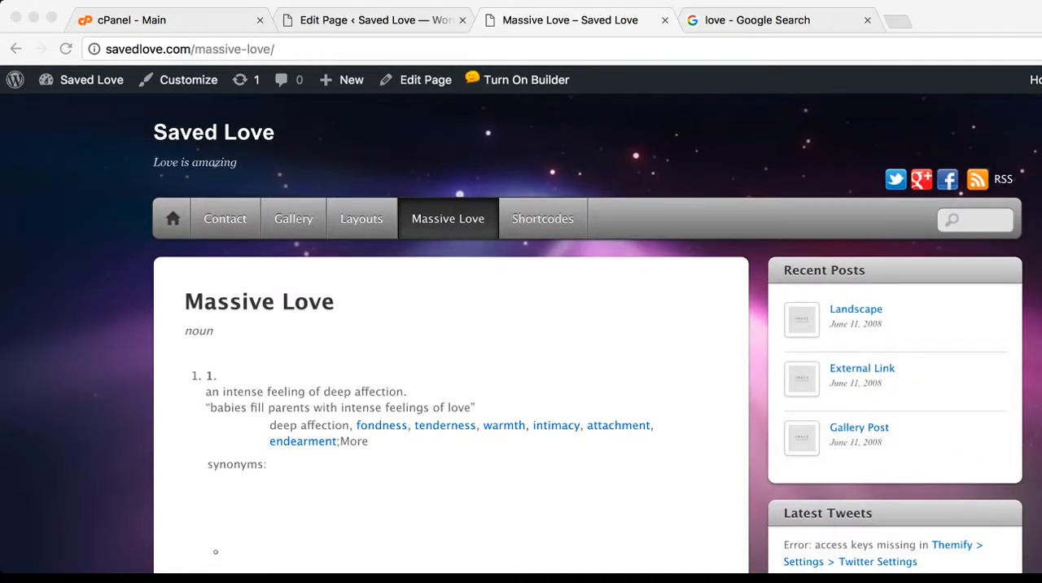
Return to the Massive Love page editor and open the builder's Text module for editing
click(375, 21)
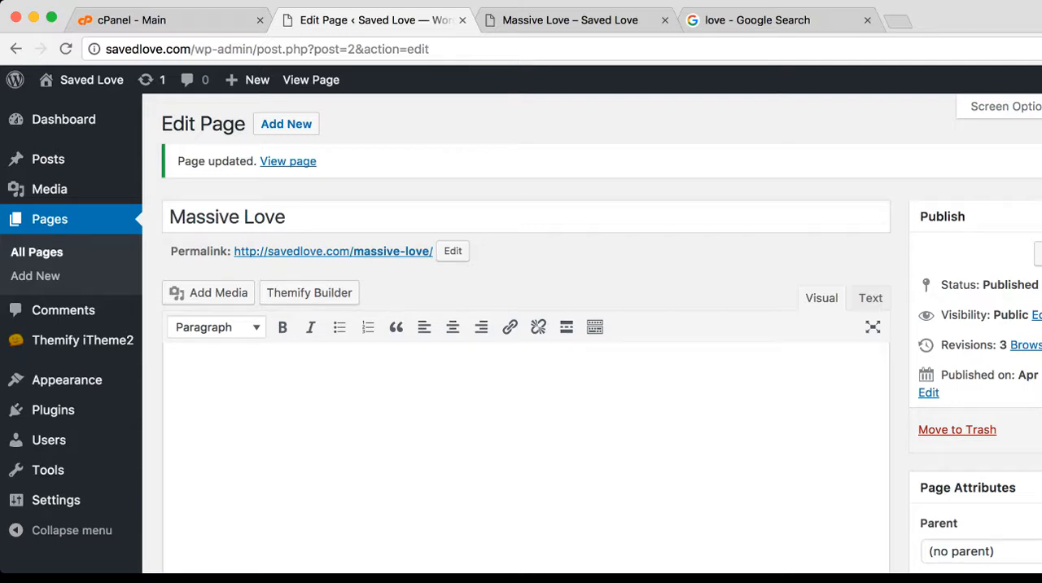
scroll(521, 333, down, 5)
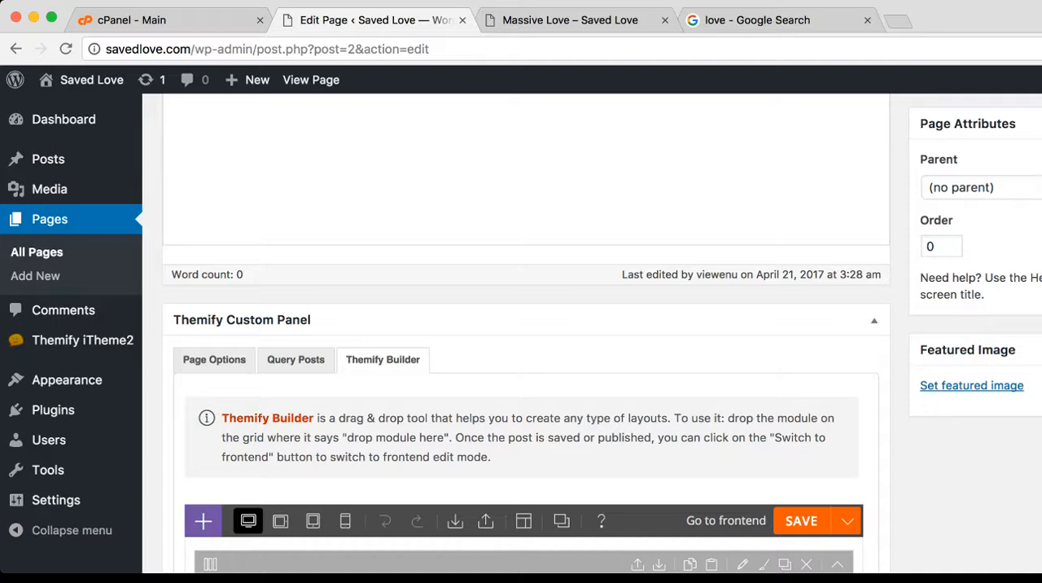
scroll(521, 334, down, 5)
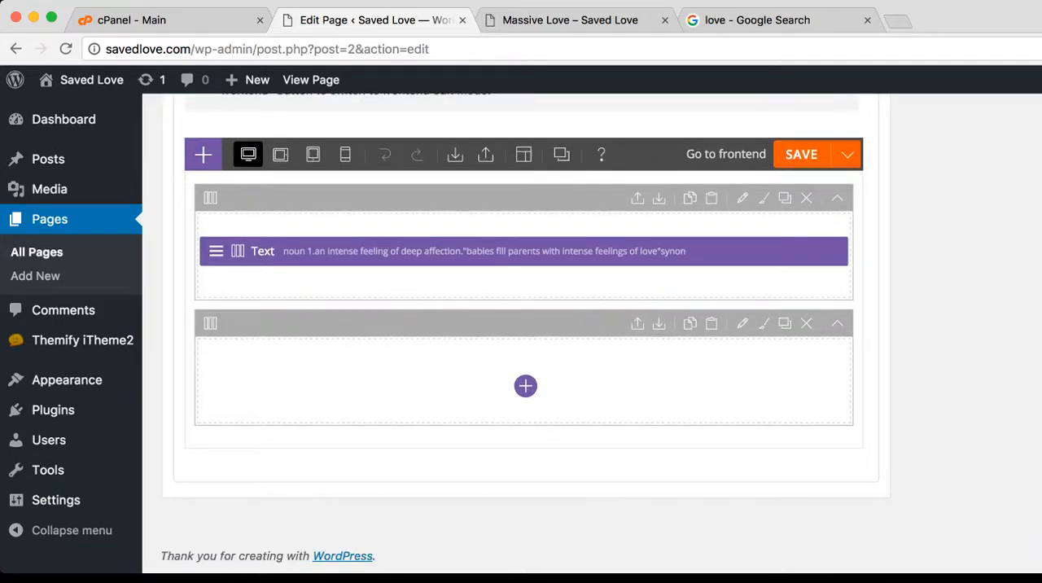
mouse_move(216, 250)
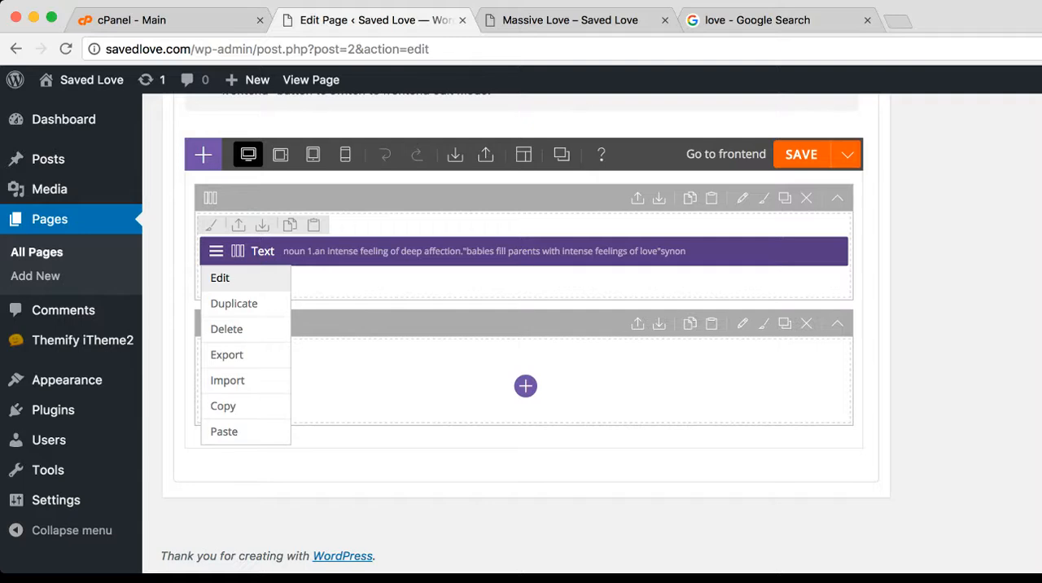
click(220, 277)
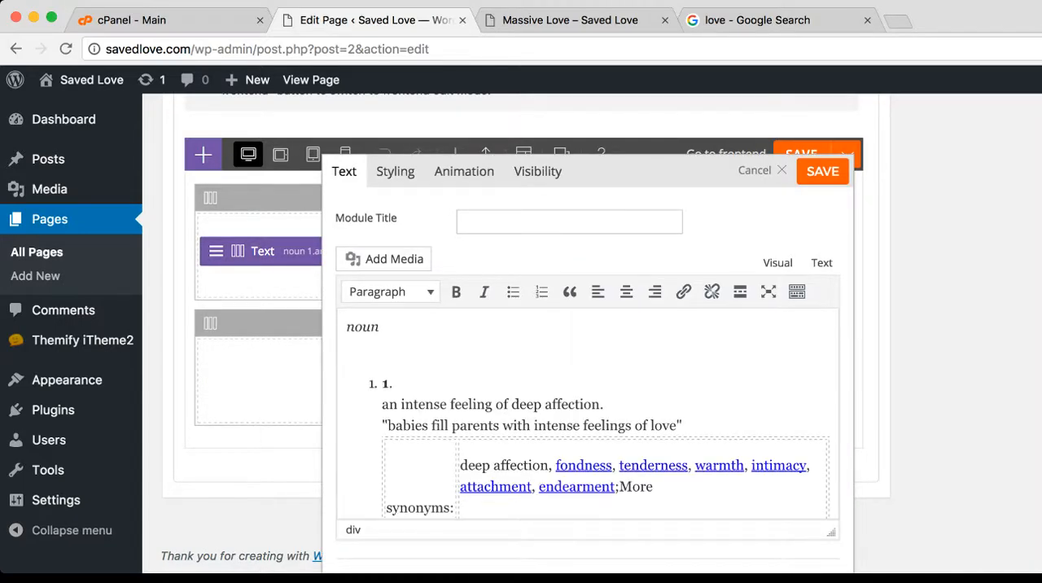
Delete the first group of empty bullets and table cells below the first definition's synonyms table
scroll(588, 411, down, 2)
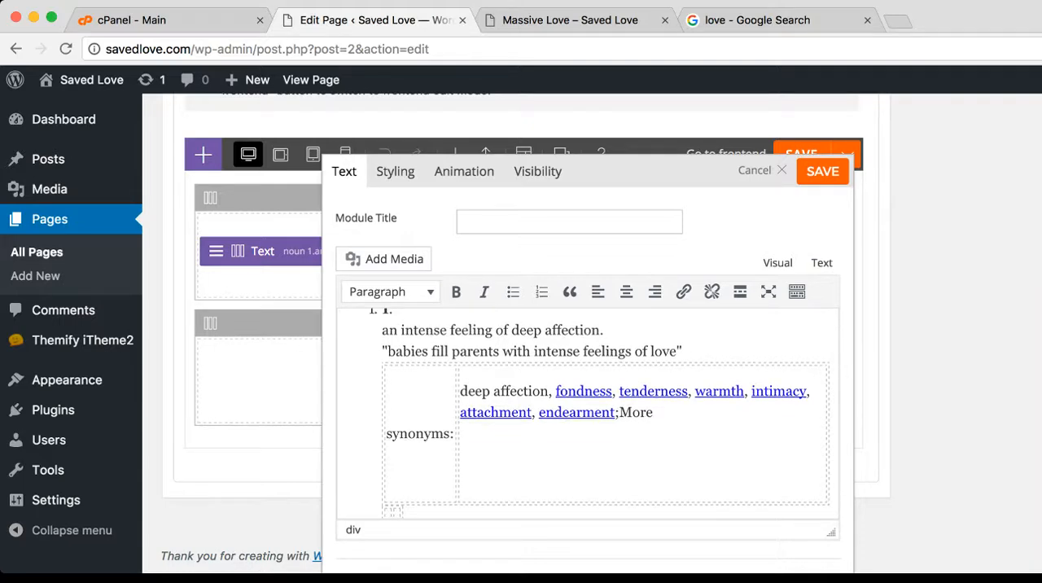
scroll(587, 411, down, 5)
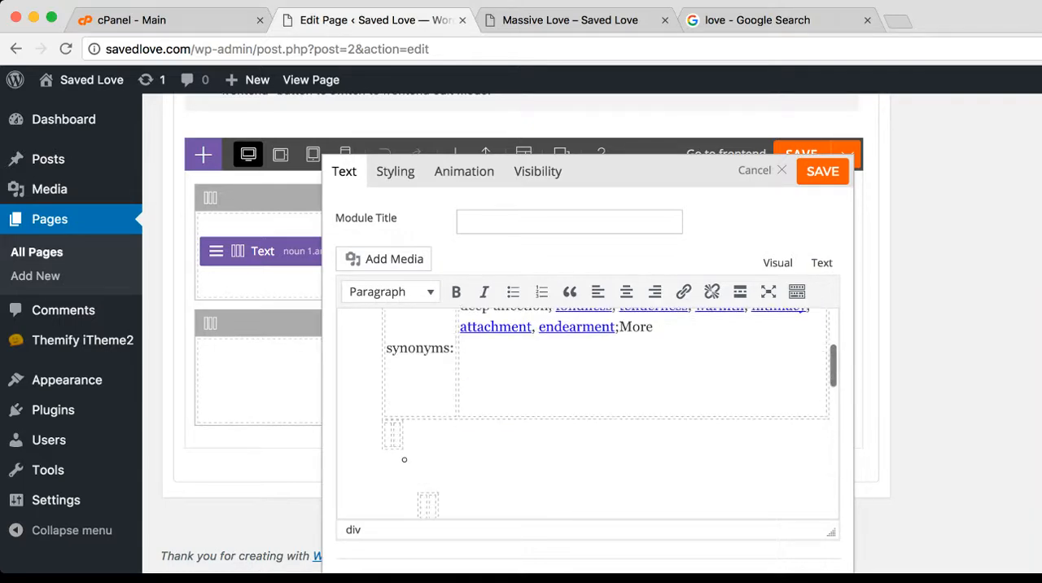
click(391, 374)
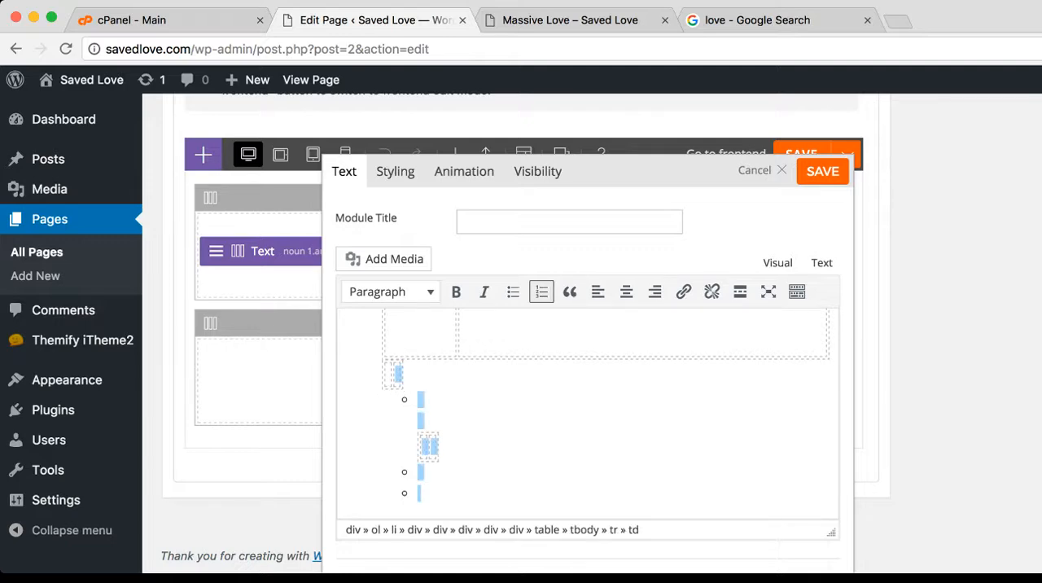
key(BackSpace)
key(Right)
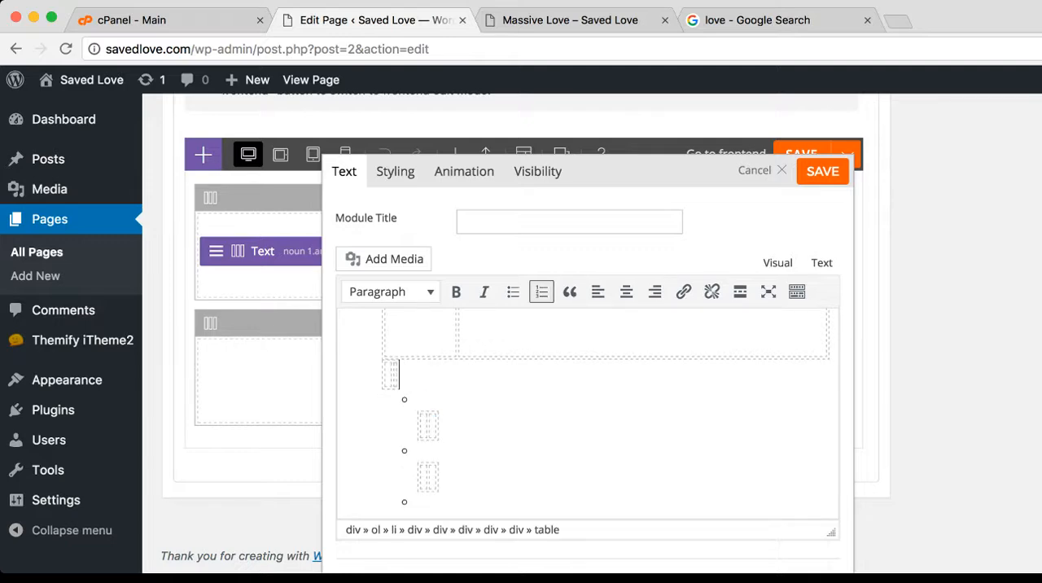
Delete the remaining empty bullets and their small table cells between the first definition's synonyms table and definition 2
key(shift+Down)
key(shift+Down)
key(shift+Down)
key(shift+Down)
key(shift+Down)
key(shift+Down)
key(shift+Down)
key(shift+Down)
key(shift+Down)
key(shift+Down)
key(shift+Down)
key(shift+Up)
key(shift+Up)
key(shift+Up)
key(shift+Up)
key(shift+Up)
key(shift+Up)
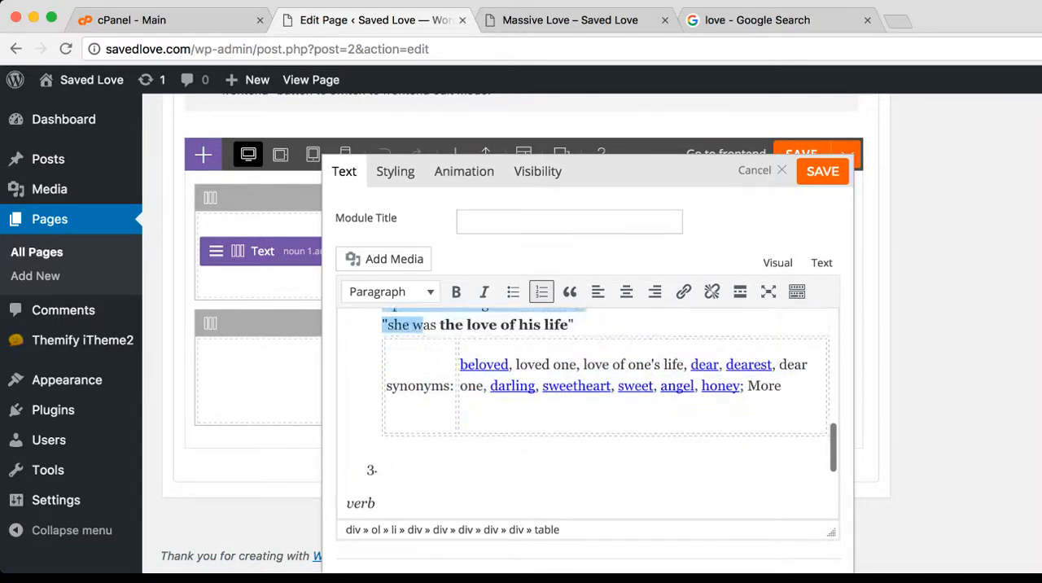
key(shift+Down)
key(shift+Down)
key(shift+Down)
key(shift+Down)
key(shift+Up)
key(shift+Up)
key(shift+Up)
key(shift+Up)
key(shift+Up)
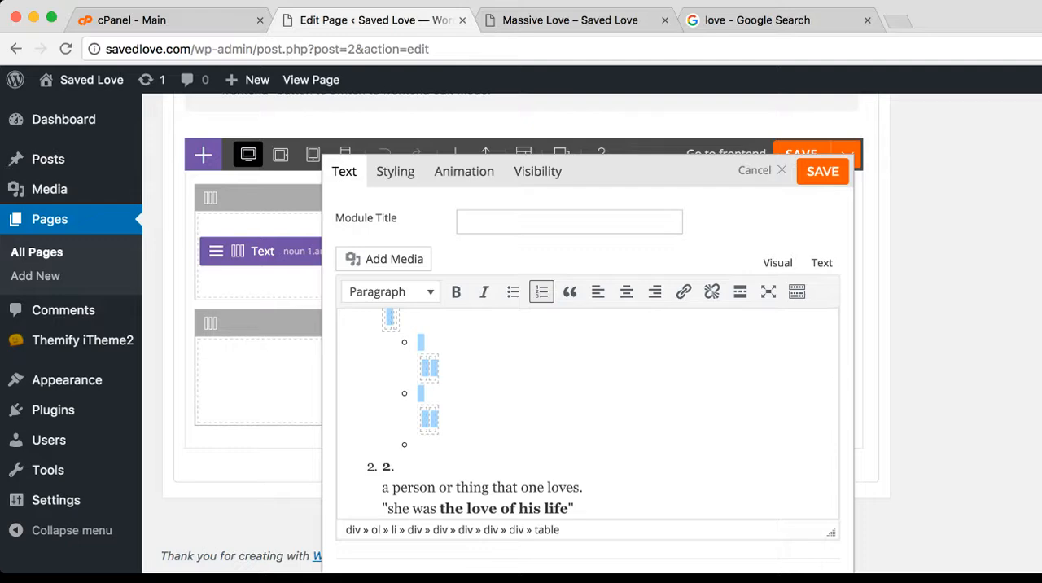
key(BackSpace)
scroll(586, 413, up, 1)
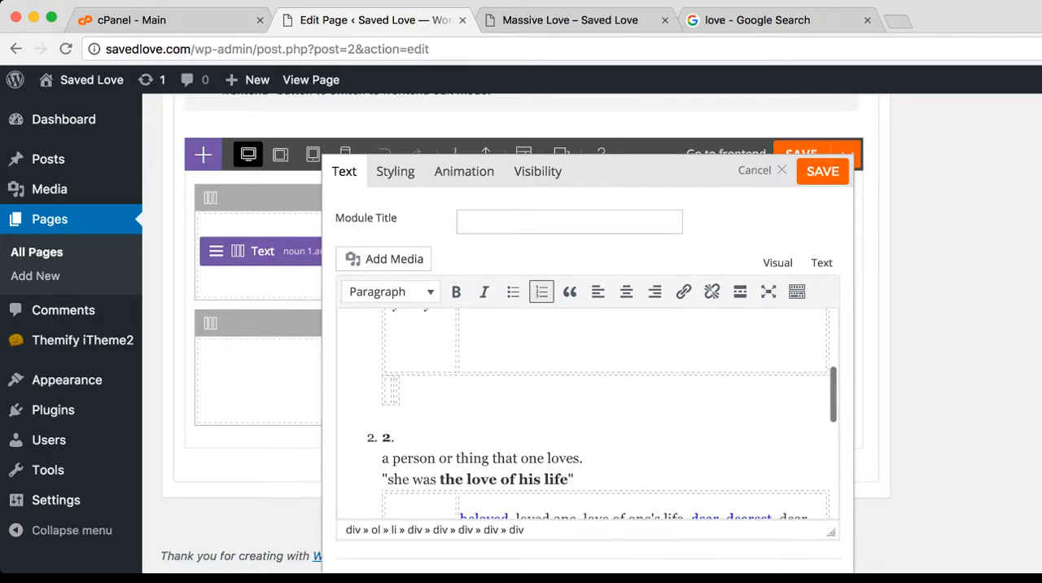
Remove the leftover tiny empty table directly below the first definition's synonyms table
click(389, 392)
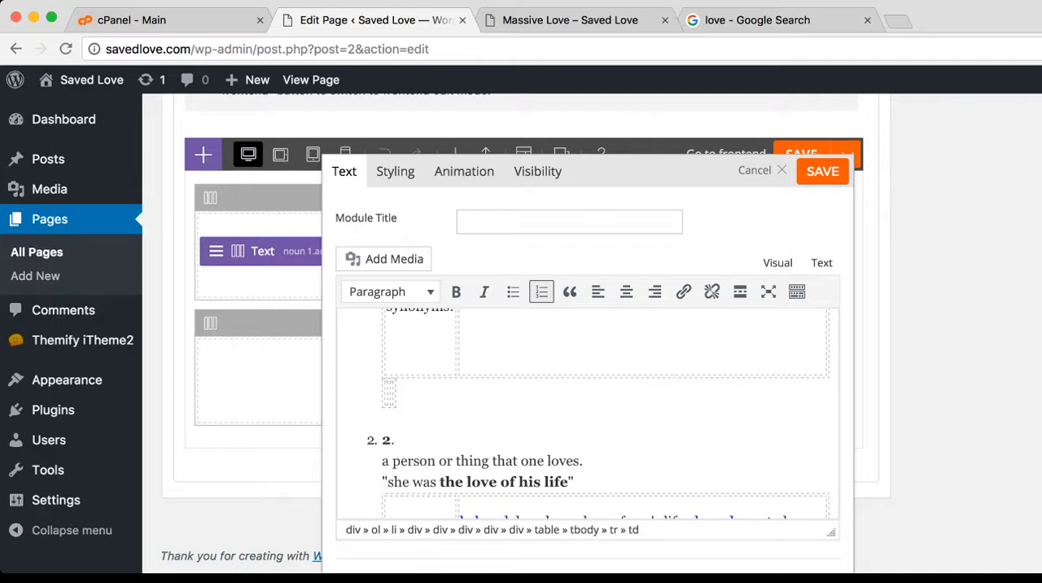
key(BackSpace)
key(BackSpace)
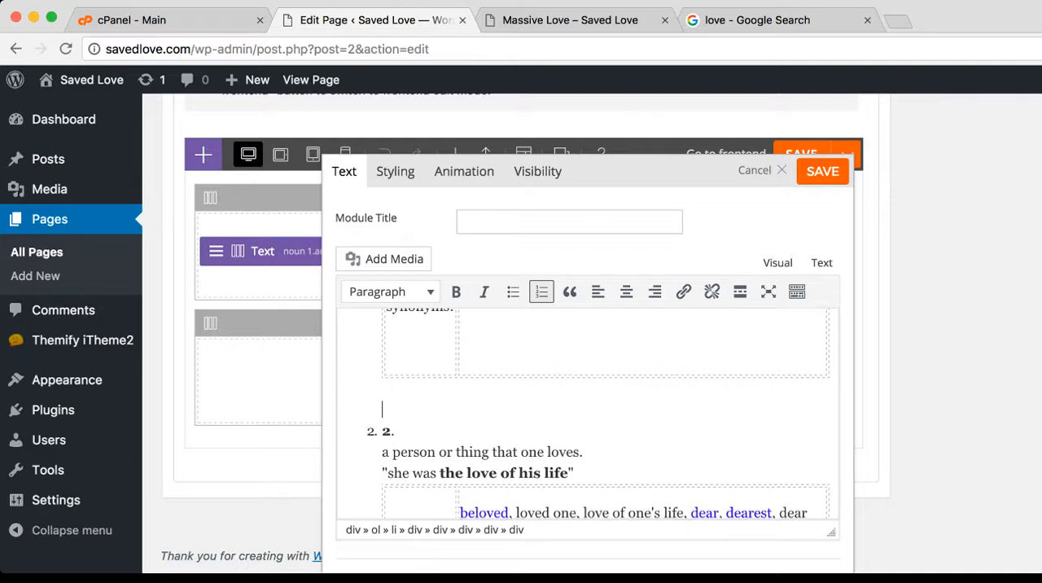
Examine the HTML source around the first synonyms table, then check the definition's remaining gaps in the visual view
scroll(586, 407, down, 5)
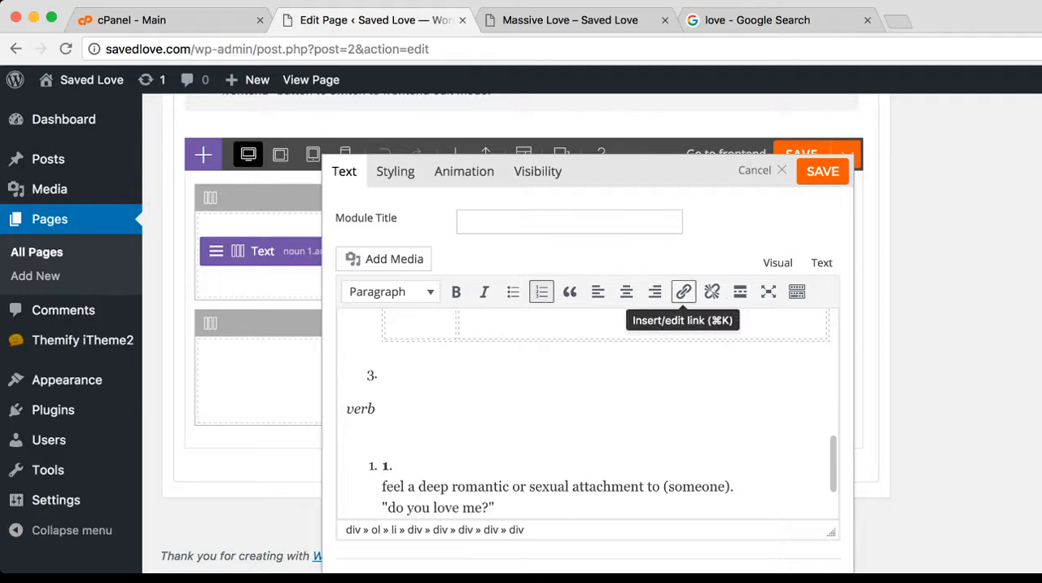
click(821, 263)
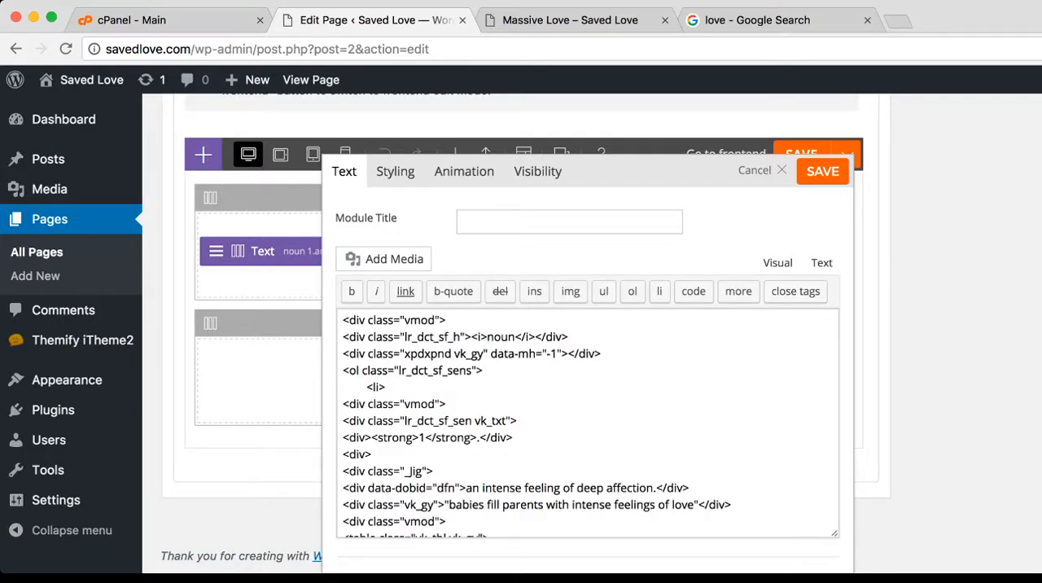
scroll(586, 423, down, 10)
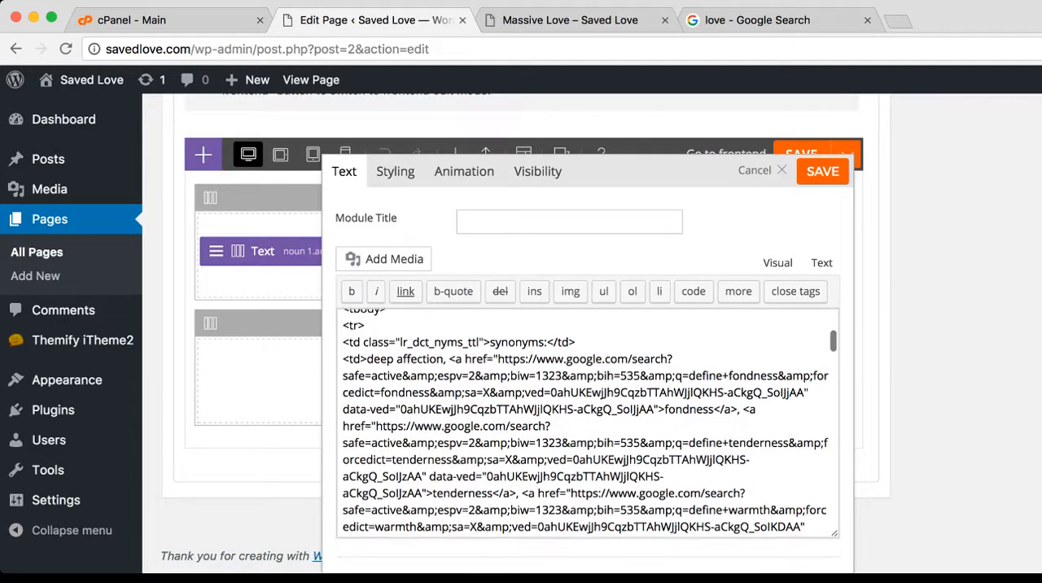
scroll(590, 420, down, 2)
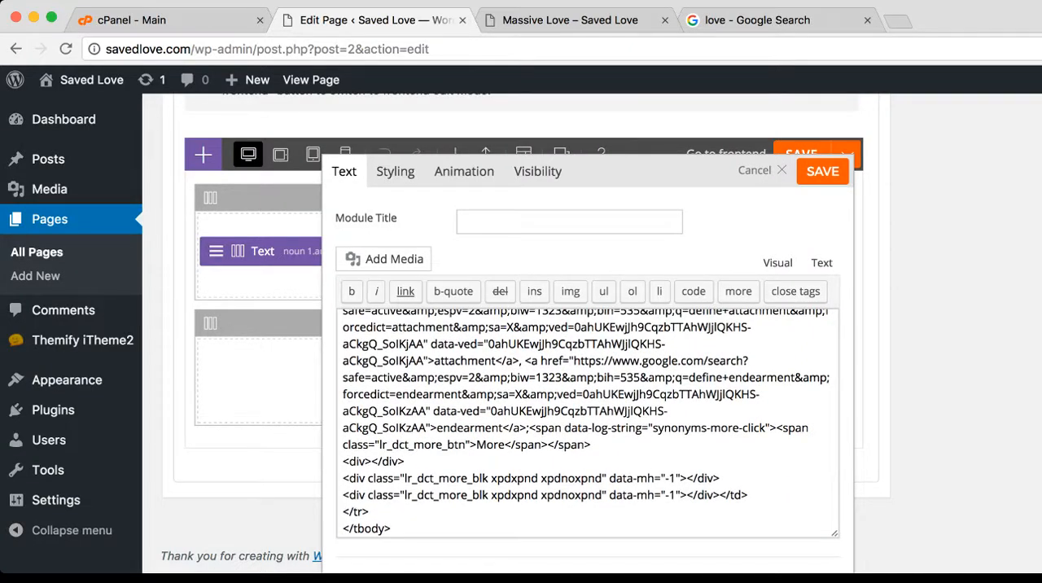
click(777, 263)
scroll(586, 415, down, 10)
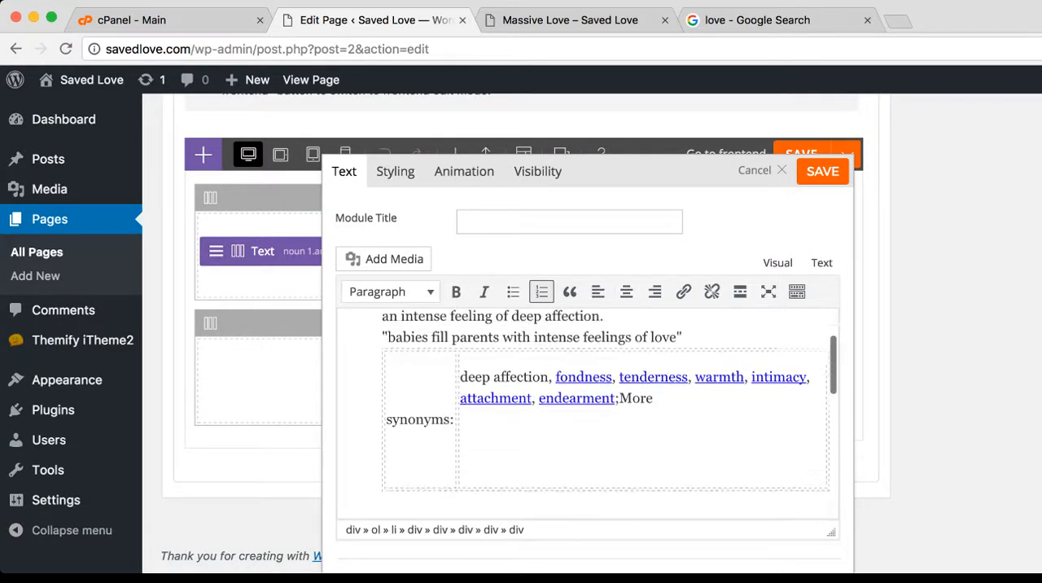
scroll(586, 415, down, 5)
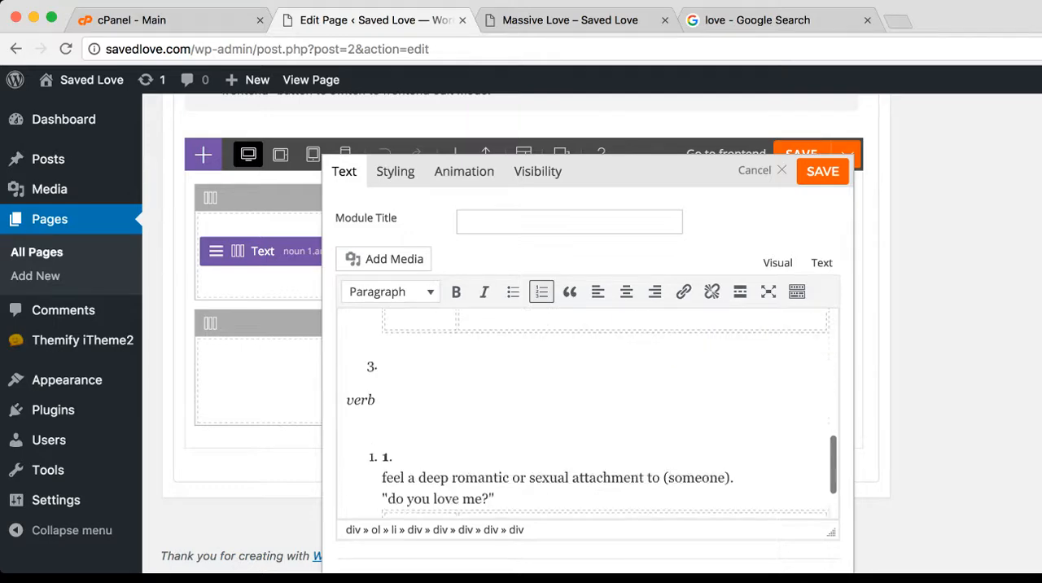
scroll(586, 342, up, 10)
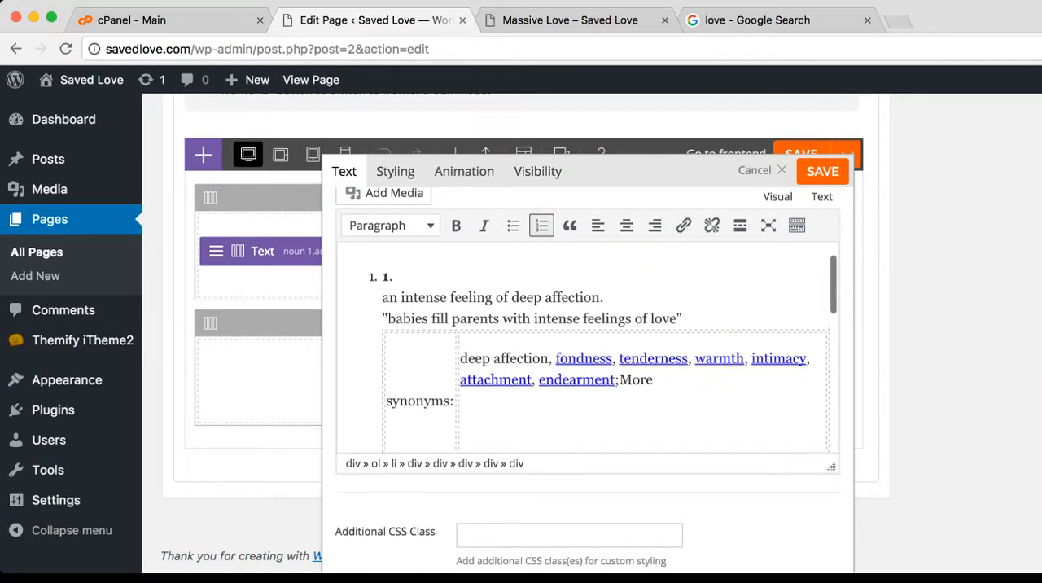
Delete the extra blank lines beneath the synonyms list inside the first definition's table
scroll(586, 342, down, 1)
scroll(586, 342, up, 1)
click(464, 385)
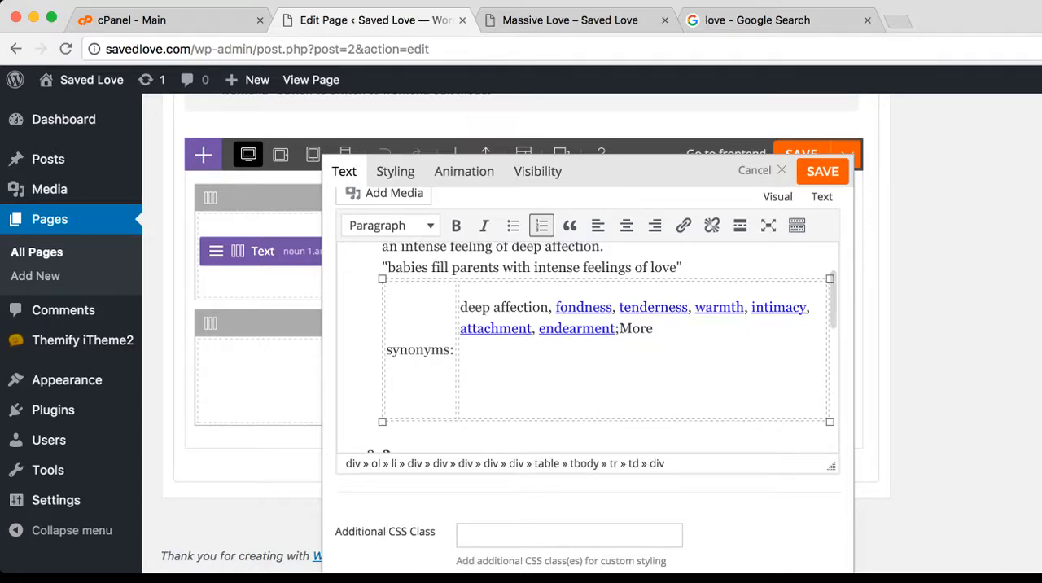
key(BackSpace)
scroll(586, 342, up, 8)
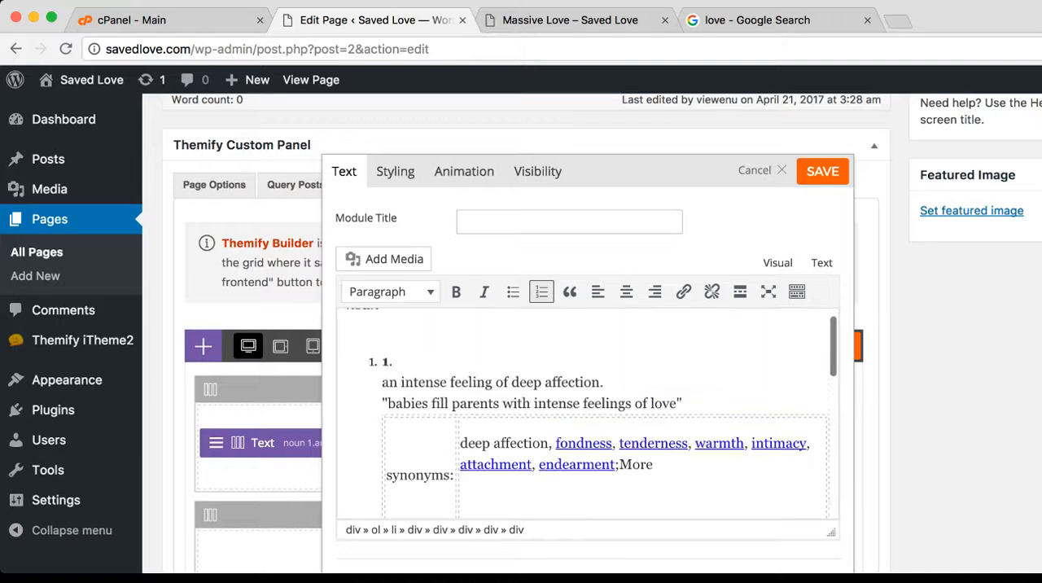
scroll(586, 413, down, 2)
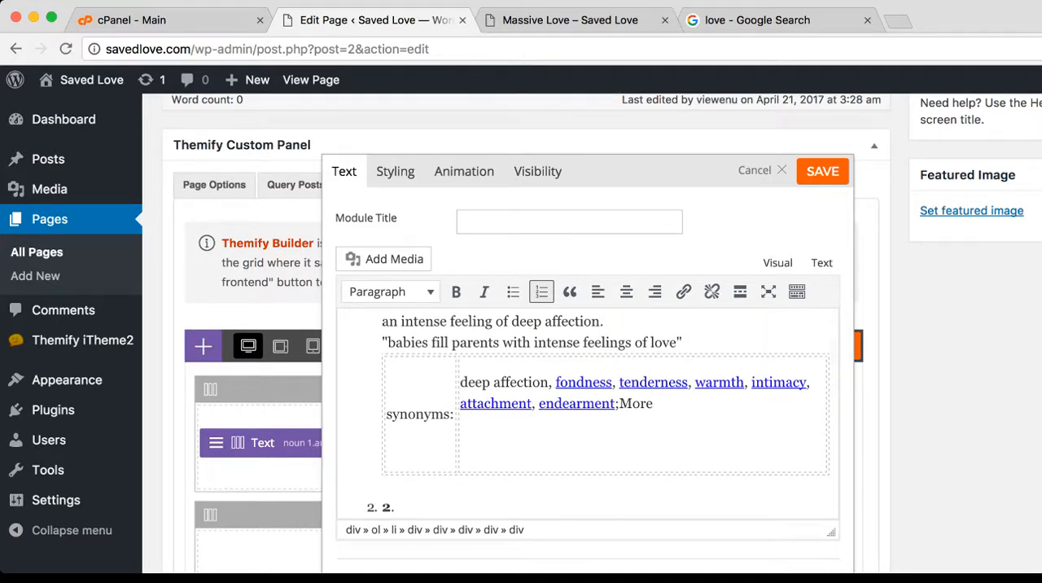
click(462, 460)
key(BackSpace)
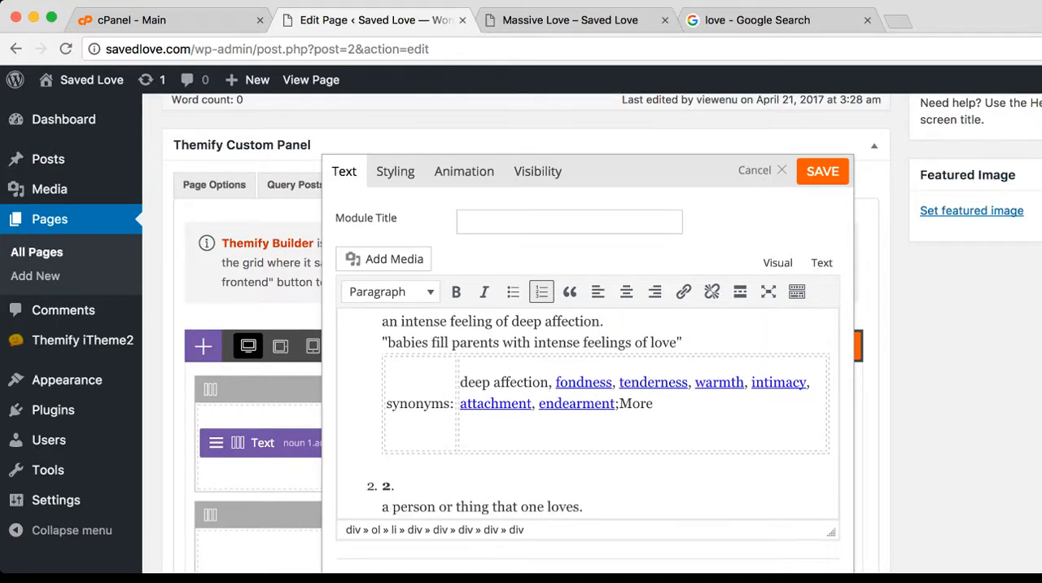
scroll(464, 436, down, 1)
click(464, 435)
key(BackSpace)
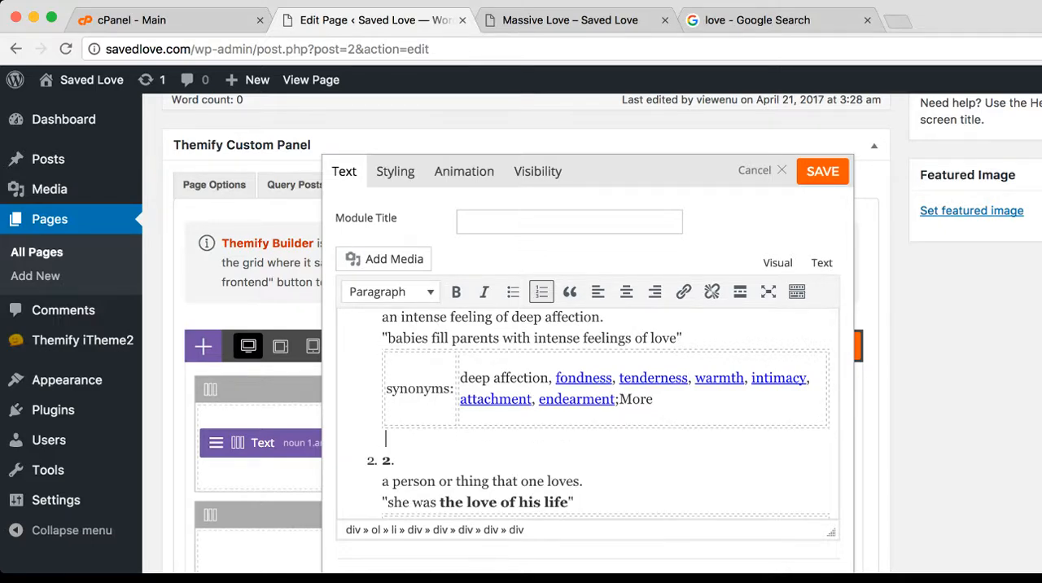
Delete the extra blank line beneath the synonyms list inside the second definition's table
scroll(463, 432, down, 5)
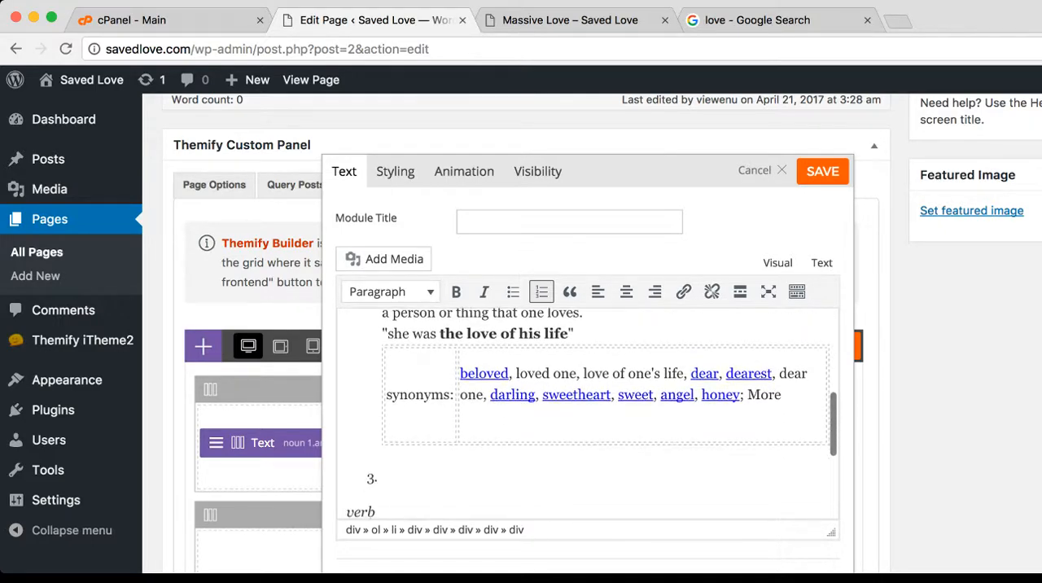
click(463, 430)
key(BackSpace)
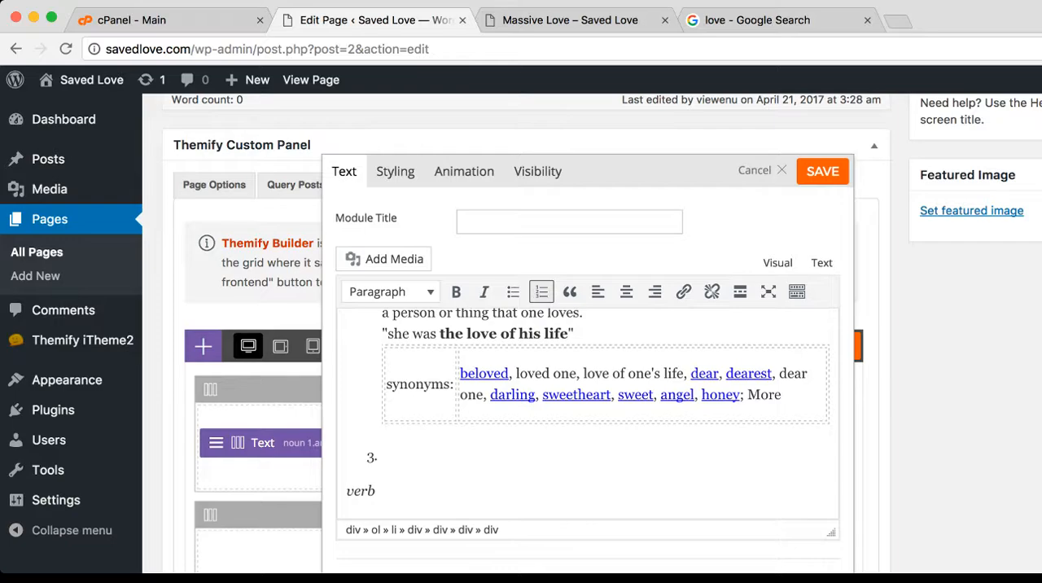
Check the verb section at the end of the definition, save the Text module, and update the Massive Love page
scroll(586, 407, down, 6)
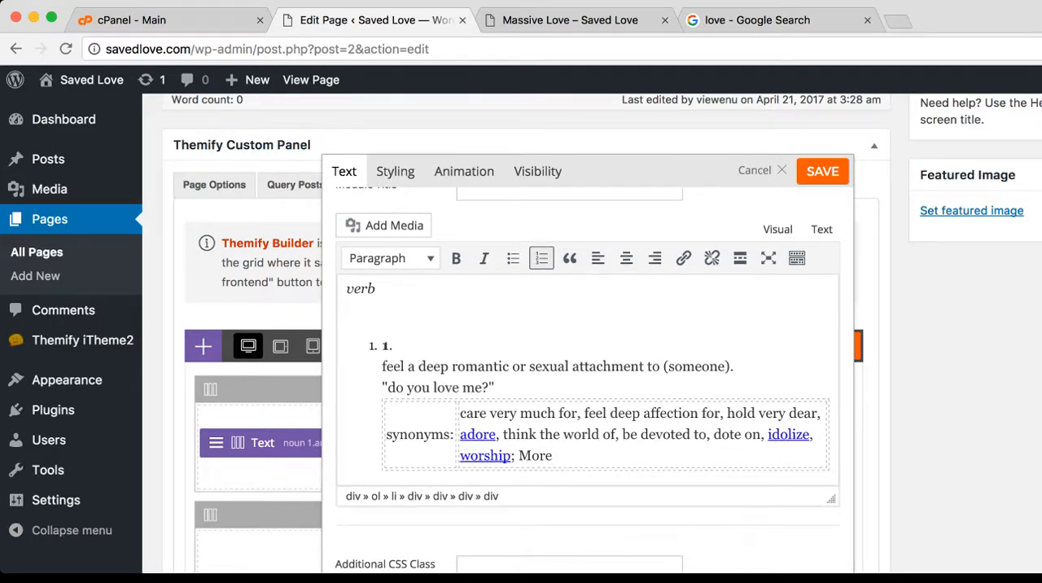
scroll(586, 391, down, 5)
click(822, 172)
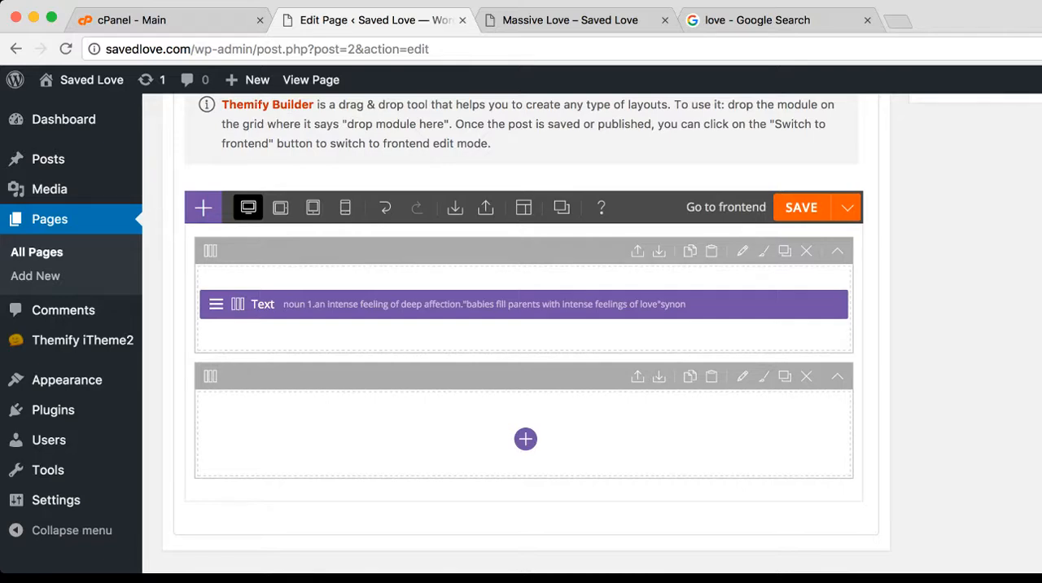
scroll(526, 334, up, 10)
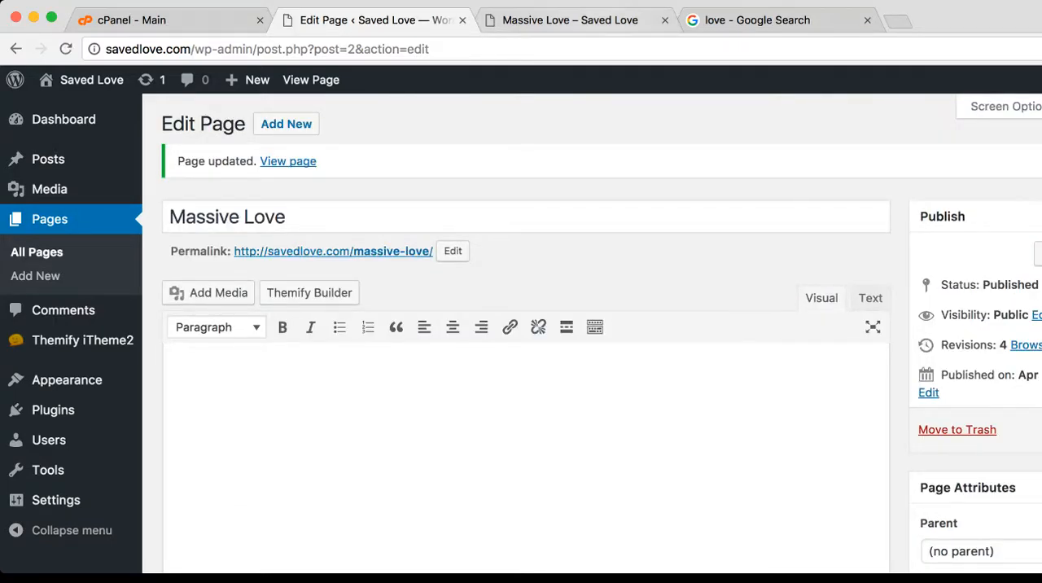
Reload the live Massive Love page and review the cleaned definition's spacing from the title down to the footer
click(570, 20)
click(66, 48)
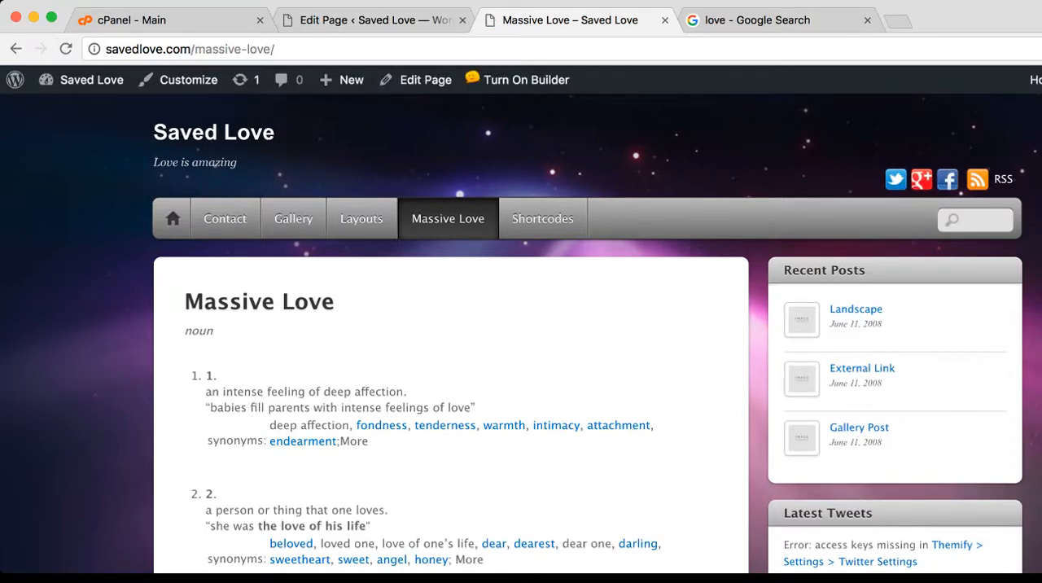
scroll(521, 325, down, 5)
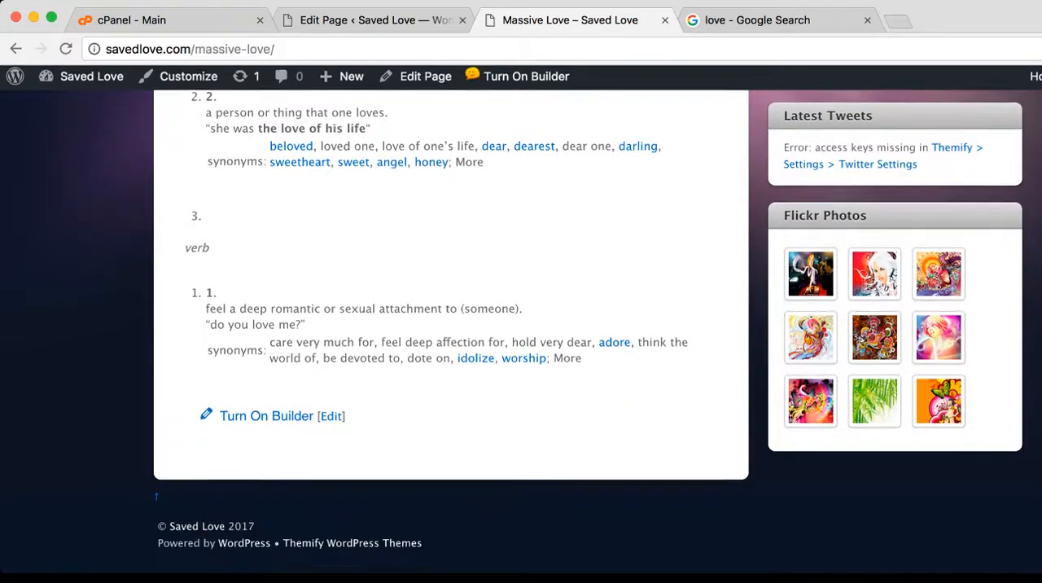
scroll(521, 325, up, 3)
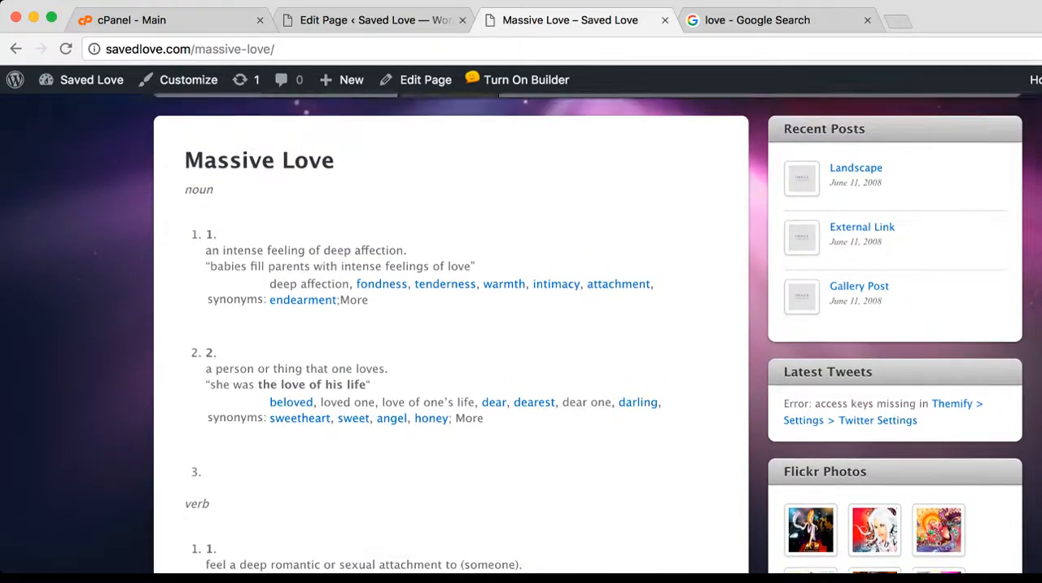
scroll(521, 325, up, 2)
scroll(521, 325, down, 4)
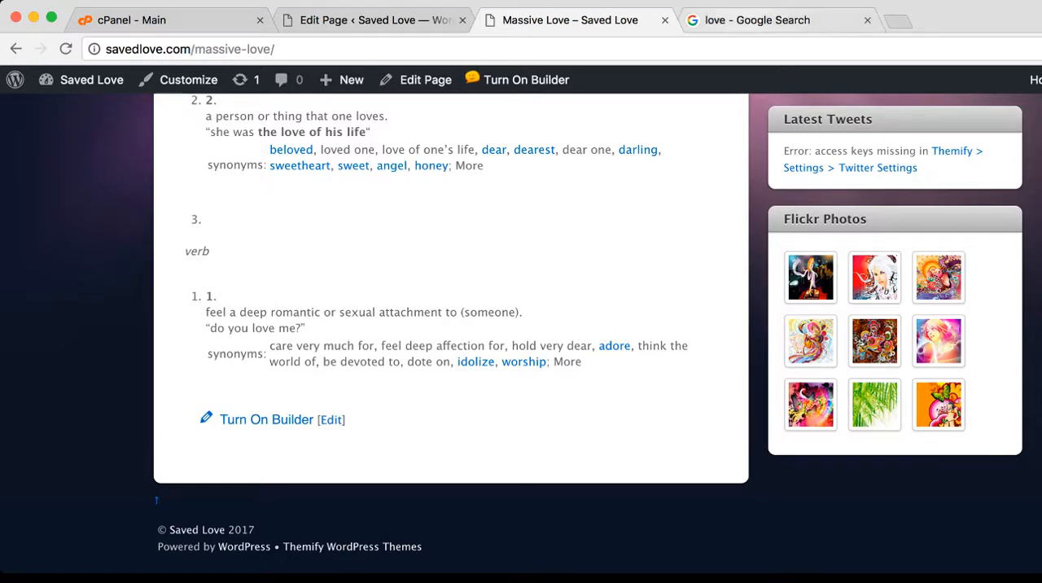
Switch to the Google image results, search for "love .png", and browse the heart and love graphics
click(773, 20)
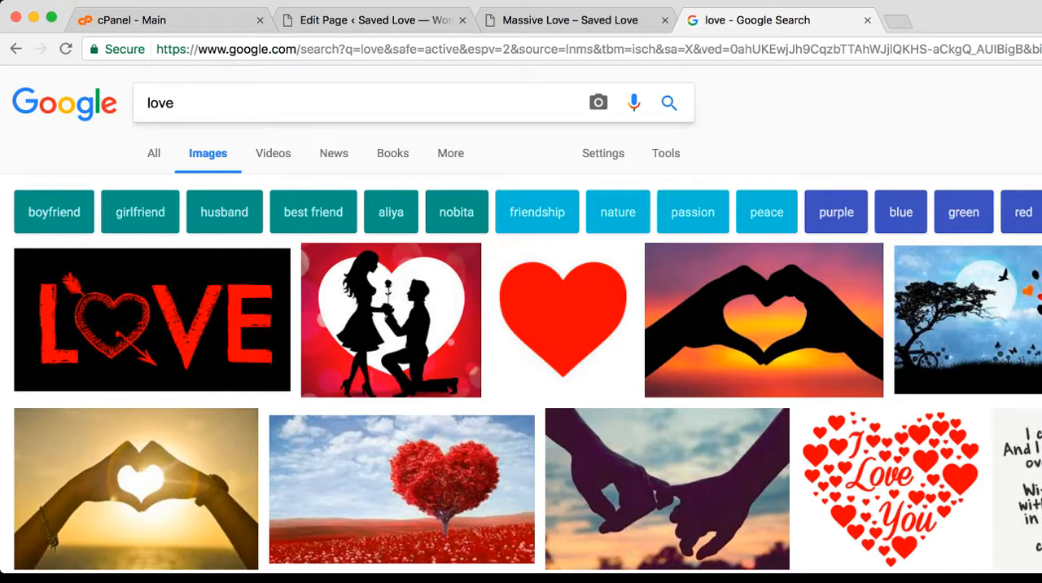
text(.png)
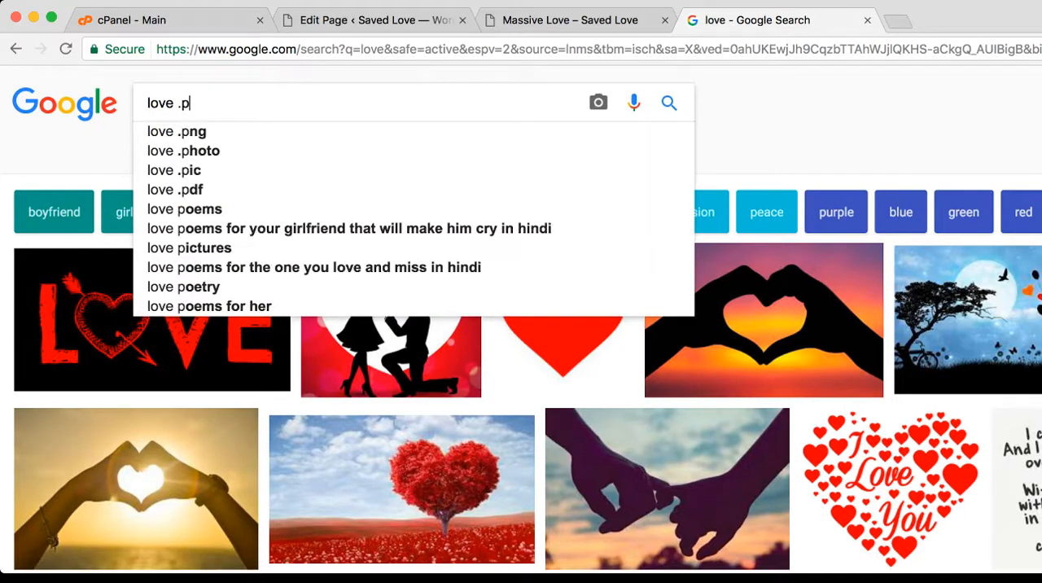
key(Return)
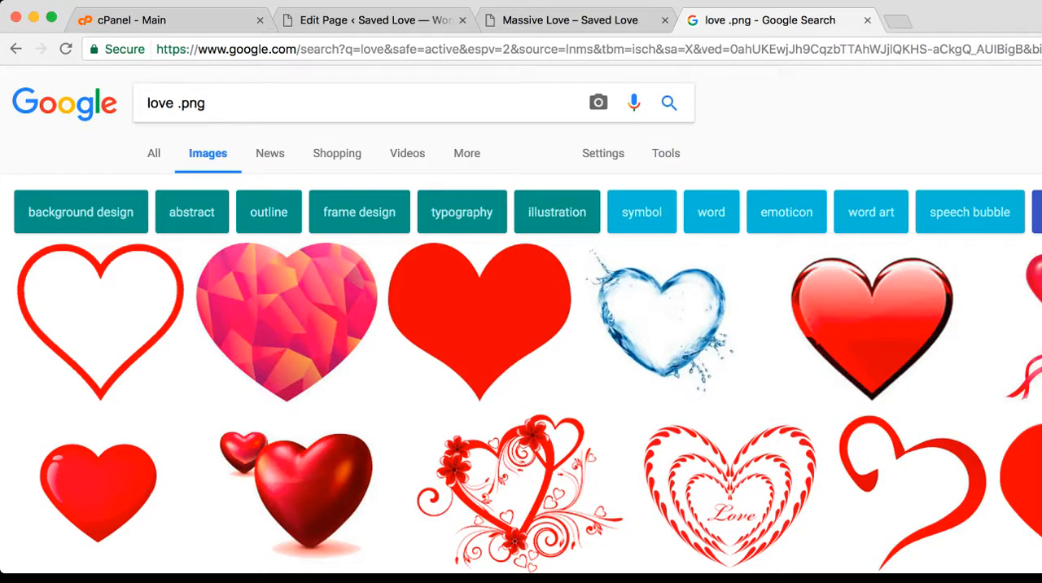
scroll(521, 319, down, 5)
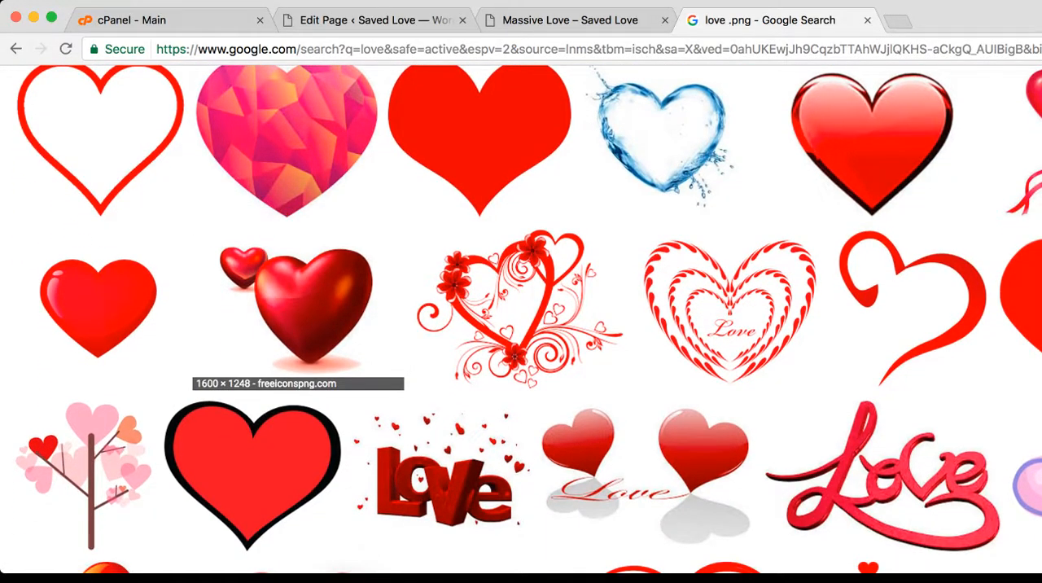
scroll(298, 309, down, 2)
scroll(527, 318, down, 1)
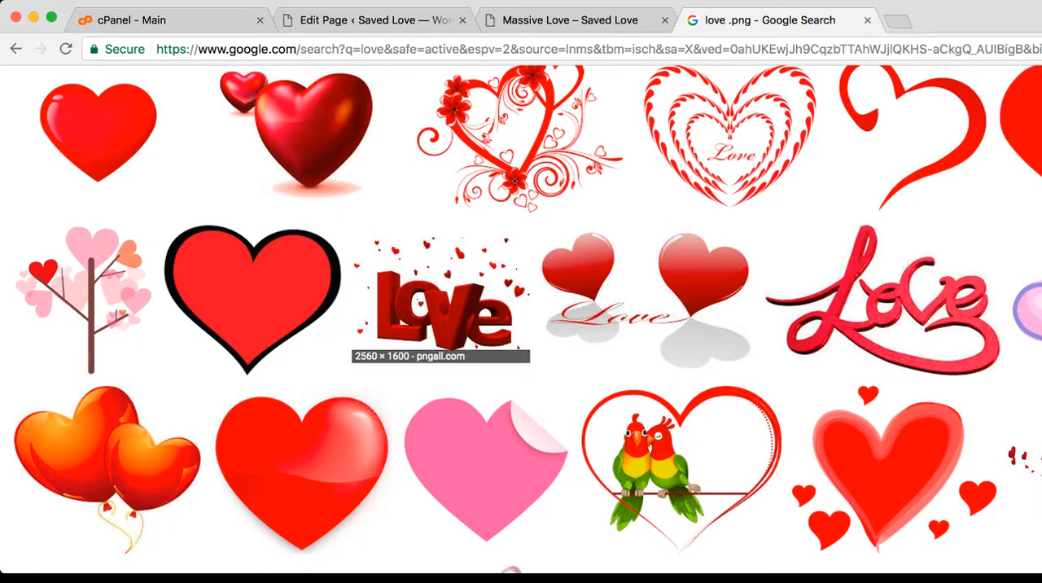
scroll(472, 326, down, 3)
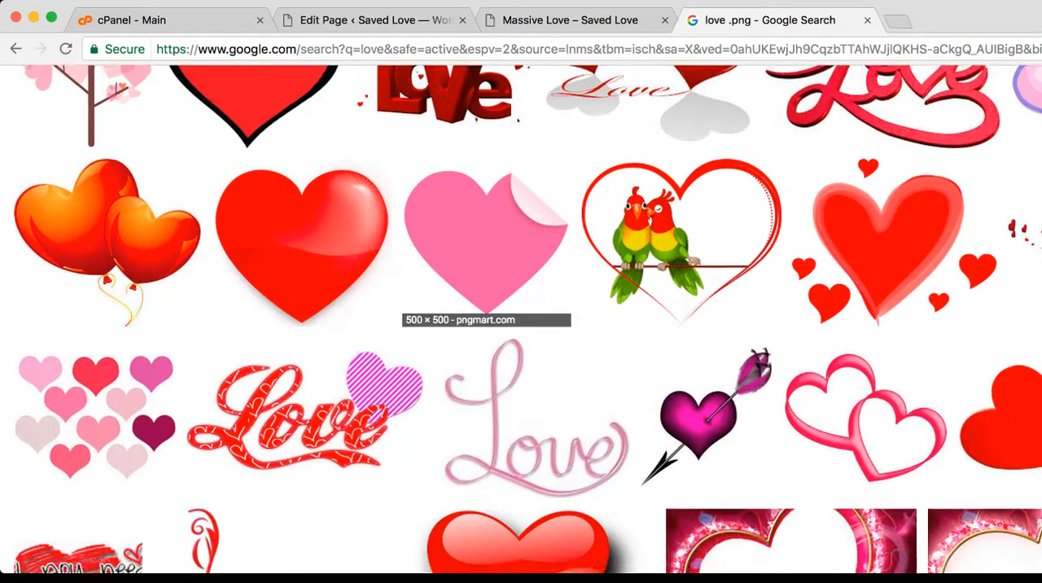
scroll(480, 325, up, 8)
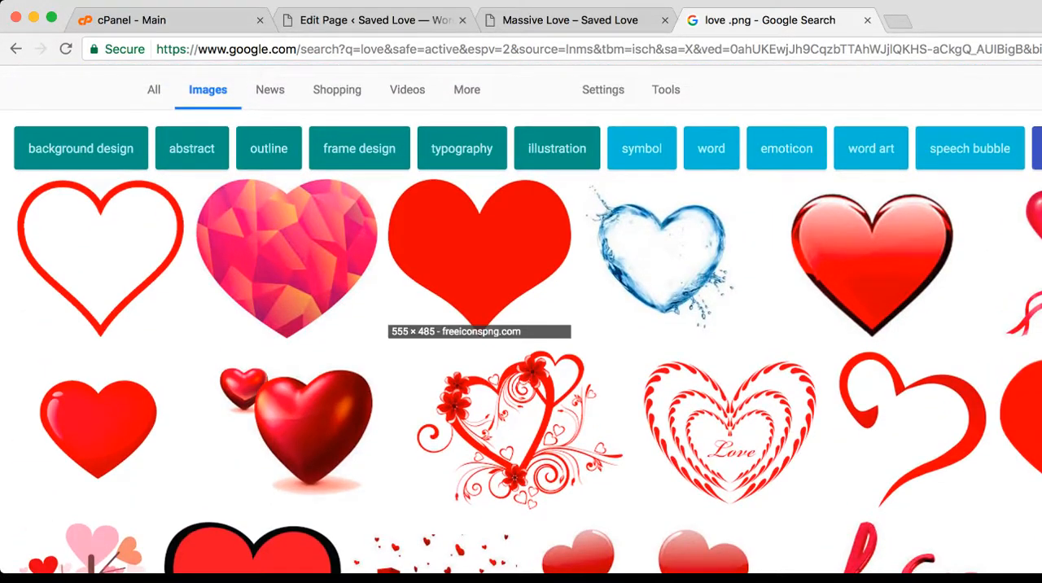
Go to the Pixabay website in the image search's browser tab
key(super+l)
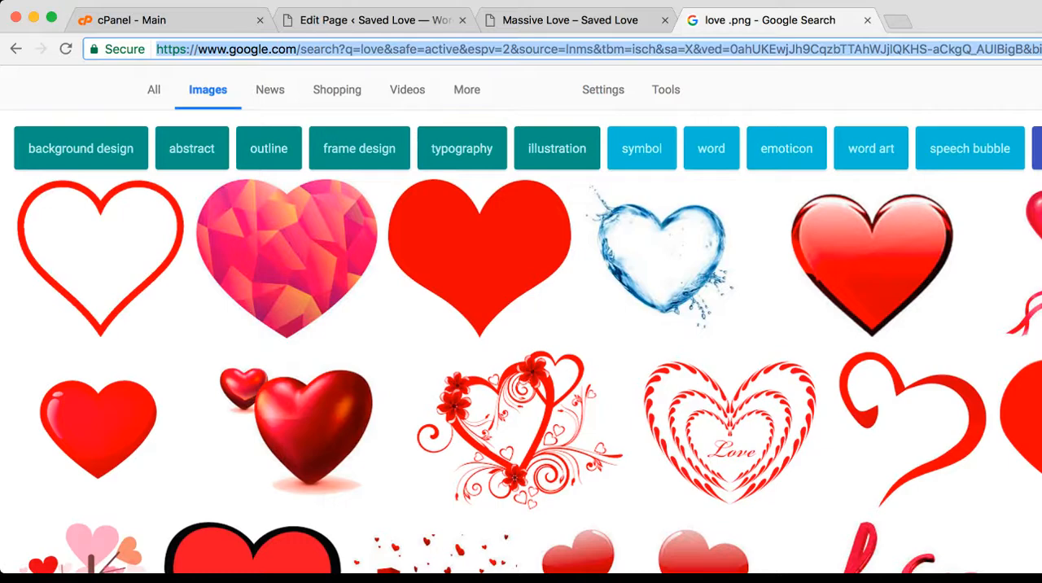
text(pixabay.com)
key(Return)
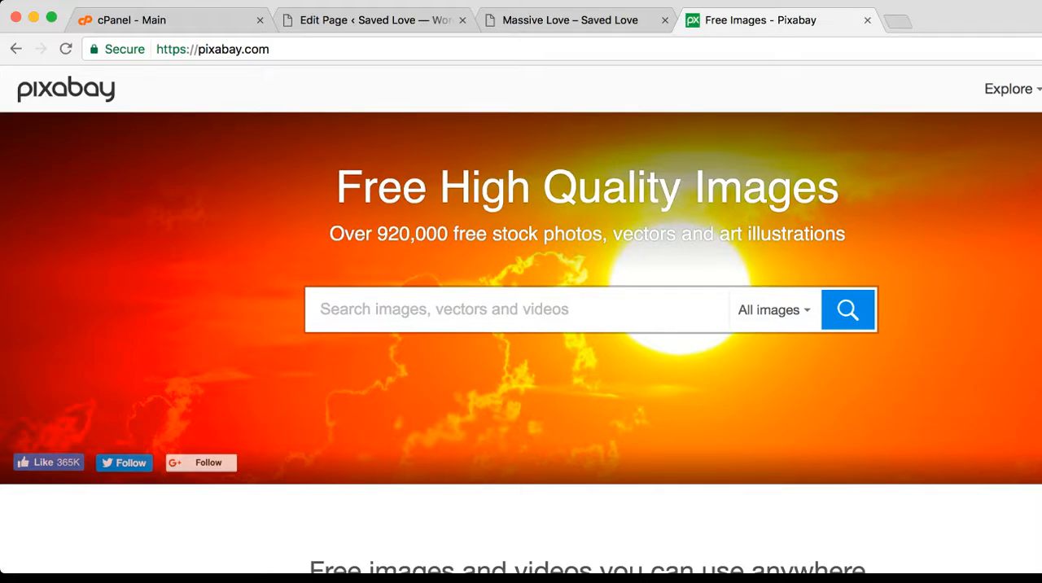
Search Pixabay for "love" and browse the free image results
text(love)
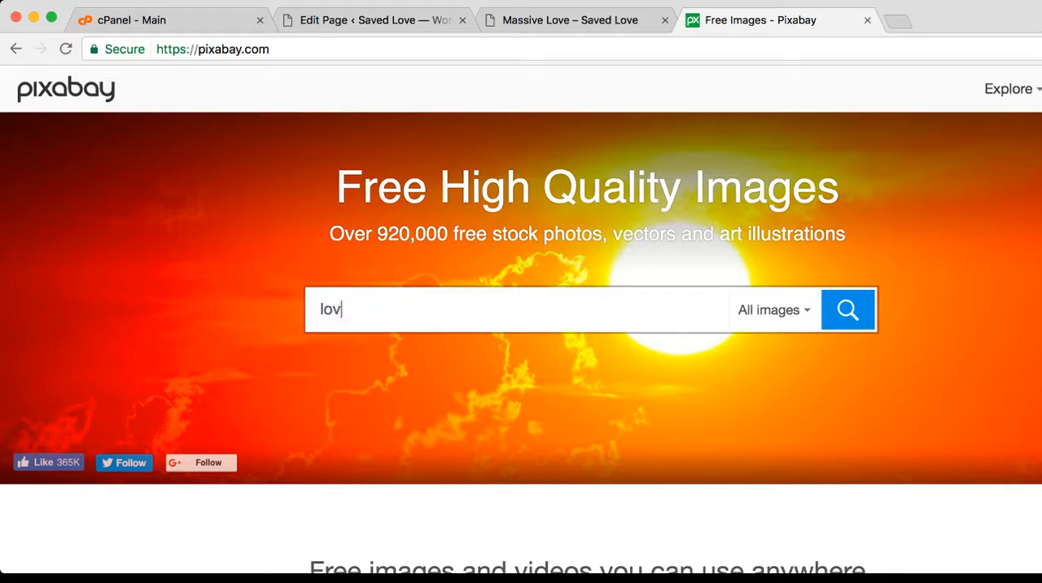
key(Return)
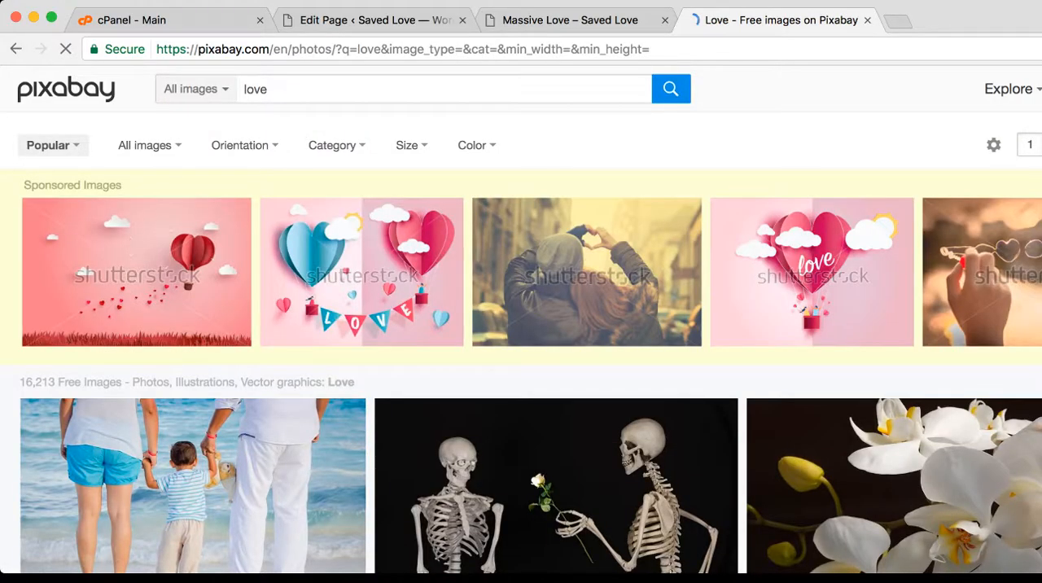
scroll(529, 325, down, 10)
scroll(529, 326, down, 5)
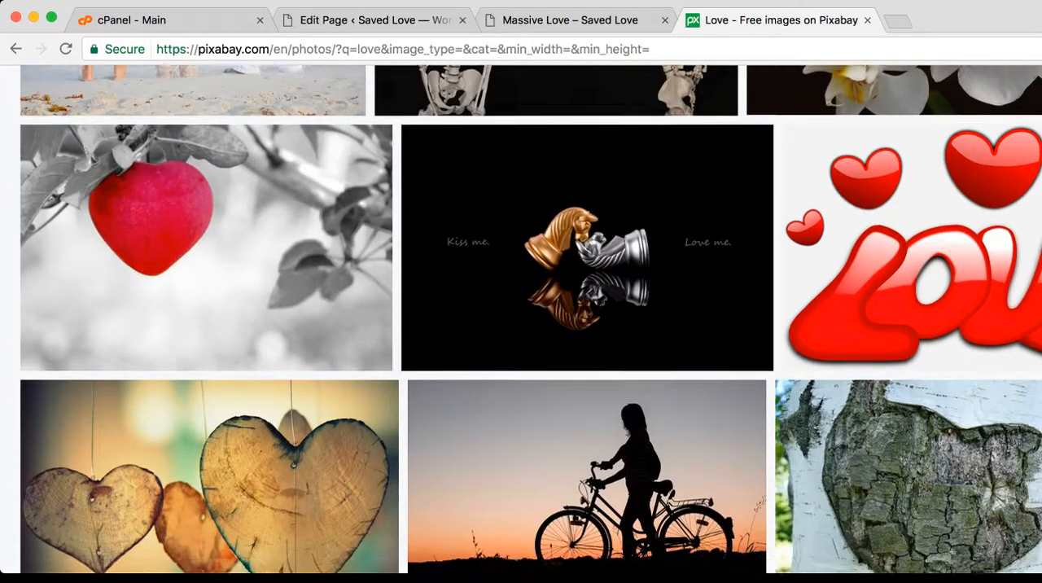
scroll(529, 325, up, 10)
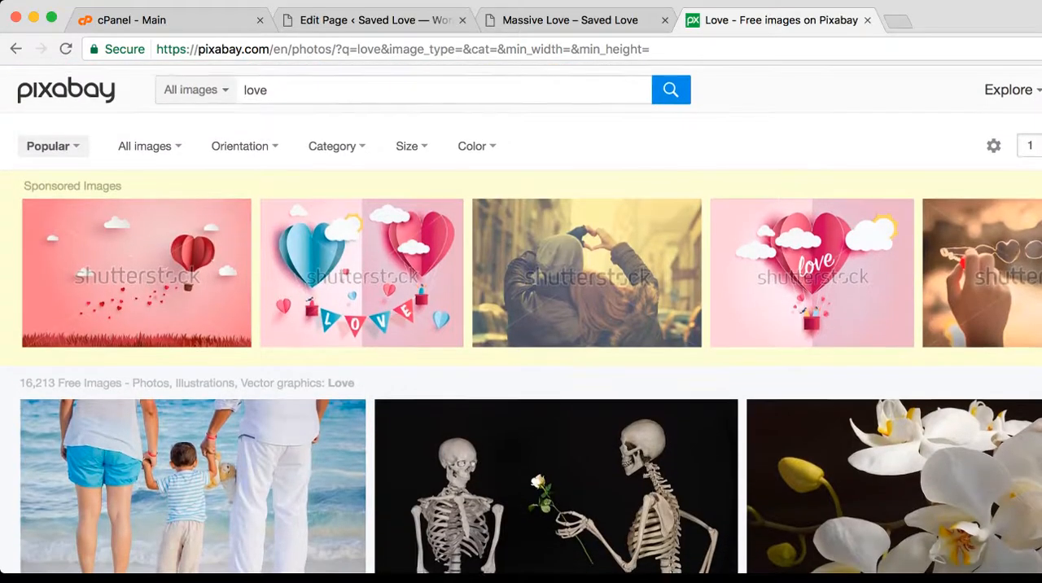
Search Pixabay for "heart" and browse the results for a suitable picture
key(super+a)
text(heart)
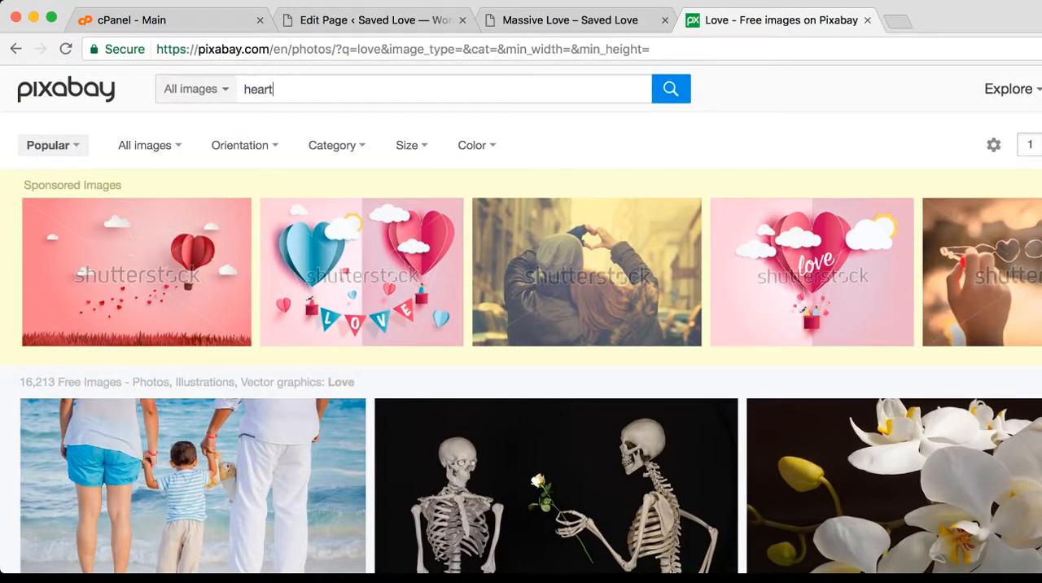
key(Return)
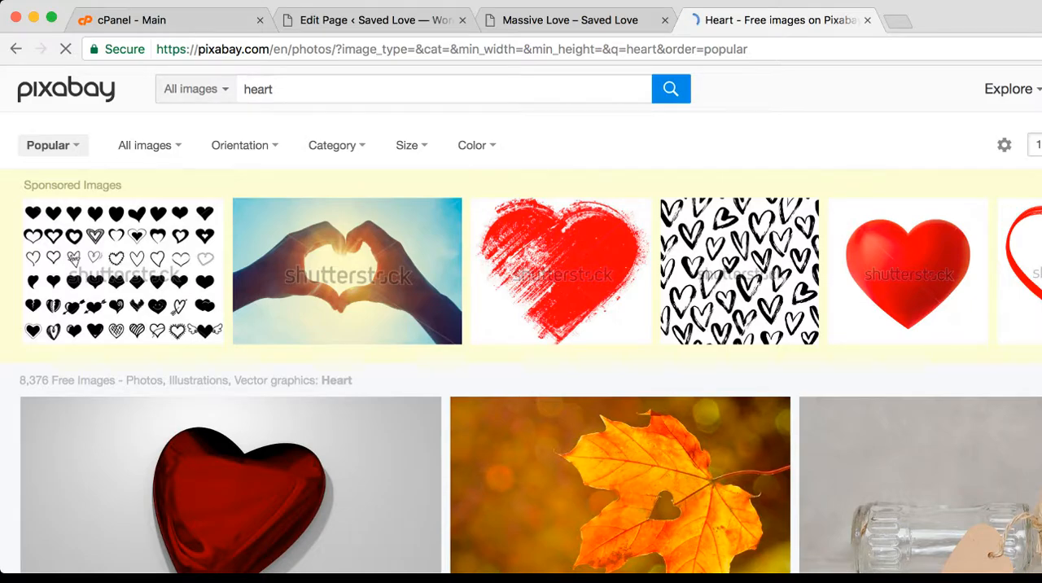
scroll(529, 325, down, 5)
scroll(187, 244, down, 6)
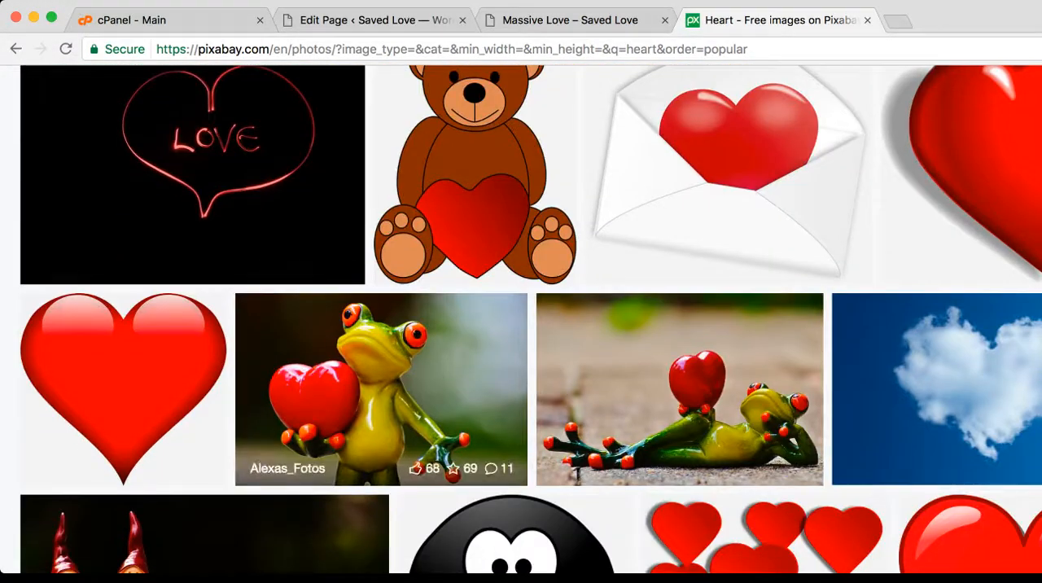
scroll(381, 203, down, 3)
scroll(381, 204, down, 6)
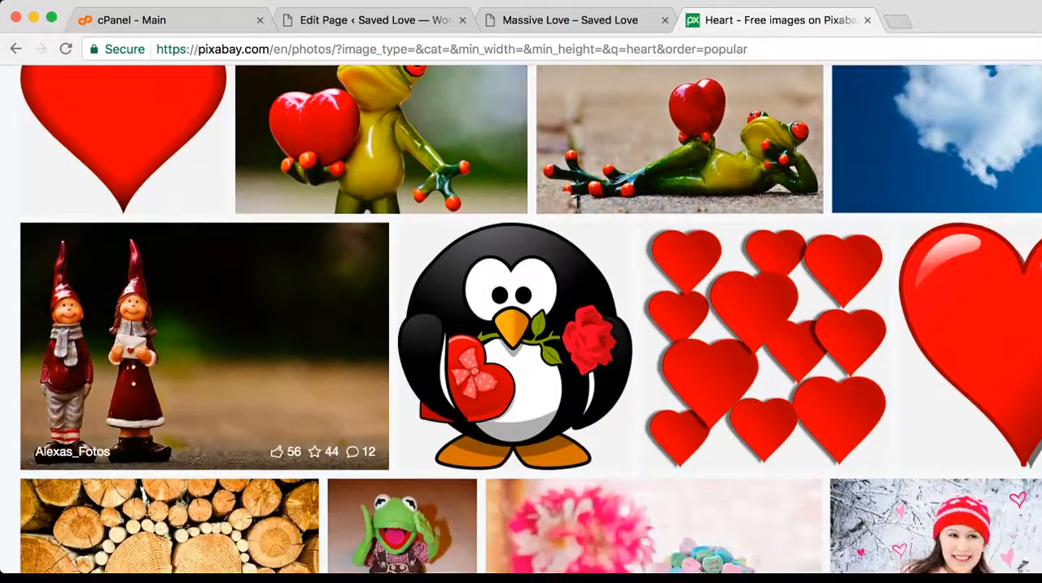
scroll(381, 366, down, 4)
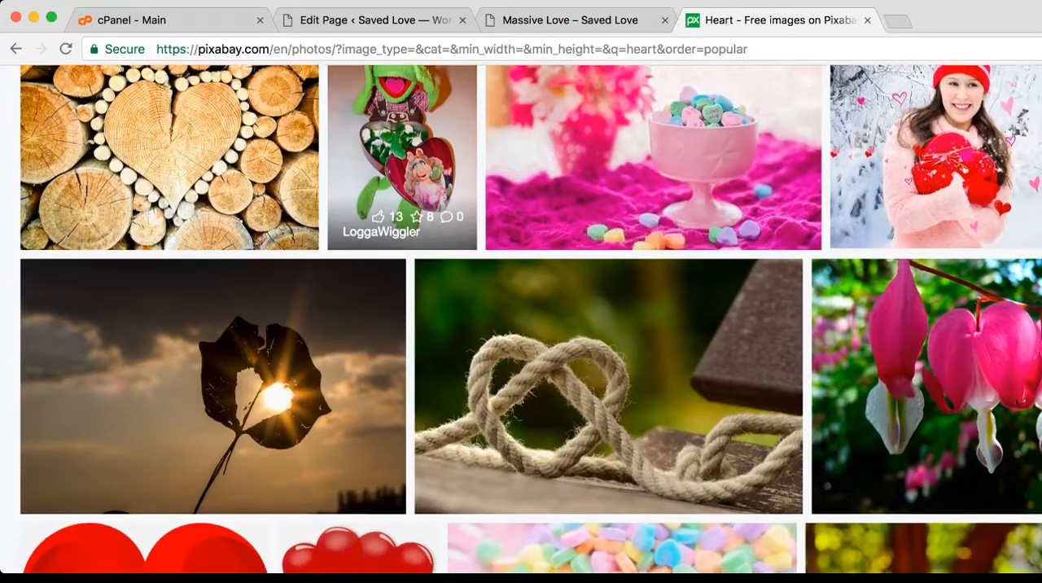
scroll(342, 358, down, 5)
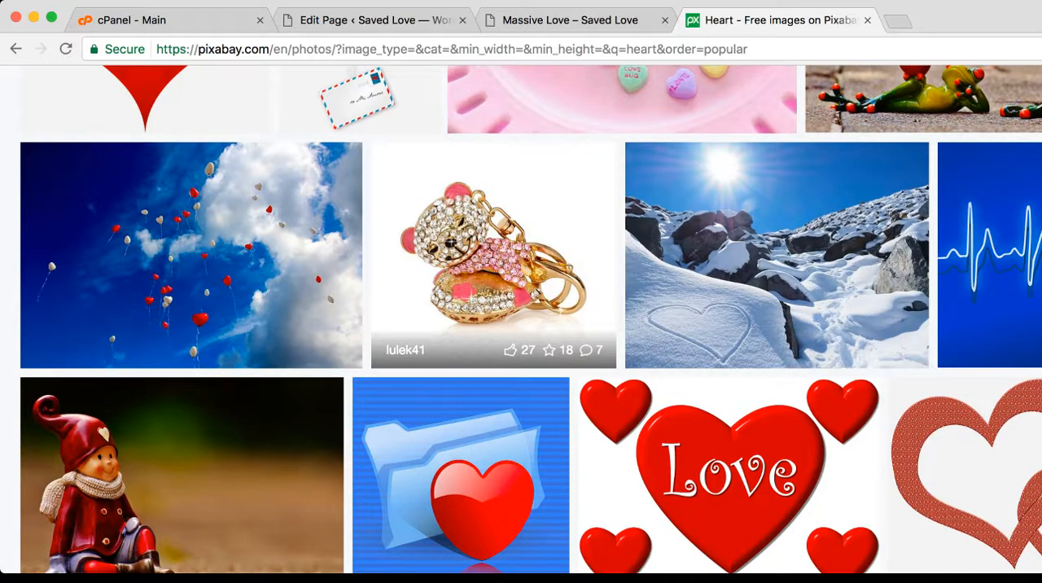
Open the jeweled teddy bear keychain photo and download it as the 640×594 JPG
click(493, 253)
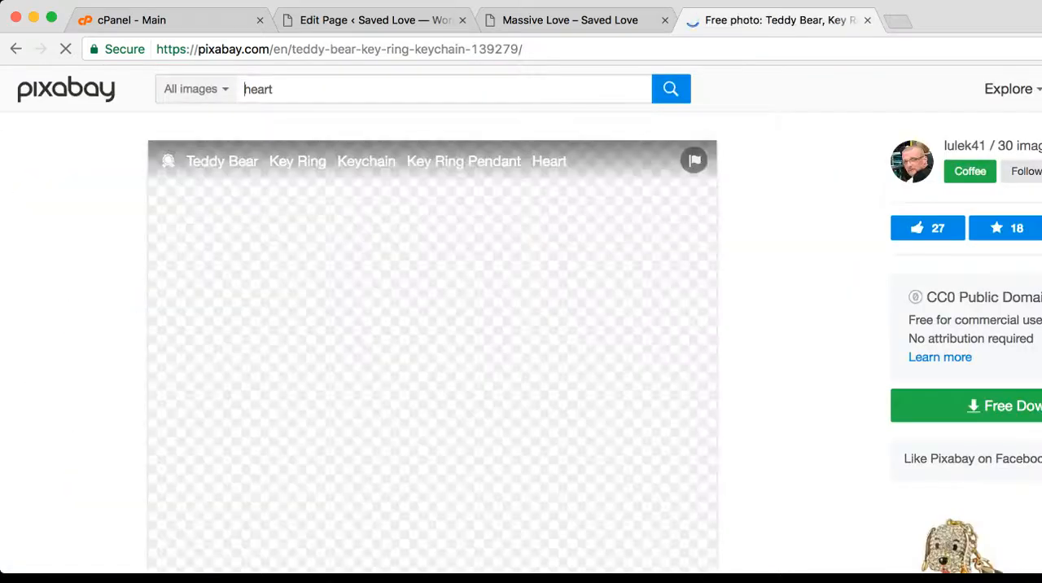
scroll(520, 325, down, 3)
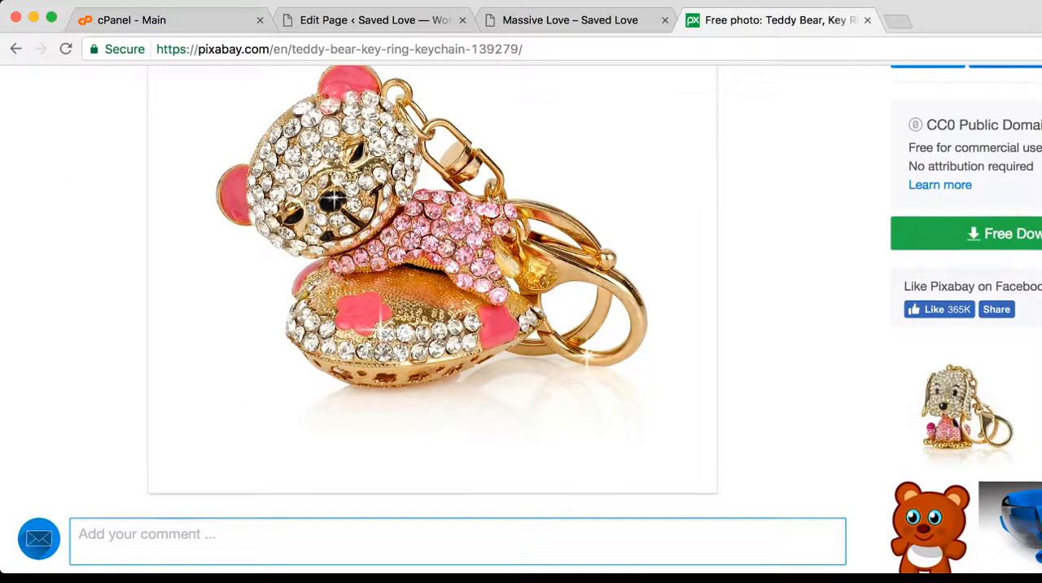
scroll(520, 325, up, 1)
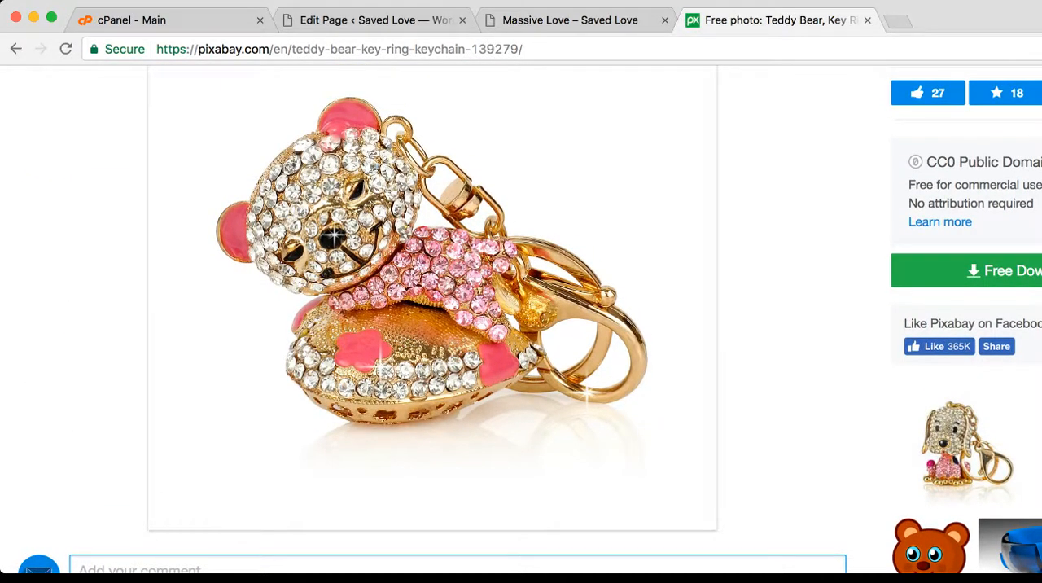
click(456, 257)
click(432, 257)
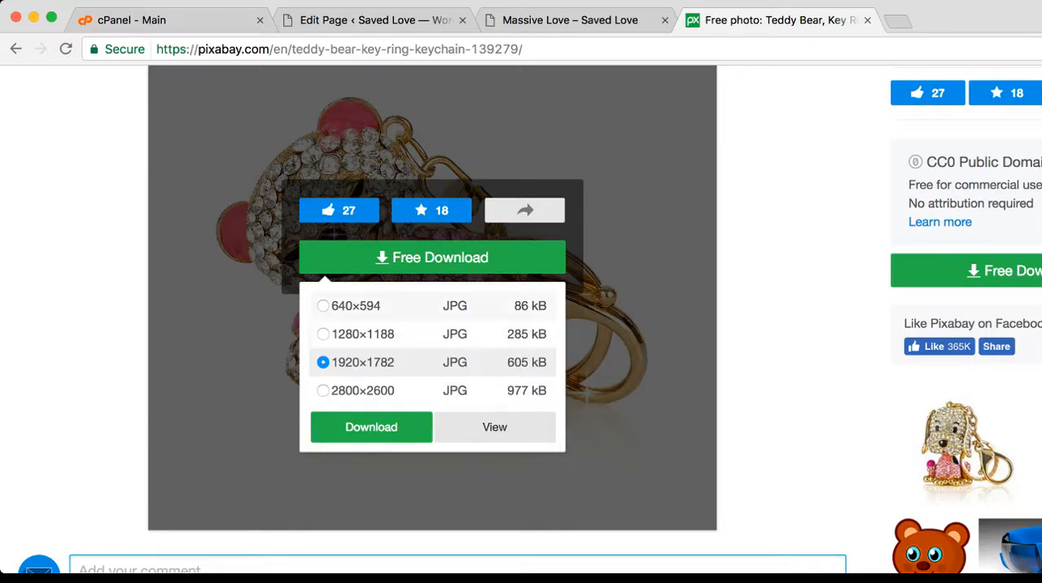
click(323, 306)
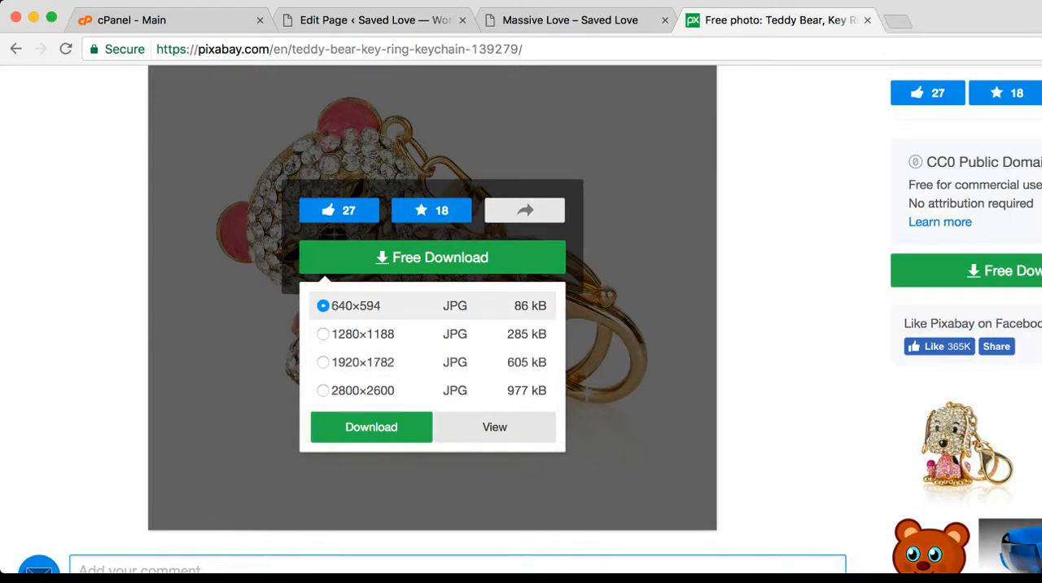
click(371, 427)
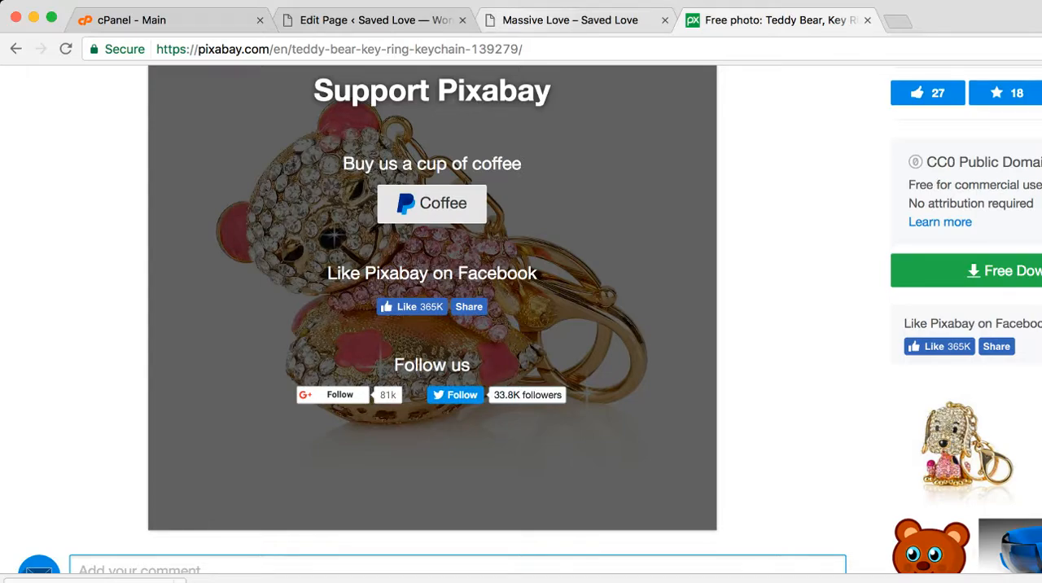
In the Massive Love page editor, add an Image module below the first row's Text module, using the uploaded teddy bear keychain picture
click(570, 20)
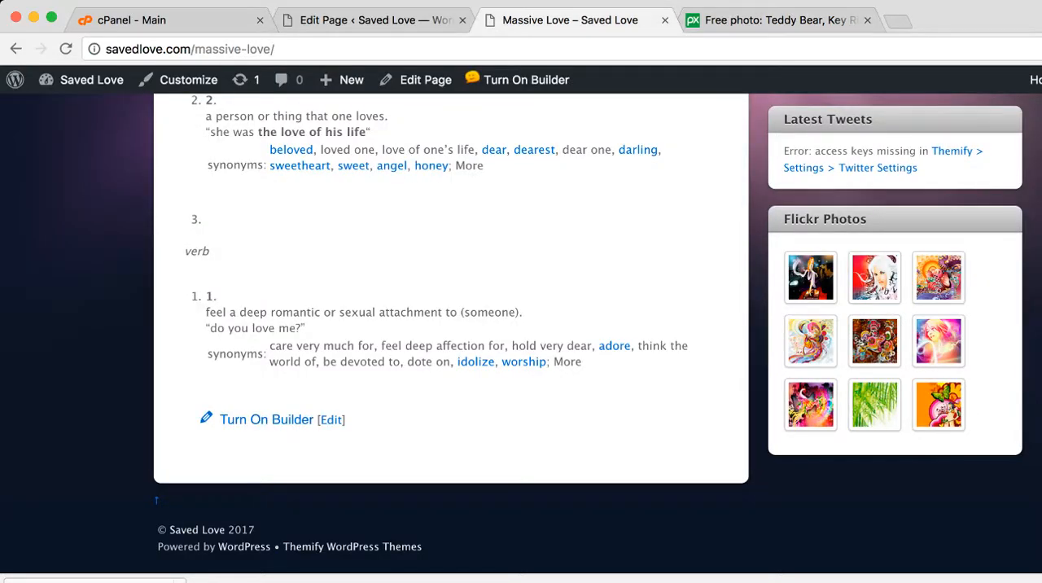
click(375, 20)
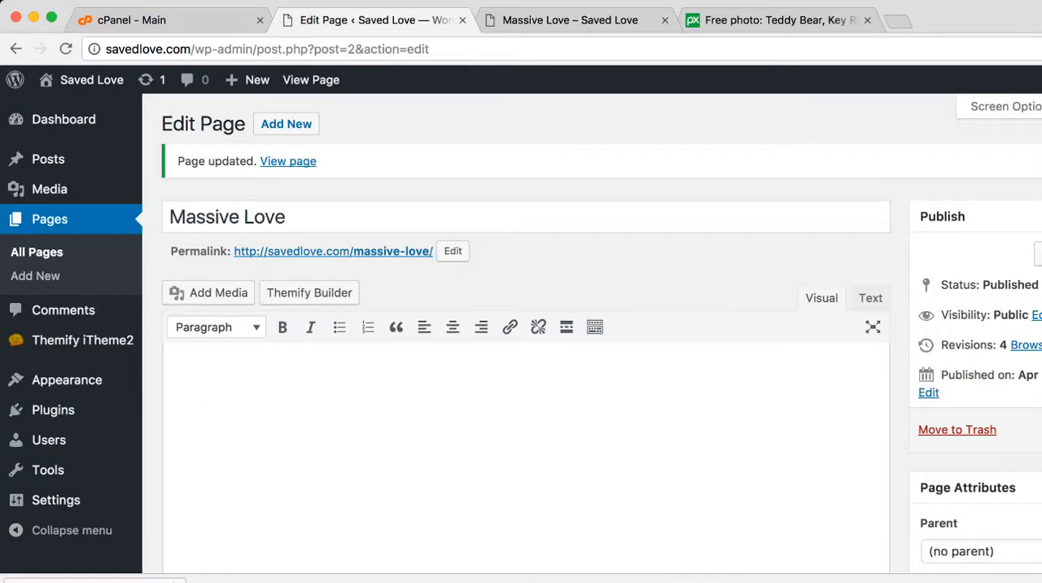
scroll(521, 337, down, 10)
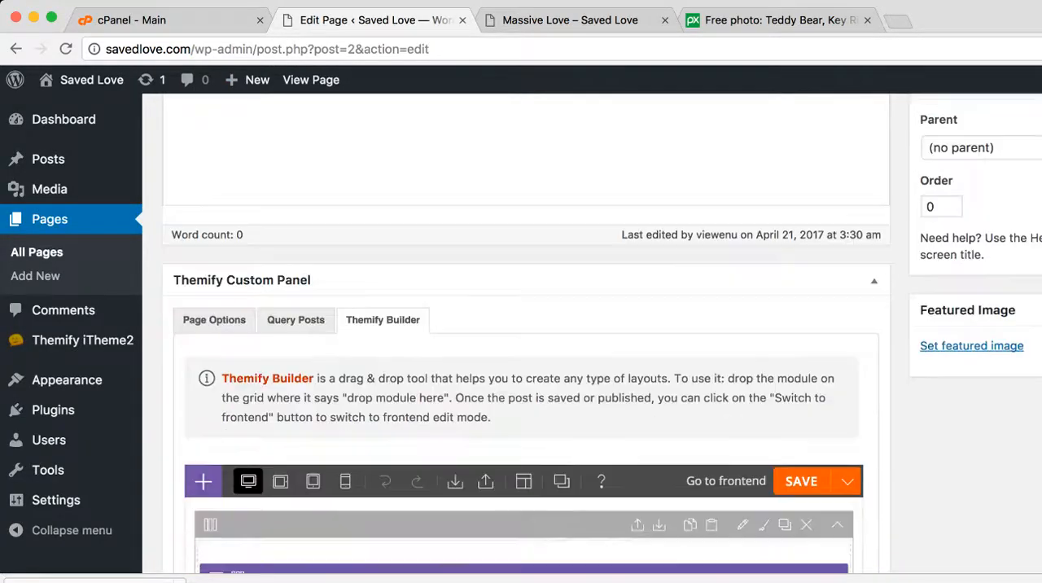
scroll(521, 338, down, 2)
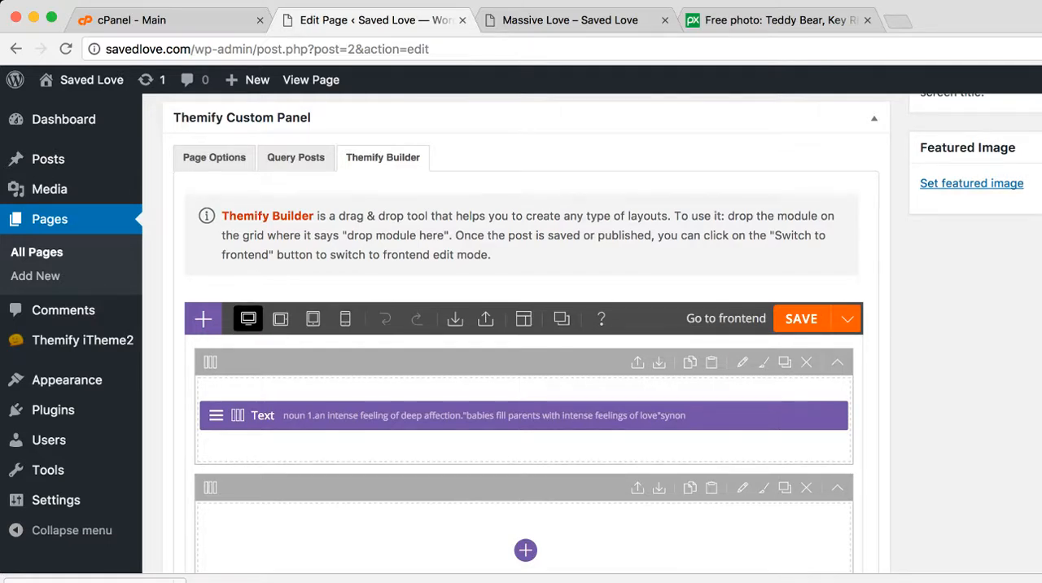
mouse_move(524, 319)
scroll(521, 338, down, 3)
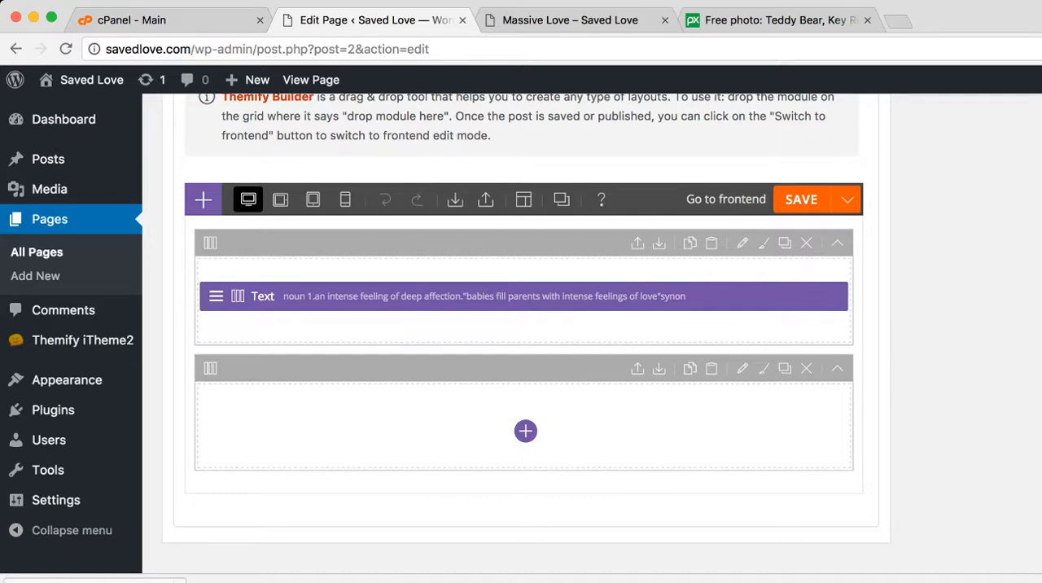
mouse_move(211, 243)
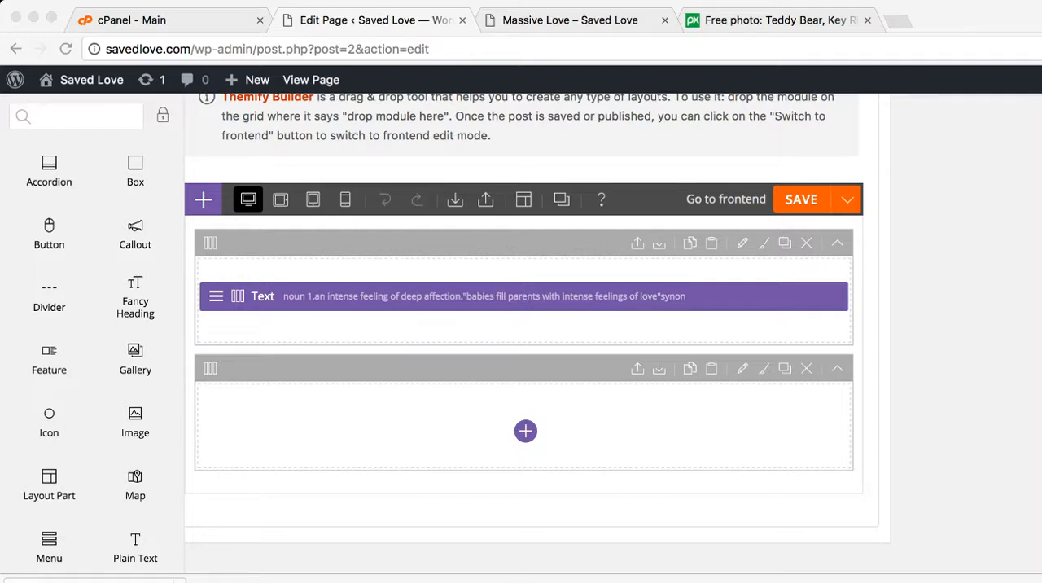
click(204, 199)
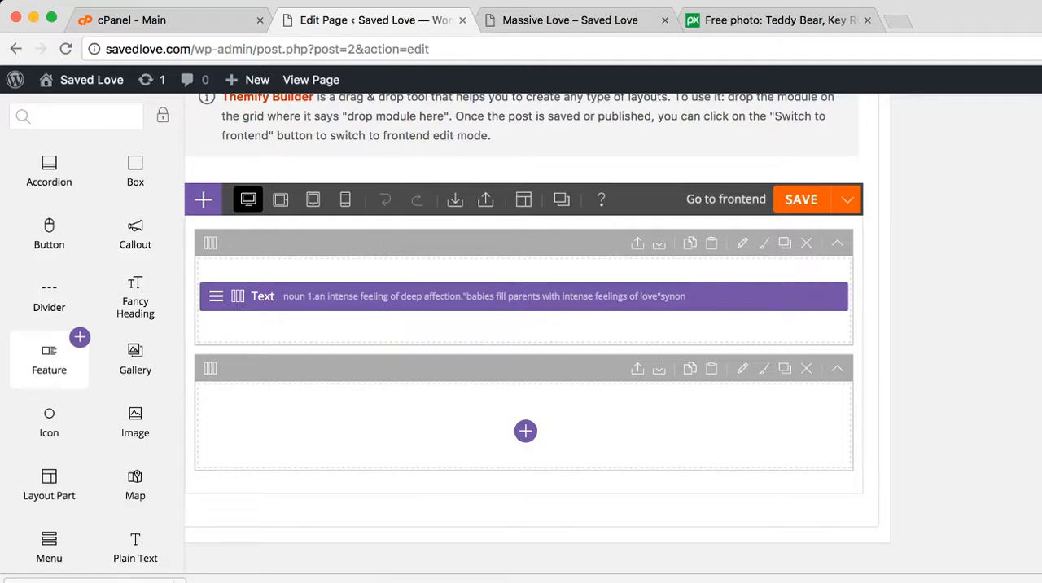
scroll(49, 354, down, 1)
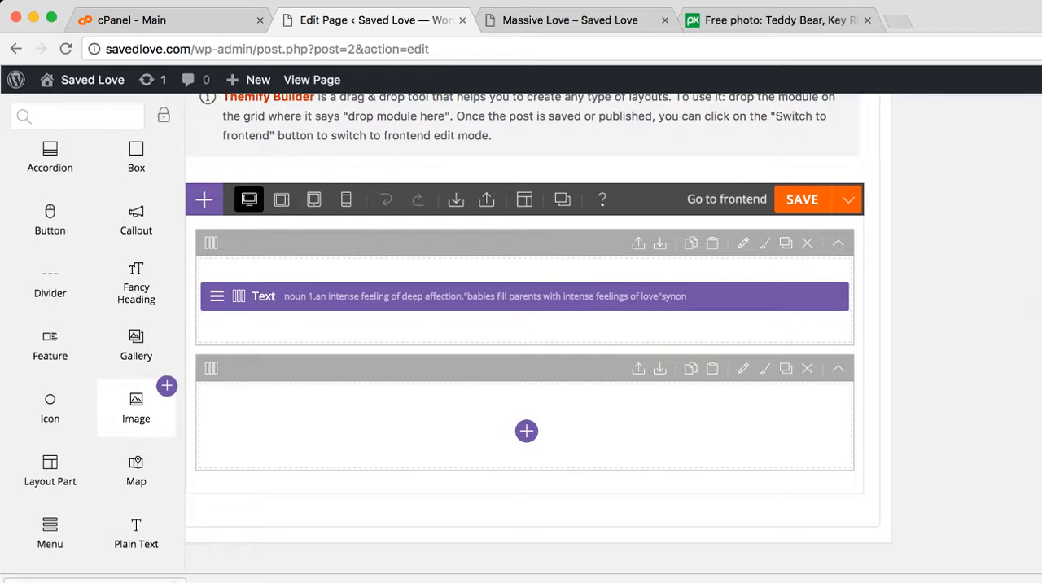
drag(135, 407, 303, 332)
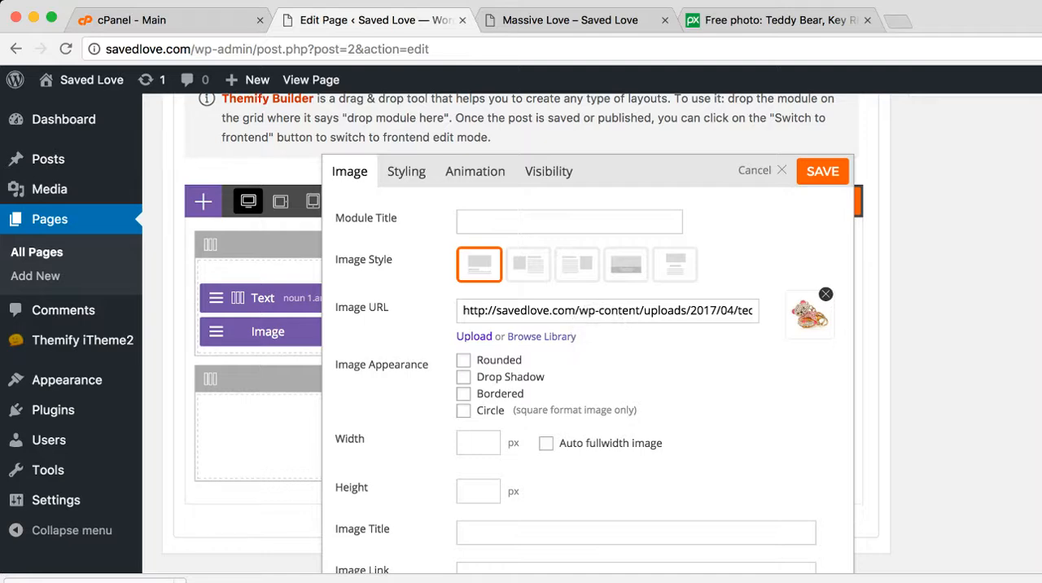
Look over the Image module's appearance, size and caption options, leave them unset, and save the module
scroll(588, 375, down, 4)
scroll(588, 374, up, 2)
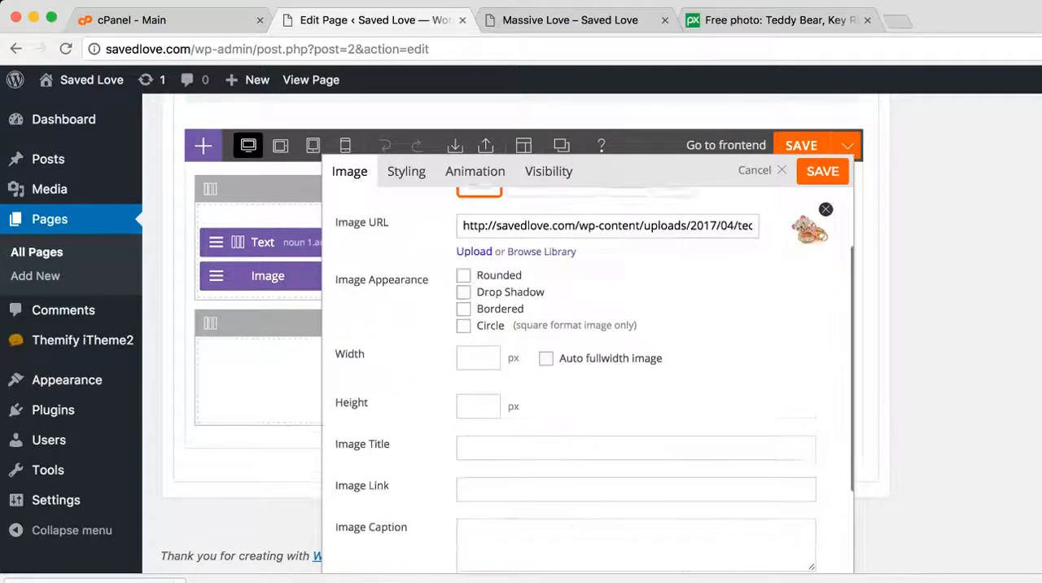
scroll(587, 374, up, 3)
click(822, 171)
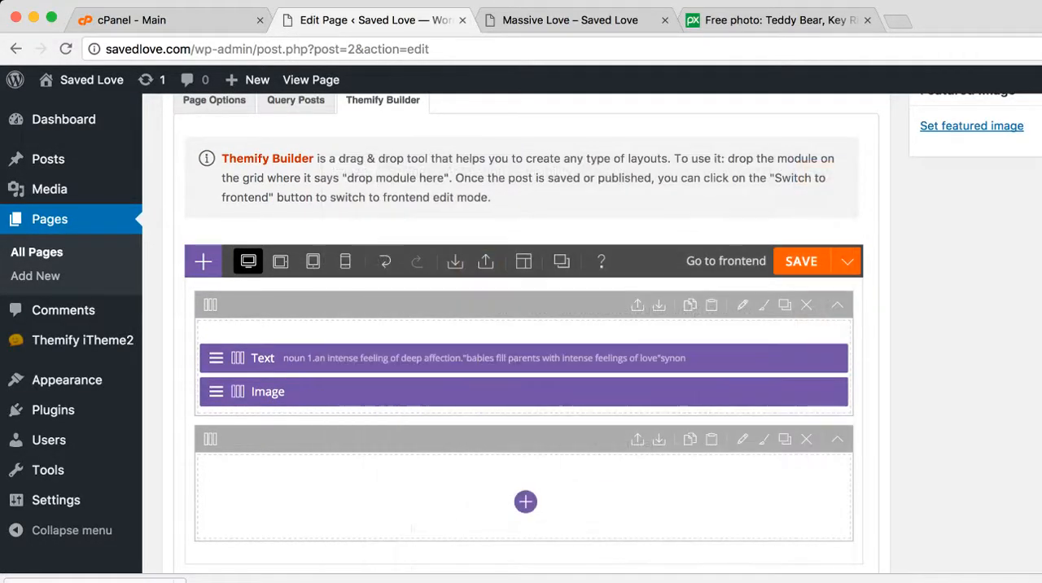
Reload the live Massive Love page and check it for the added teddy bear picture
scroll(521, 334, up, 5)
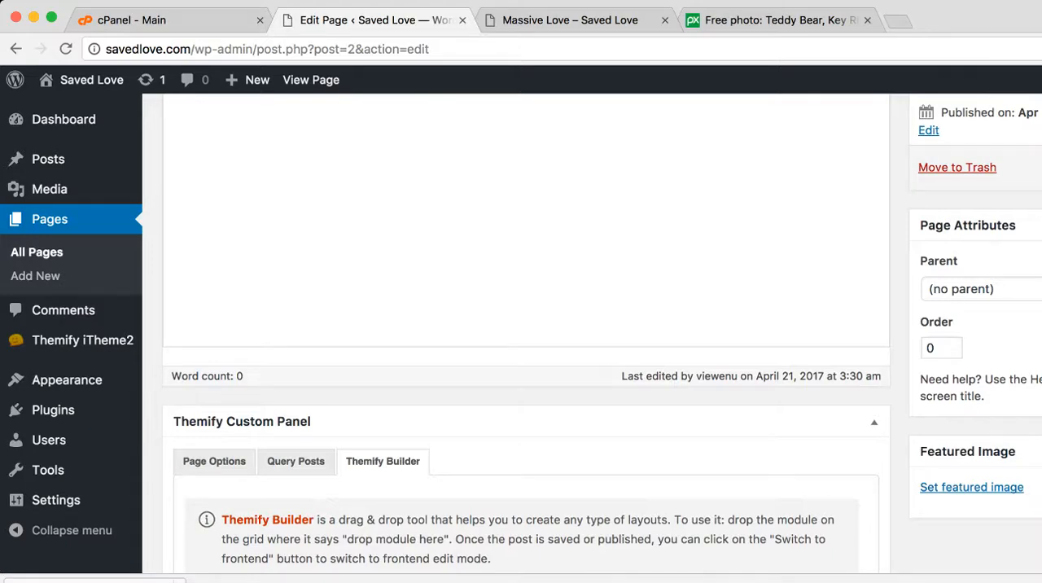
click(569, 20)
scroll(521, 334, up, 3)
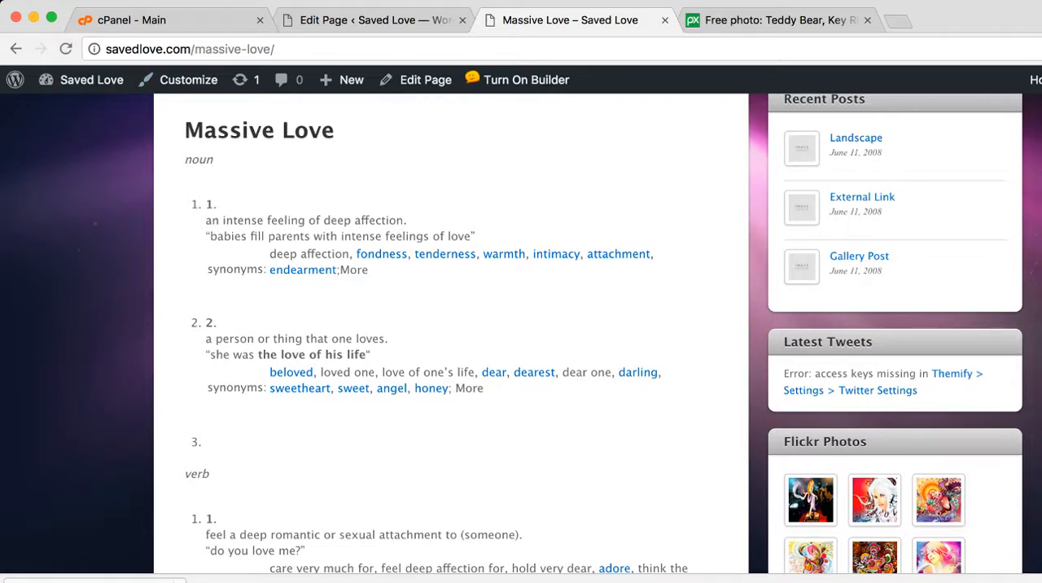
click(66, 49)
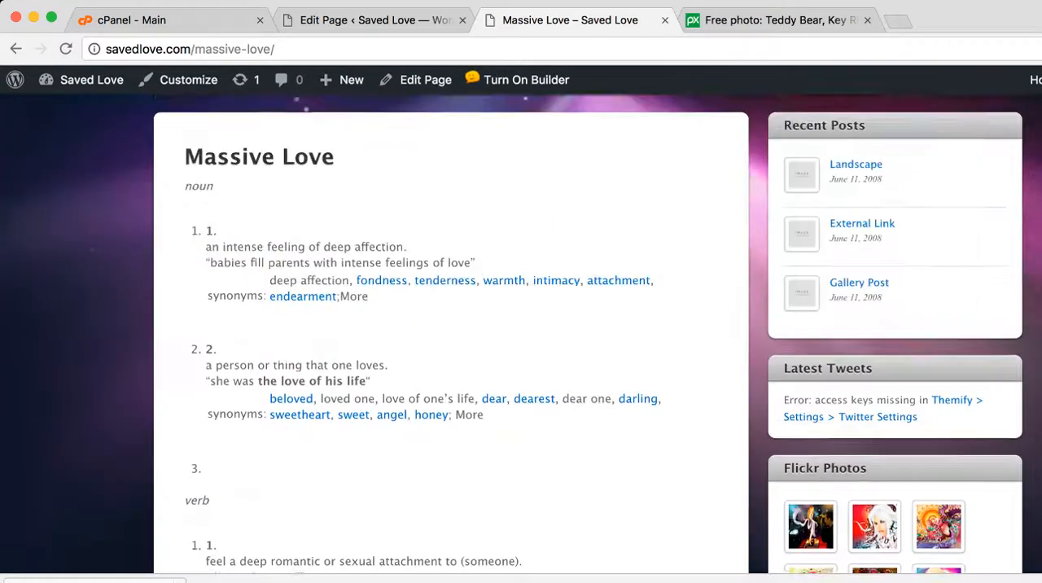
scroll(521, 334, up, 2)
scroll(520, 334, down, 5)
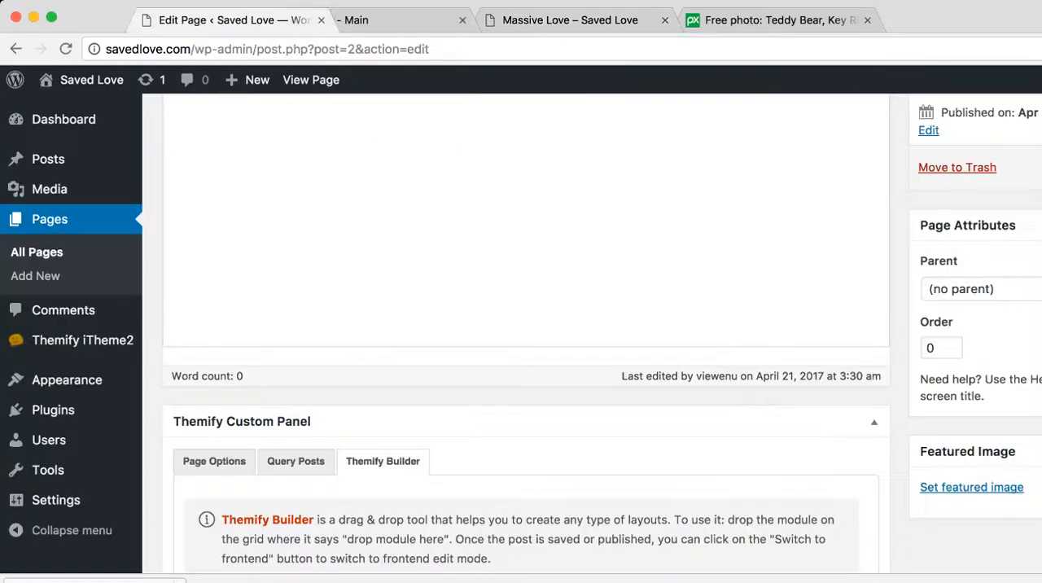
Update the Massive Love page in the editor and reload the live page to view the keychain image below the definition
drag(171, 21, 373, 20)
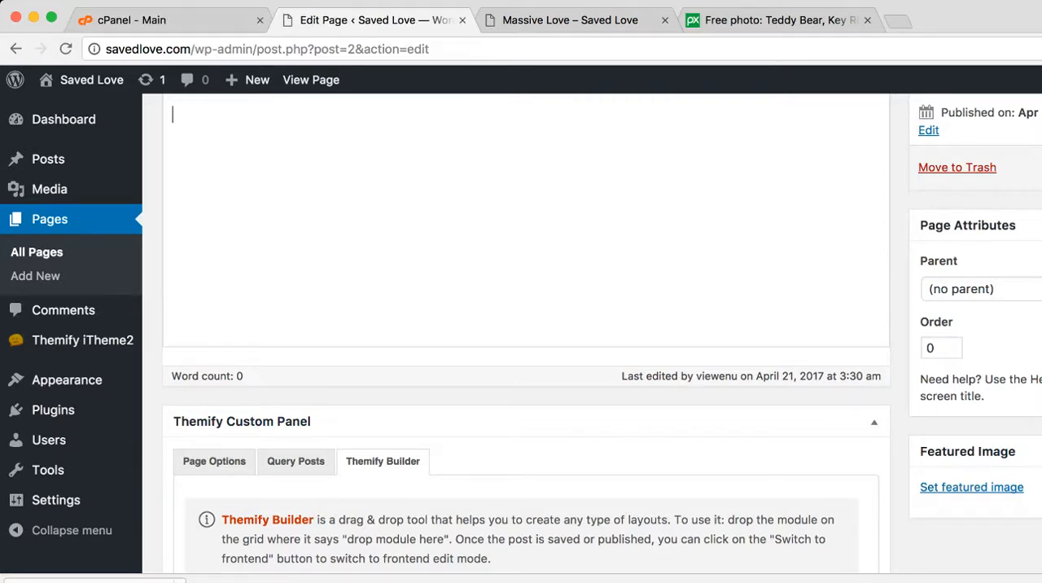
key(super+r)
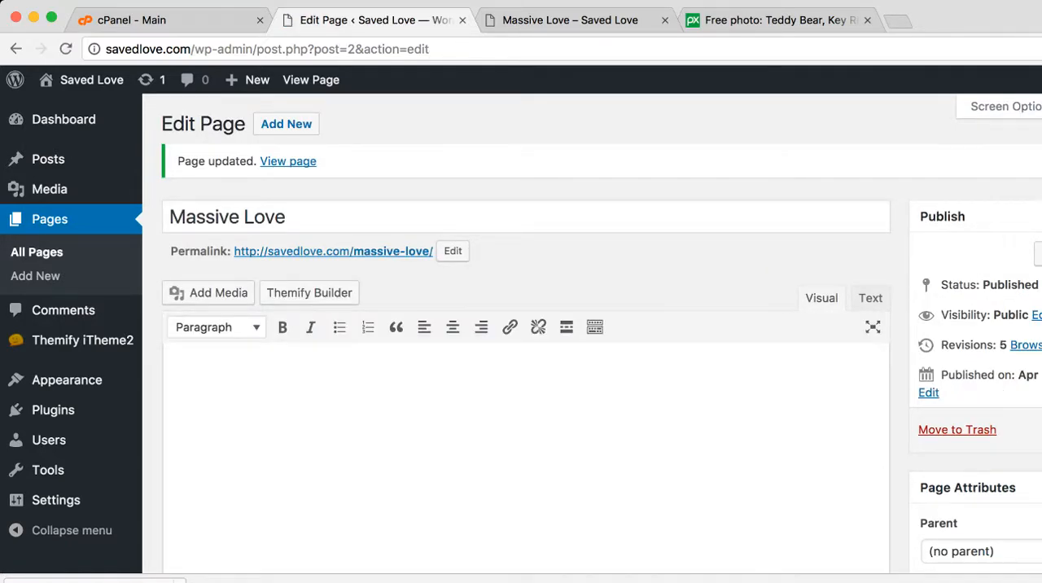
key(ctrl+Tab)
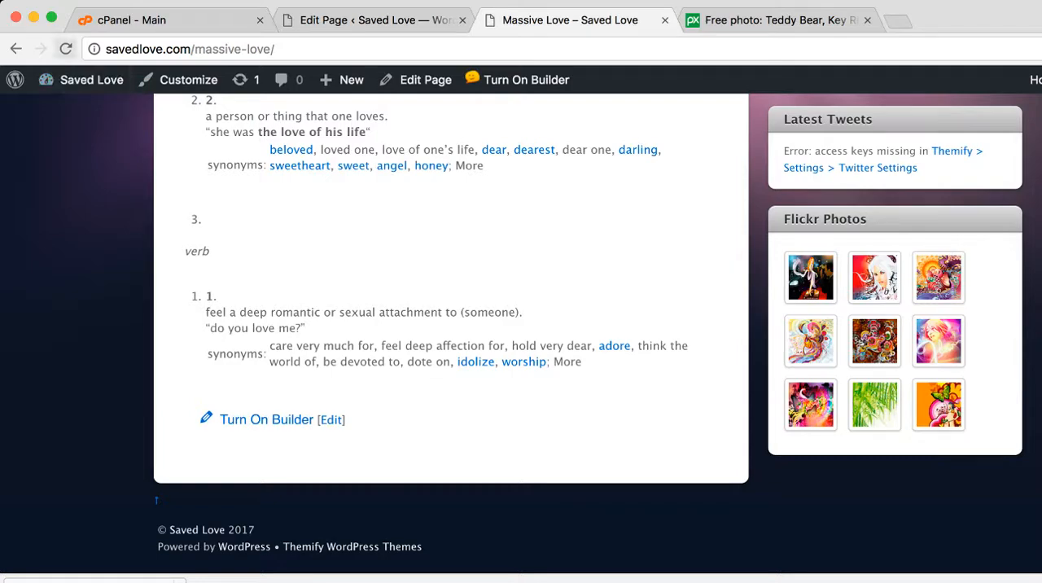
click(66, 49)
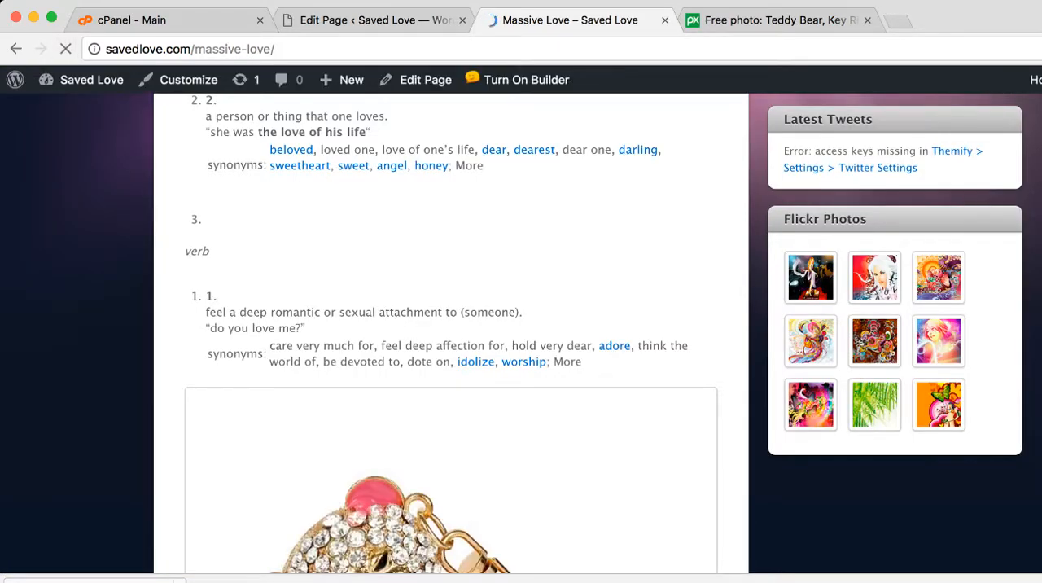
Look over the live Massive Love page from its header through the definition and keychain image to the footer
scroll(451, 334, down, 3)
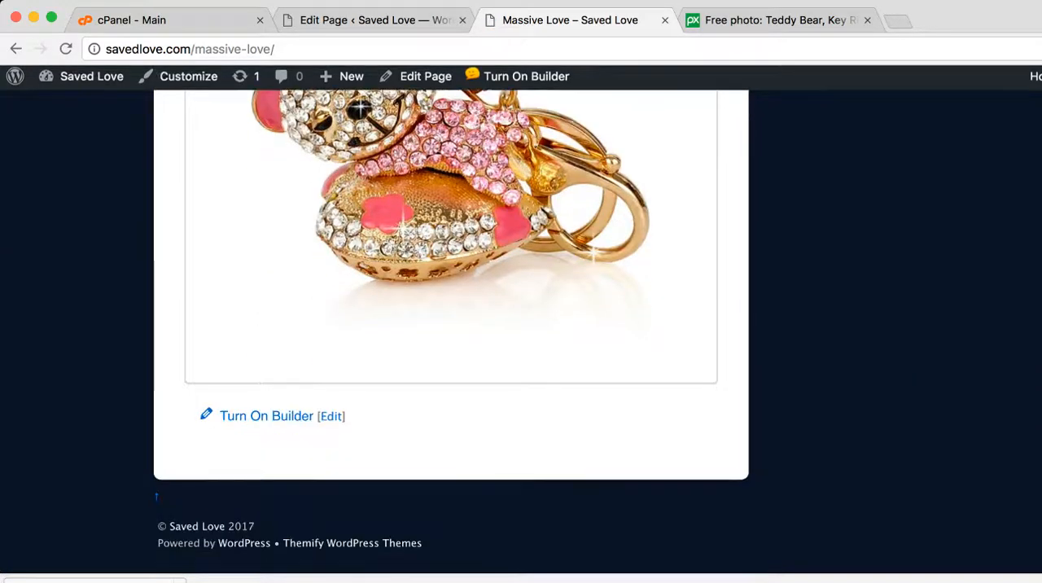
scroll(451, 334, up, 2)
scroll(450, 334, up, 5)
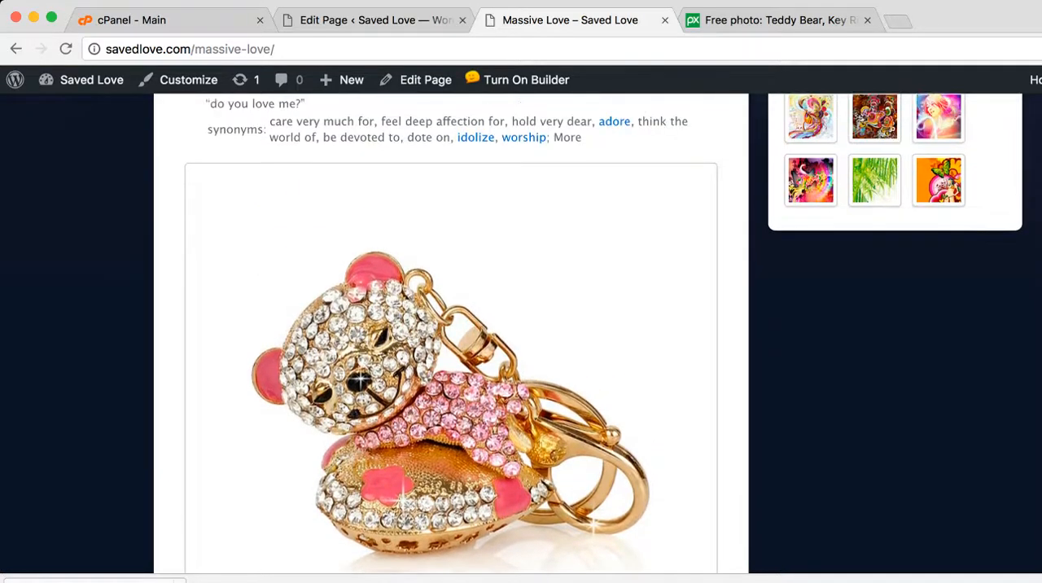
scroll(451, 334, up, 4)
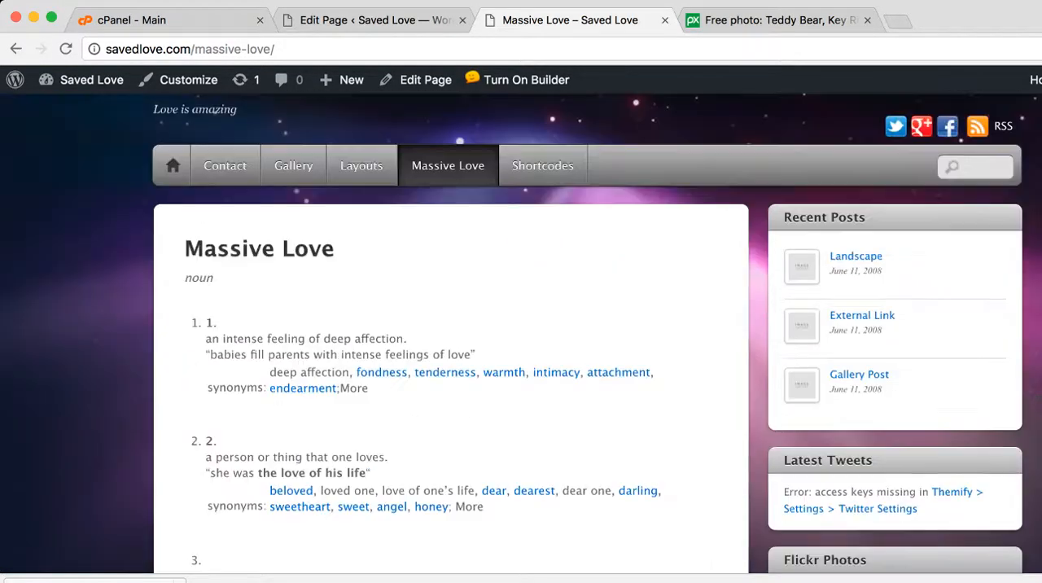
scroll(451, 333, down, 3)
scroll(451, 333, down, 6)
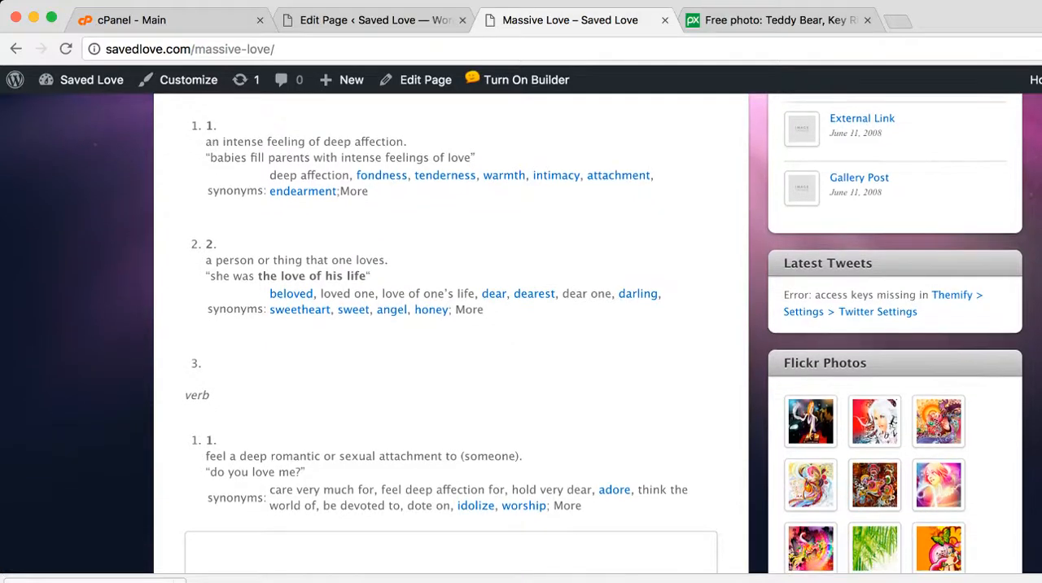
scroll(451, 334, down, 2)
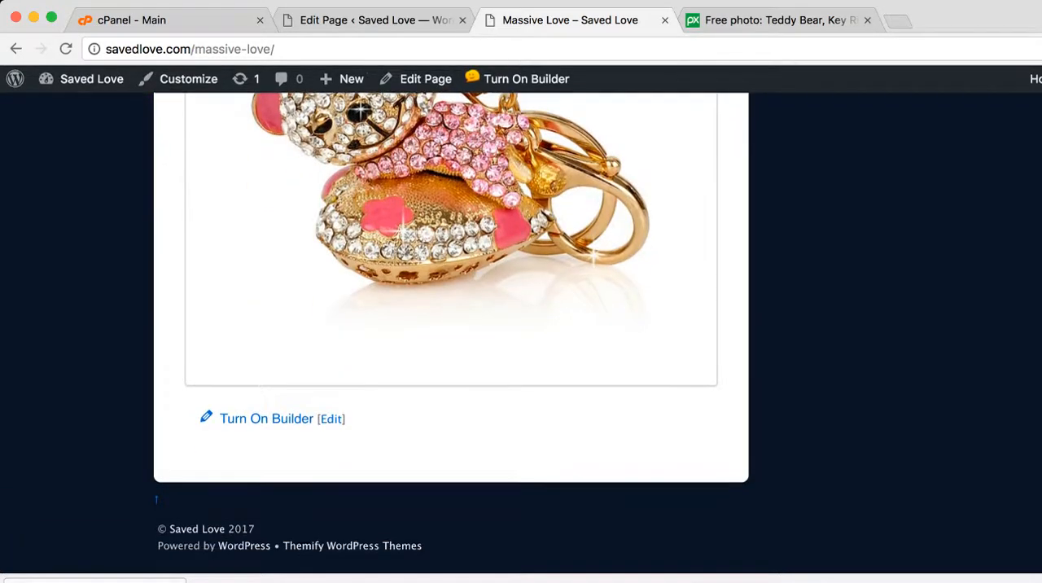
scroll(451, 334, up, 8)
scroll(451, 333, down, 3)
scroll(451, 334, down, 7)
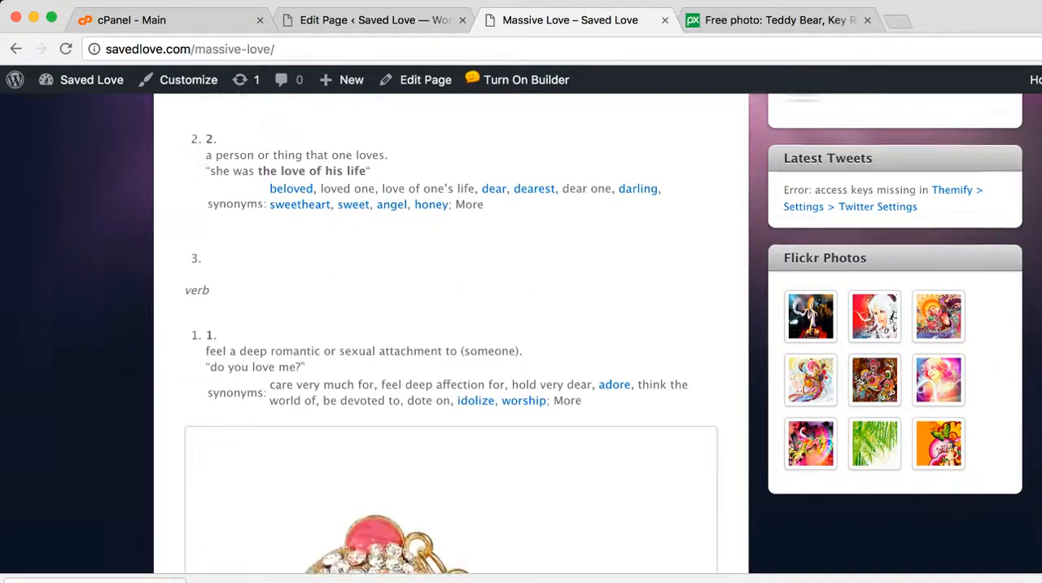
scroll(450, 334, down, 2)
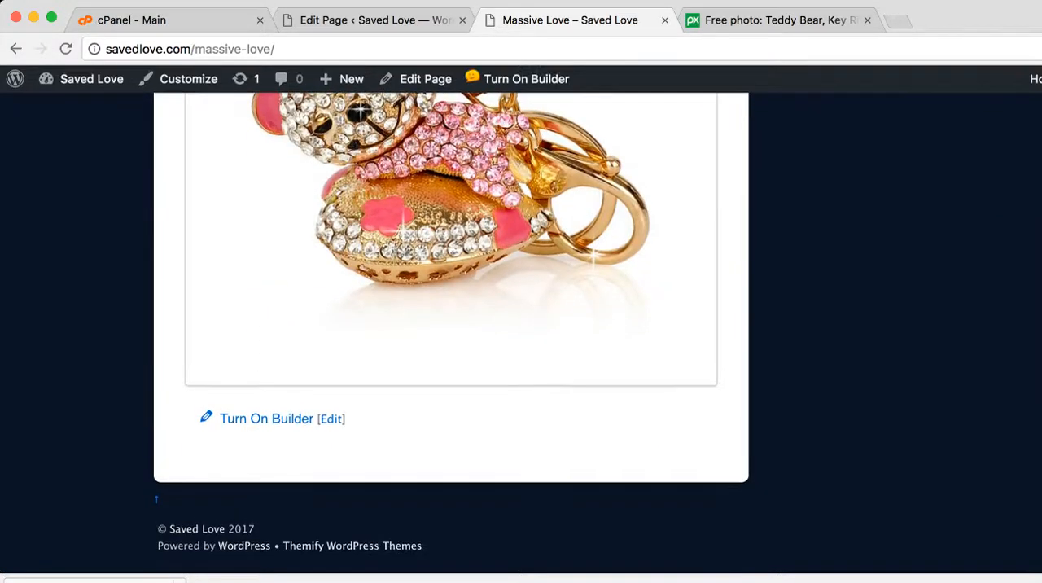
scroll(451, 334, up, 2)
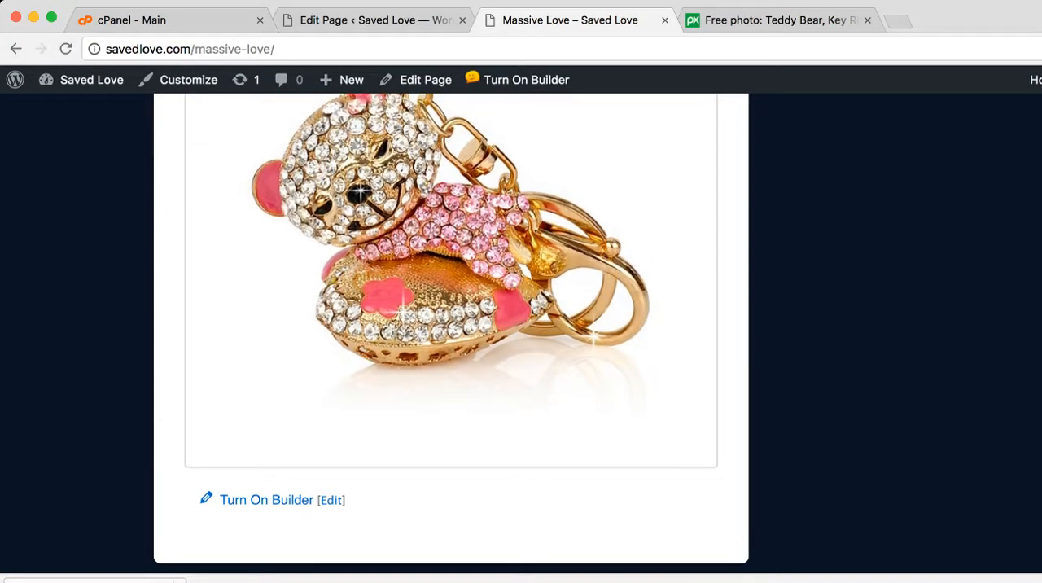
scroll(451, 334, up, 7)
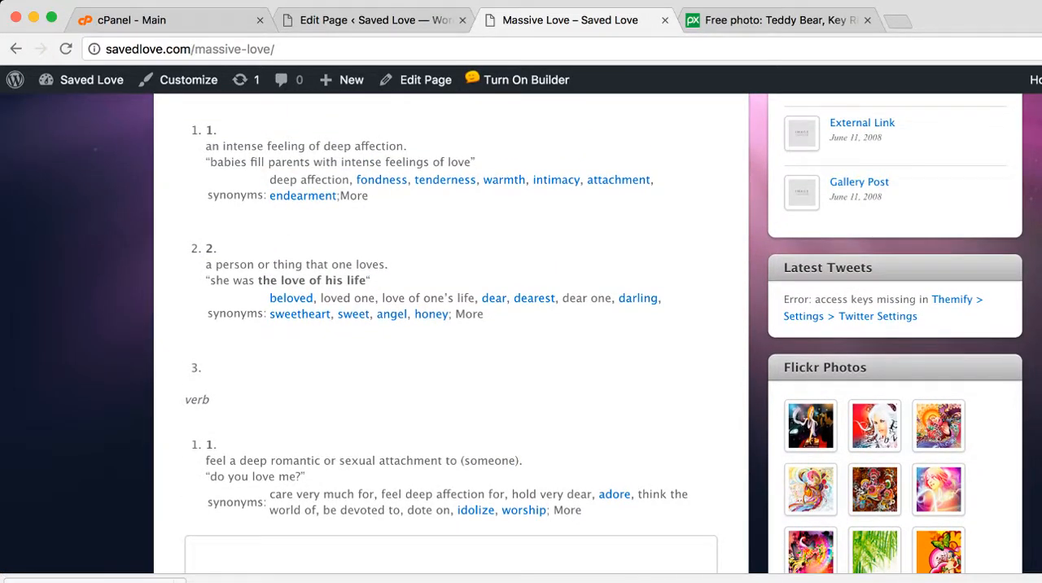
scroll(451, 334, up, 2)
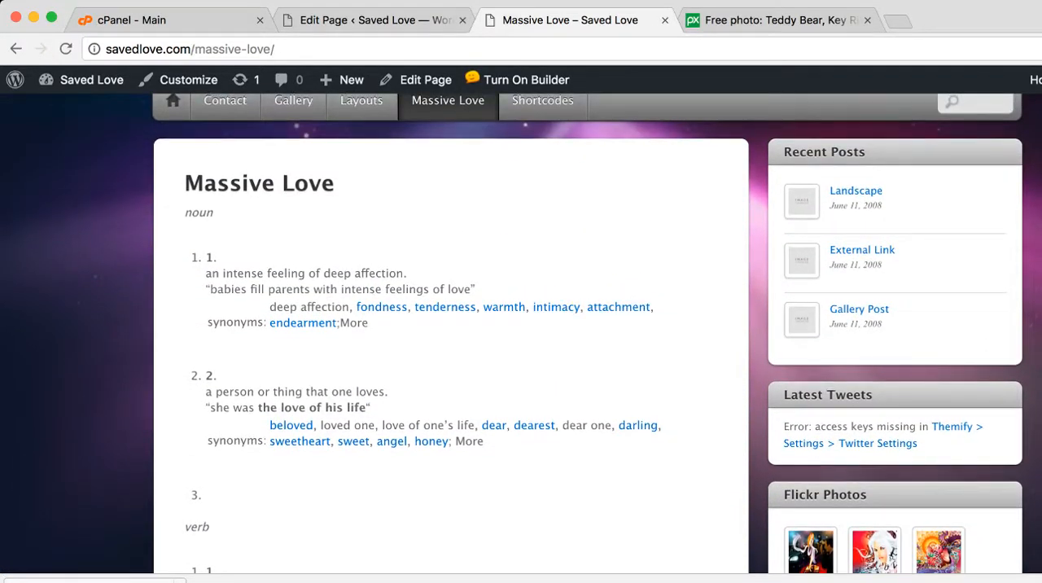
scroll(450, 333, up, 2)
scroll(451, 333, down, 7)
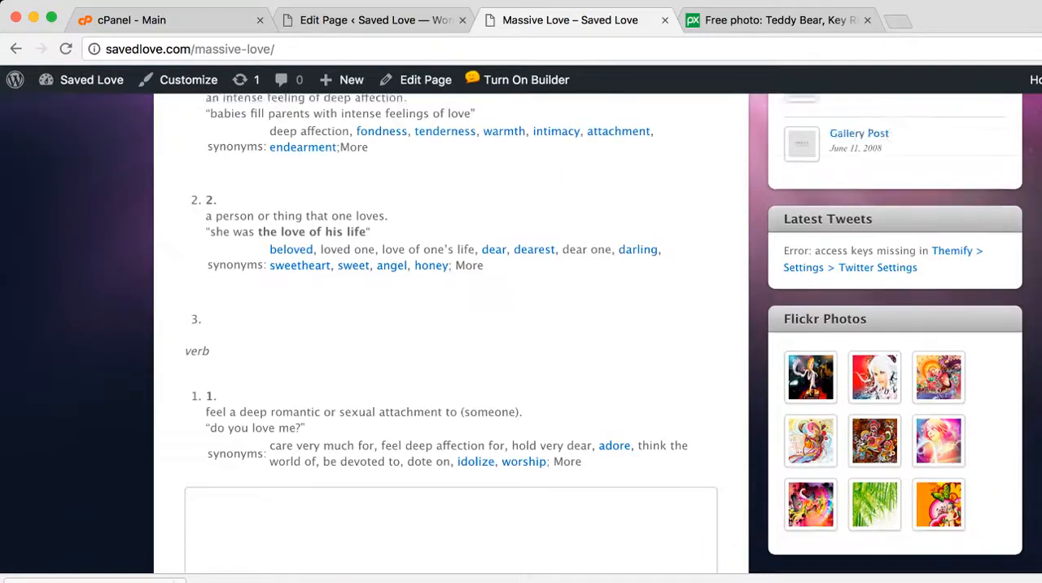
scroll(451, 334, down, 6)
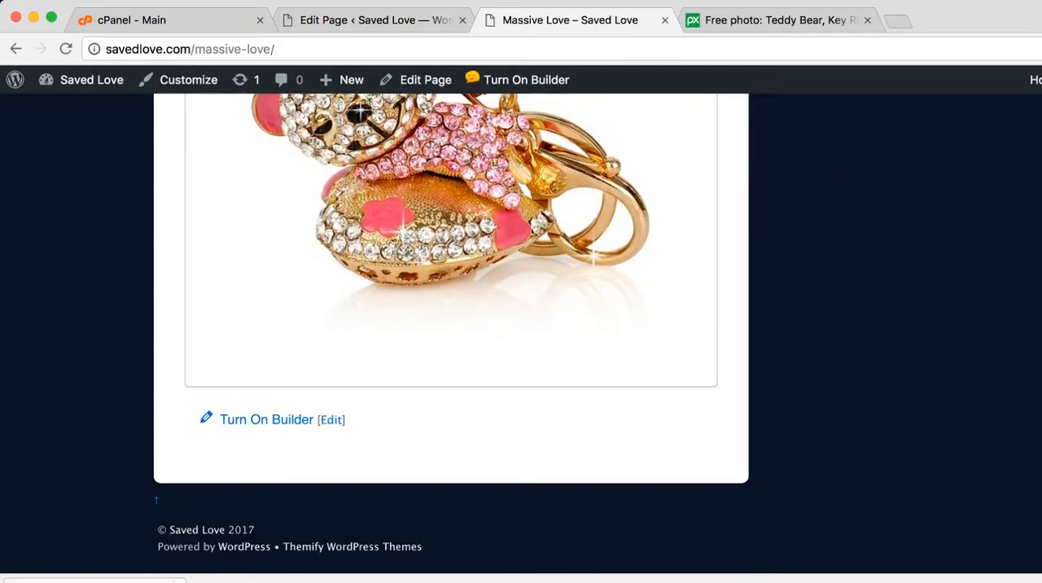
scroll(451, 333, up, 3)
scroll(450, 333, up, 10)
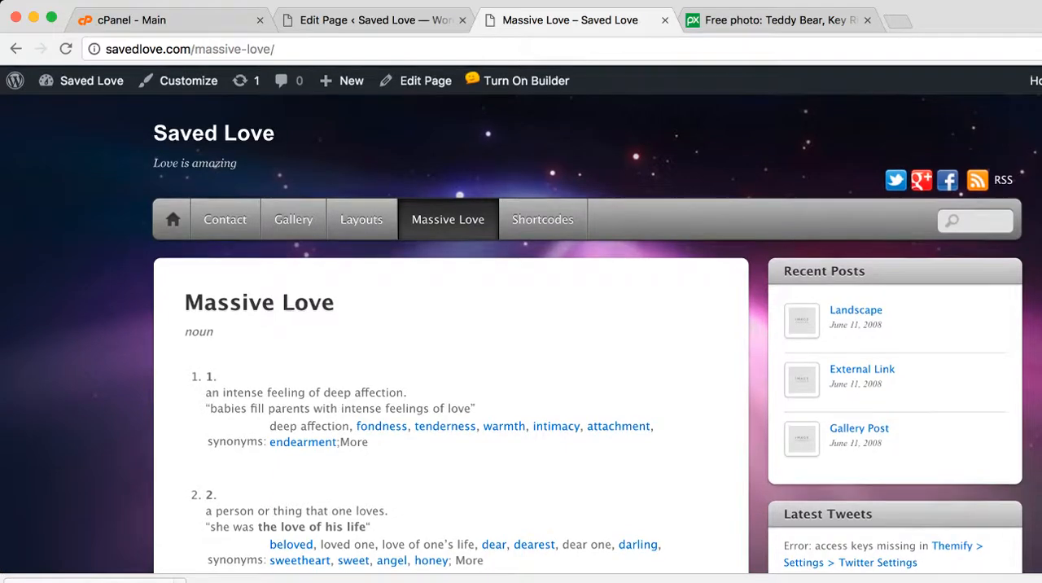
scroll(521, 332, down, 15)
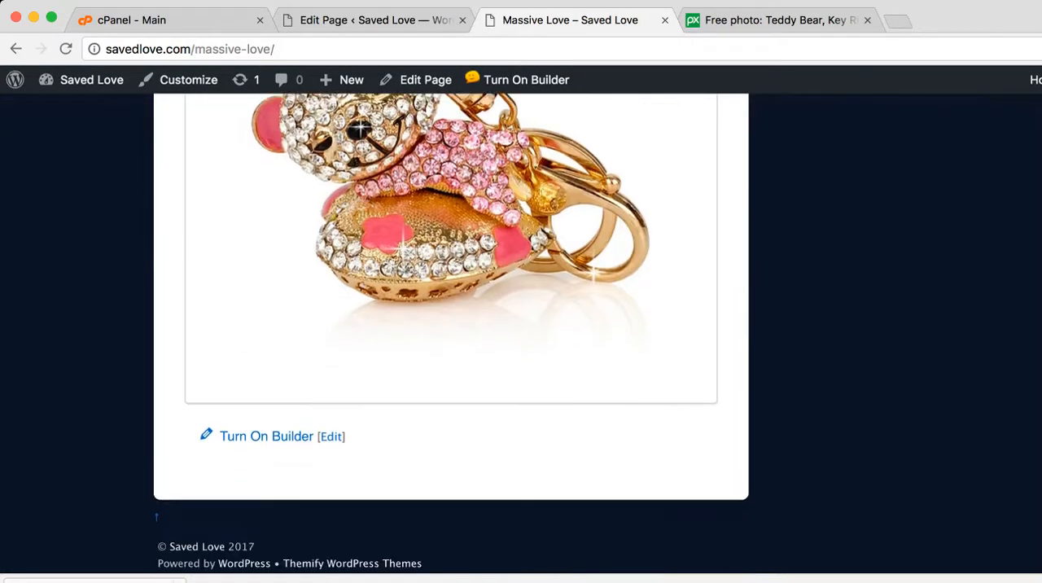
scroll(521, 332, up, 15)
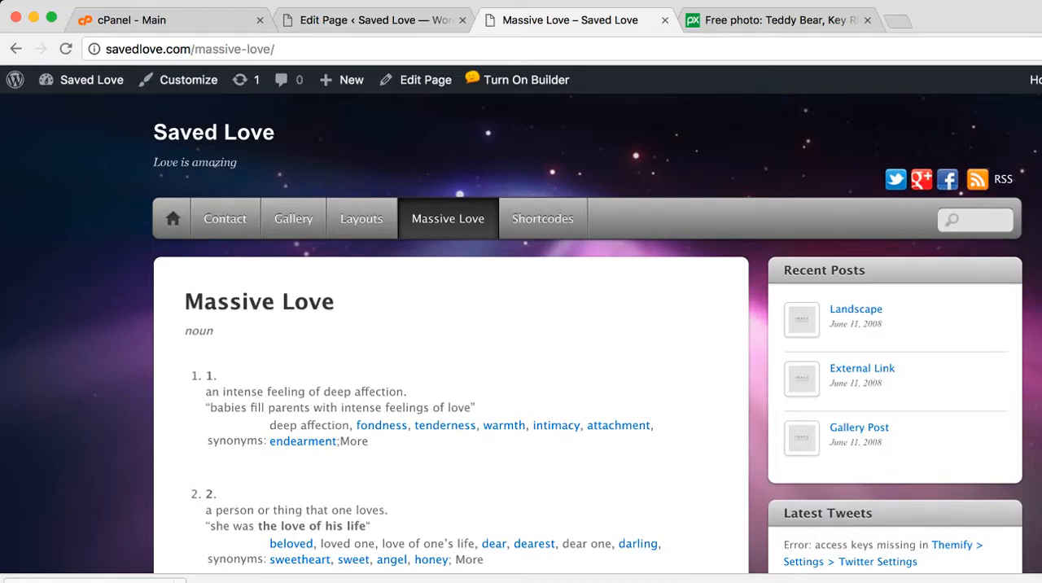
scroll(521, 332, down, 10)
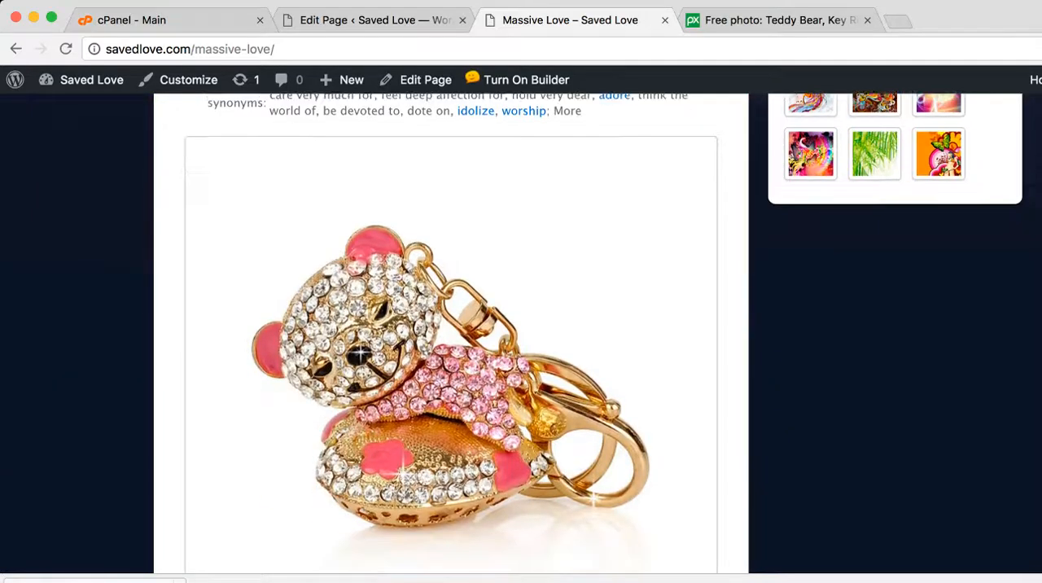
scroll(521, 332, down, 5)
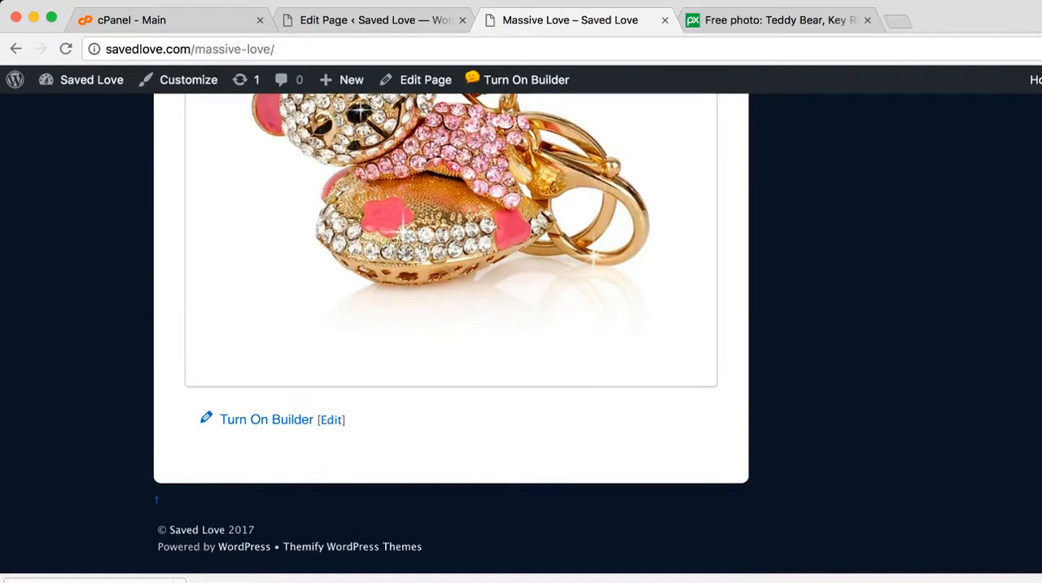
scroll(520, 332, up, 10)
scroll(521, 332, up, 3)
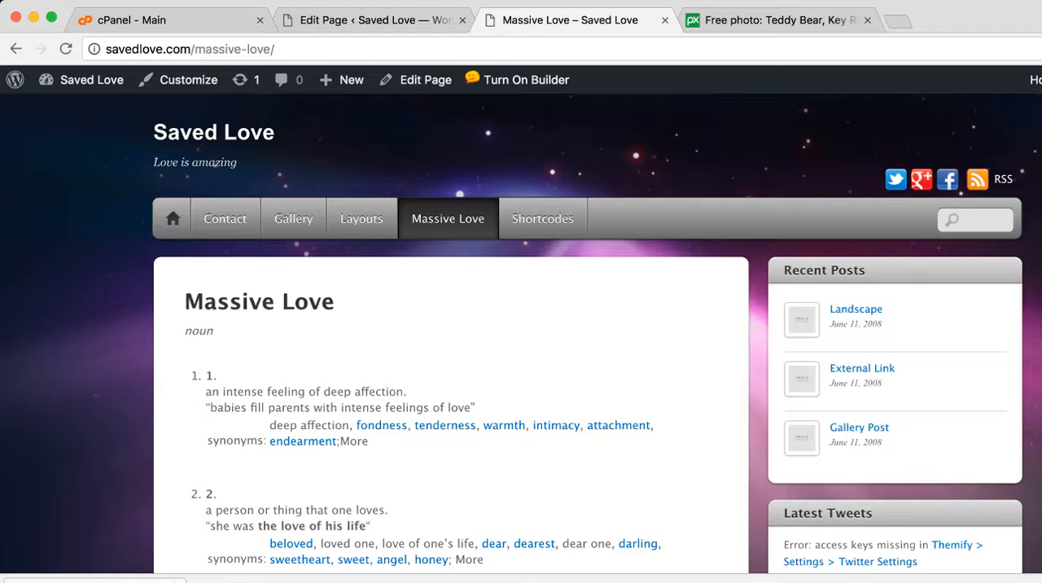
scroll(521, 341, down, 1)
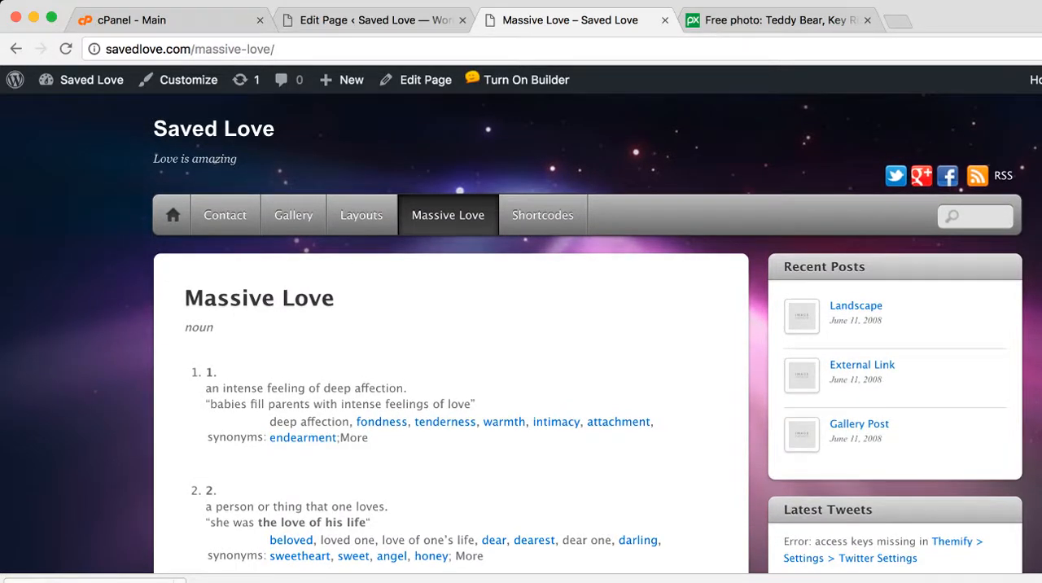
Log out of the WordPress site and request its admin login page at savedlove.com/wp-admin
mouse_move(1033, 79)
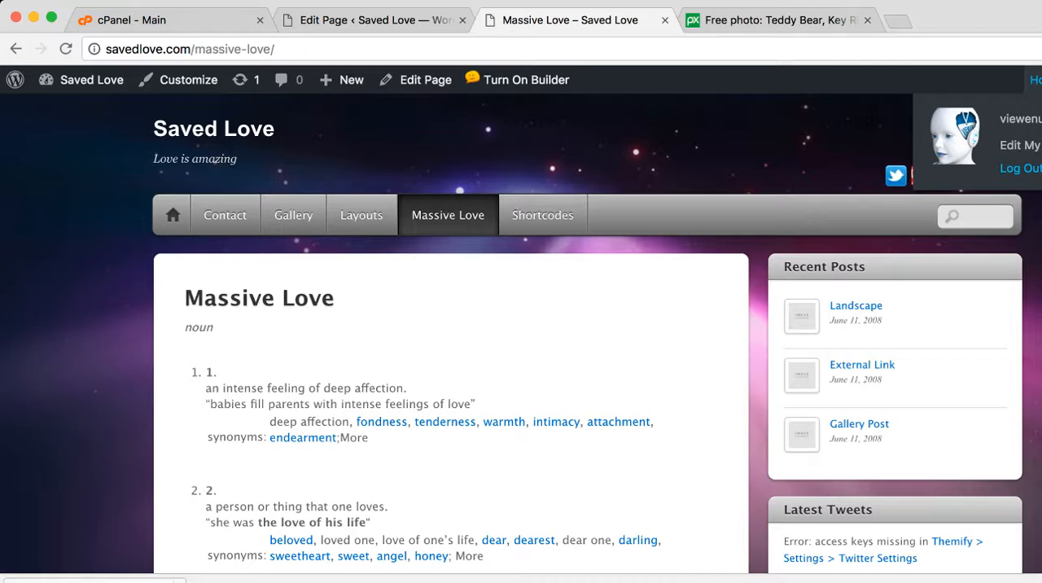
key(super+r)
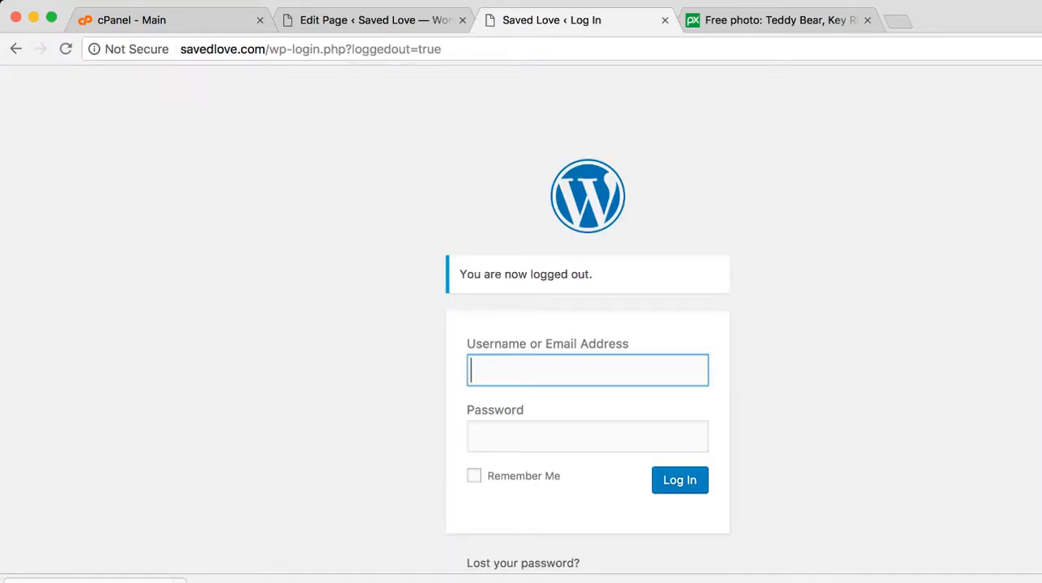
click(269, 48)
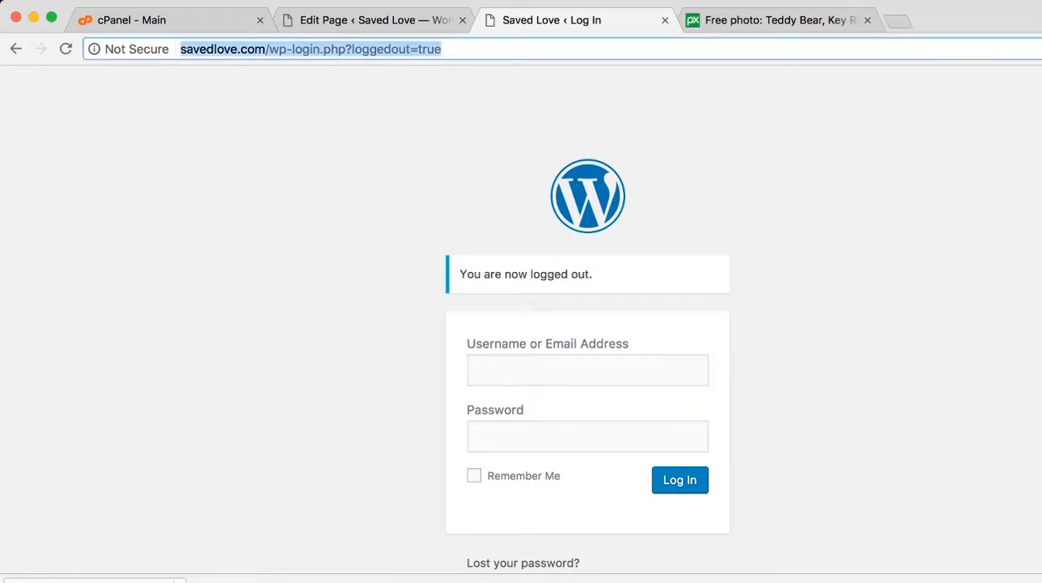
click(270, 49)
key(shift+super+Right)
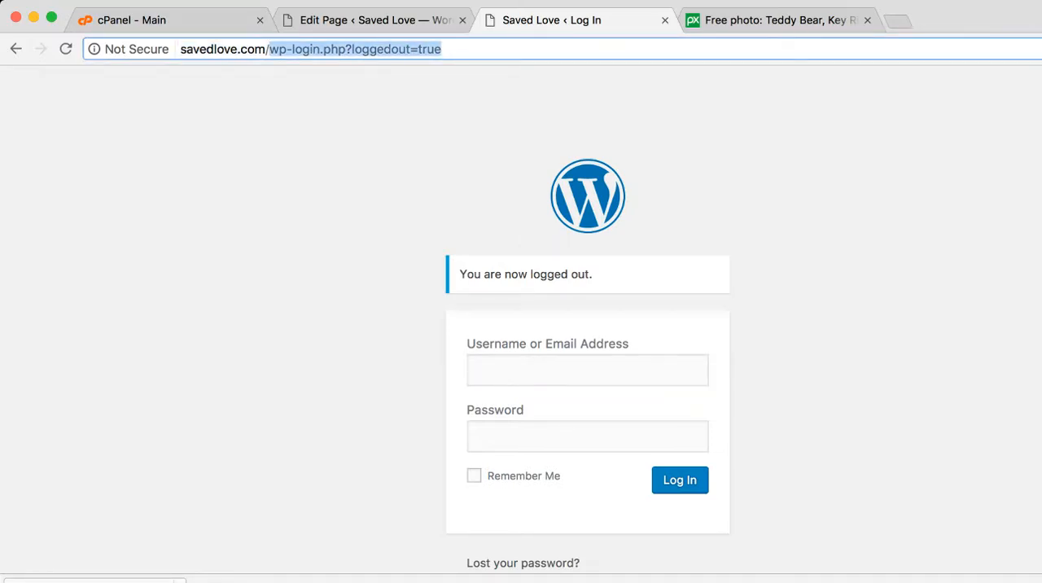
text(wp-admin)
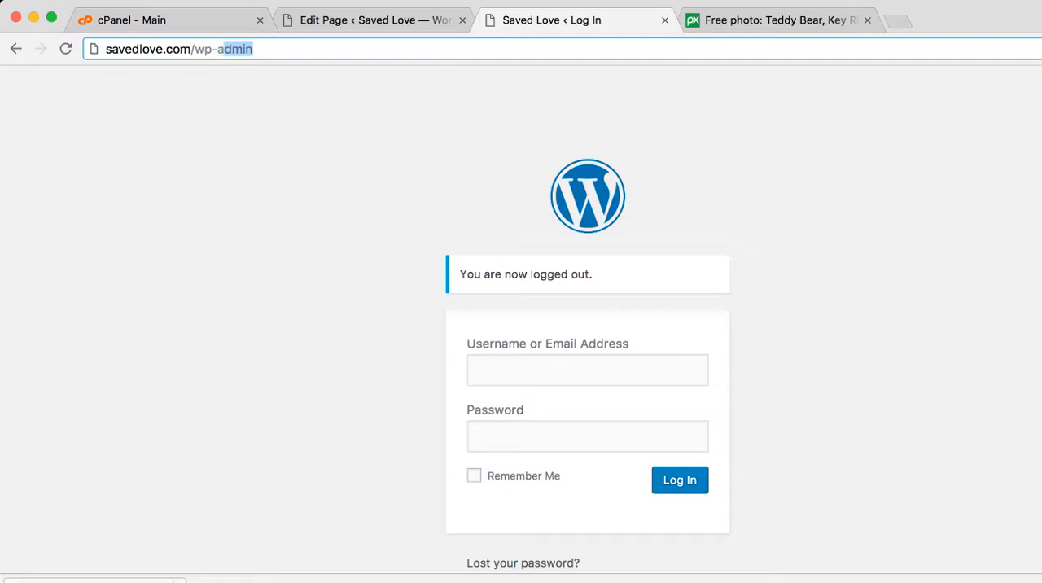
key(Return)
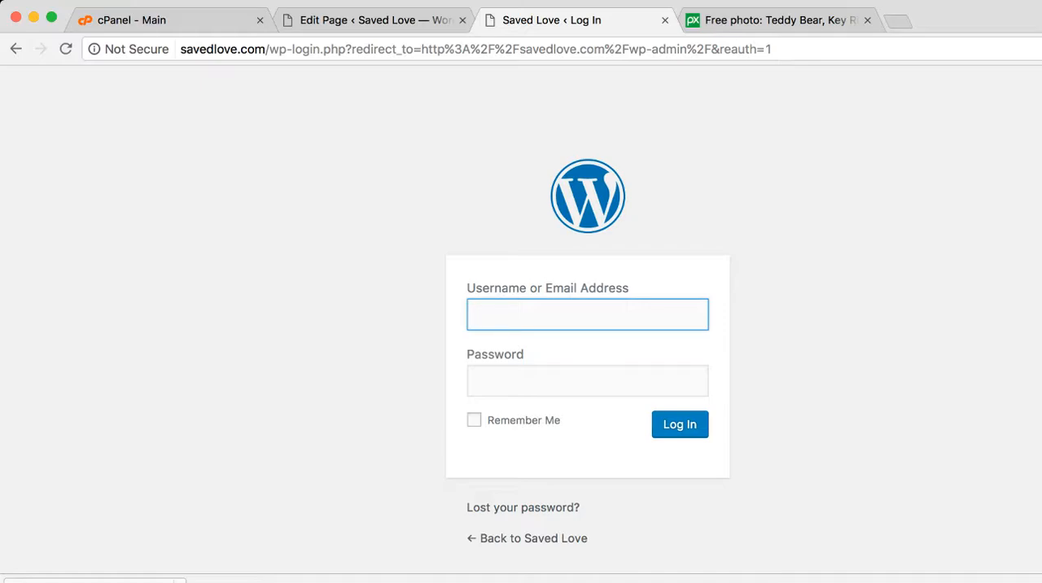
Switch to cPanel, filter its functions by "php" and open phpMyAdmin
click(163, 20)
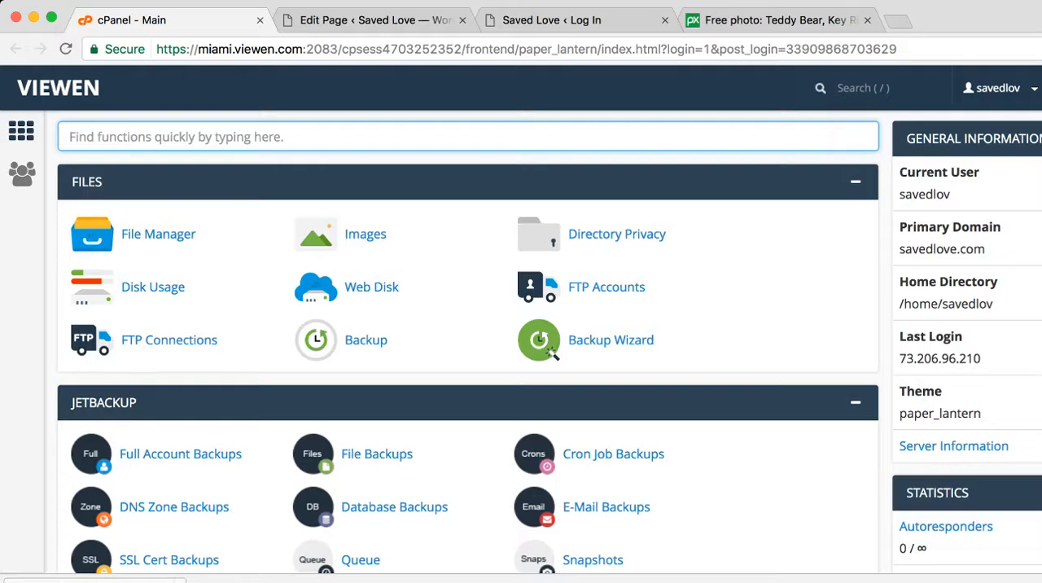
text(php)
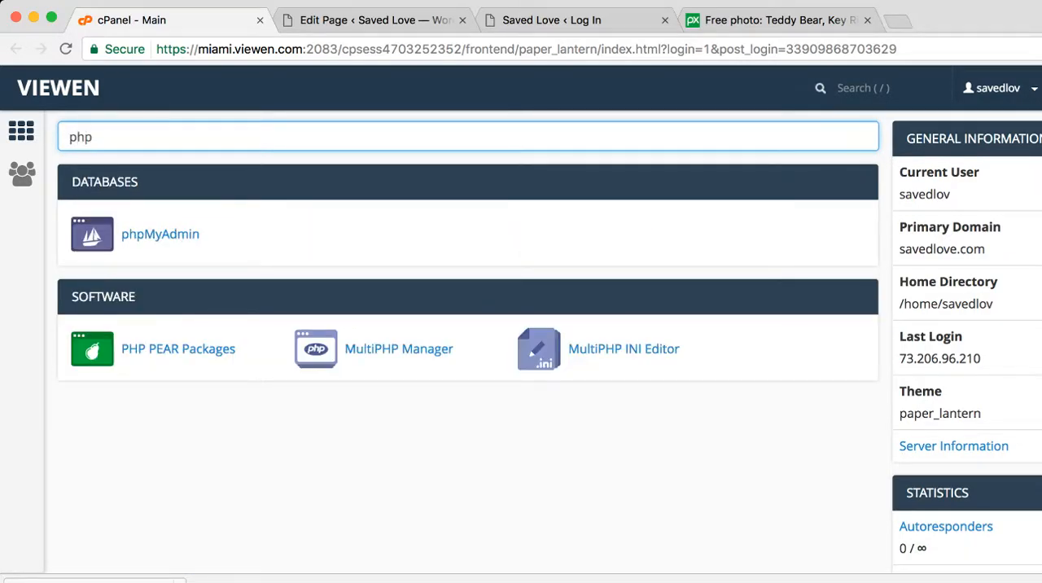
click(159, 233)
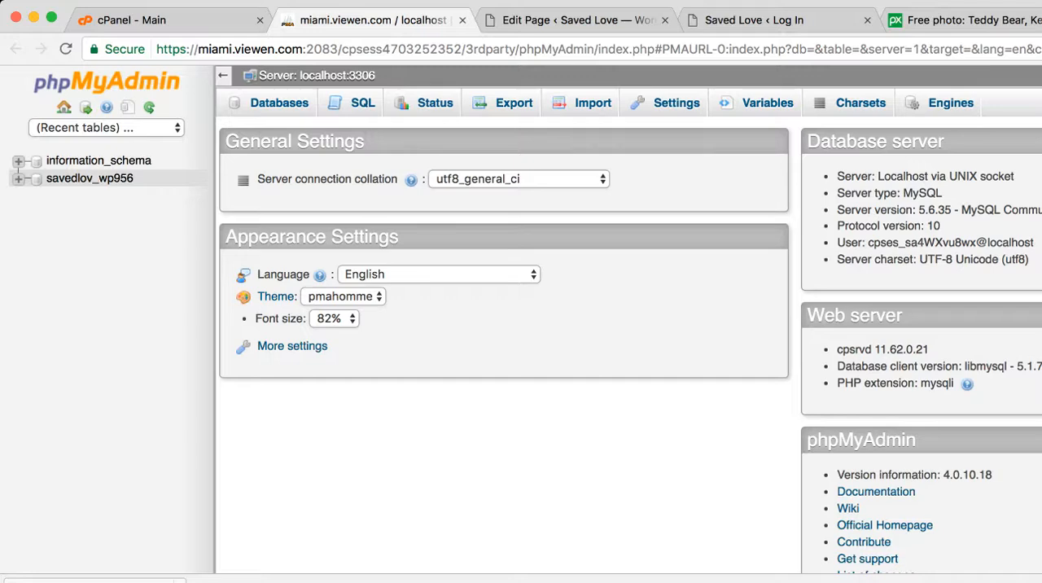
Expand the savedlov_wp956 database and browse the records of its wpob_users table
click(18, 178)
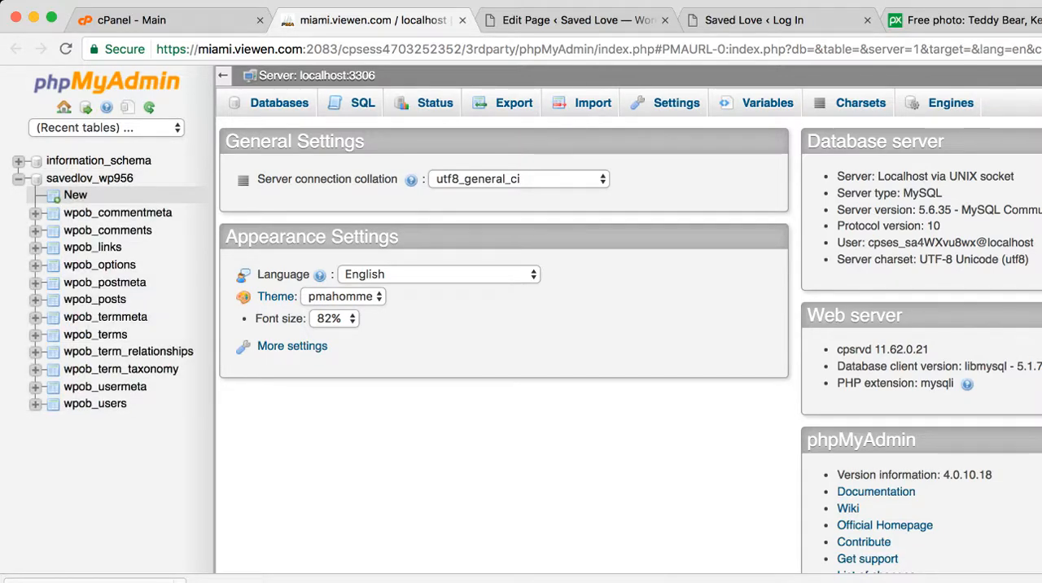
click(35, 404)
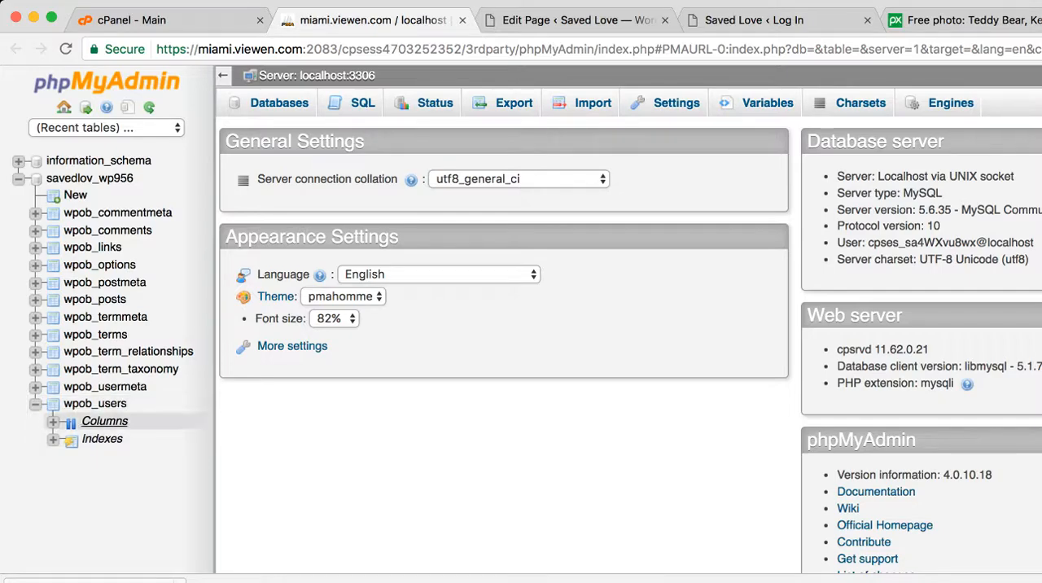
click(94, 404)
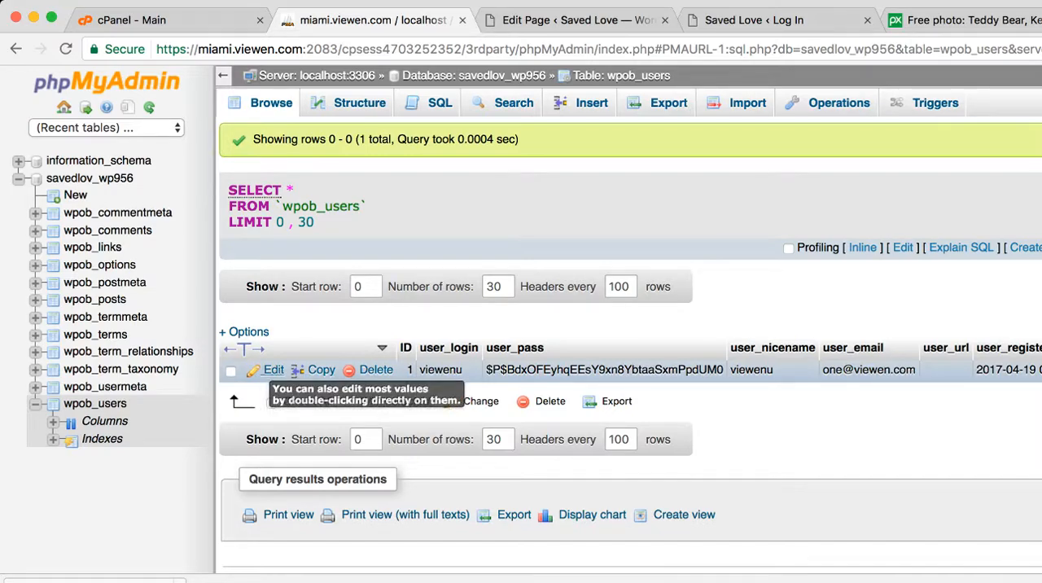
Open the only record in wpob_users for editing, check its user_login value and go to the user_pass function
click(274, 370)
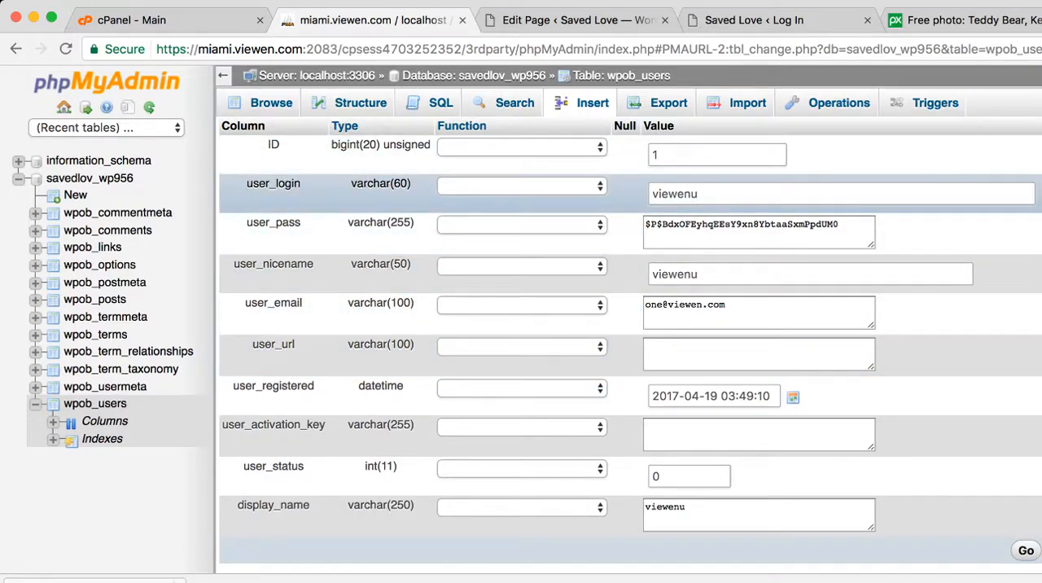
drag(700, 194, 650, 193)
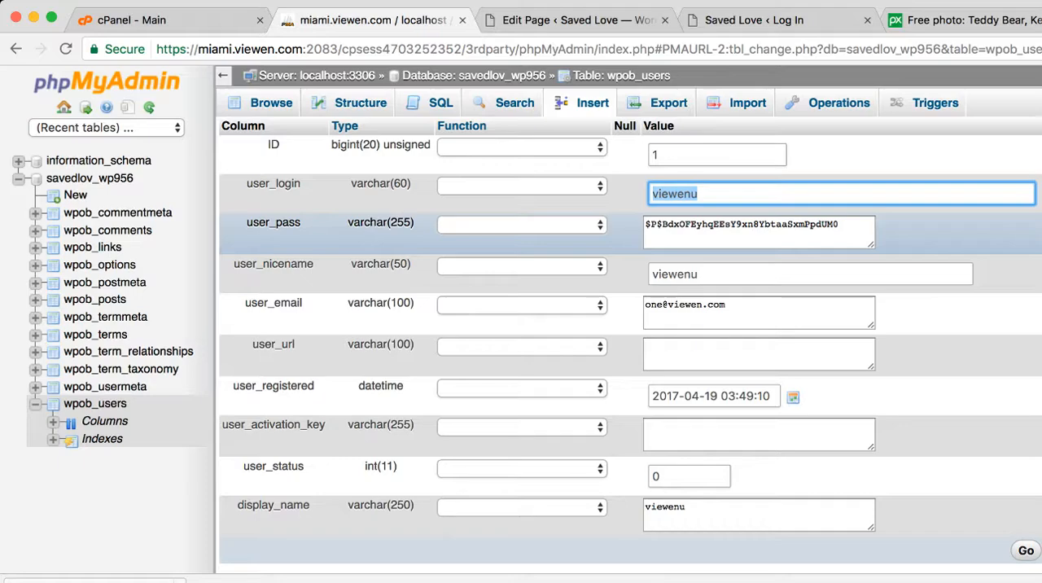
key(Tab)
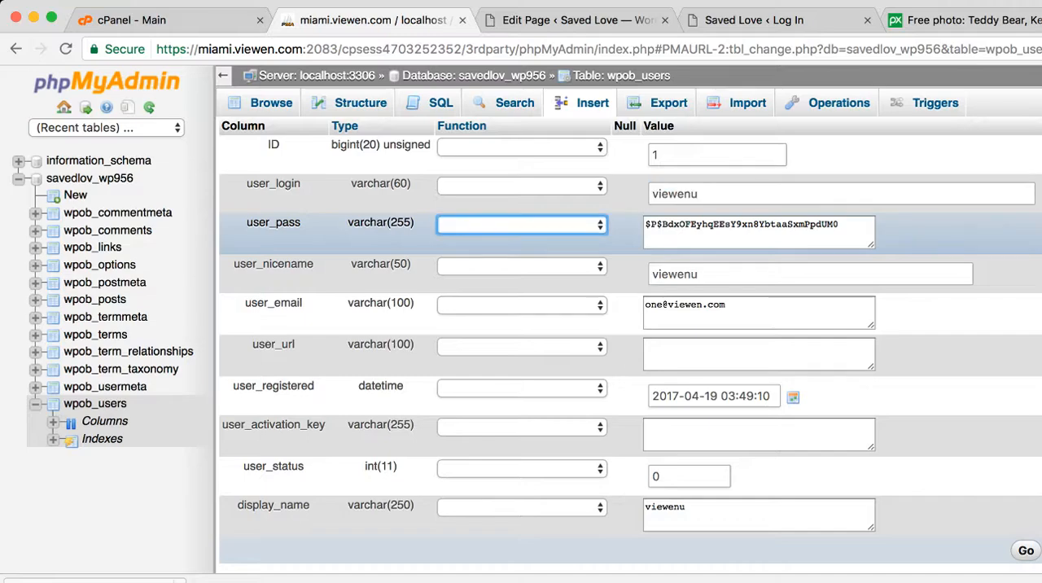
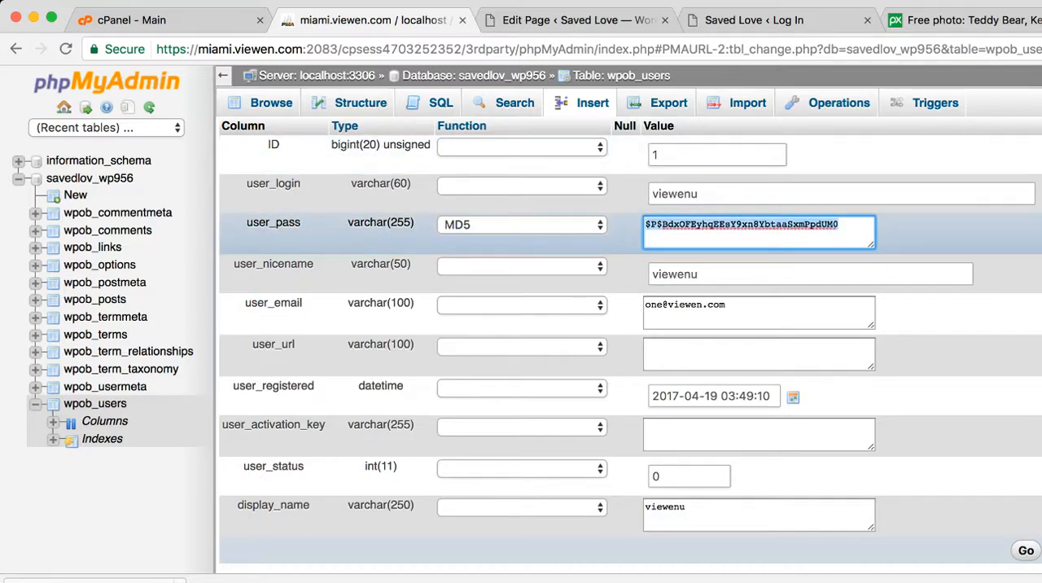
Clear the user_pass value in the wpob_users record, then close the expired Massive Love edit page and return to the WordPress login page
key(BackSpace)
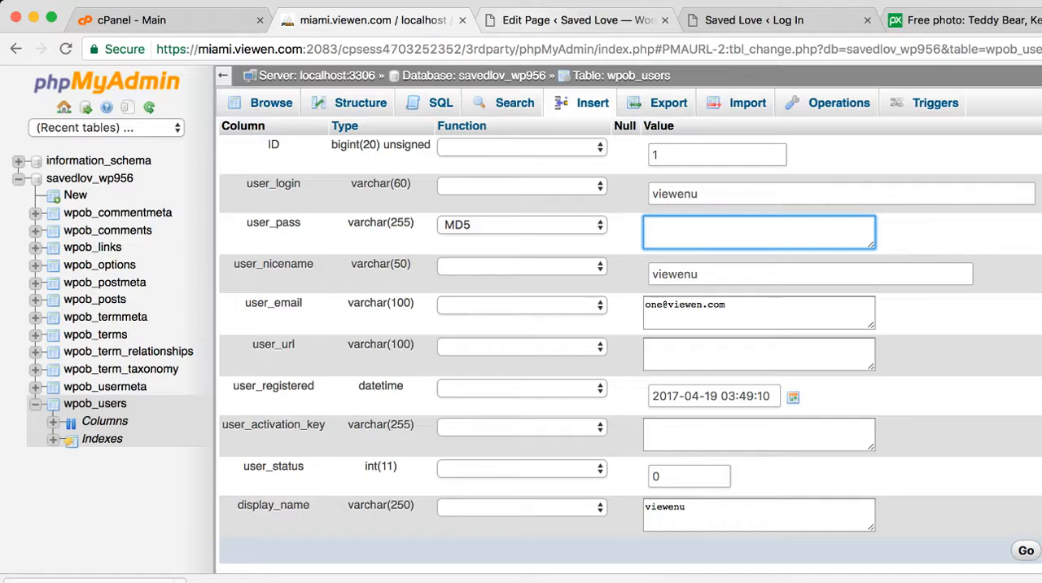
click(578, 20)
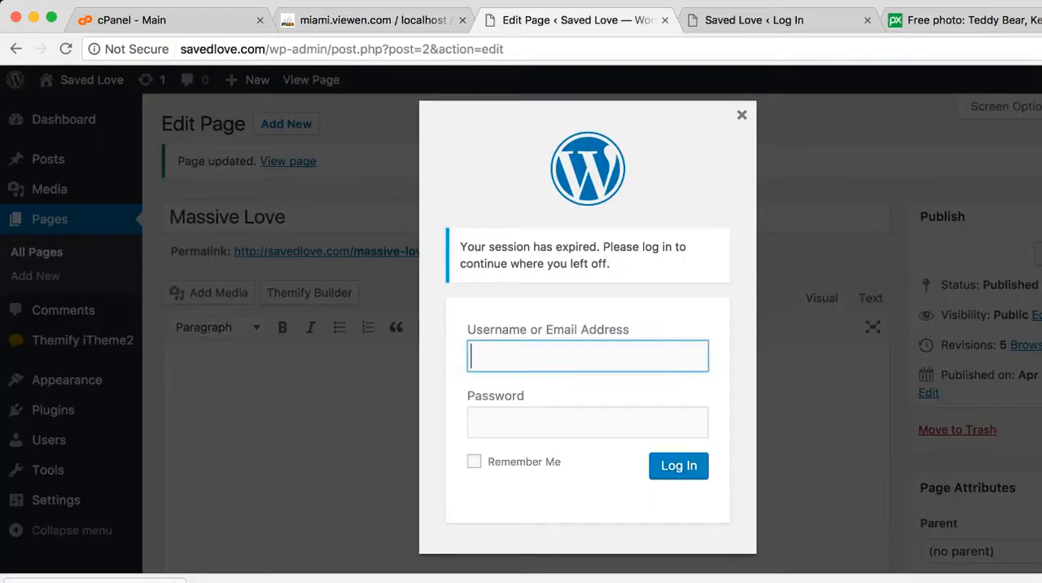
click(753, 20)
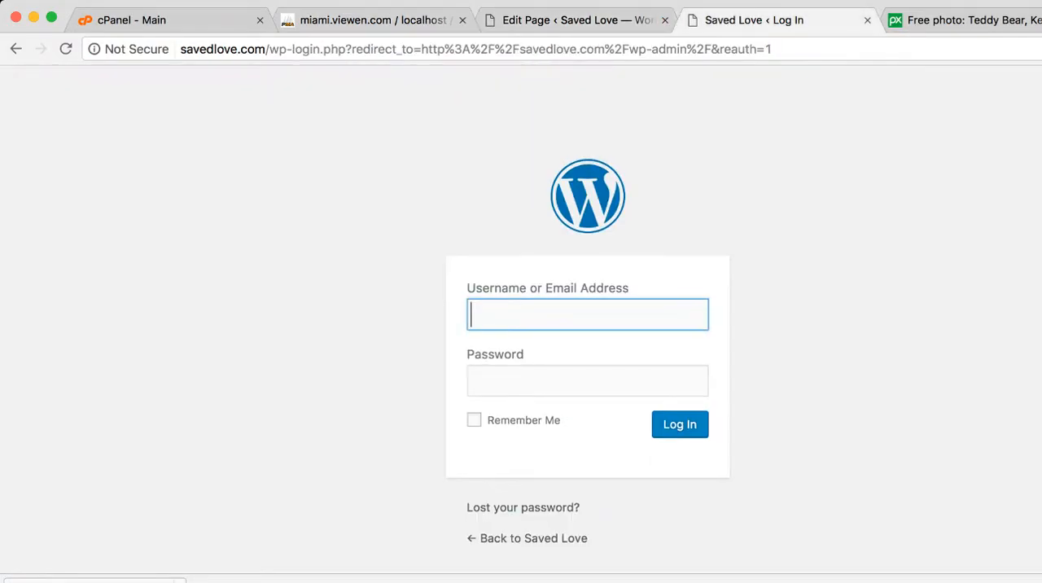
click(665, 20)
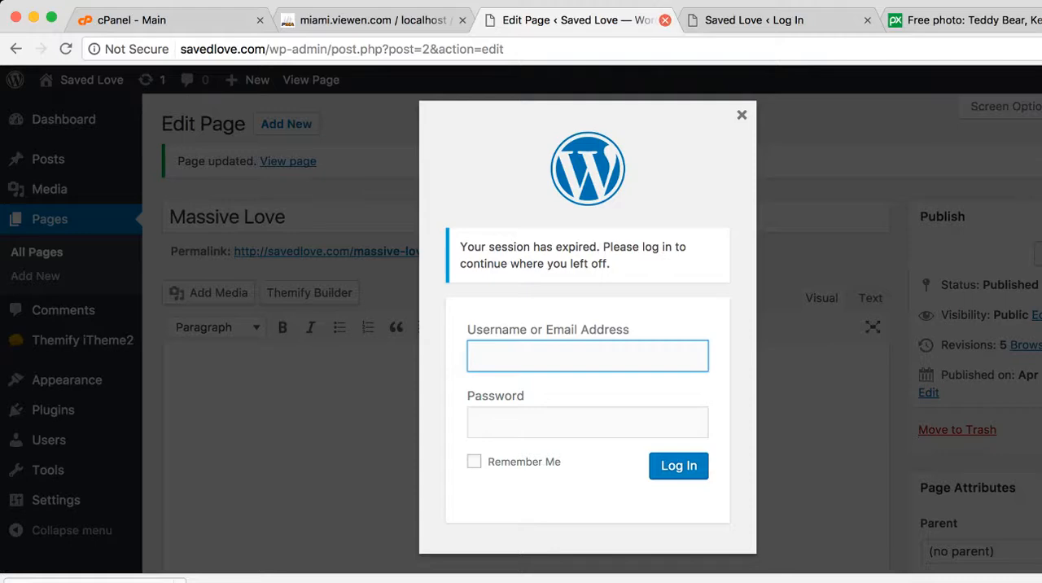
click(665, 21)
key(Return)
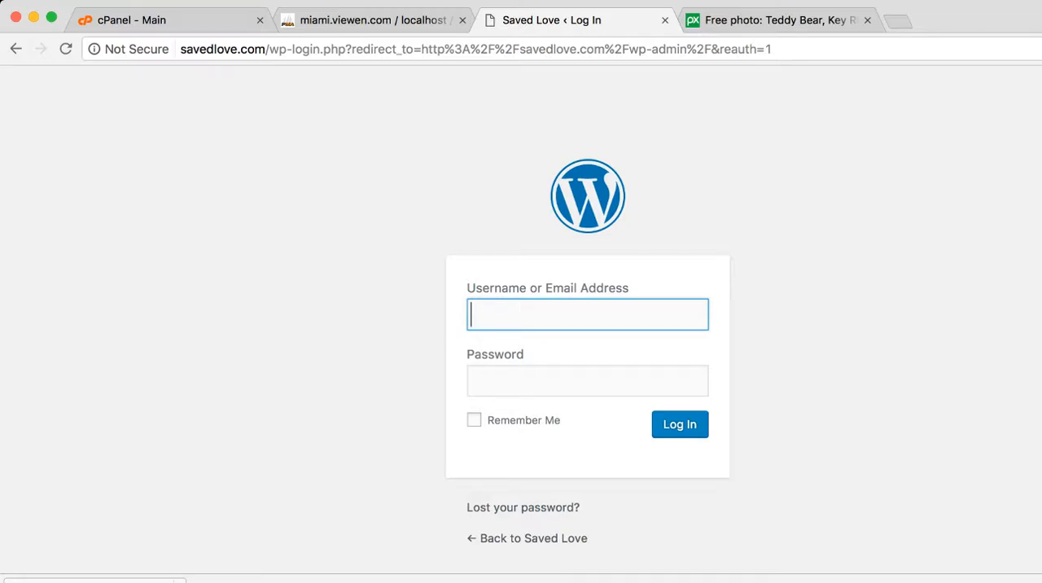
Try to log in to the Saved Love site with the username viewenu and the account password
text(viewenu)
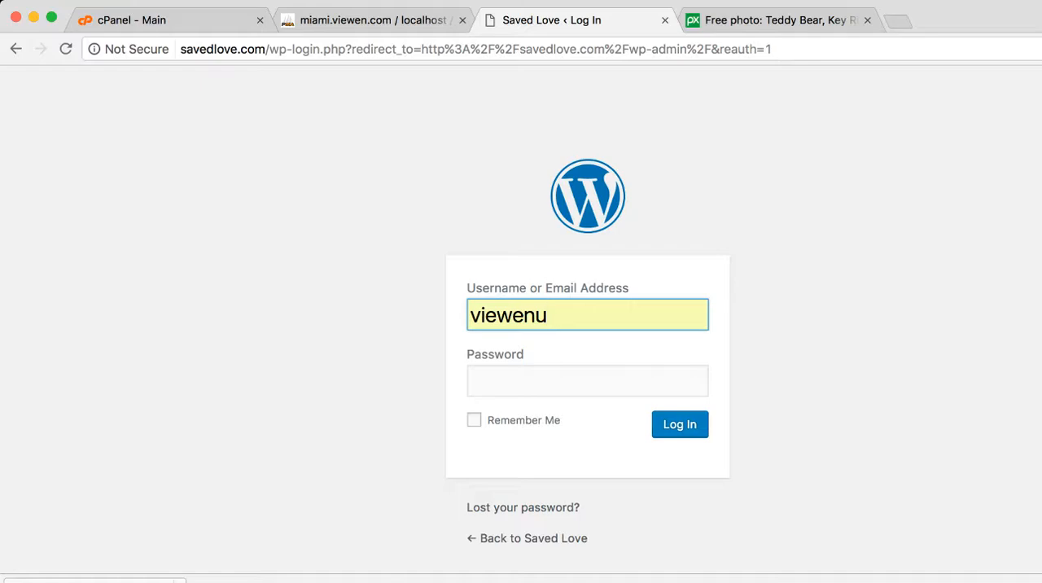
key(Tab)
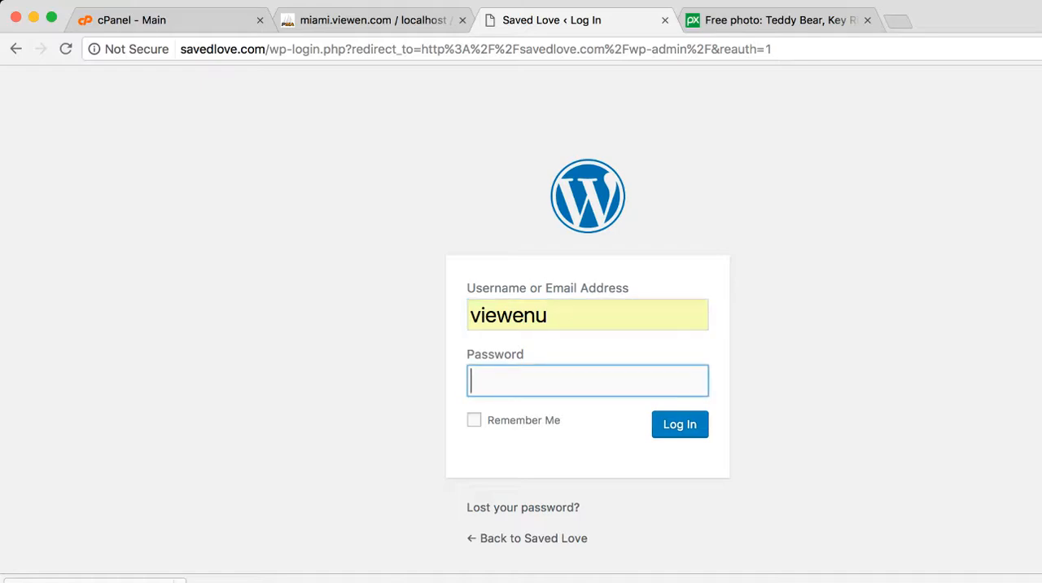
text(••••••••••••••••••••)
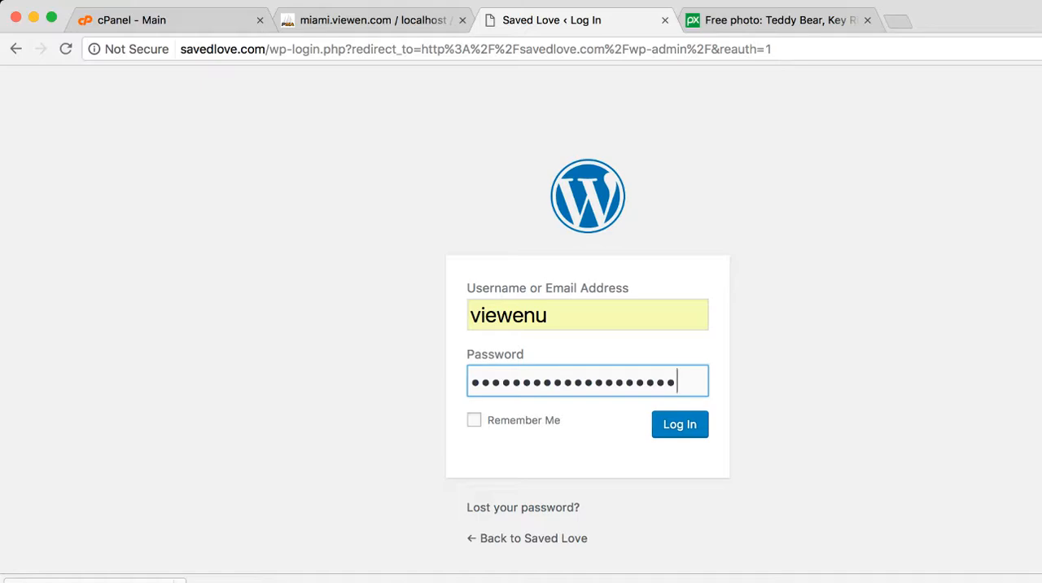
key(Return)
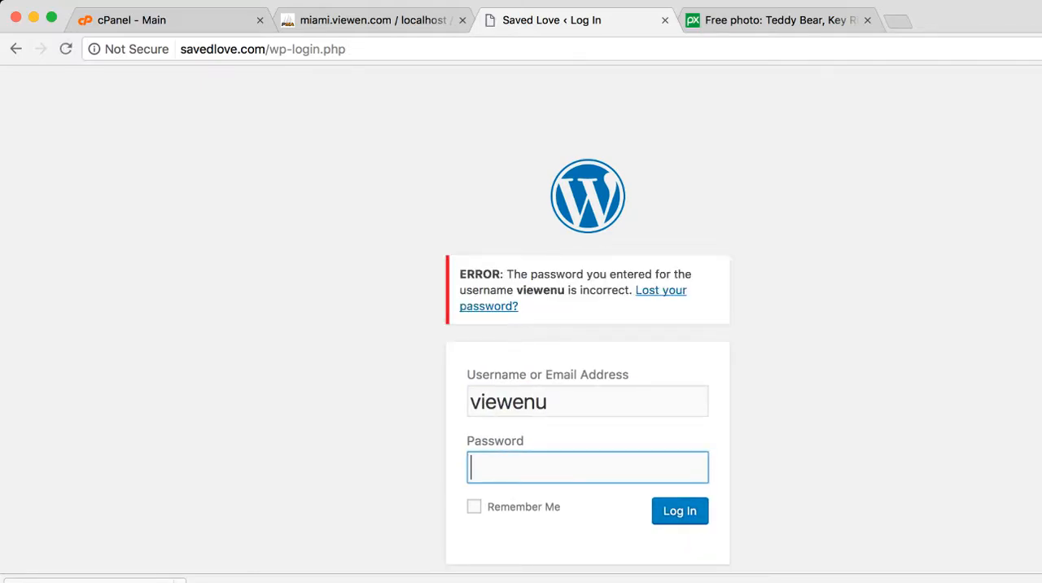
Revisit the wpob_users record in phpMyAdmin, then return to the WordPress login page and submit the account password for viewenu
click(372, 20)
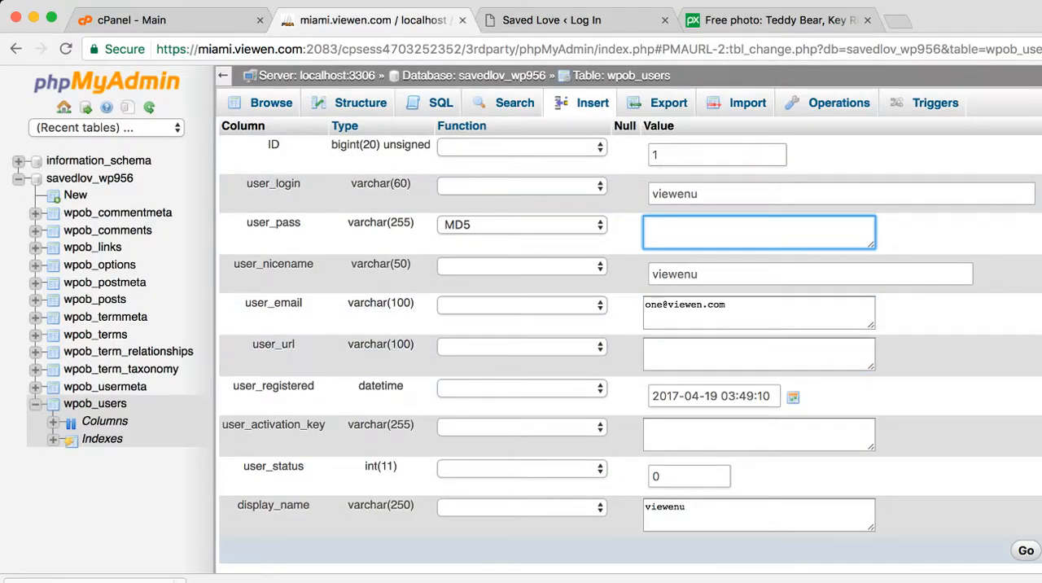
key(super+Tab)
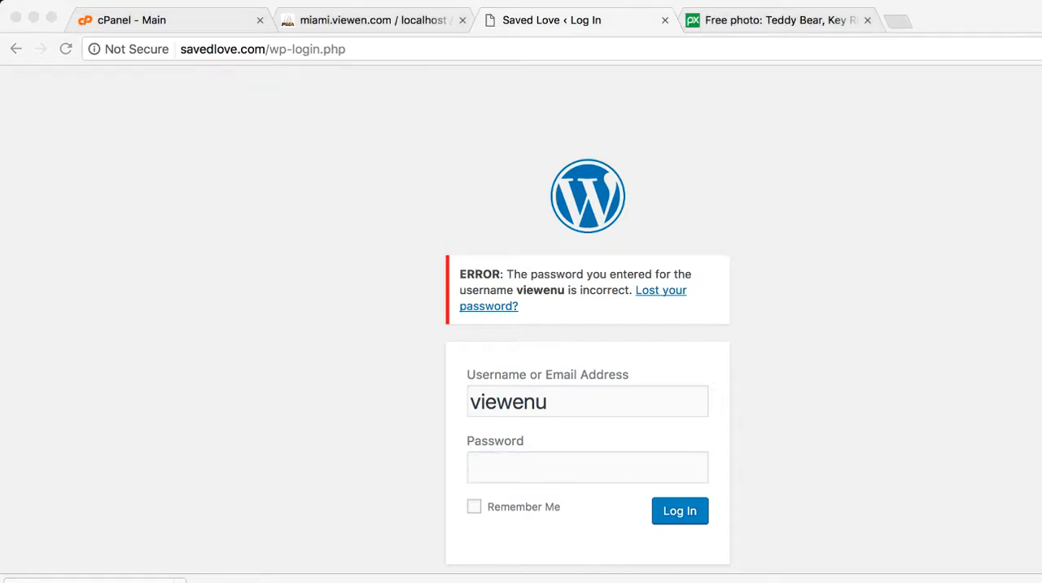
click(569, 467)
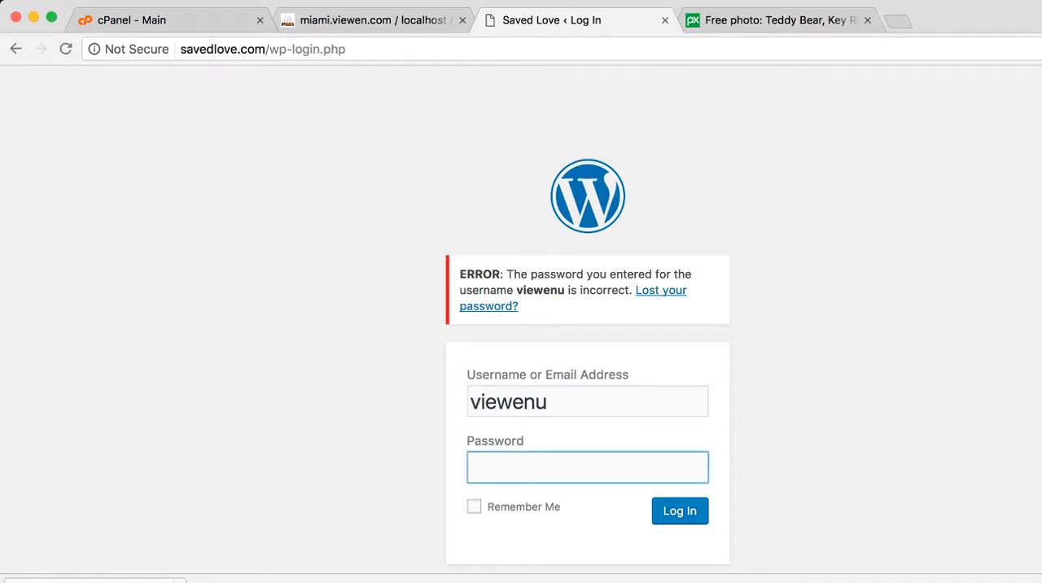
text(••)
key(BackSpace)
key(BackSpace)
text(••••••••••••••••••••)
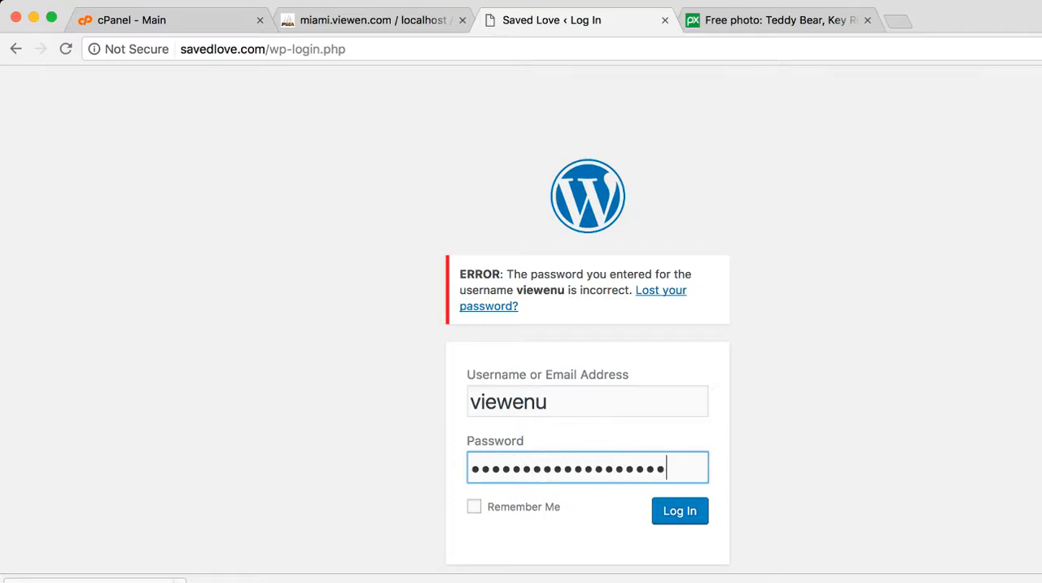
key(Tab)
key(Return)
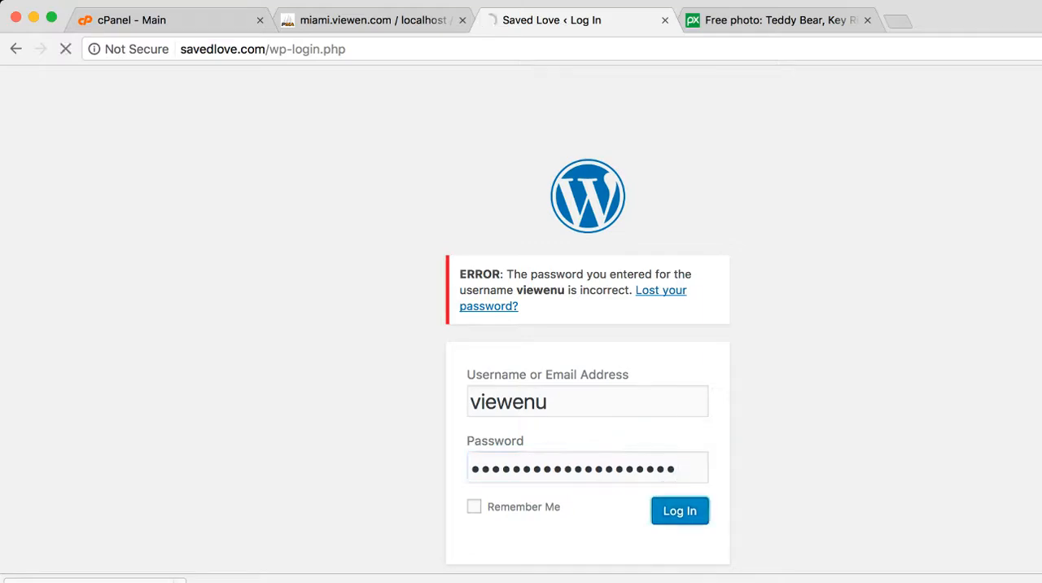
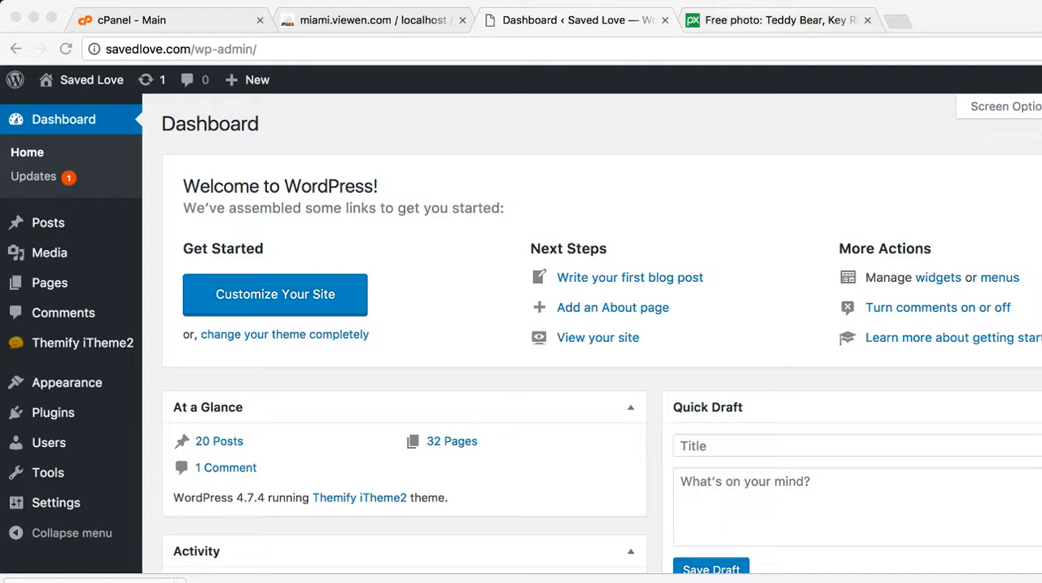
Open the Saved Love homepage at savedlove.com in a new browser tab
click(779, 21)
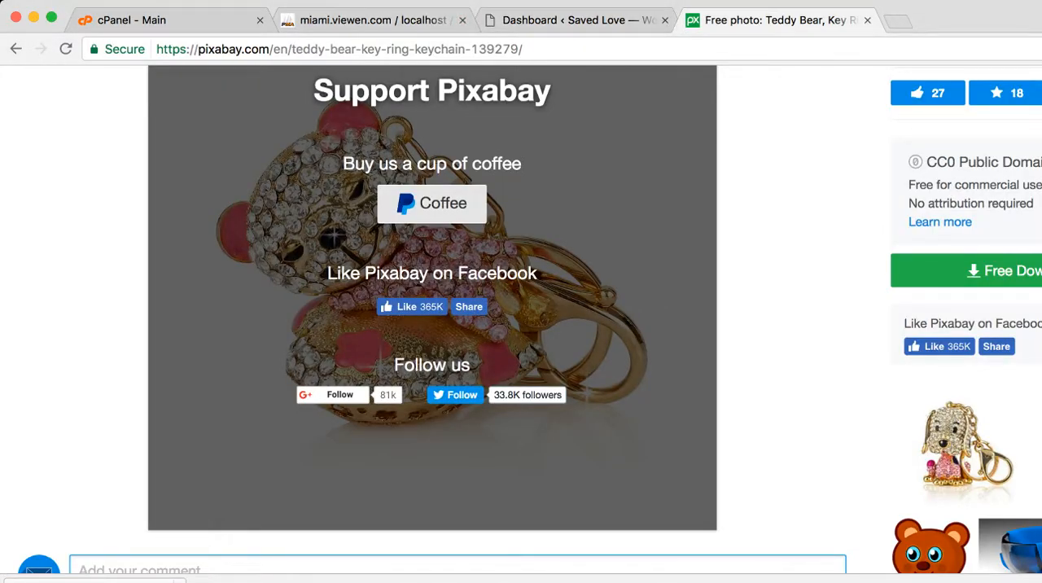
key(super+t)
text(s)
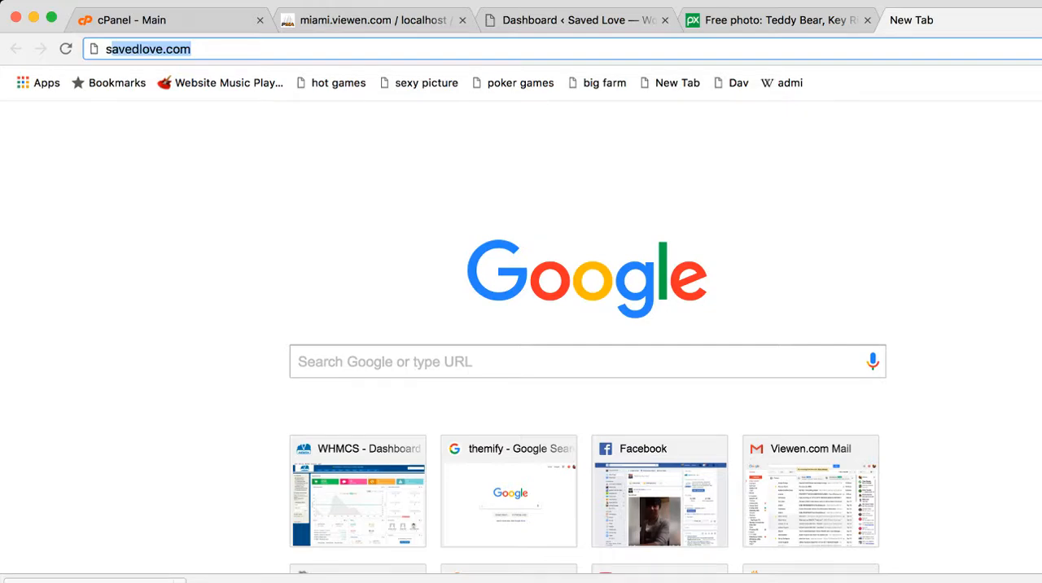
text(a)
key(Return)
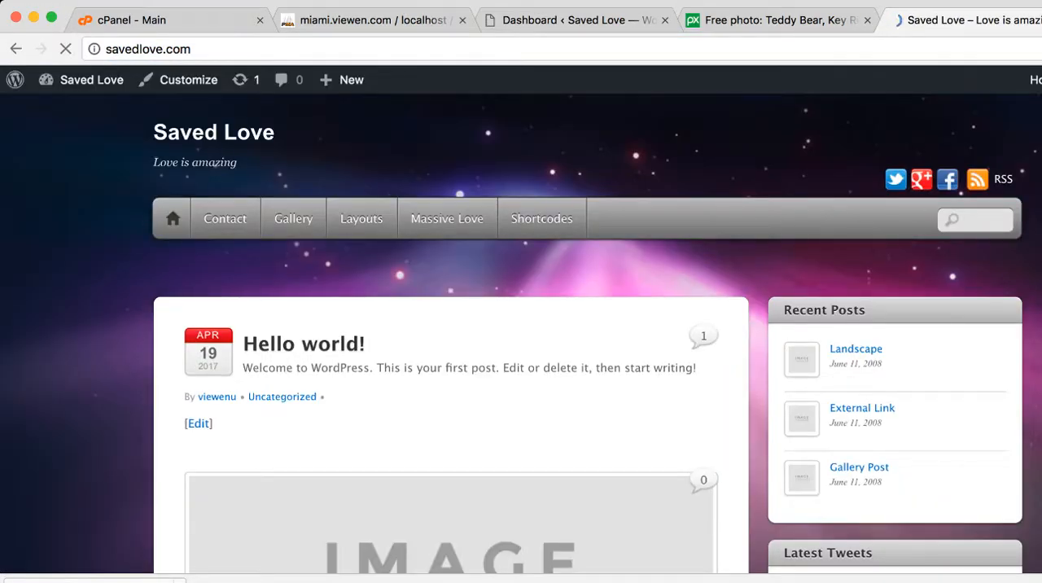
Examine the Saved Love homepage's navigation menu, post slider and the full list of posts down to the footer
scroll(521, 333, down, 6)
scroll(450, 334, down, 8)
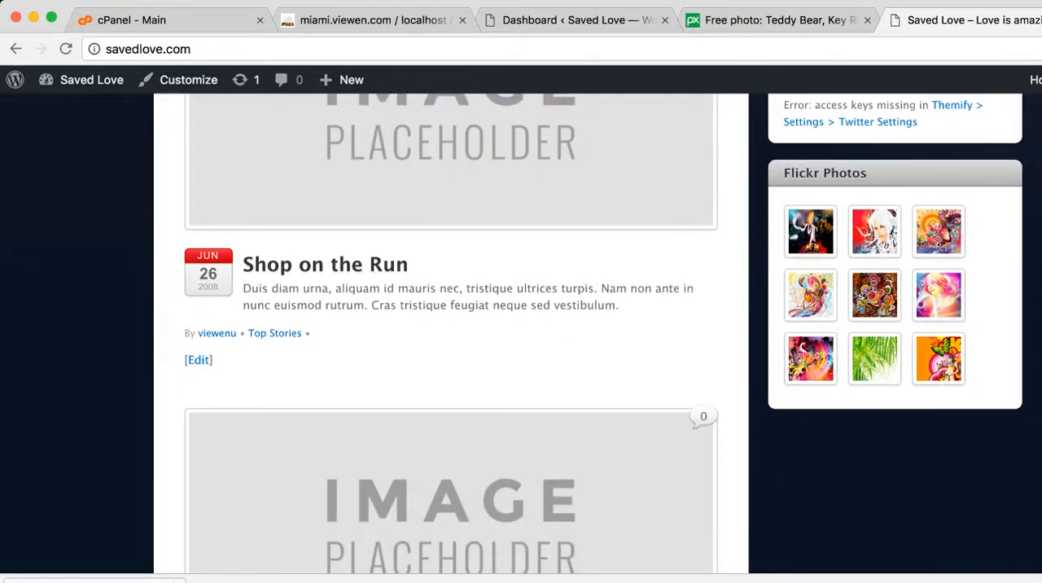
scroll(451, 333, up, 7)
scroll(451, 333, up, 10)
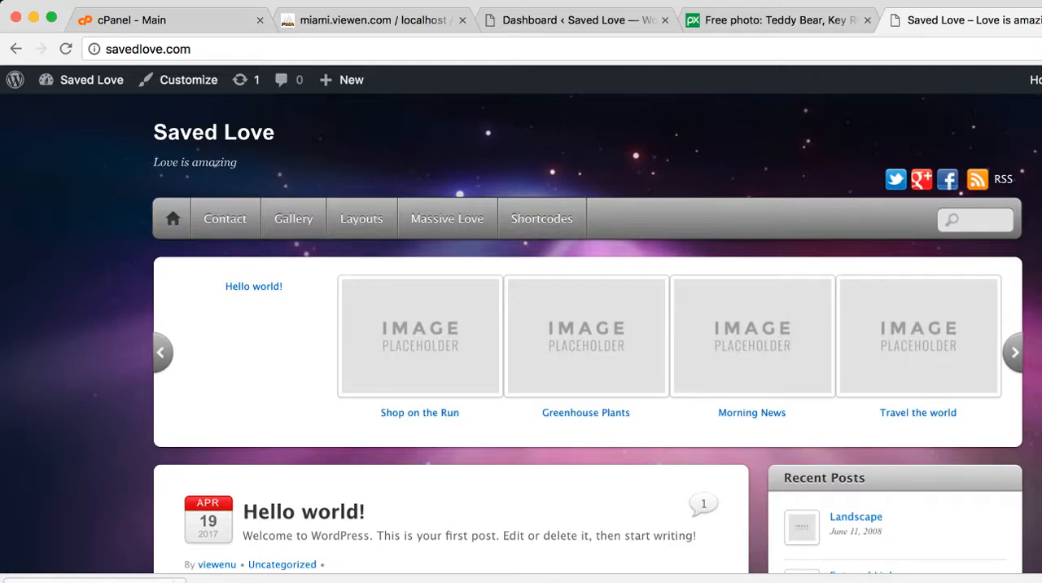
scroll(521, 334, down, 10)
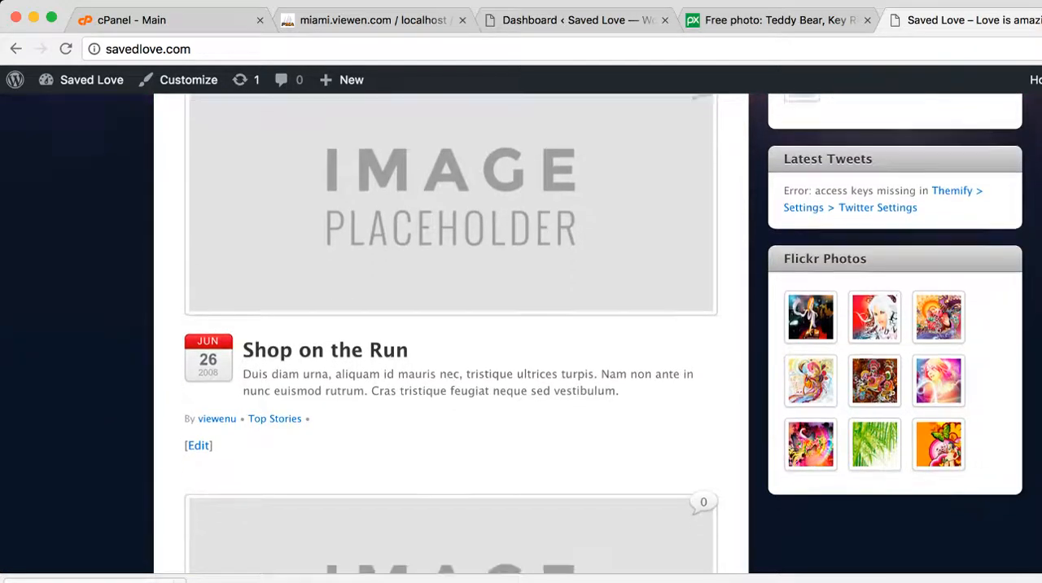
scroll(451, 334, down, 15)
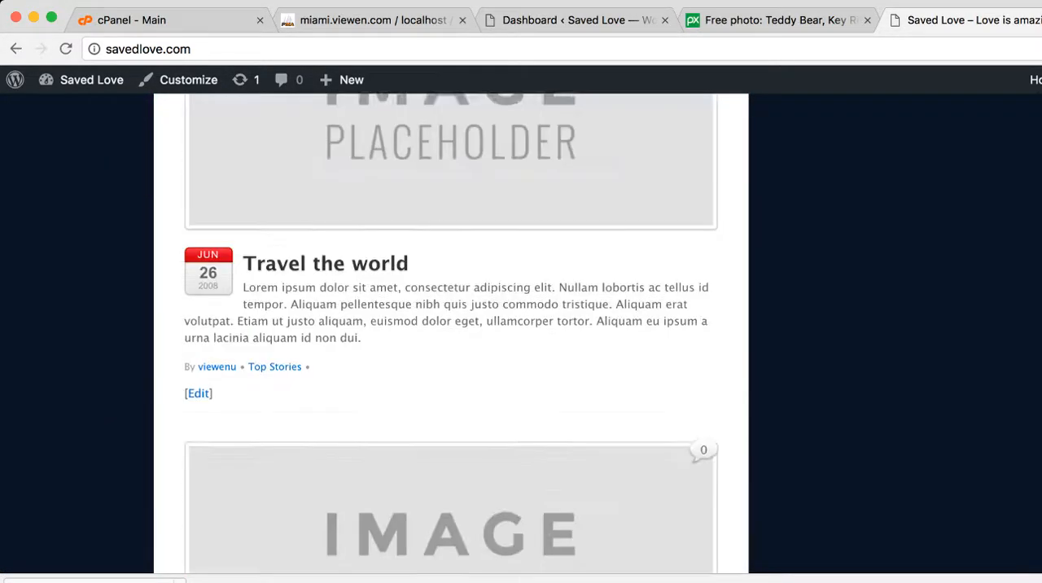
scroll(451, 334, down, 15)
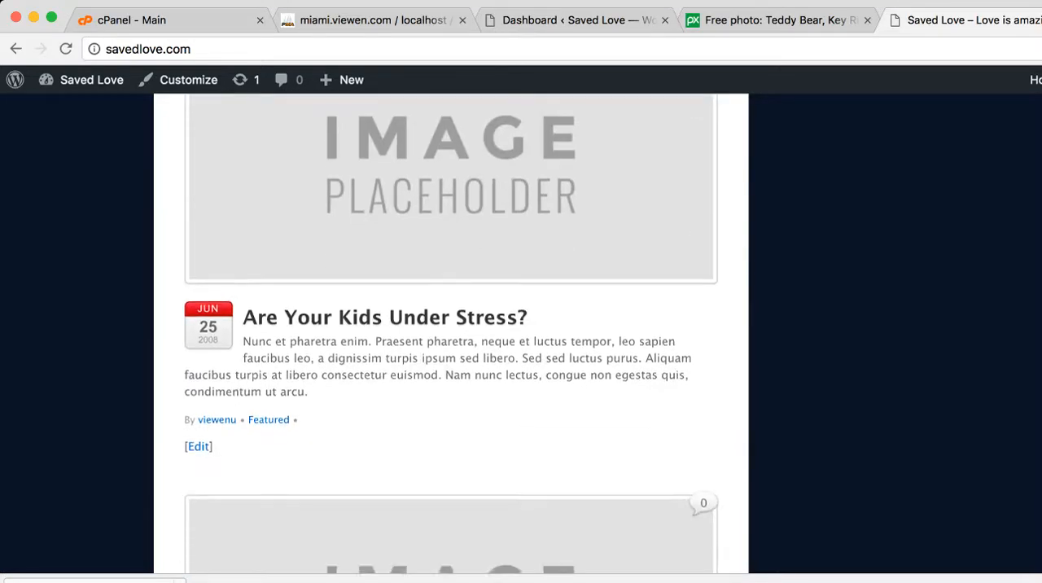
scroll(451, 333, down, 5)
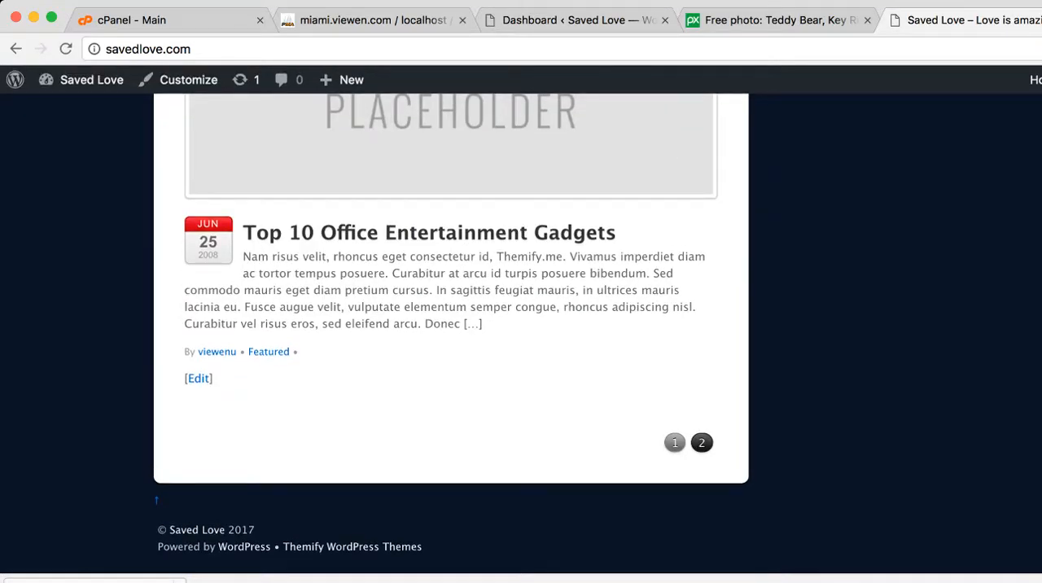
scroll(450, 333, up, 15)
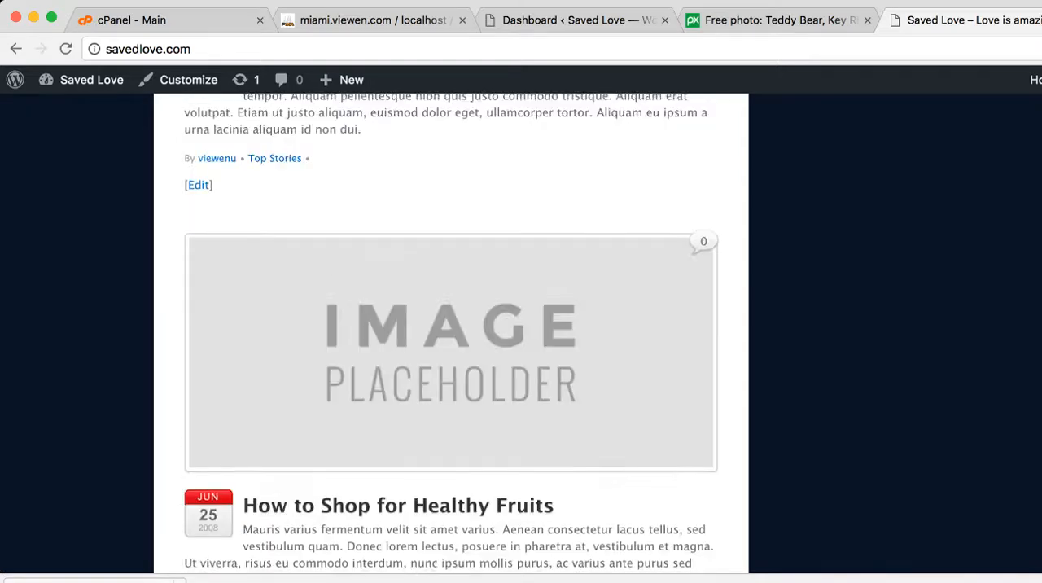
scroll(451, 334, up, 15)
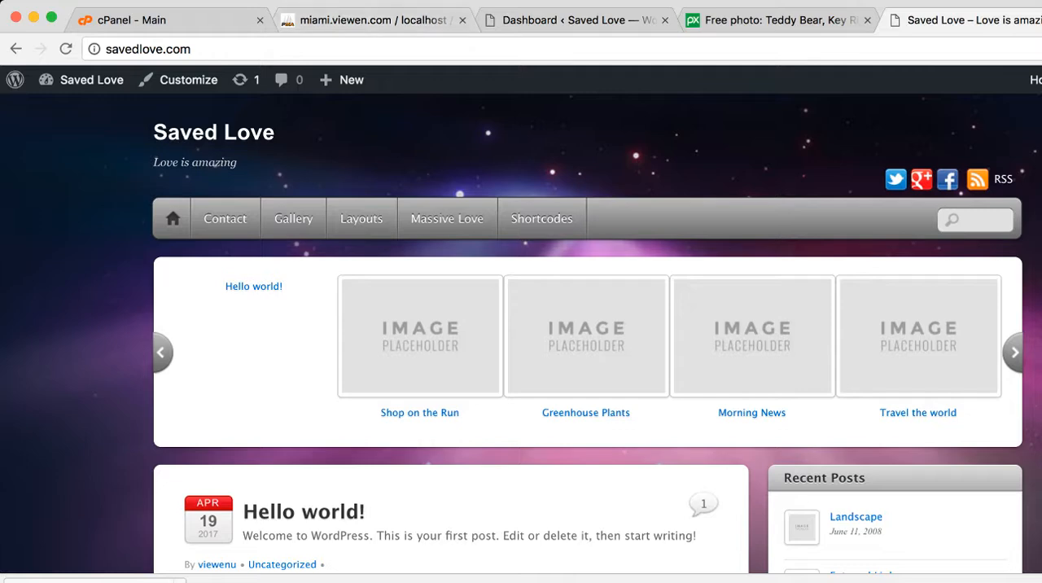
mouse_move(361, 219)
click(172, 218)
Return to the WordPress admin and look through both screens of the site's Pages list, including the Massive Love page
click(573, 20)
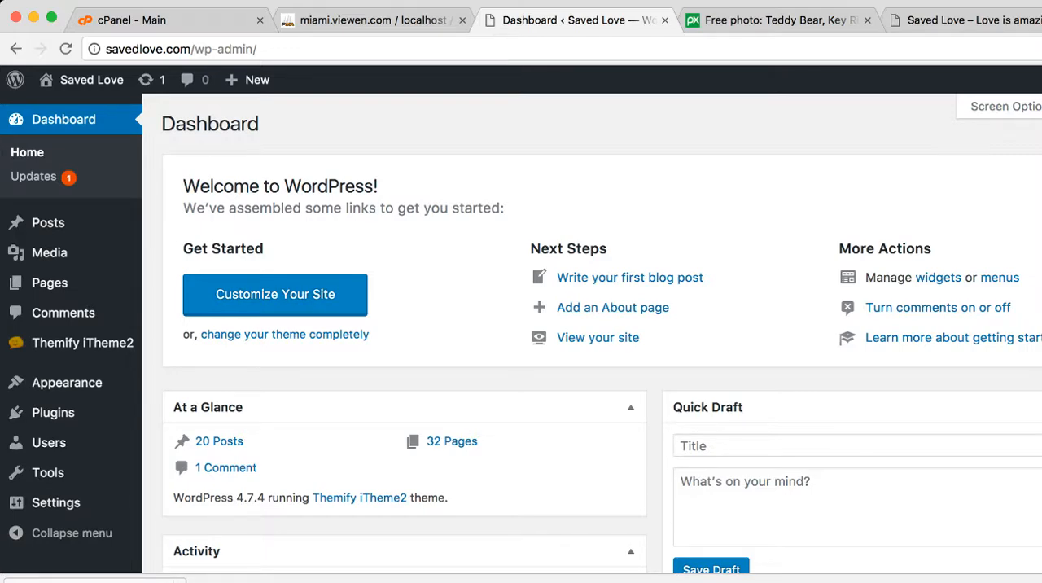
click(50, 283)
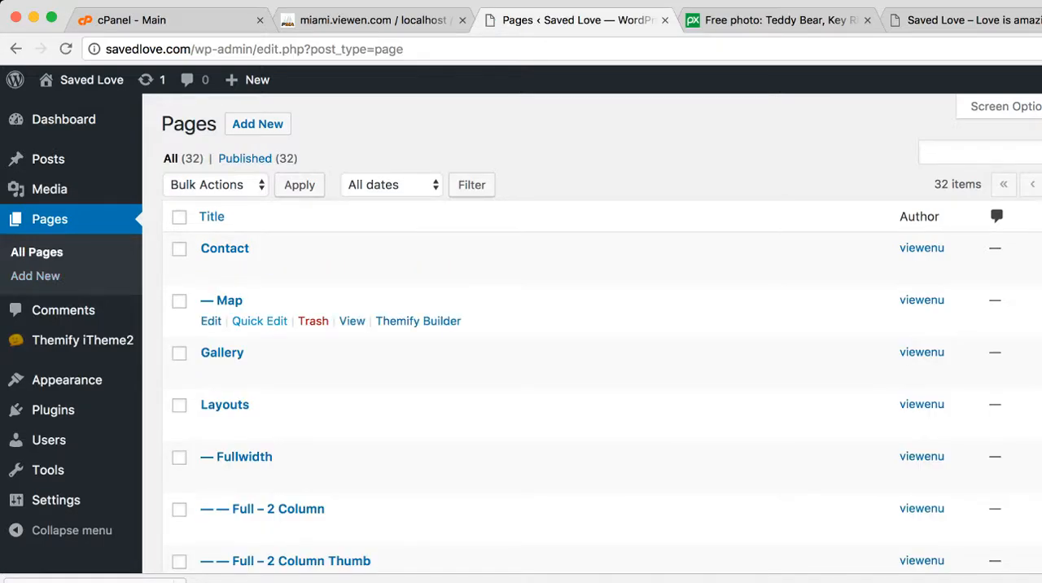
scroll(521, 350, down, 2)
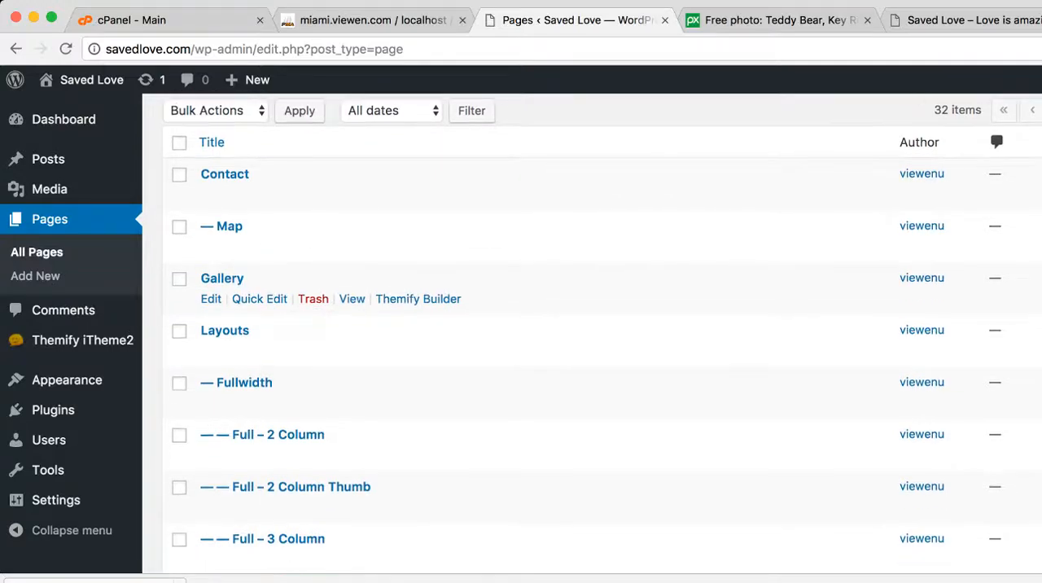
scroll(521, 334, down, 8)
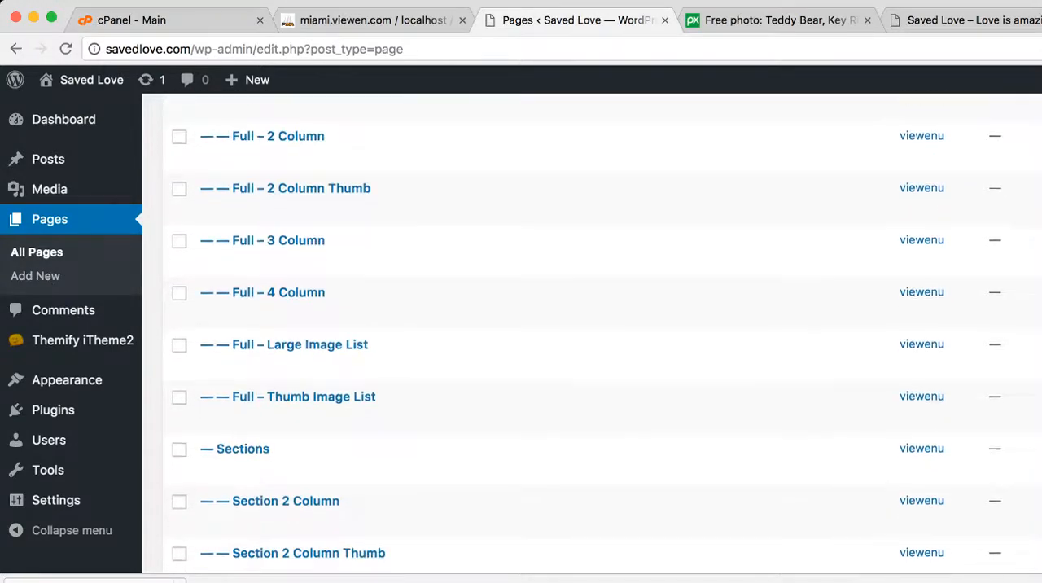
scroll(521, 342, down, 3)
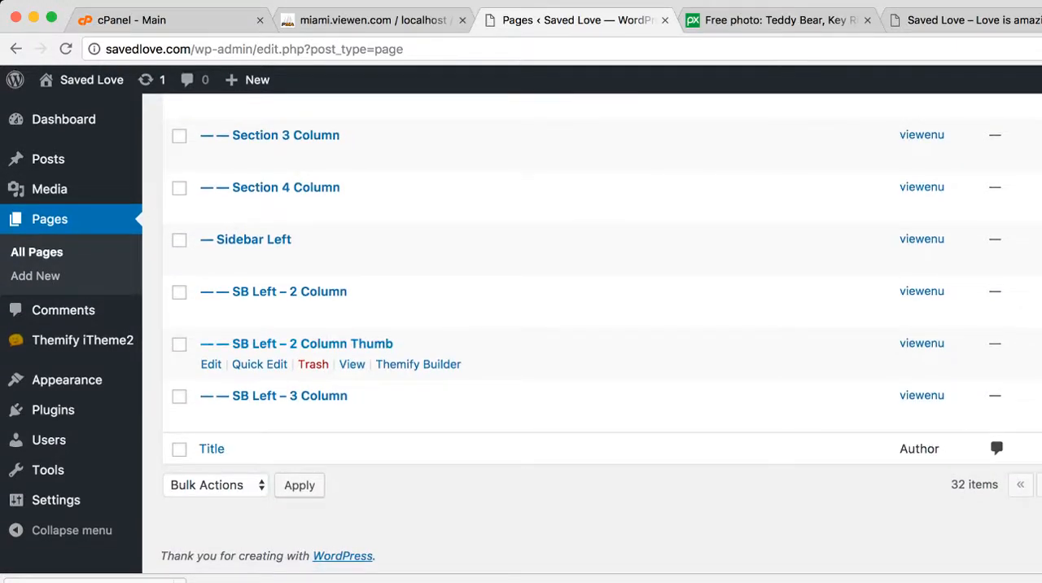
click(1041, 484)
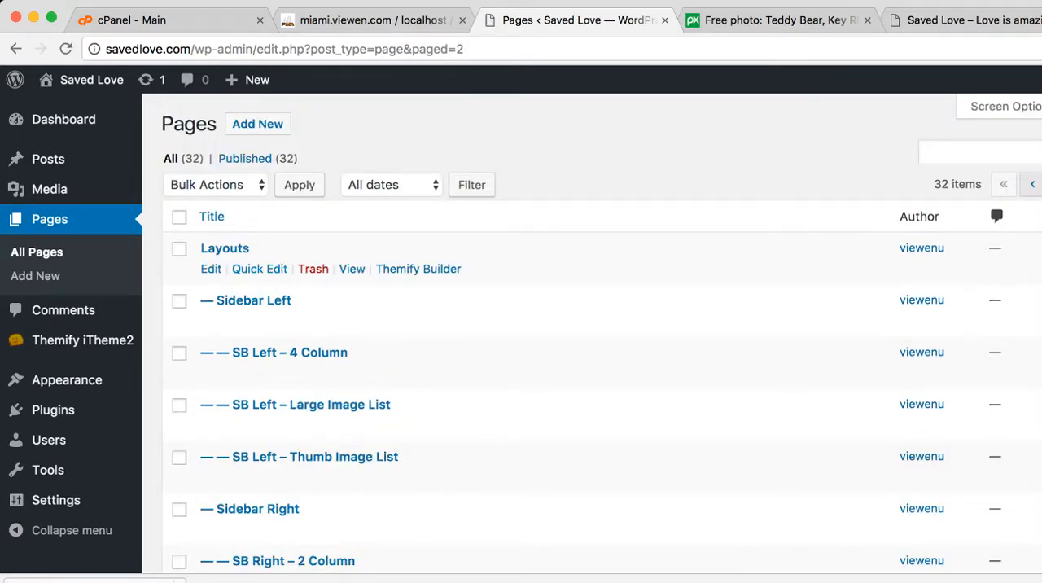
scroll(520, 305, down, 10)
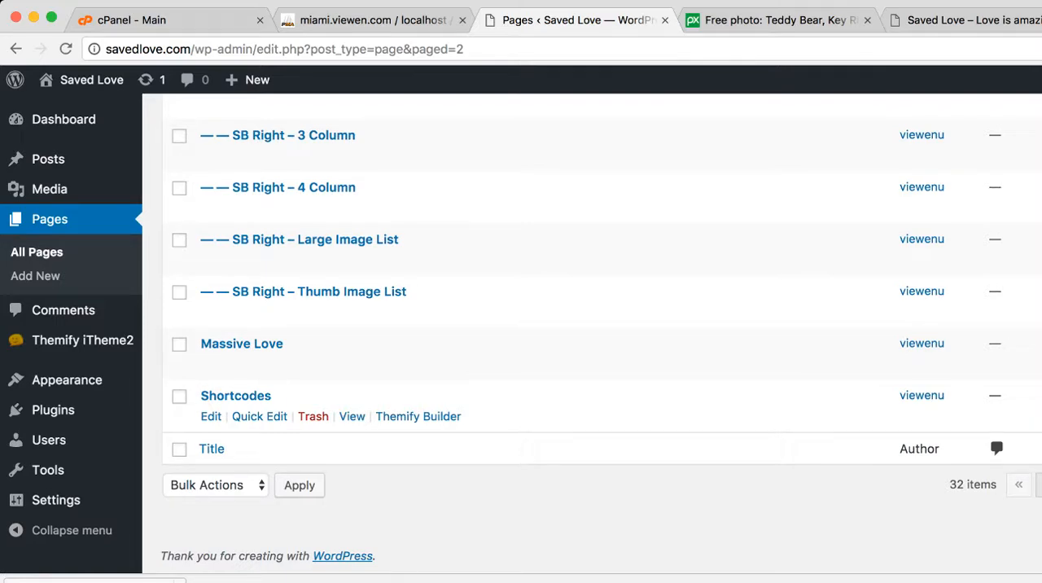
scroll(570, 391, up, 6)
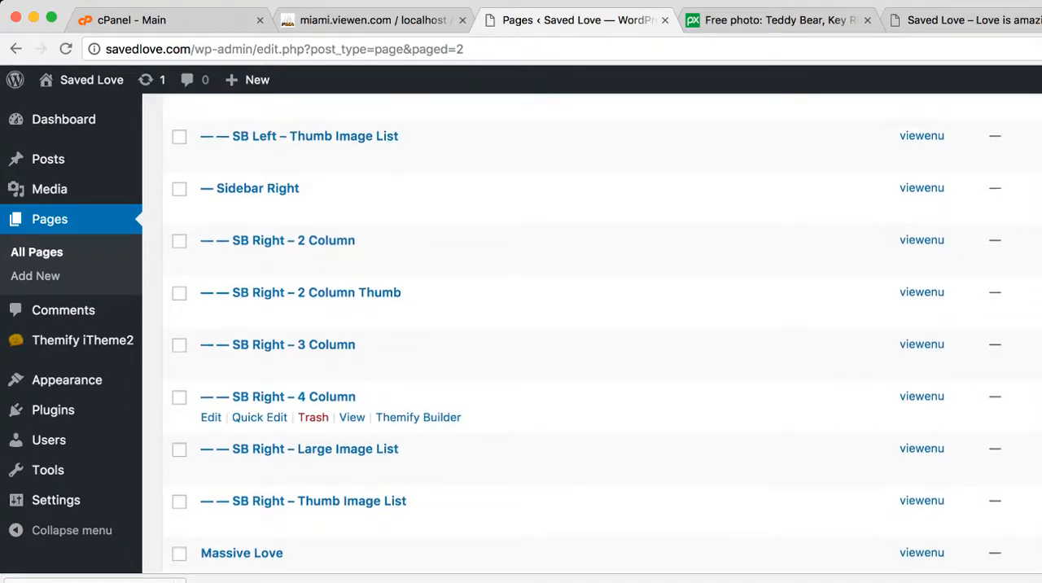
scroll(570, 390, up, 1)
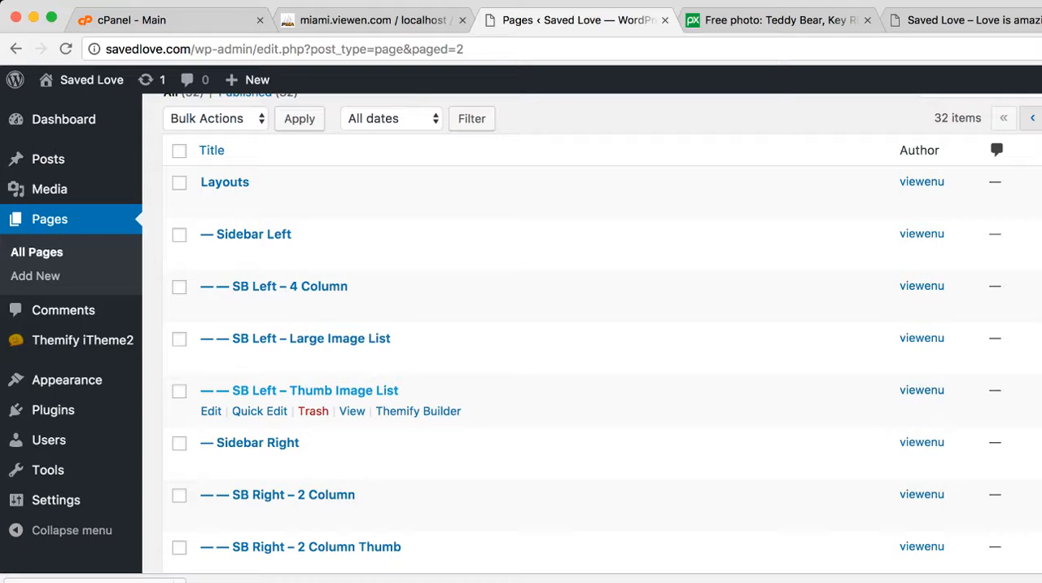
scroll(570, 391, up, 2)
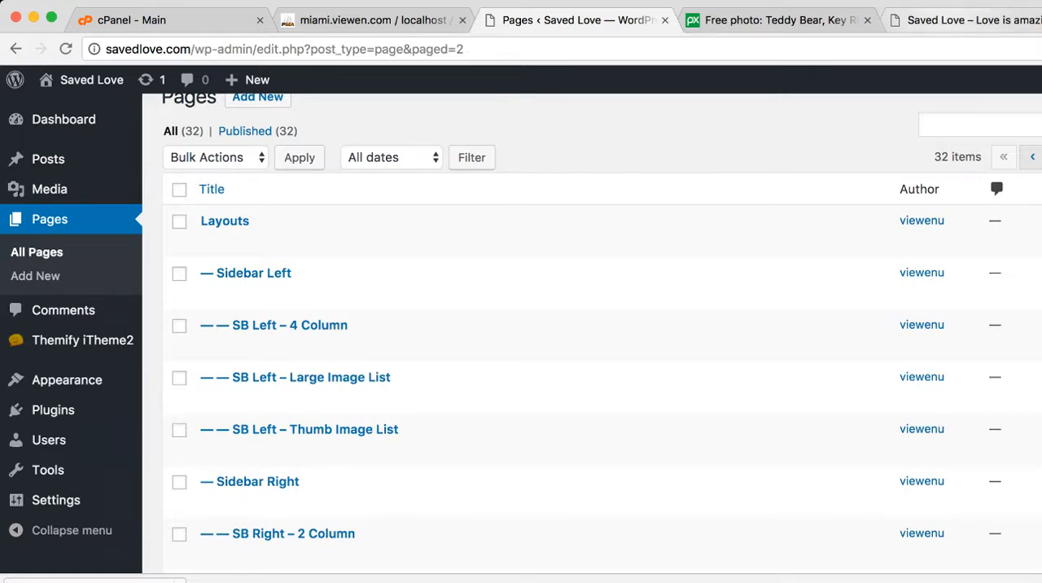
Move the Saved Love site tab next to the WordPress admin tab and review the posts on the homepage
drag(968, 20, 766, 19)
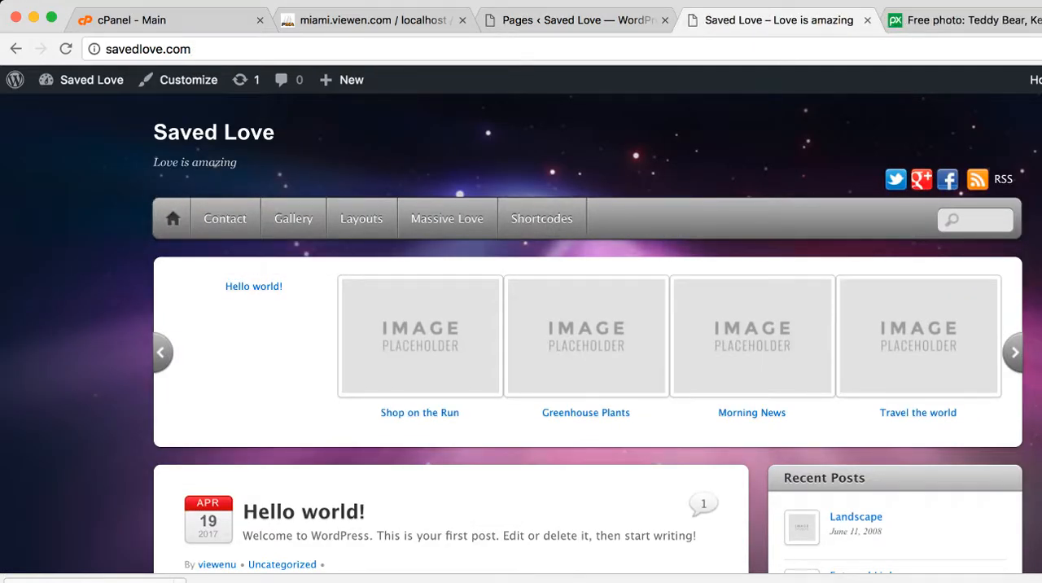
scroll(521, 342, down, 15)
scroll(452, 334, down, 10)
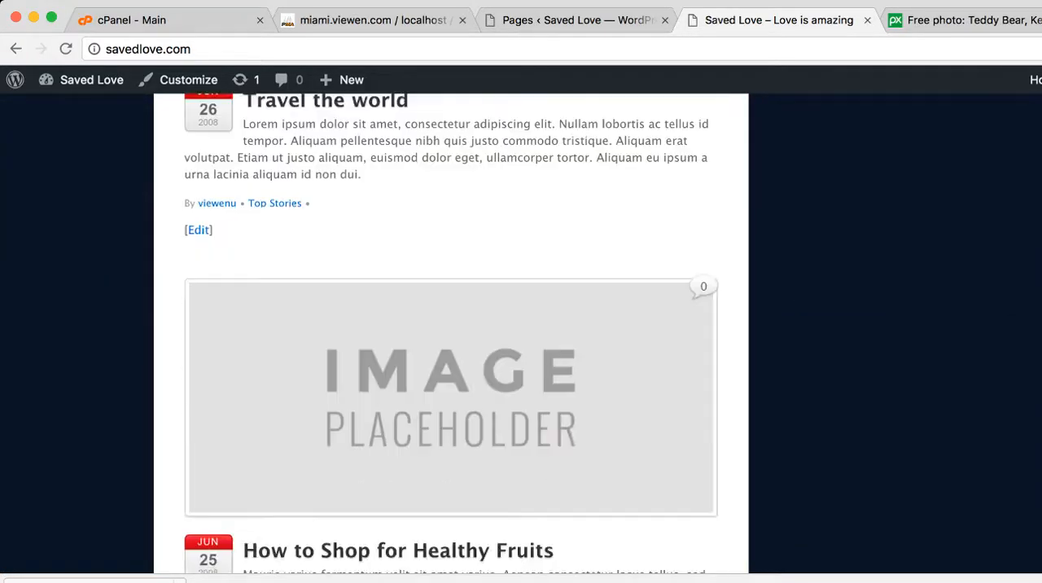
scroll(452, 333, up, 4)
scroll(452, 334, up, 12)
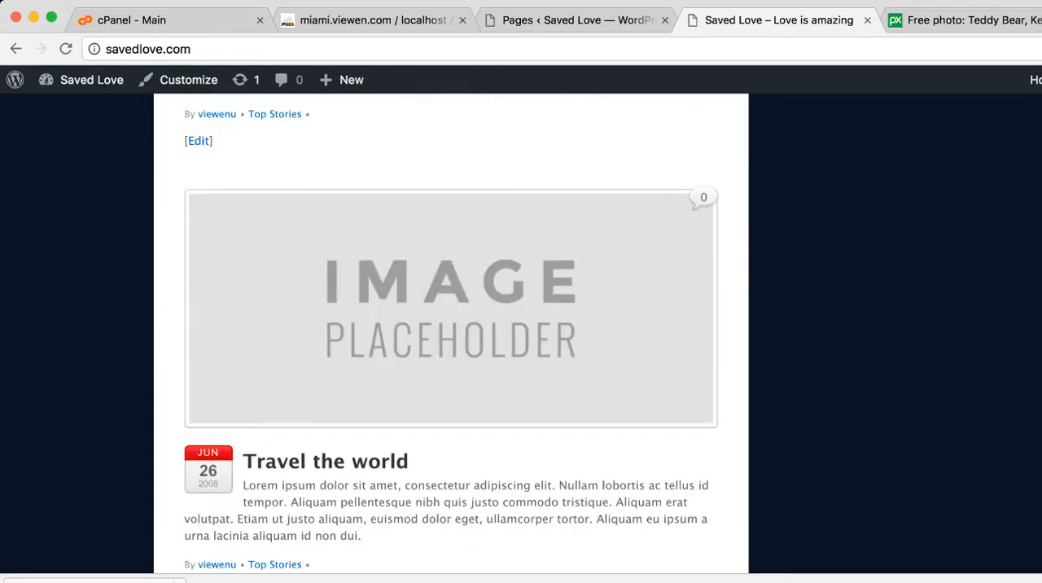
scroll(520, 334, up, 10)
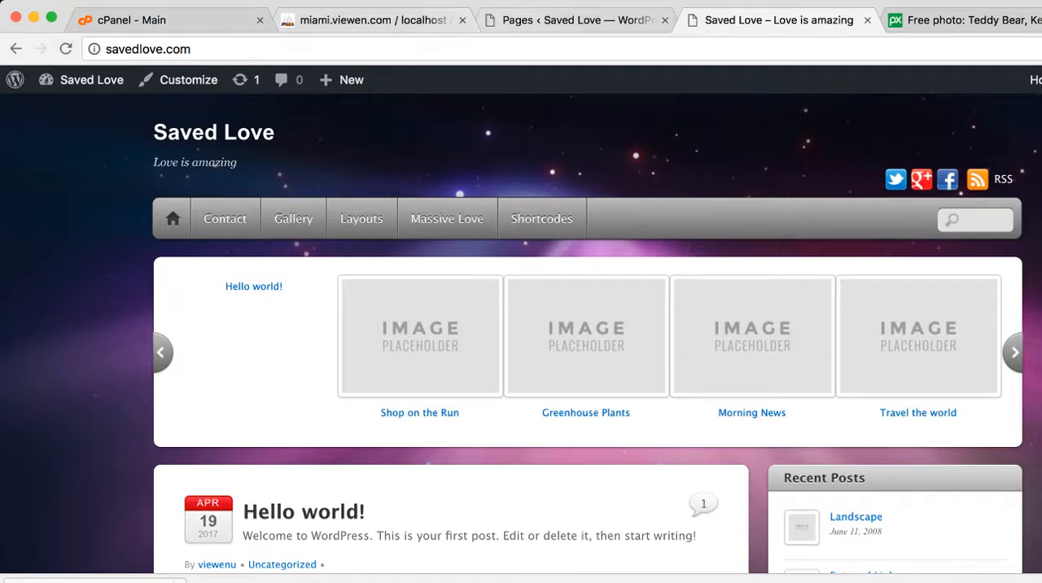
Open the Reading Settings in the WordPress admin to check what the front page displays
click(574, 20)
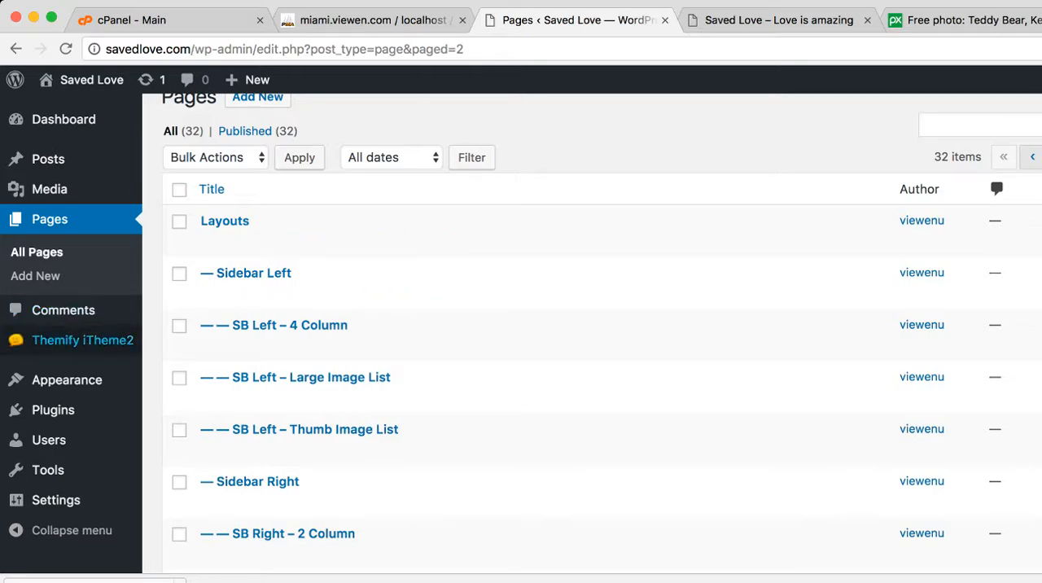
mouse_move(56, 499)
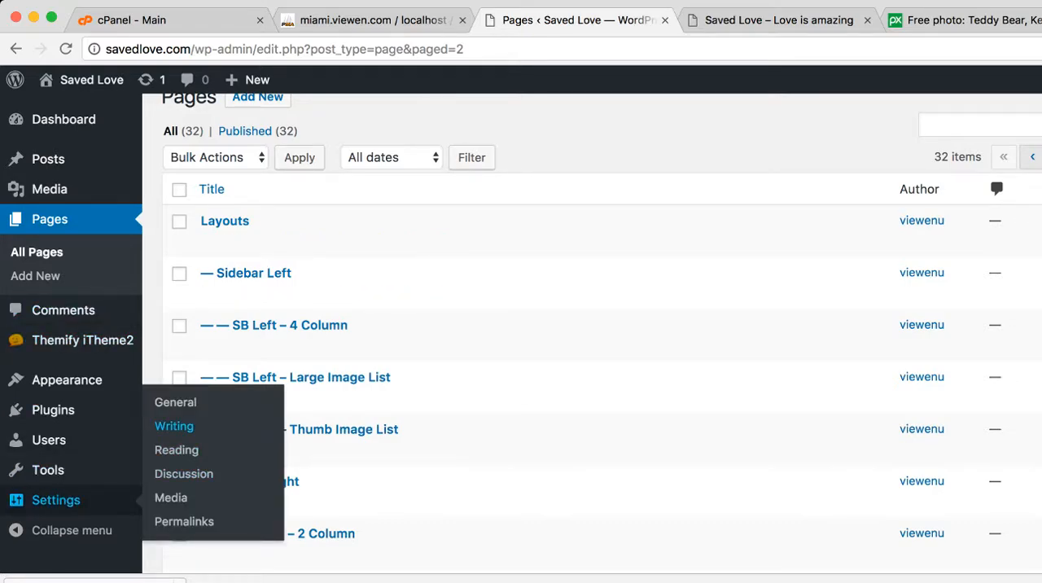
click(176, 449)
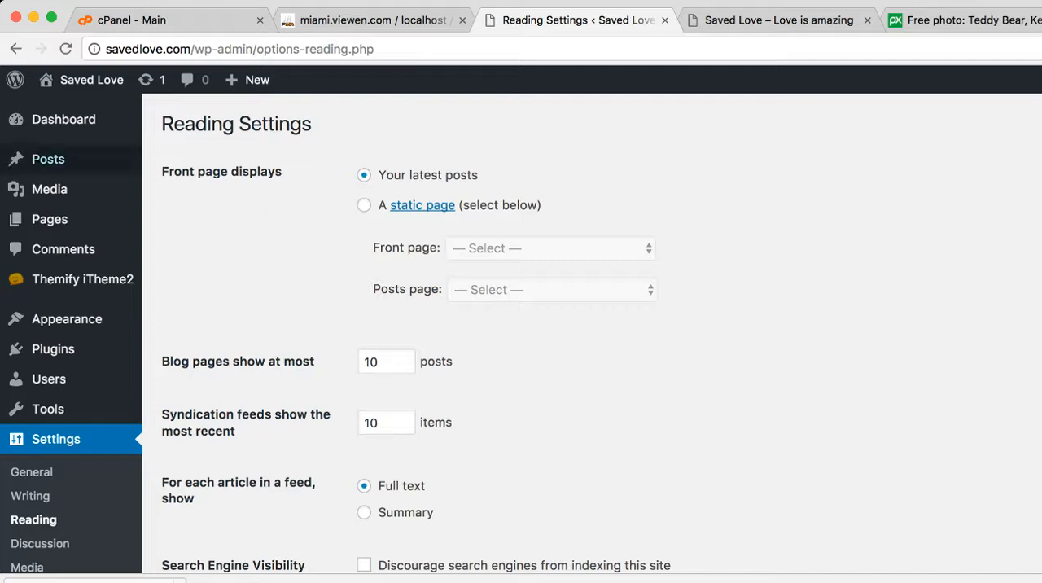
Open the list of all posts in the WordPress admin and compare it with the posts on the Saved Love homepage
mouse_move(49, 158)
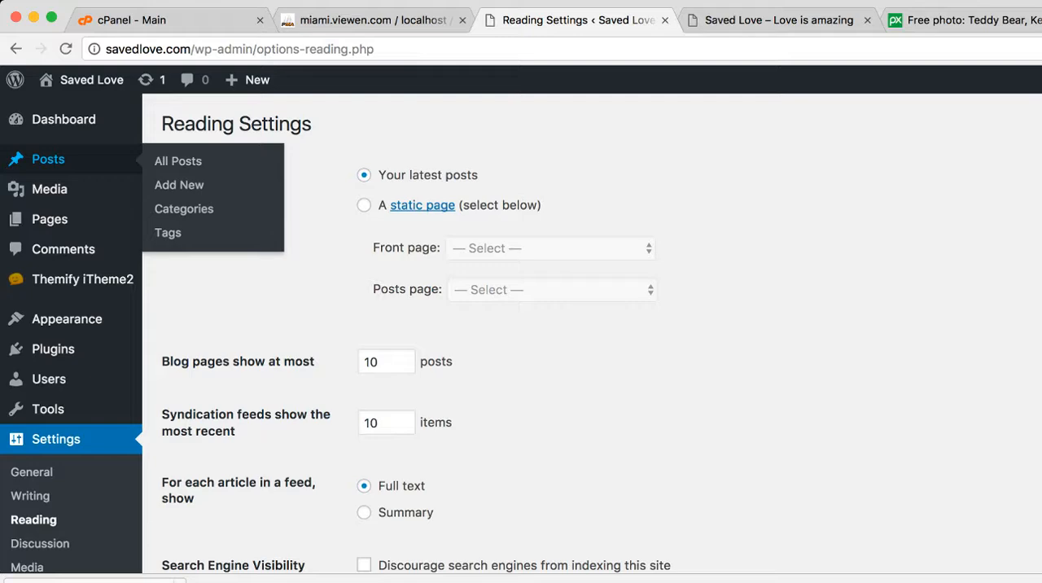
click(49, 159)
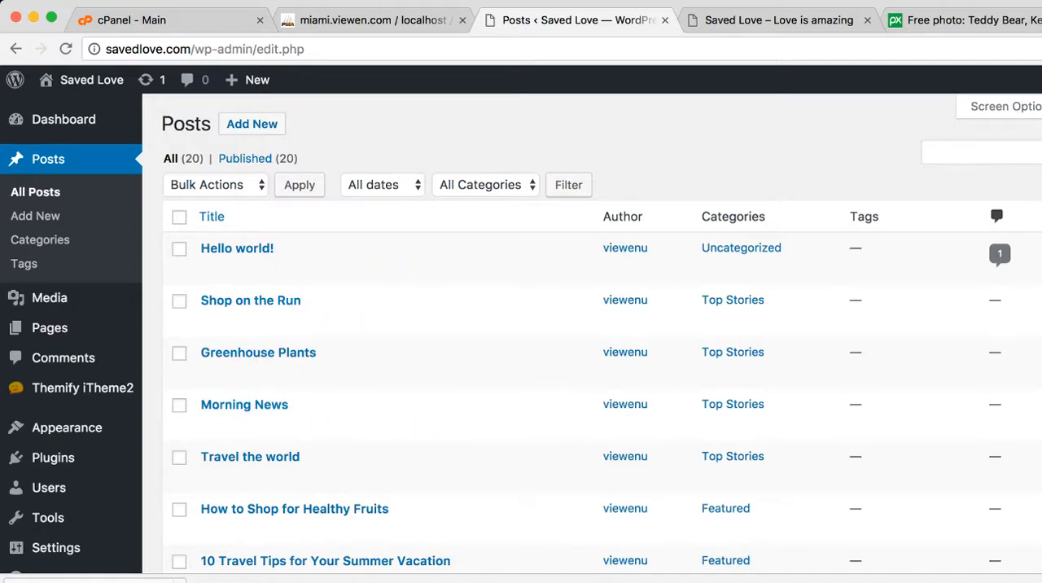
click(778, 20)
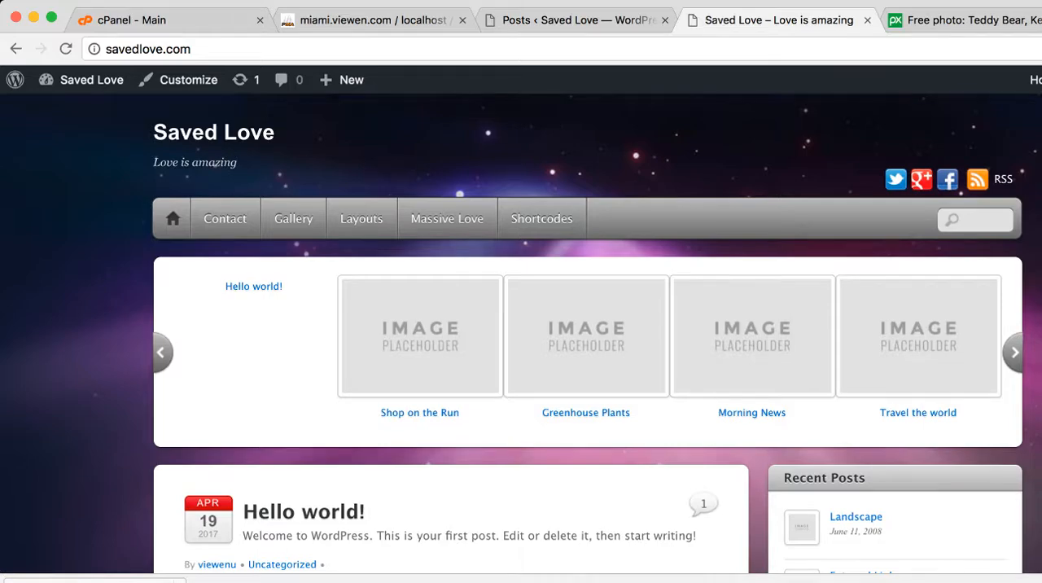
scroll(521, 333, down, 5)
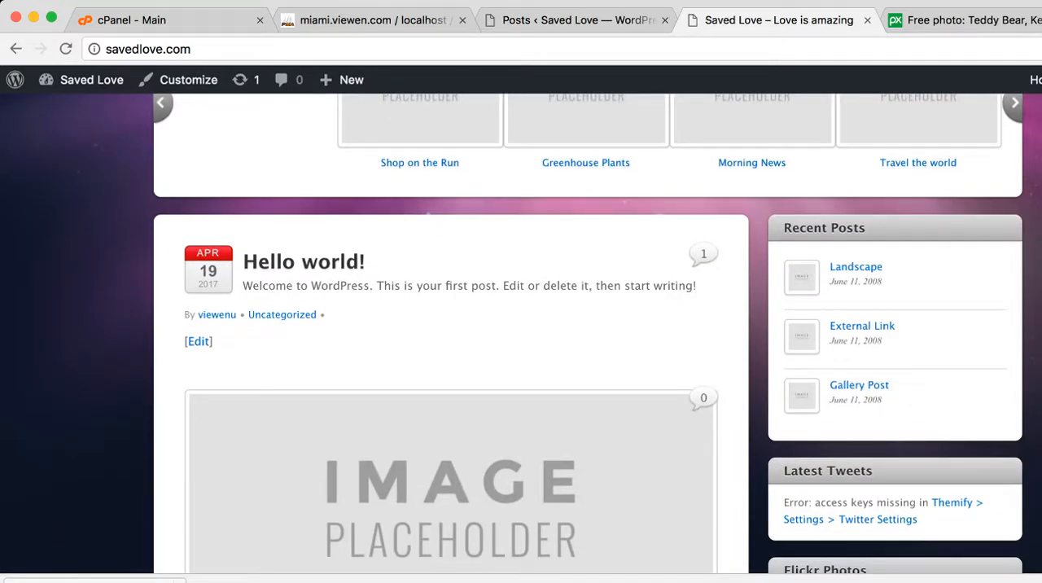
click(561, 20)
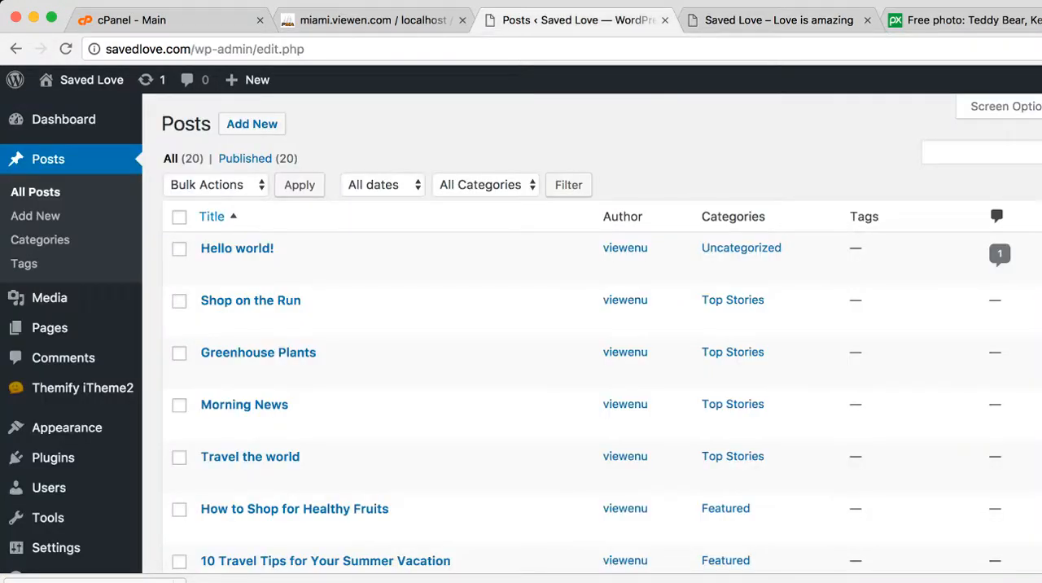
click(777, 20)
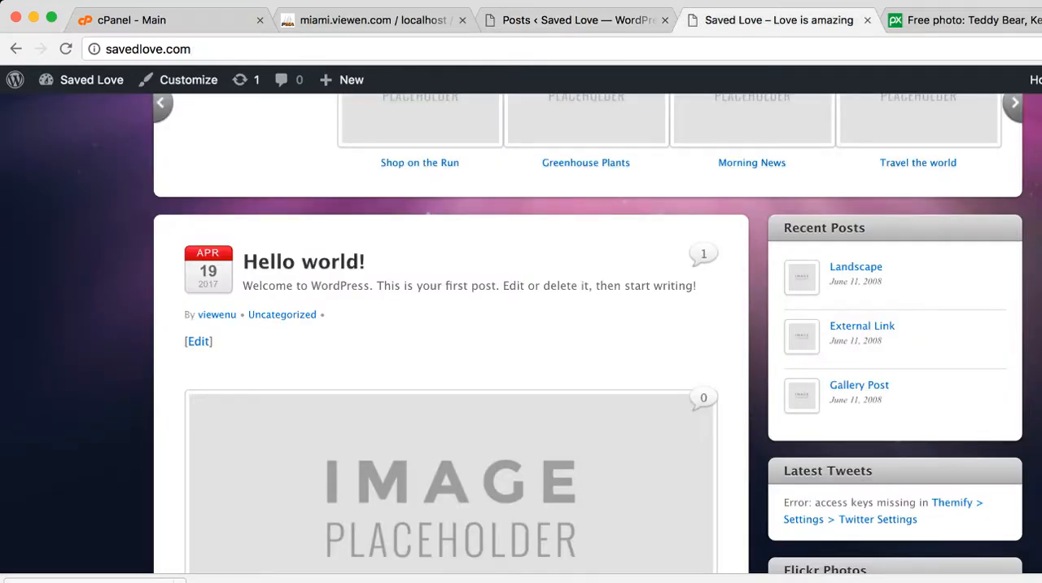
scroll(521, 334, down, 3)
scroll(521, 334, down, 2)
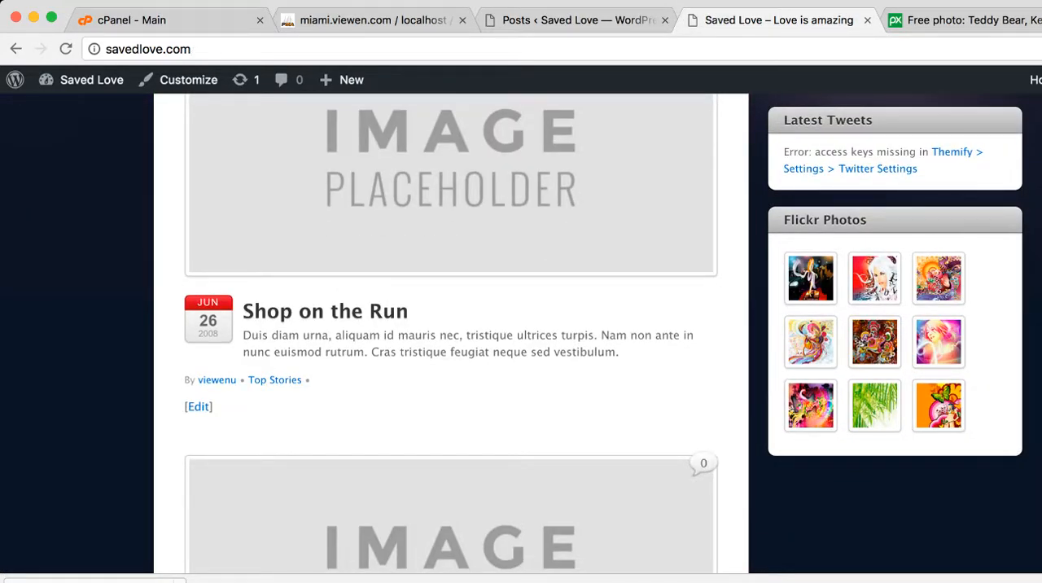
Check the posts in the WordPress admin list against the Shop on the Run entry on the homepage once more
click(570, 21)
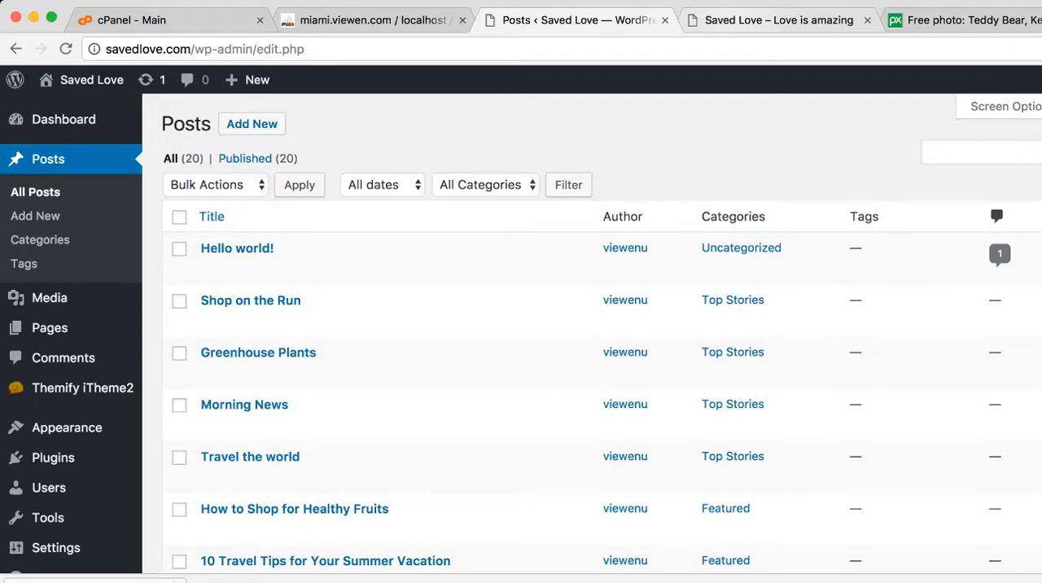
click(773, 20)
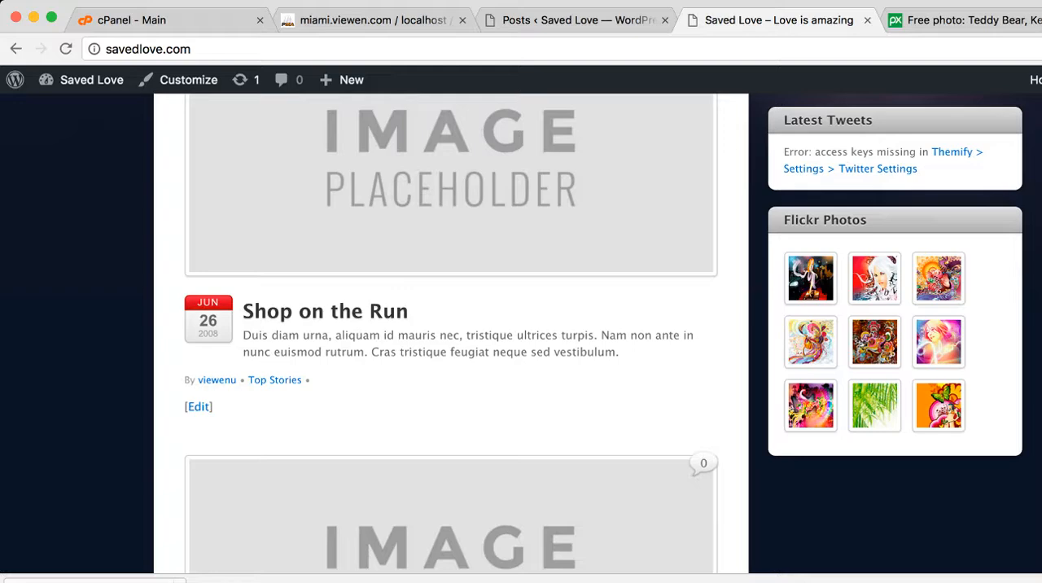
click(576, 20)
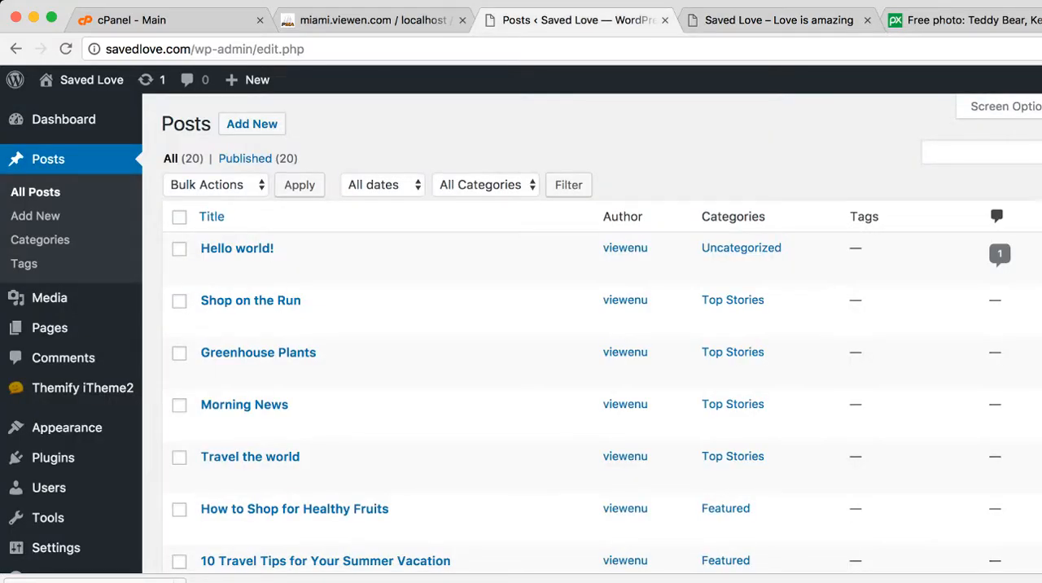
In the Reading Settings, make the front page display a static page, choose Massive Love as that page, and save the changes
scroll(81, 277, down, 3)
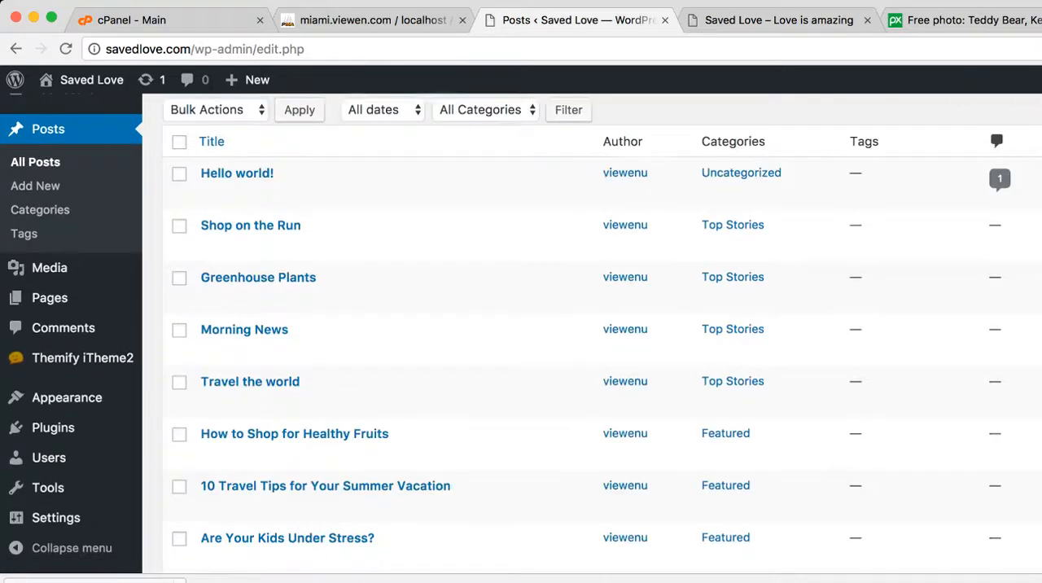
mouse_move(55, 518)
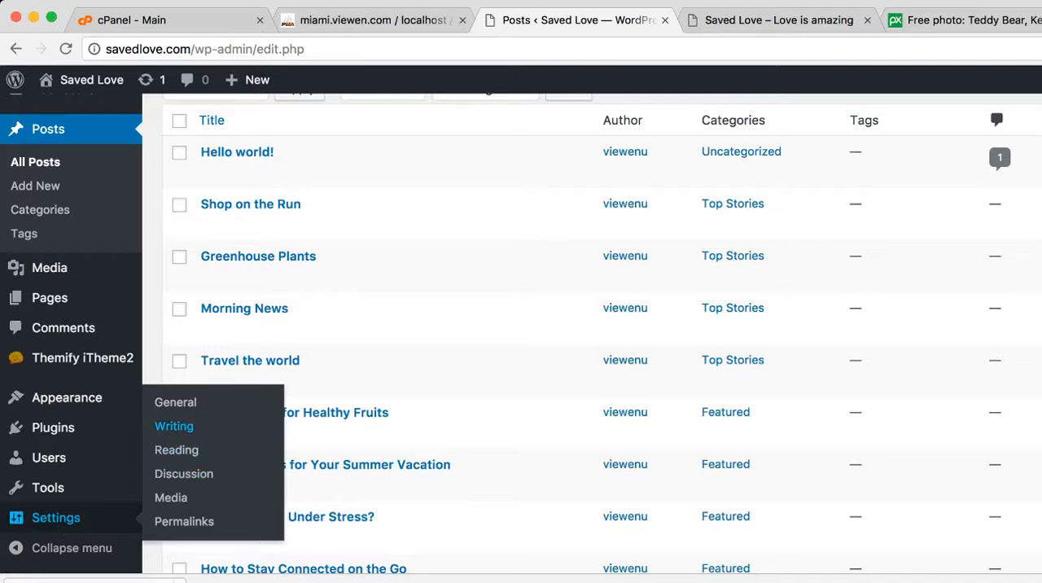
click(177, 449)
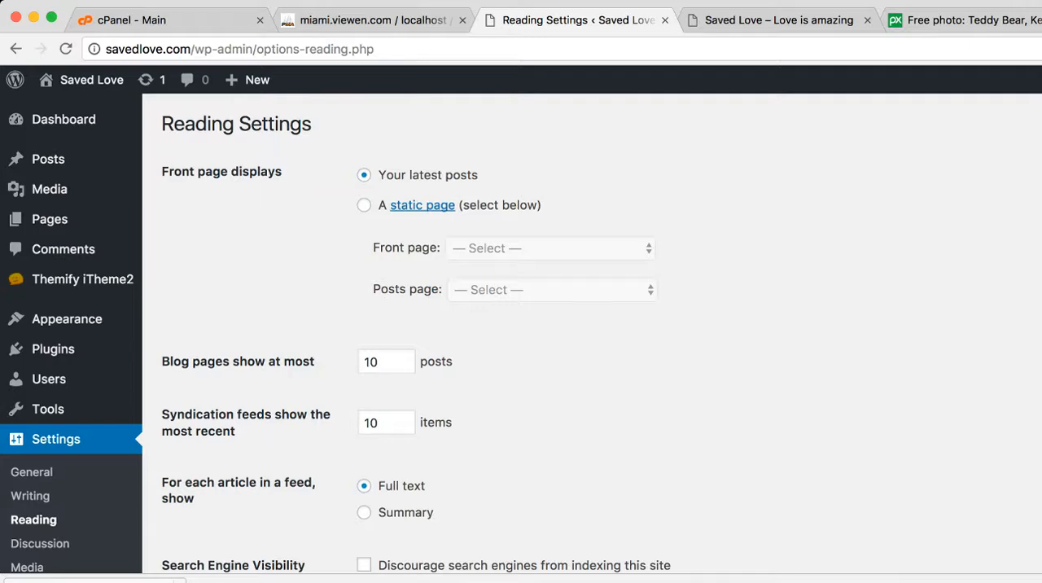
click(363, 205)
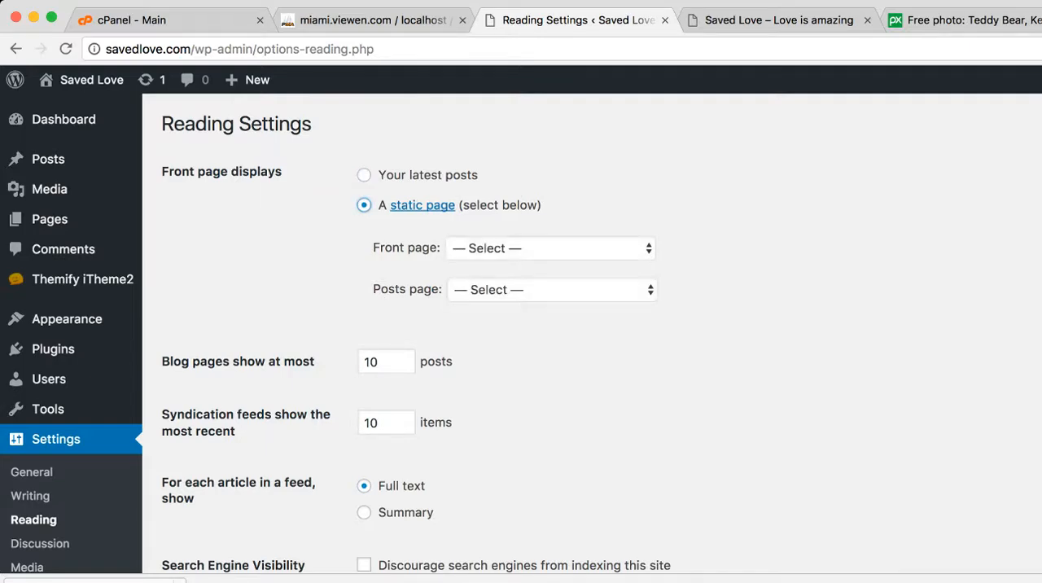
click(550, 248)
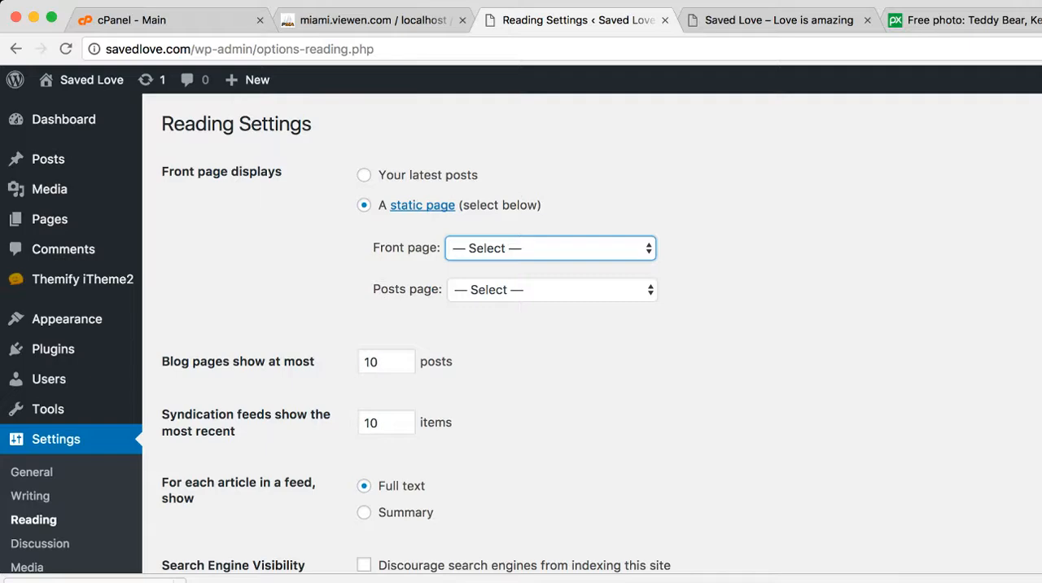
click(493, 267)
scroll(521, 325, down, 5)
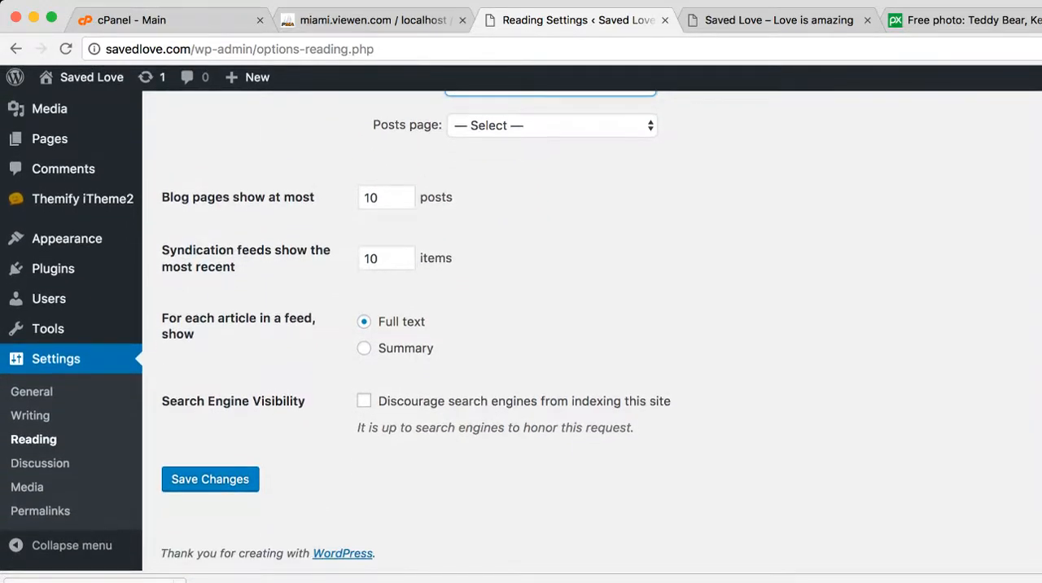
click(210, 481)
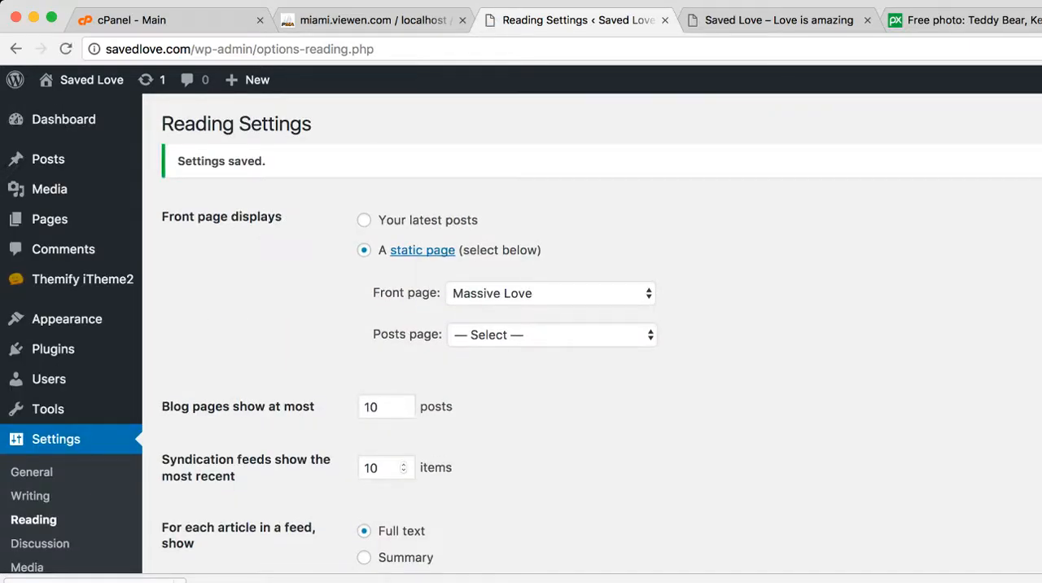
Reload the Saved Love homepage and look through it from header to footer to check the new front page
click(771, 20)
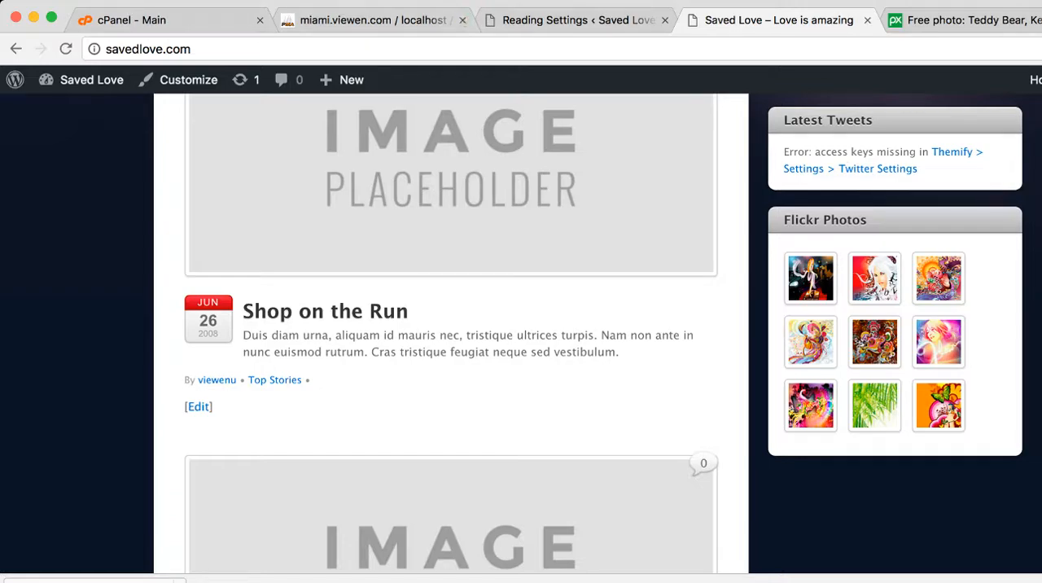
scroll(521, 334, up, 4)
scroll(520, 334, up, 4)
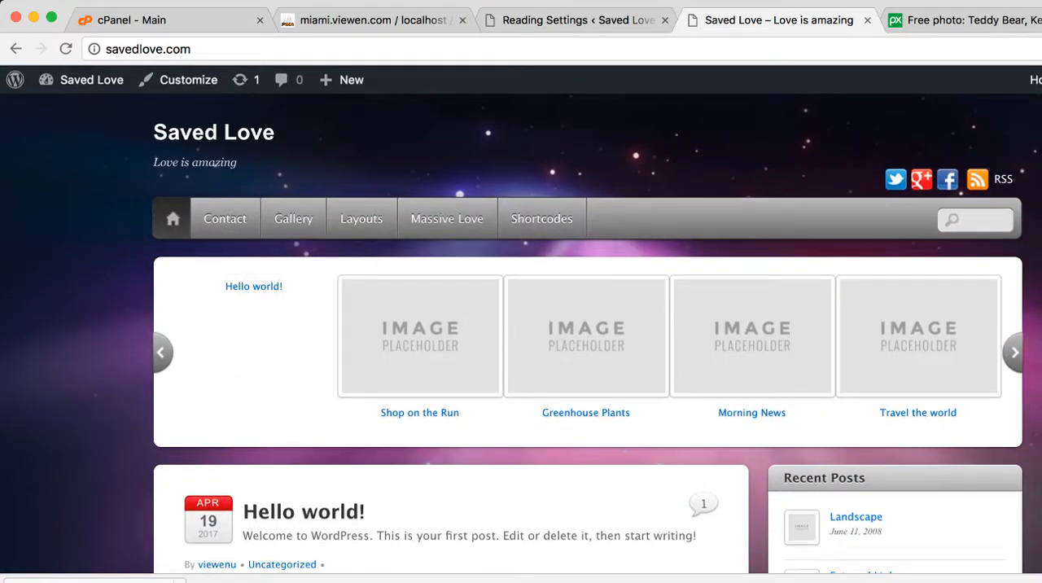
key(super+r)
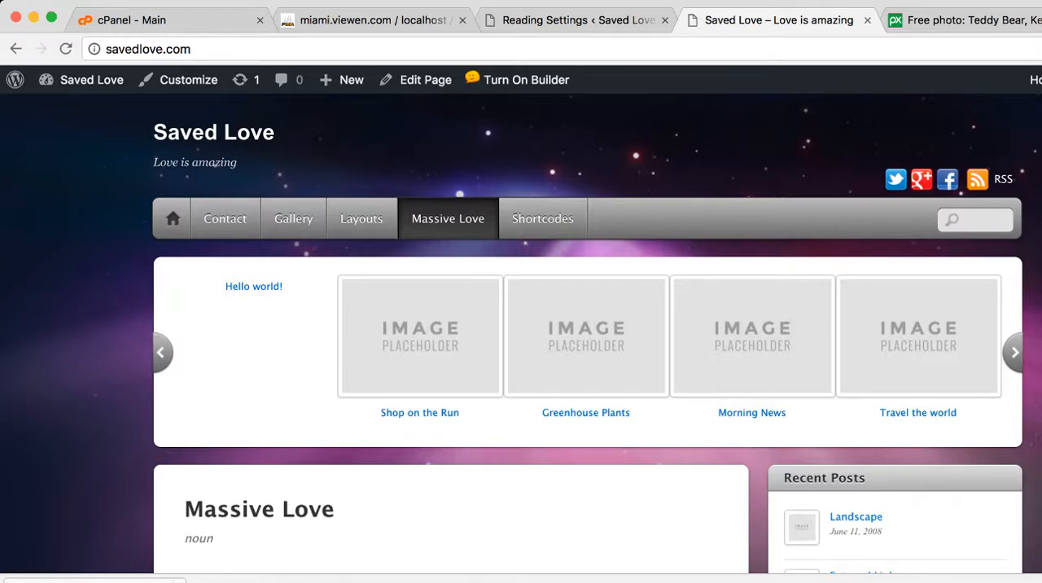
scroll(521, 334, down, 15)
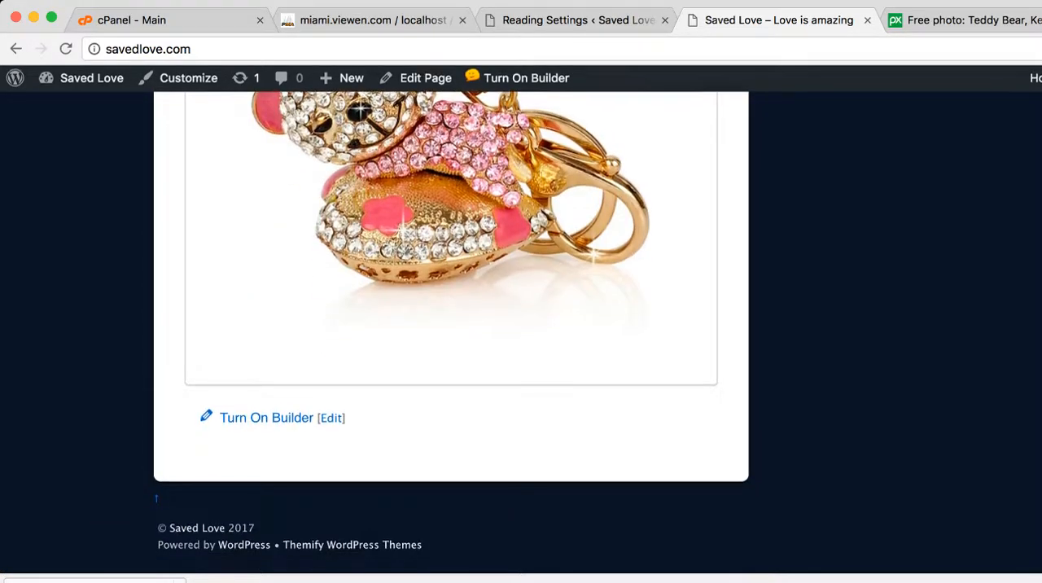
scroll(521, 333, up, 15)
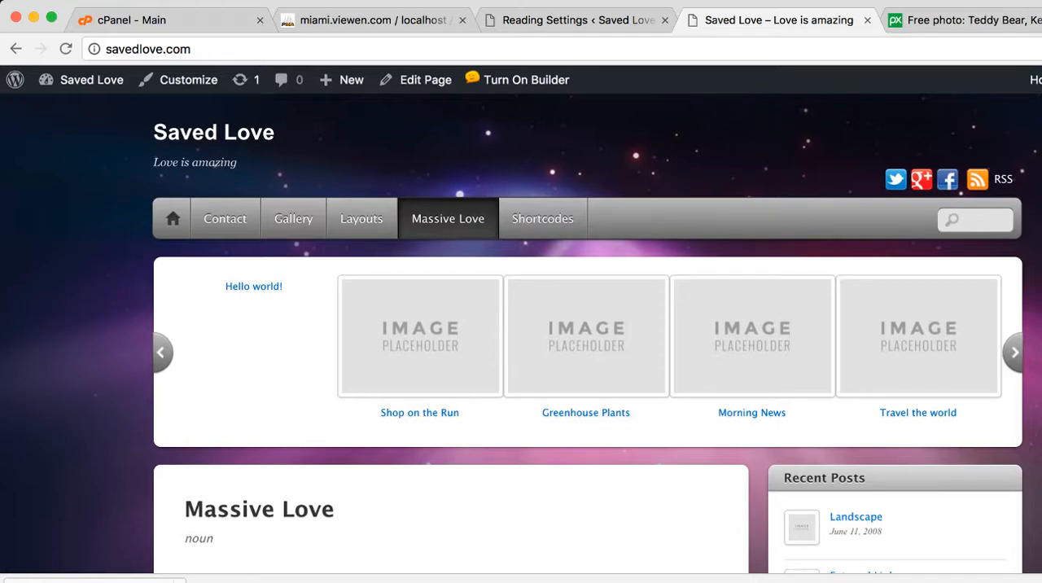